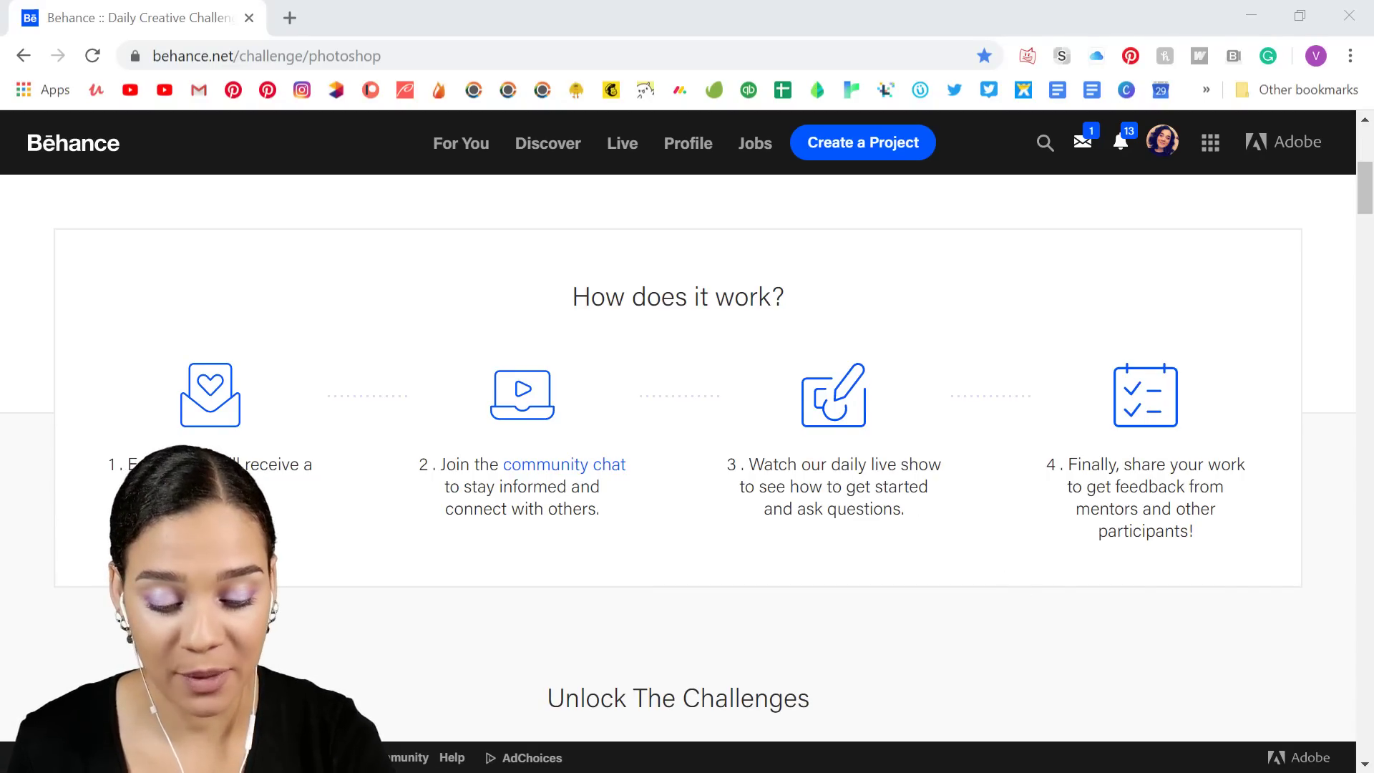
Look through the Photoshop daily challenge page and open its Discord community invitation.
{"action": "scroll", "coordinate": [895, 644], "scroll_direction": "down", "scroll_amount": 15}
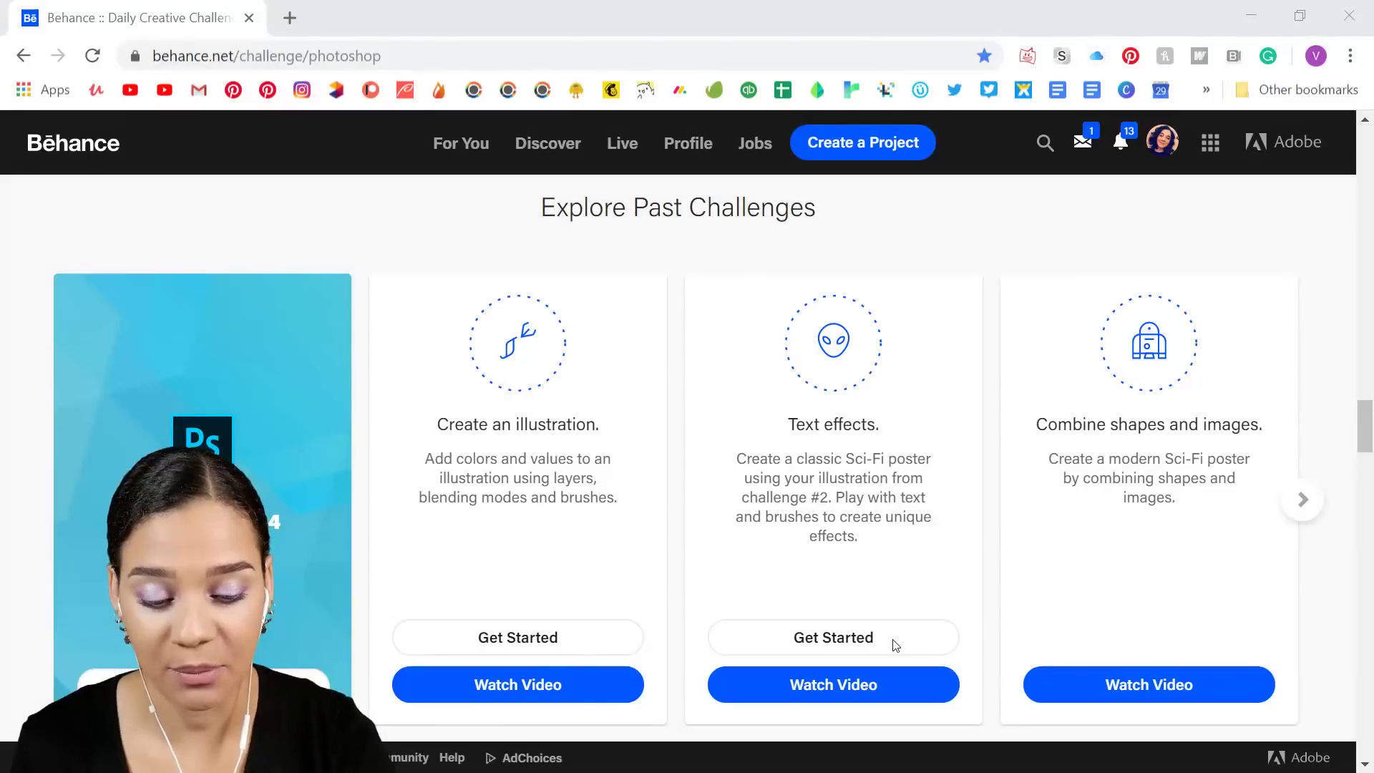
{"action": "scroll", "coordinate": [895, 645], "scroll_direction": "up", "scroll_amount": 10}
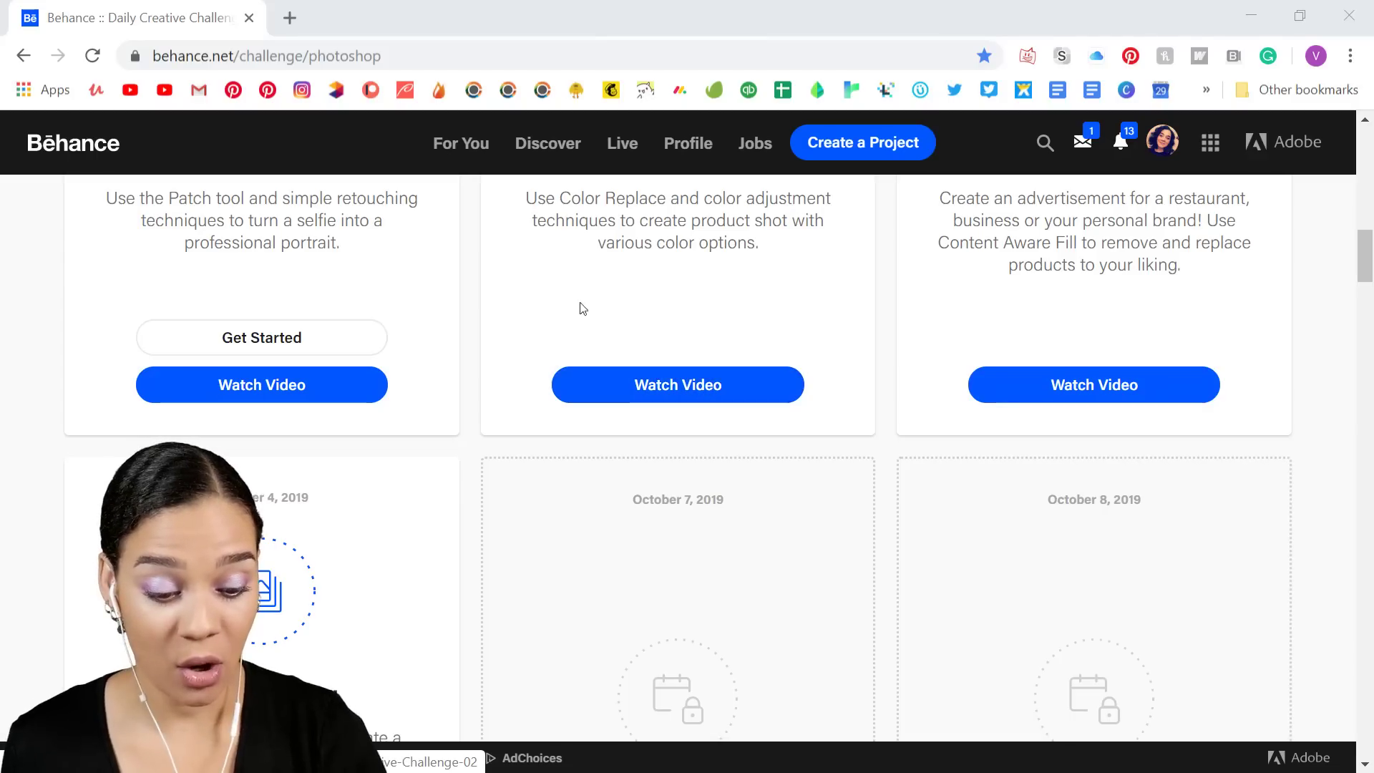
{"action": "scroll", "coordinate": [959, 518], "scroll_direction": "down", "scroll_amount": 6}
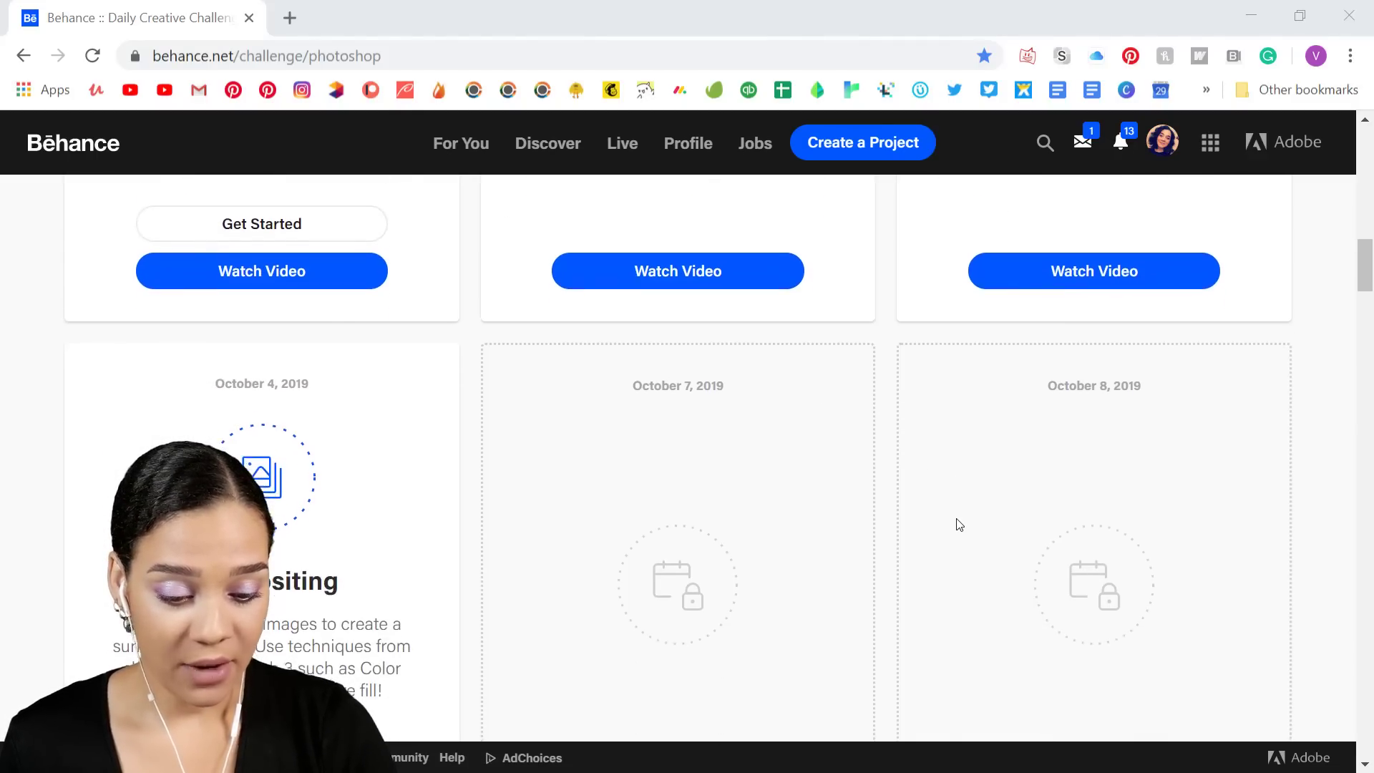
{"action": "scroll", "coordinate": [963, 516], "scroll_direction": "down", "scroll_amount": 12}
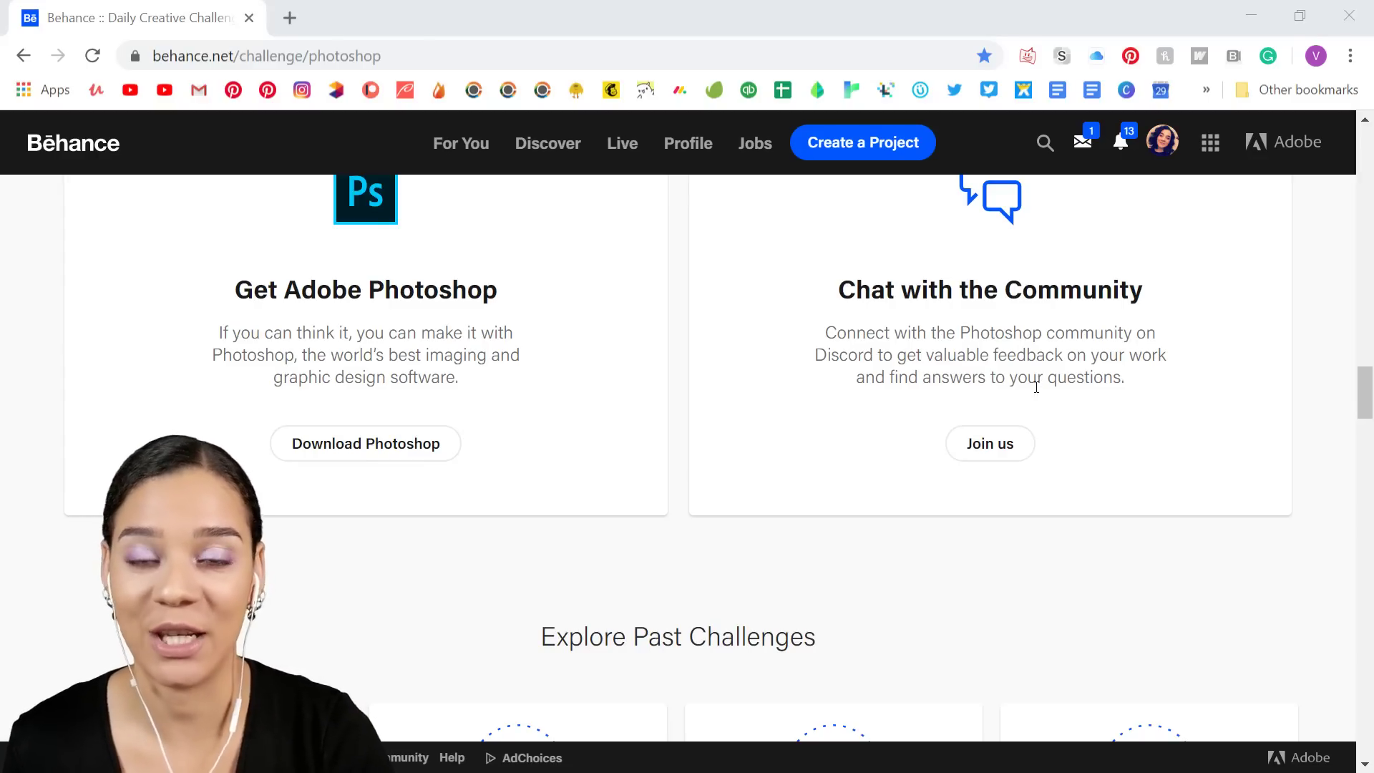
{"action": "left_click", "coordinate": [1004, 445]}
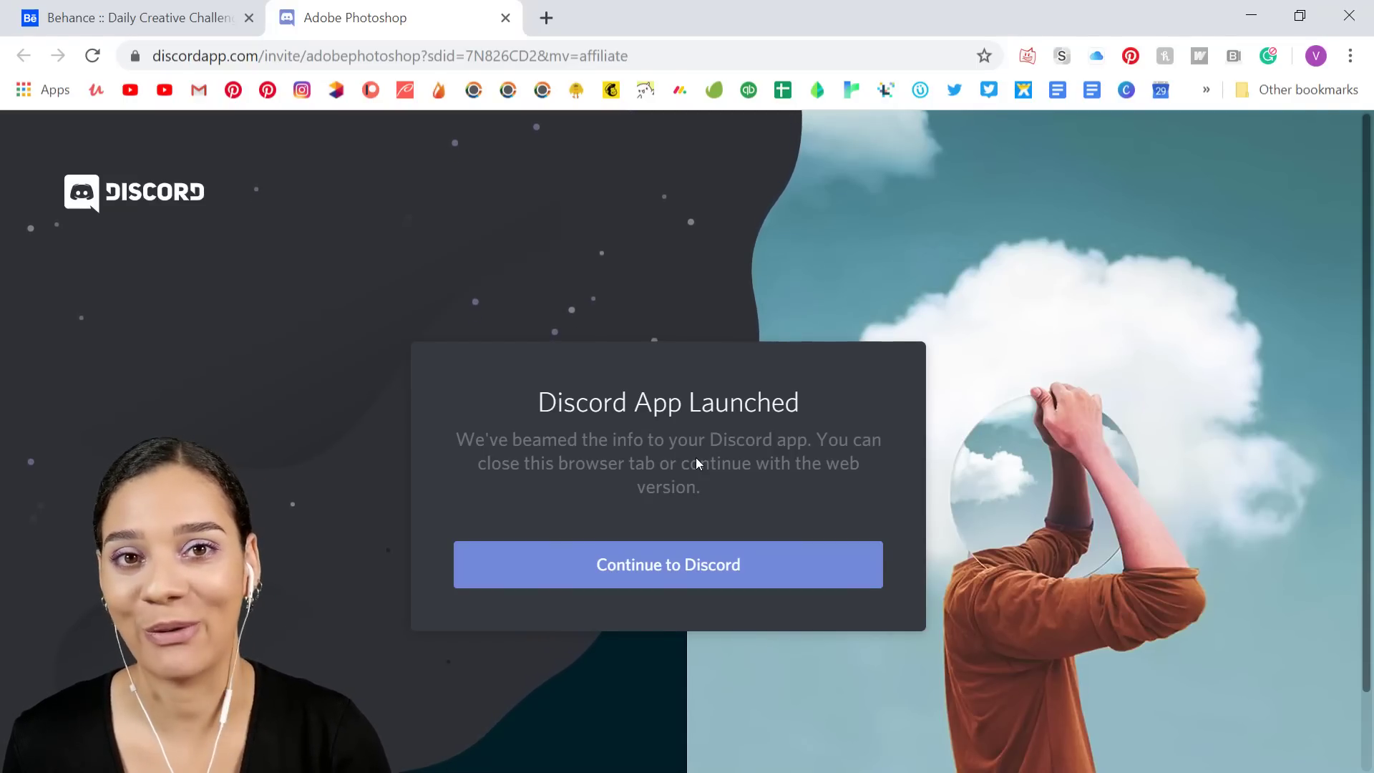
Switch to Discord and review the artwork shared in the current-challenge channel of the Adobe Photoshop server.
{"action": "left_click", "coordinate": [1246, 17]}
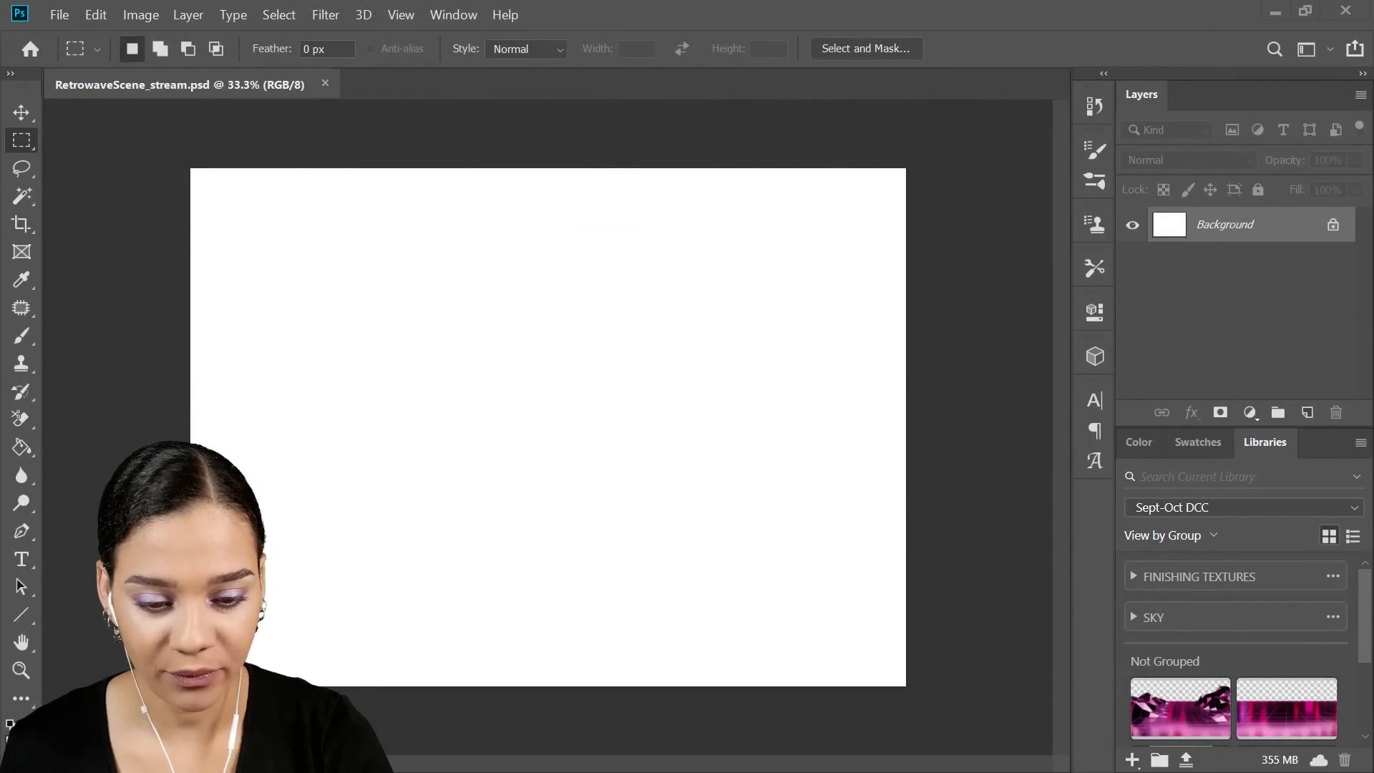
{"action": "key", "text": "alt+Tab"}
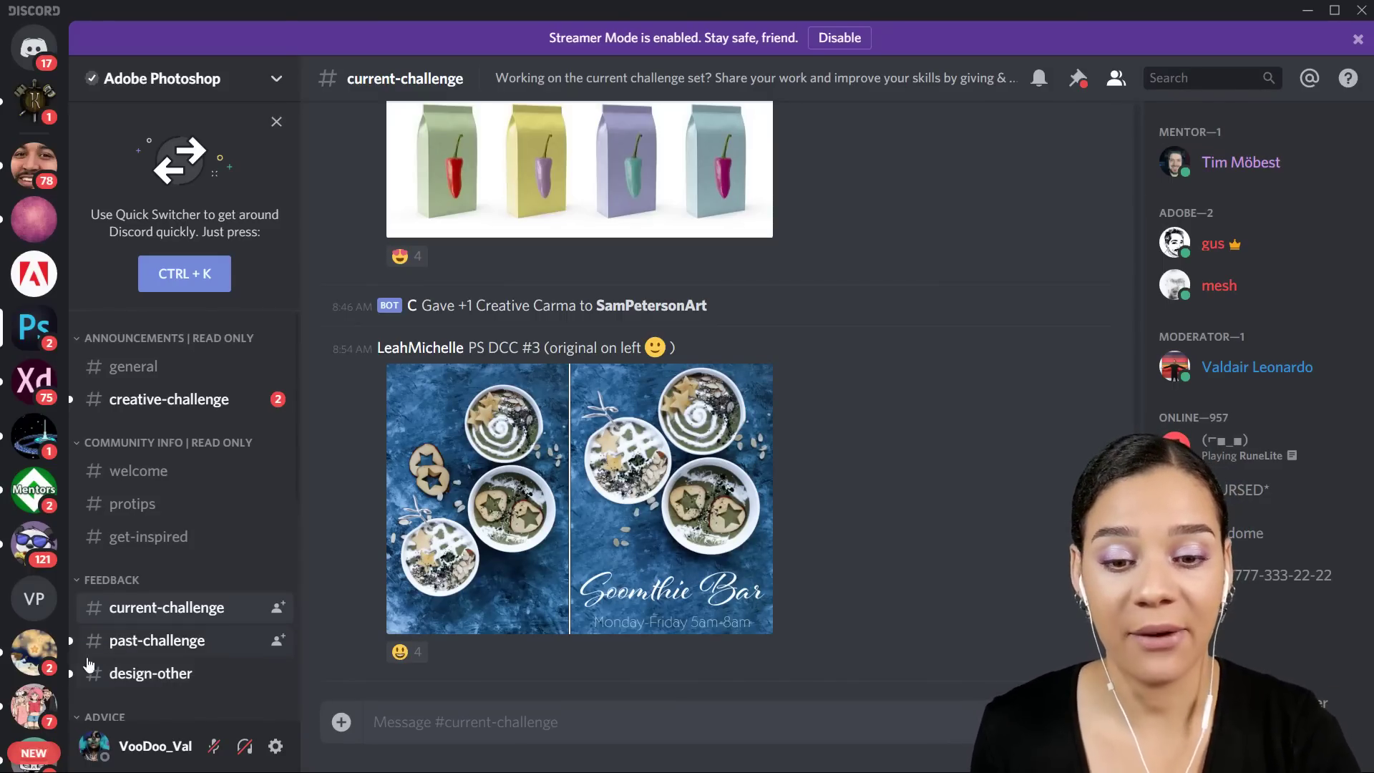
{"action": "scroll", "coordinate": [752, 564], "scroll_direction": "up", "scroll_amount": 10}
{"action": "scroll", "coordinate": [753, 564], "scroll_direction": "up", "scroll_amount": 15}
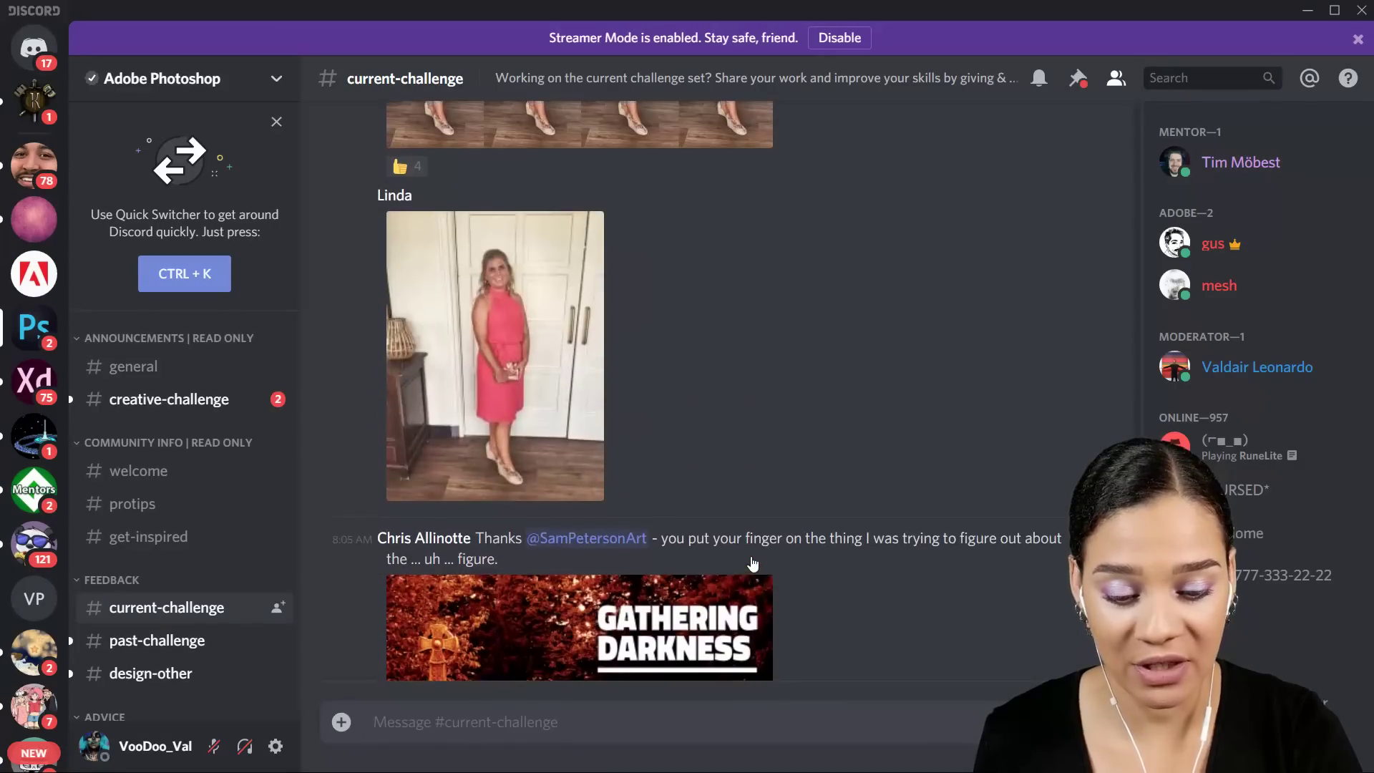
{"action": "scroll", "coordinate": [746, 544], "scroll_direction": "up", "scroll_amount": 5}
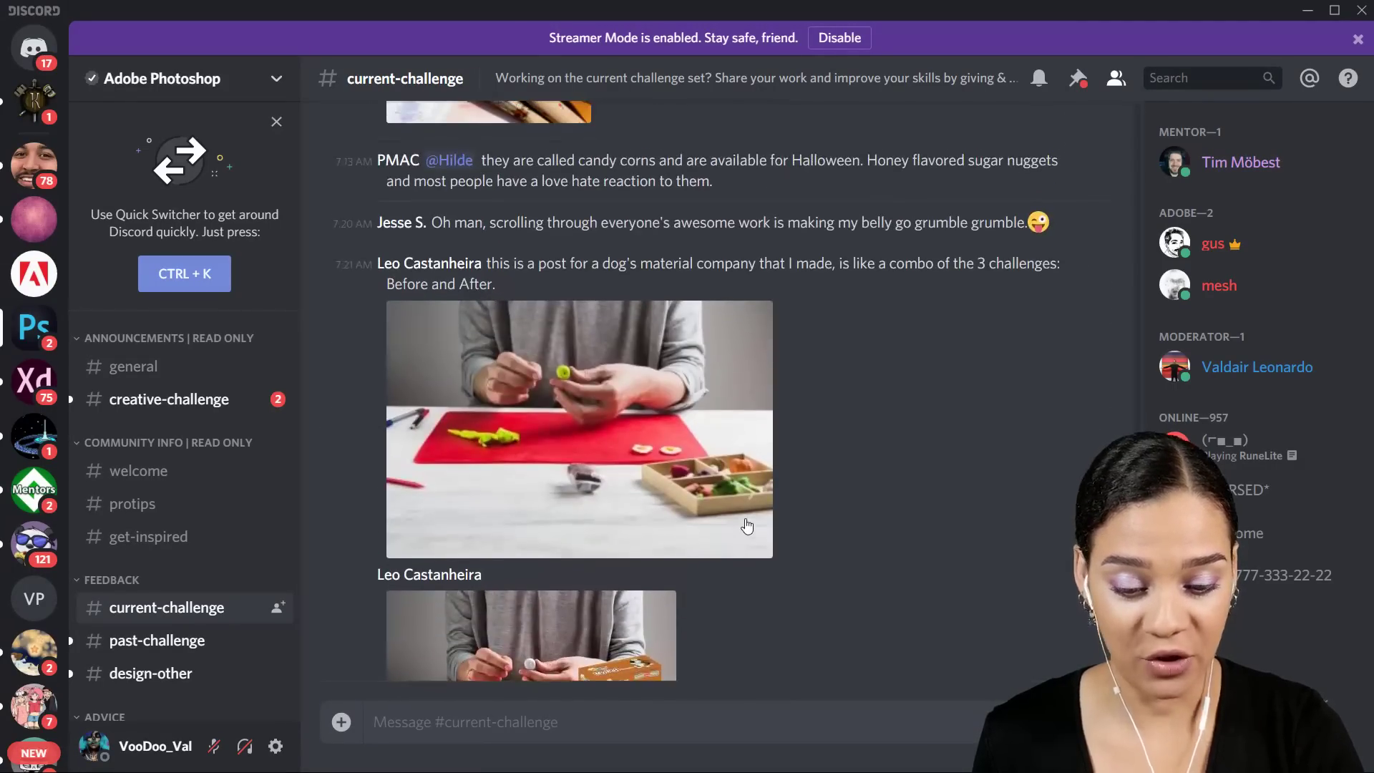
{"action": "scroll", "coordinate": [747, 526], "scroll_direction": "up", "scroll_amount": 12}
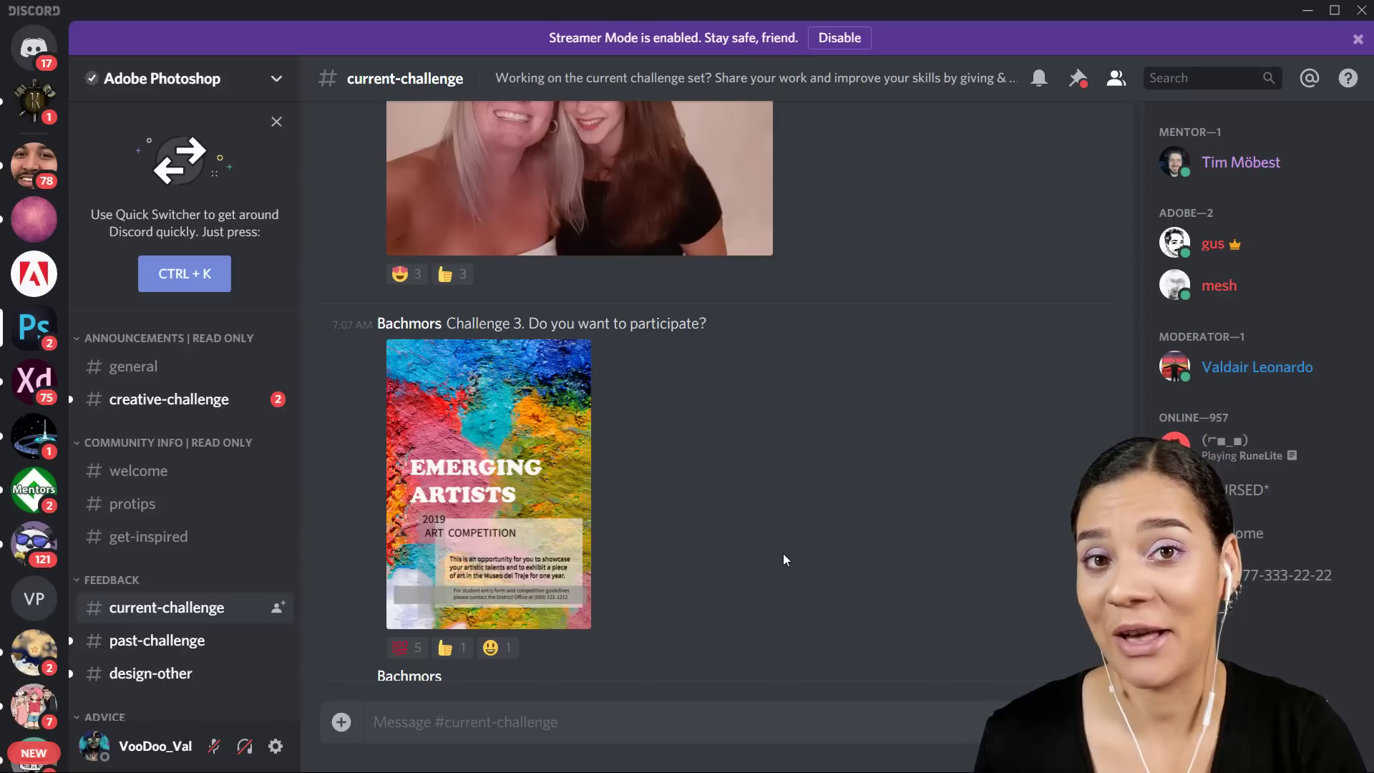
{"action": "scroll", "coordinate": [785, 559], "scroll_direction": "up", "scroll_amount": 10}
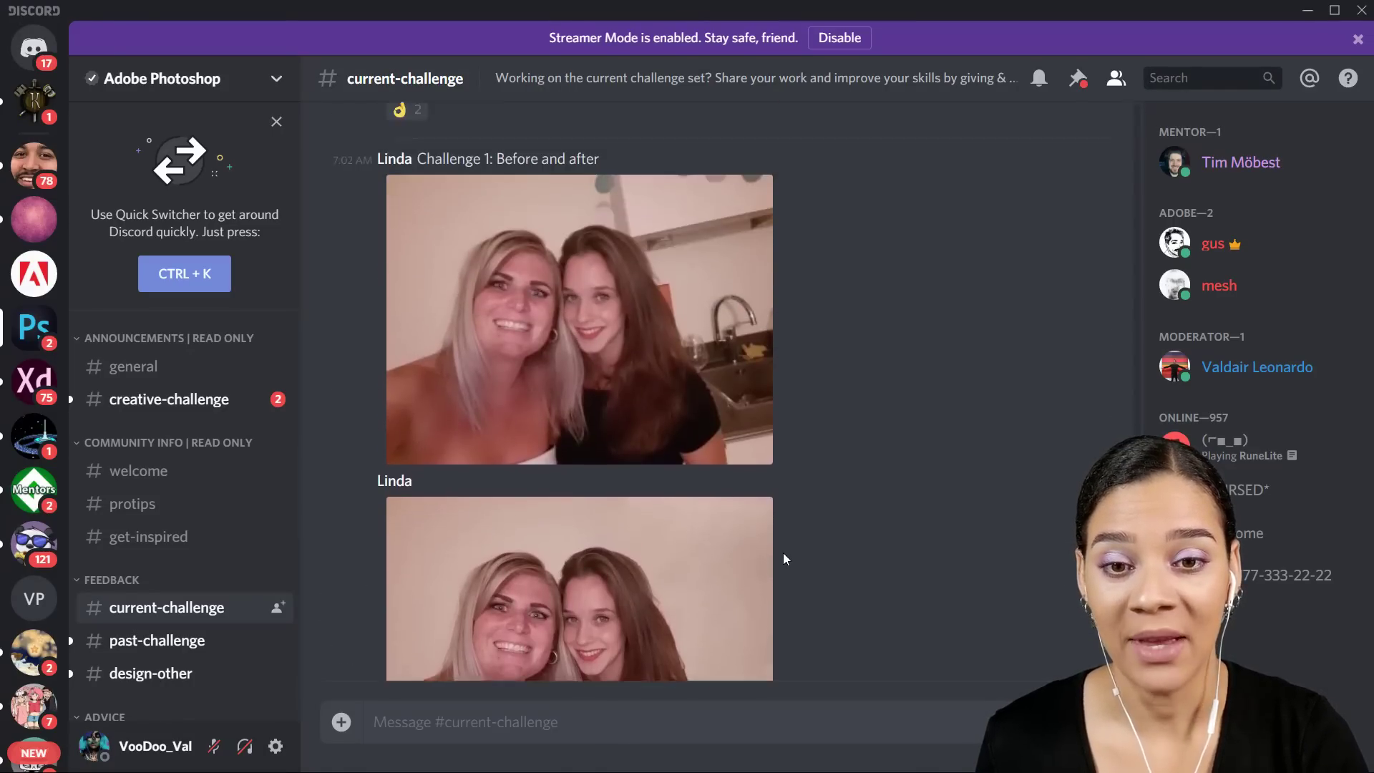
{"action": "scroll", "coordinate": [785, 558], "scroll_direction": "up", "scroll_amount": 6}
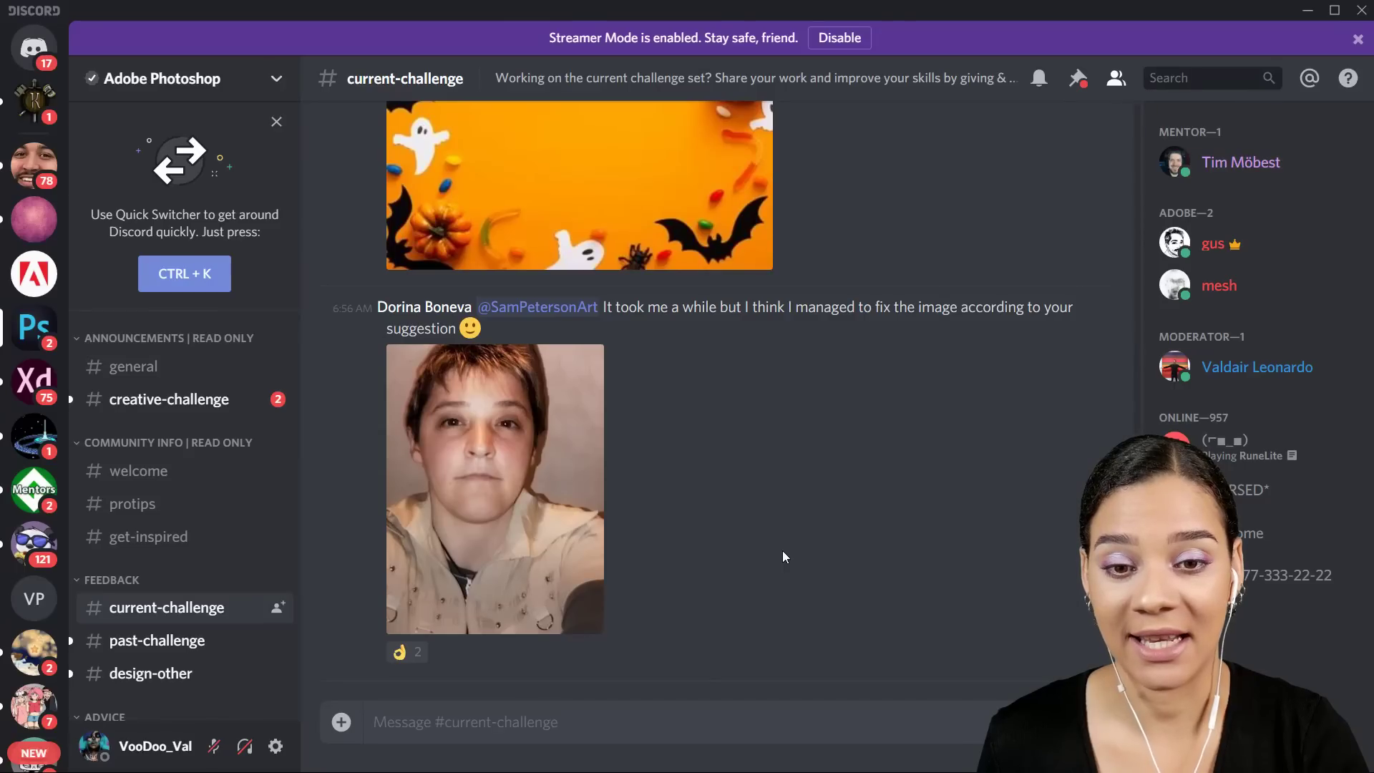
{"action": "scroll", "coordinate": [785, 557], "scroll_direction": "up", "scroll_amount": 6}
{"action": "scroll", "coordinate": [785, 557], "scroll_direction": "up", "scroll_amount": 3}
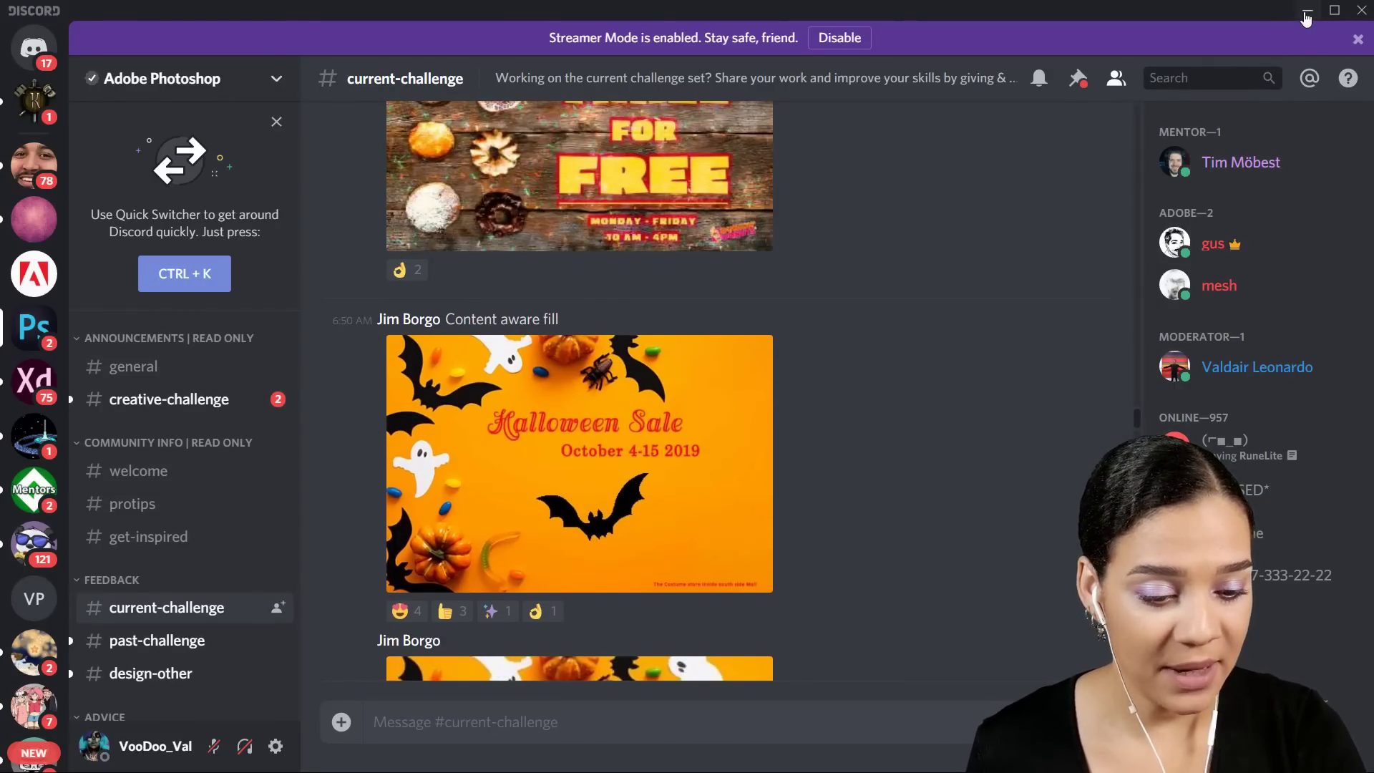
{"action": "left_click", "coordinate": [1307, 16]}
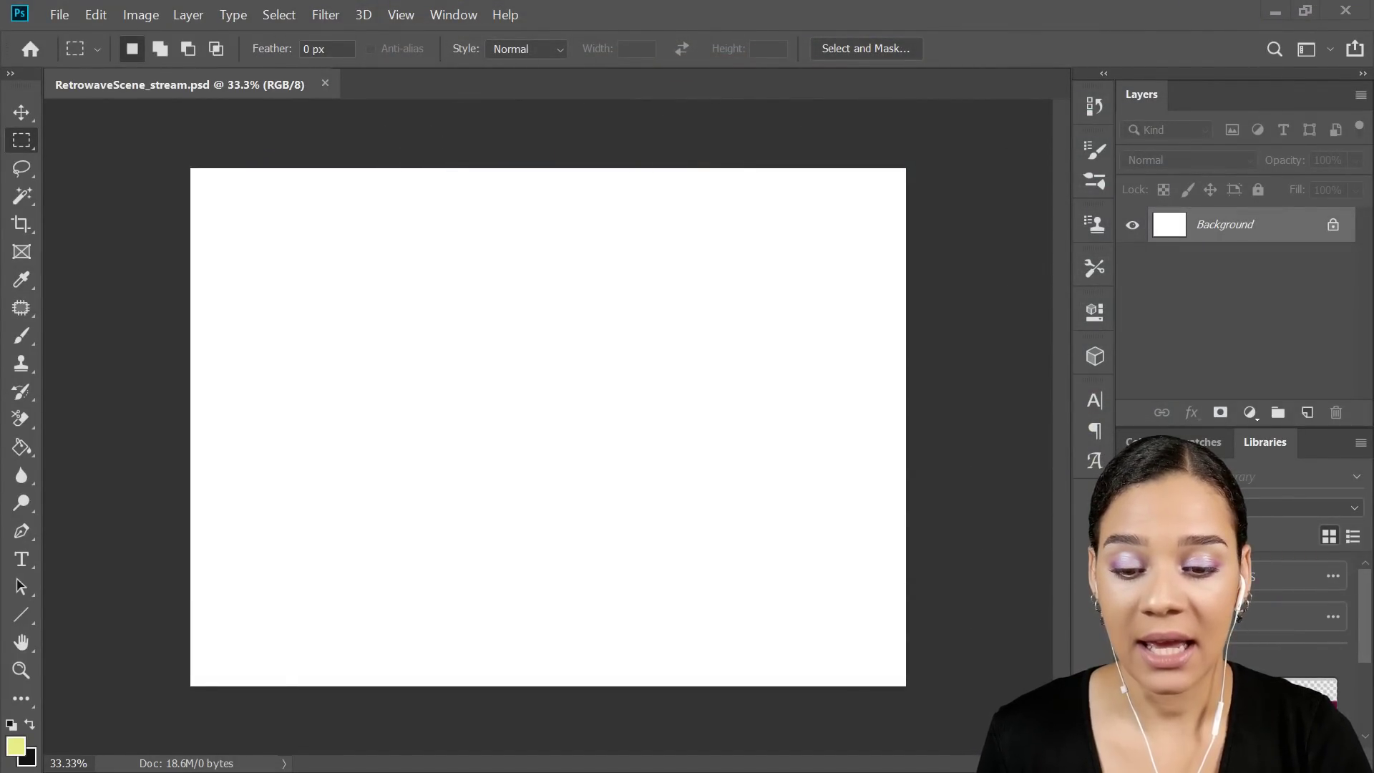
Return to the Behance challenge page in the browser and read the Compositing challenge description.
{"action": "key", "text": "alt+Tab"}
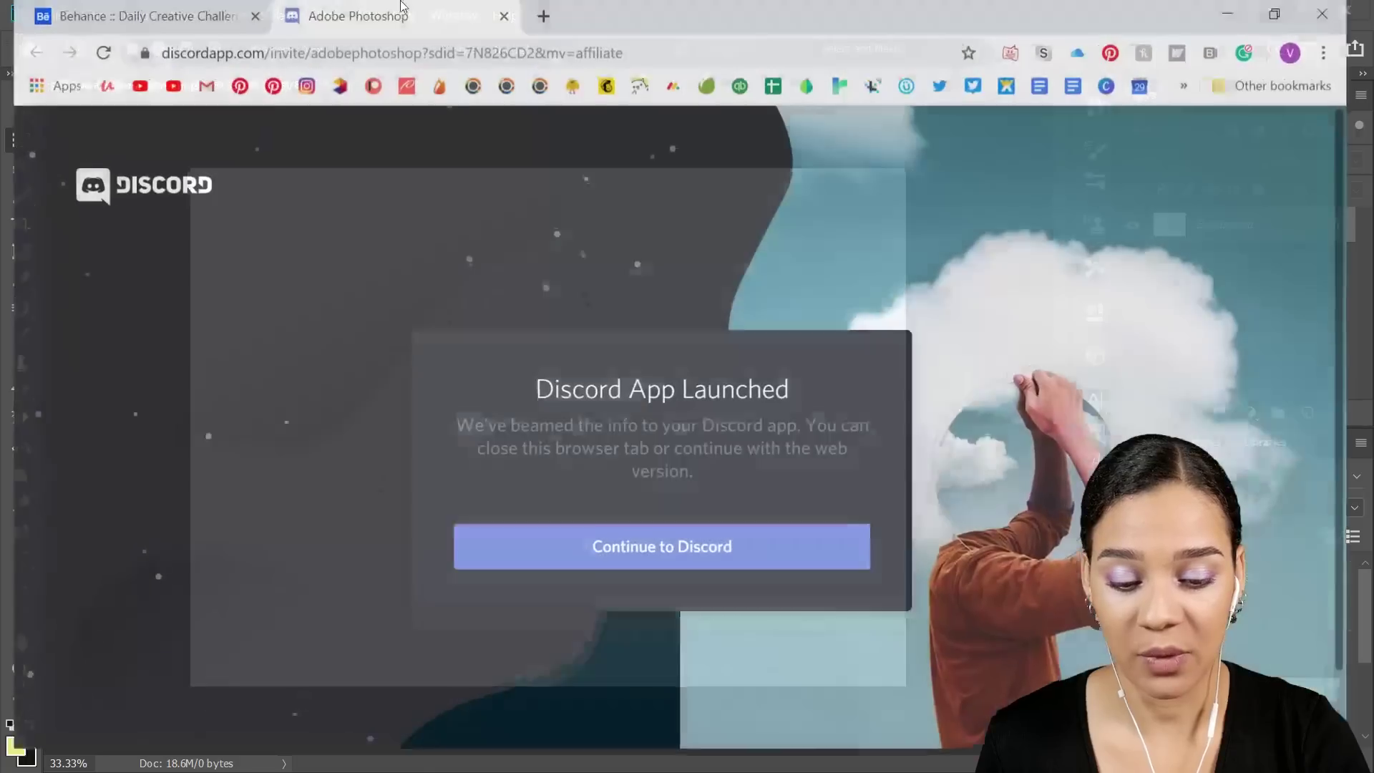
{"action": "left_click", "coordinate": [243, 22]}
{"action": "scroll", "coordinate": [1066, 358], "scroll_direction": "down", "scroll_amount": 10}
{"action": "scroll", "coordinate": [1064, 359], "scroll_direction": "up", "scroll_amount": 4}
{"action": "scroll", "coordinate": [1064, 358], "scroll_direction": "down", "scroll_amount": 3}
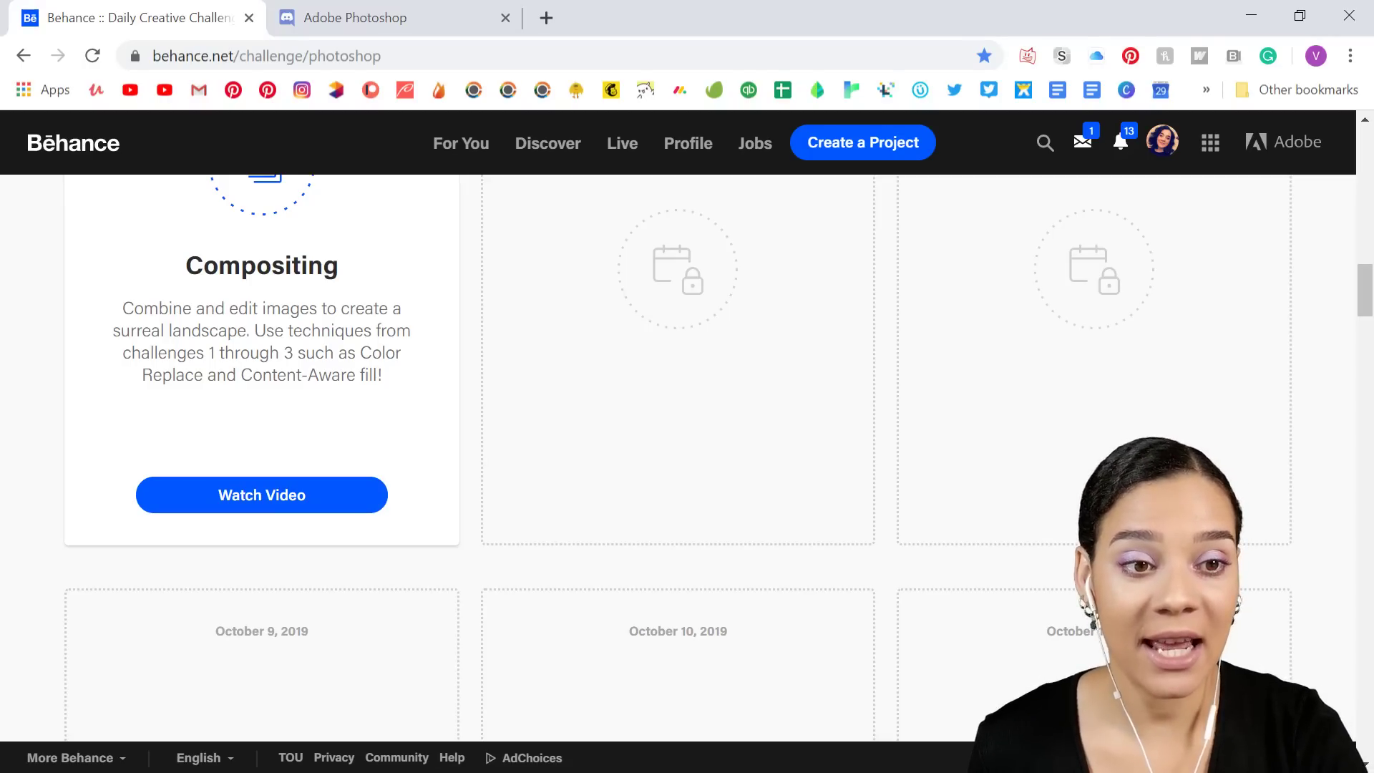
{"action": "left_click", "coordinate": [1251, 16]}
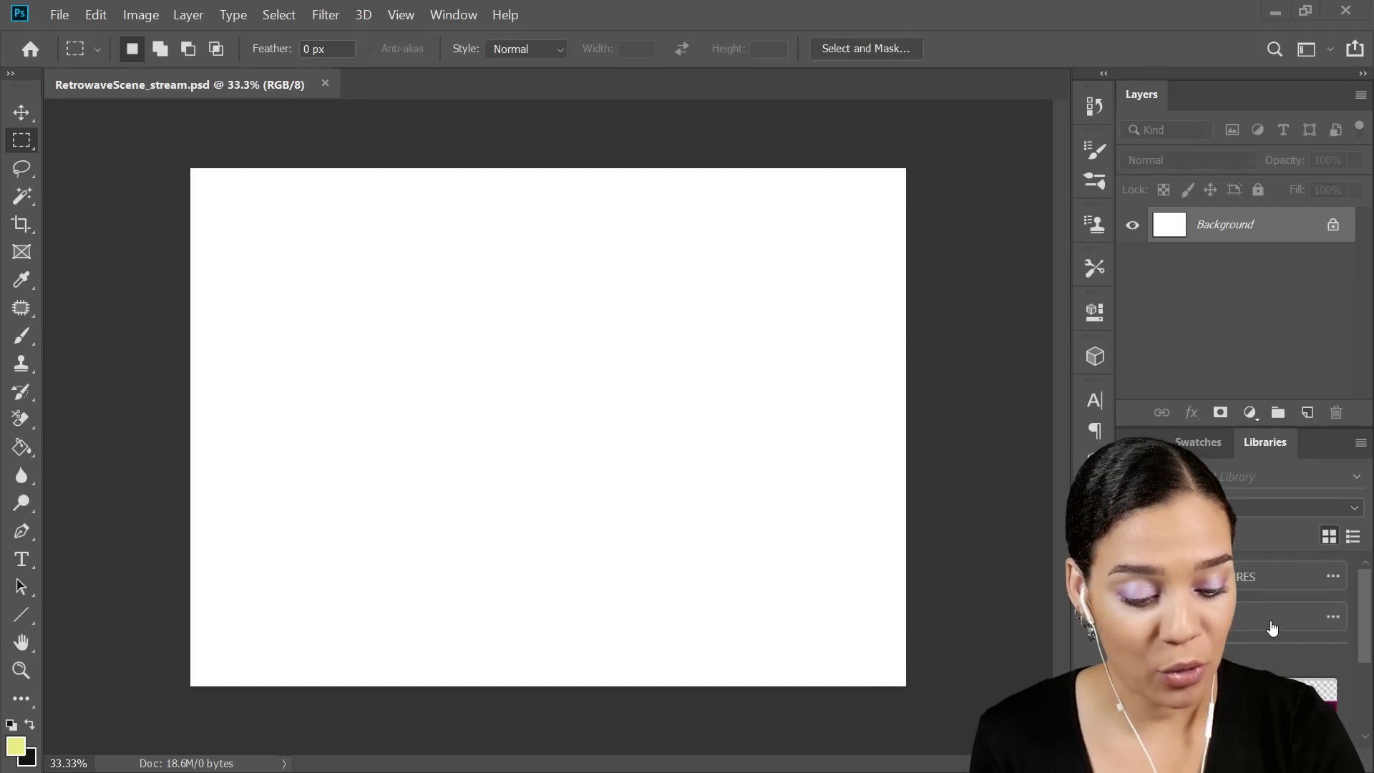
In Photoshop, open the space_background4 image from the SKY group of the Sept-Oct DCC library.
{"action": "scroll", "coordinate": [1273, 628], "scroll_direction": "down", "scroll_amount": 2}
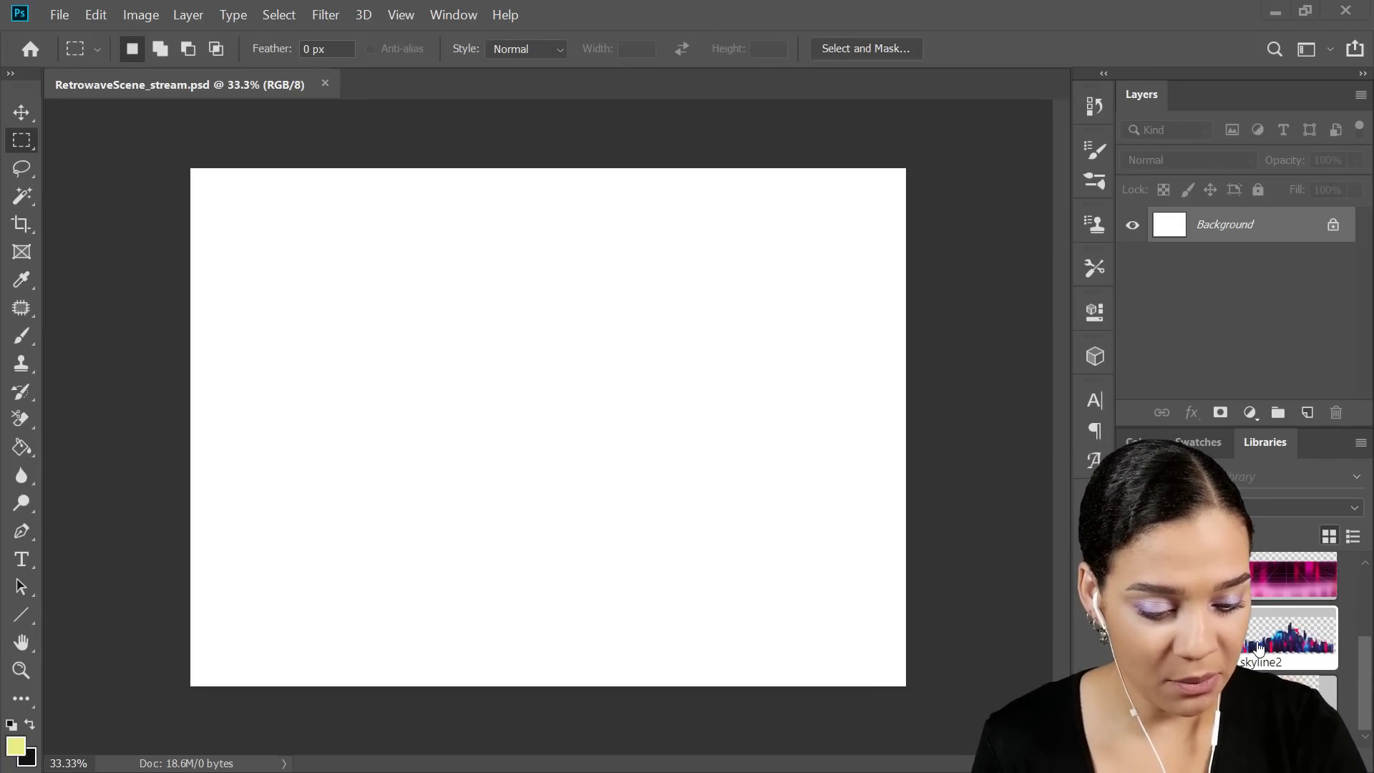
{"action": "scroll", "coordinate": [1260, 633], "scroll_direction": "up", "scroll_amount": 2}
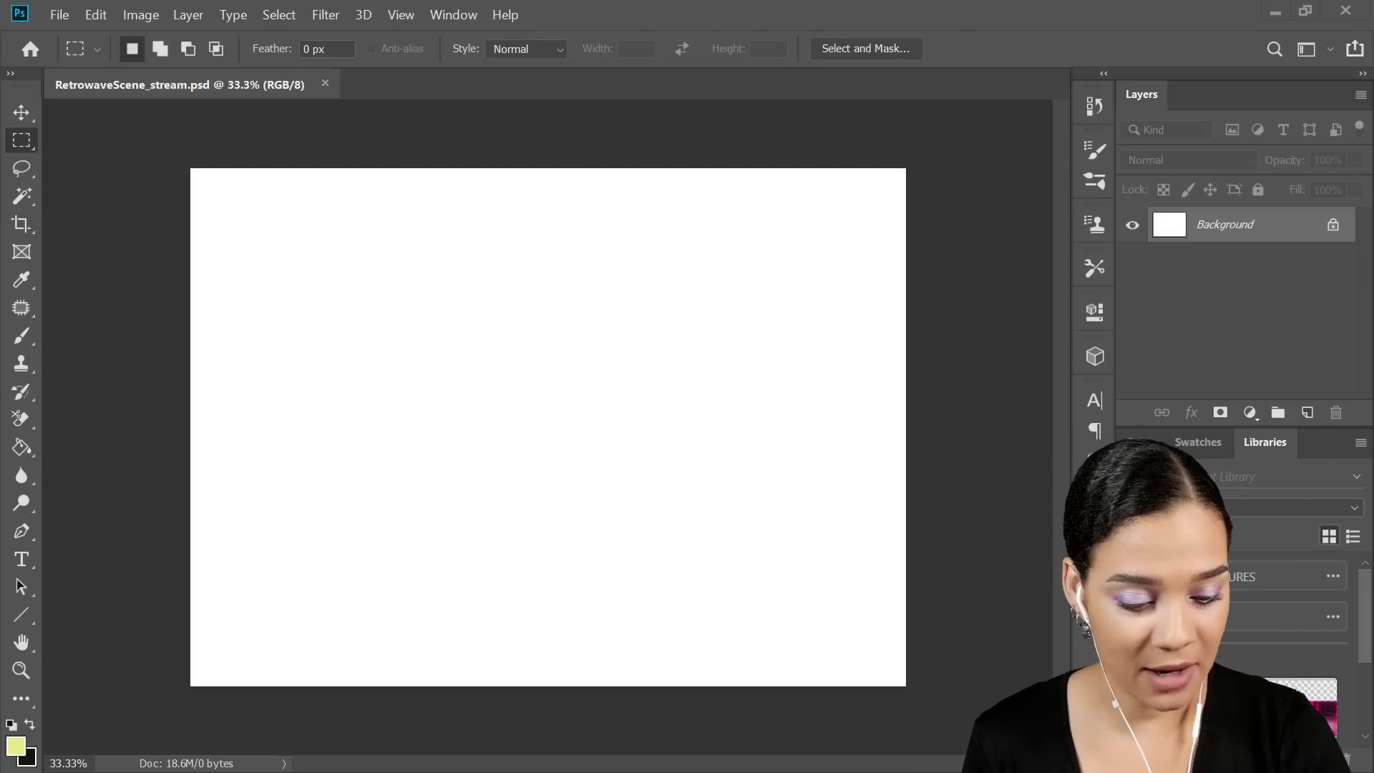
{"action": "left_click", "coordinate": [1141, 616]}
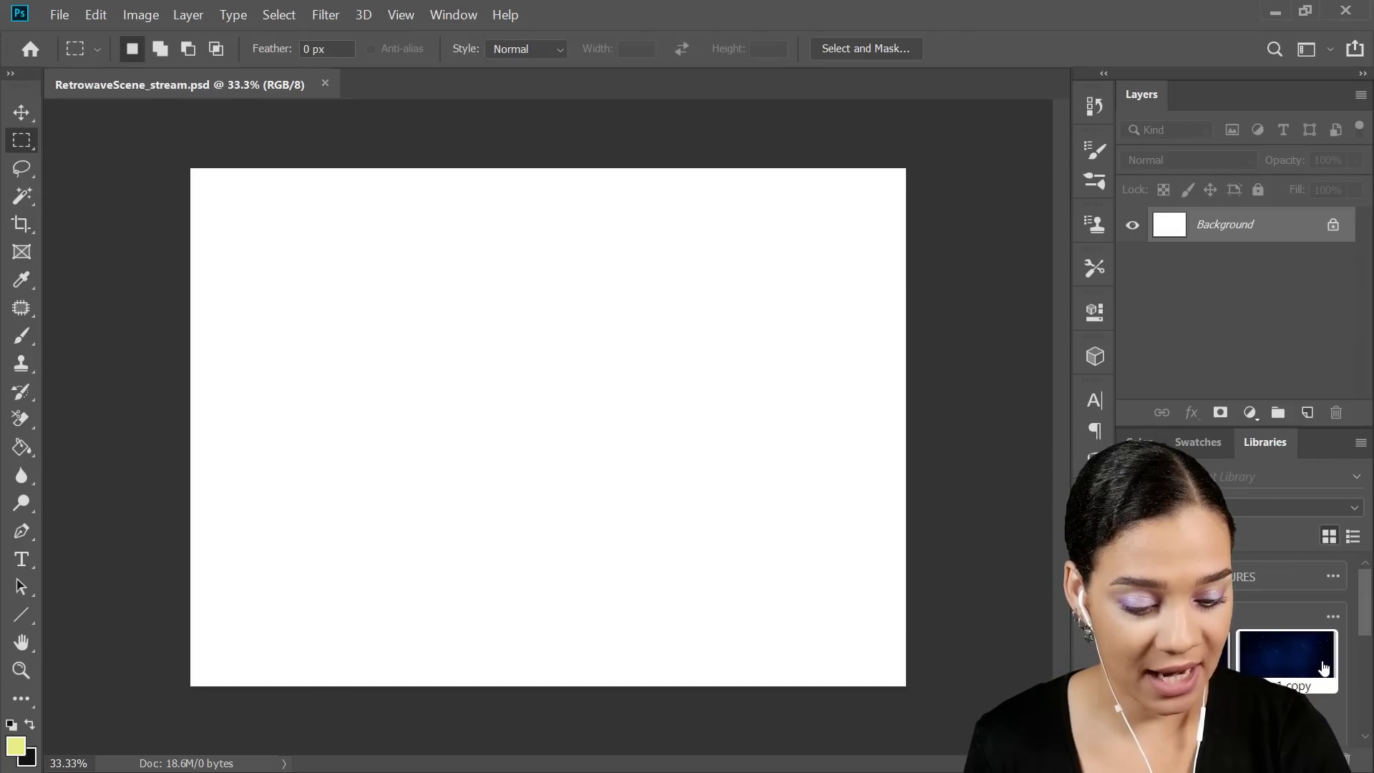
{"action": "scroll", "coordinate": [1359, 715], "scroll_direction": "down", "scroll_amount": 2}
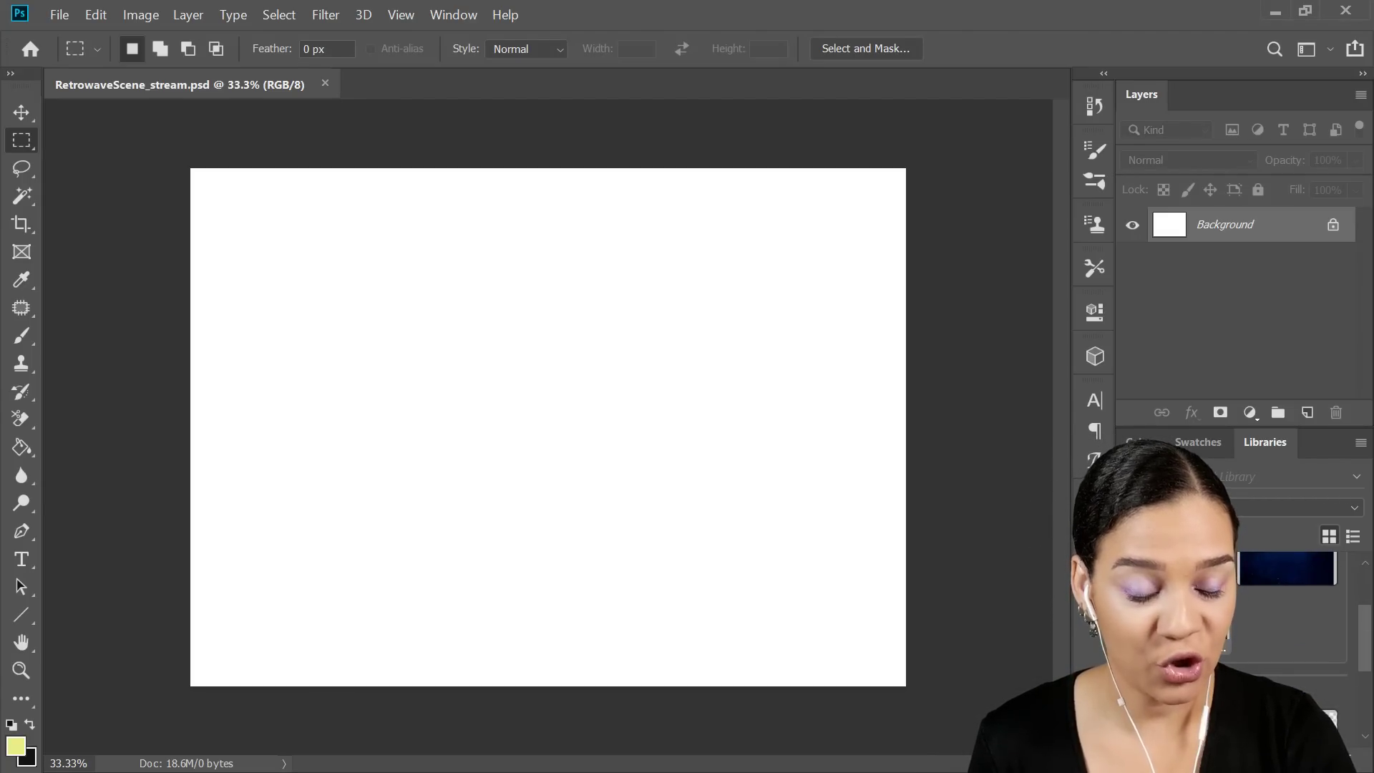
{"action": "double_click", "coordinate": [1184, 621]}
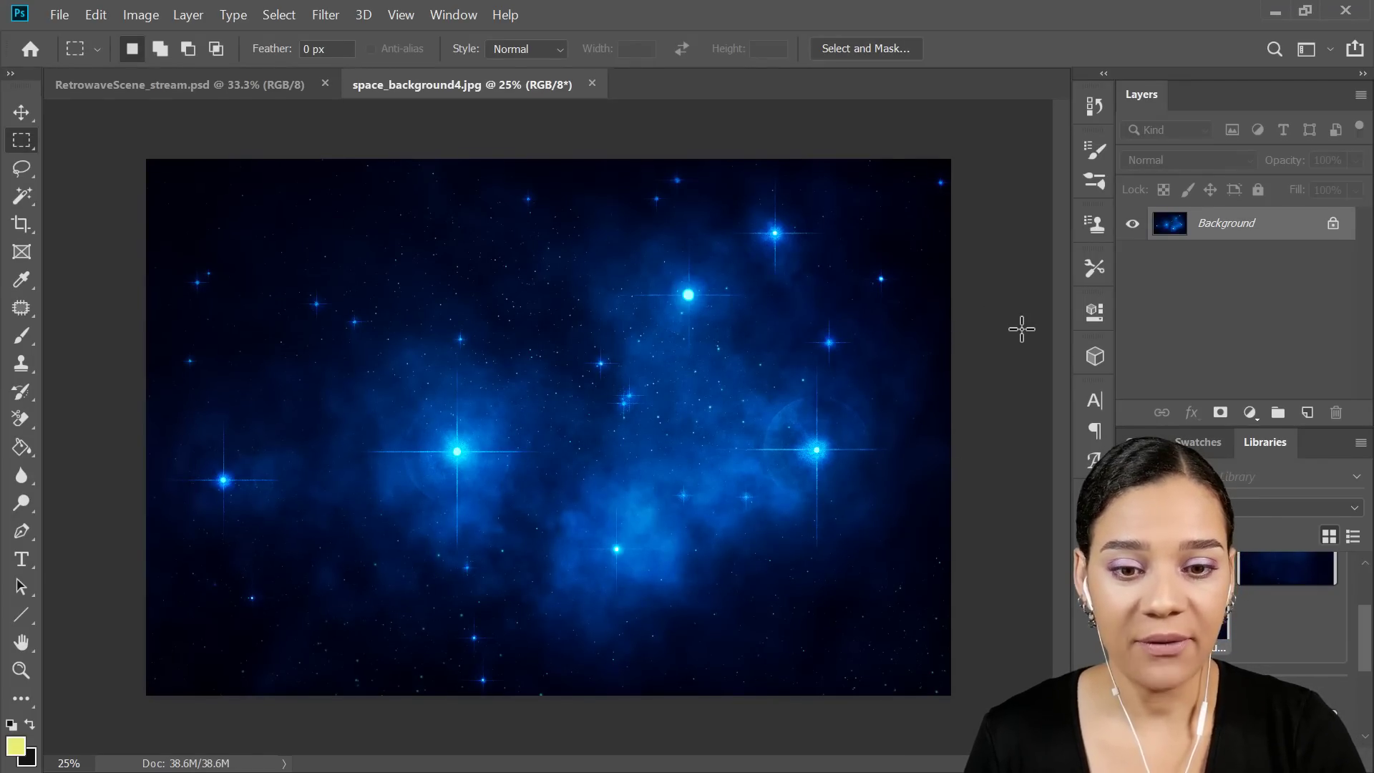
{"action": "key", "text": "ctrl+plus"}
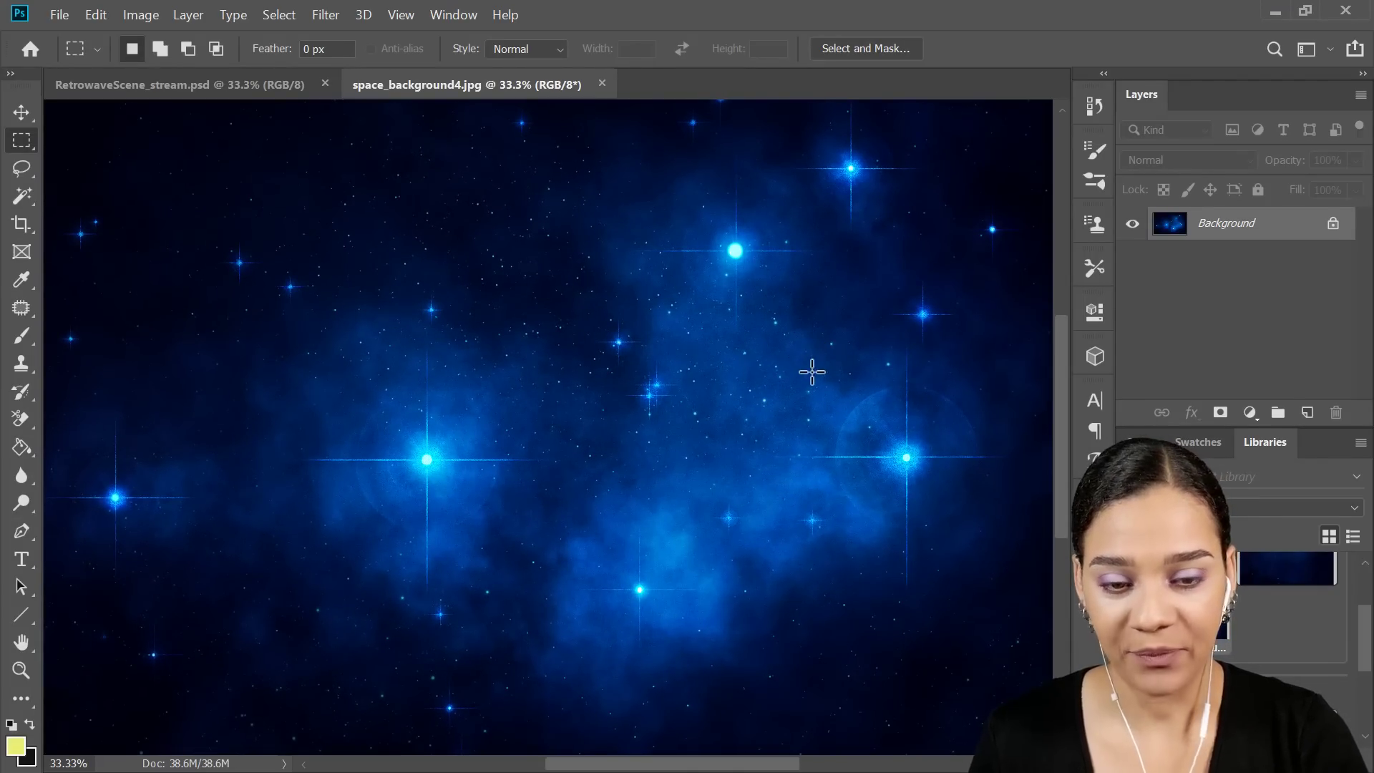
{"action": "key", "text": "ctrl+minus"}
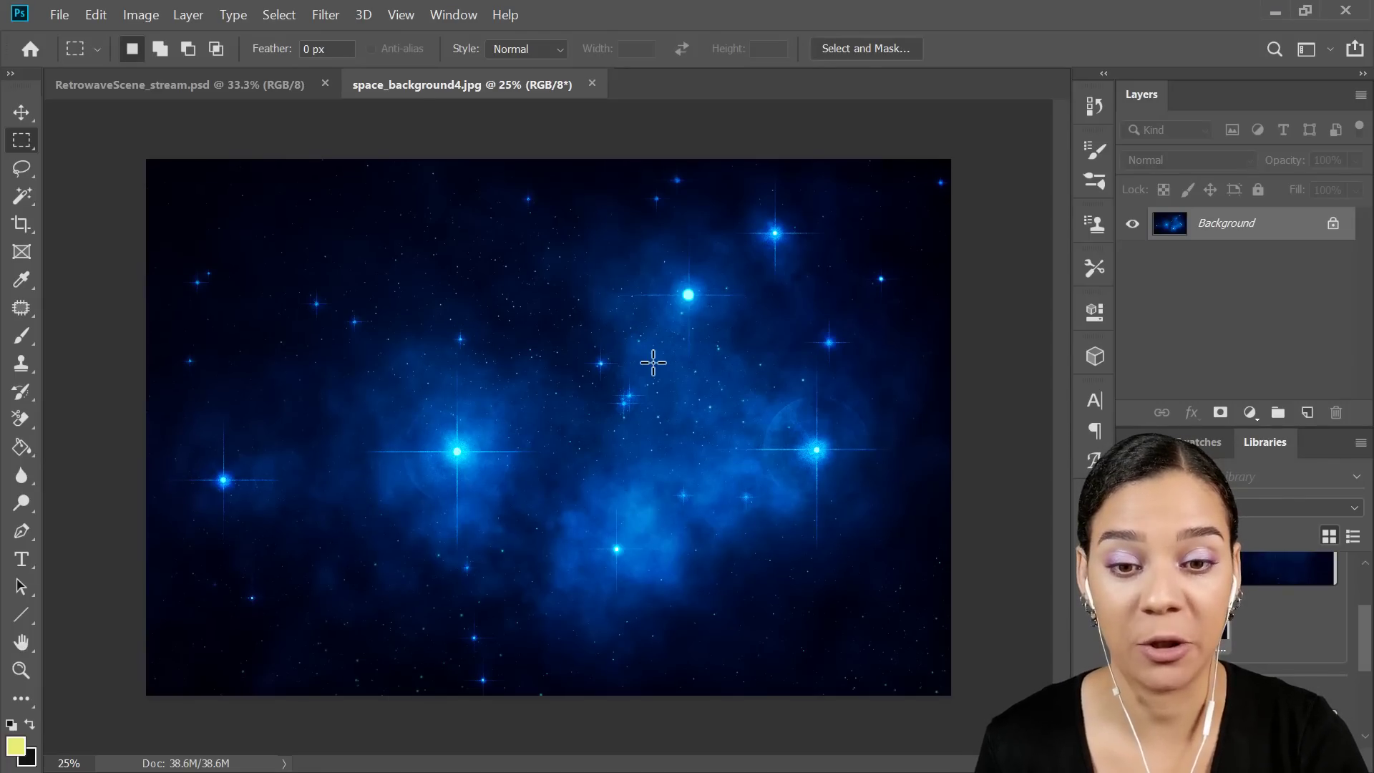
Unlock the Background layer and lasso the blue nebula with its large stars, subtracting the small star near its upper-right edge.
{"action": "left_click", "coordinate": [1324, 224]}
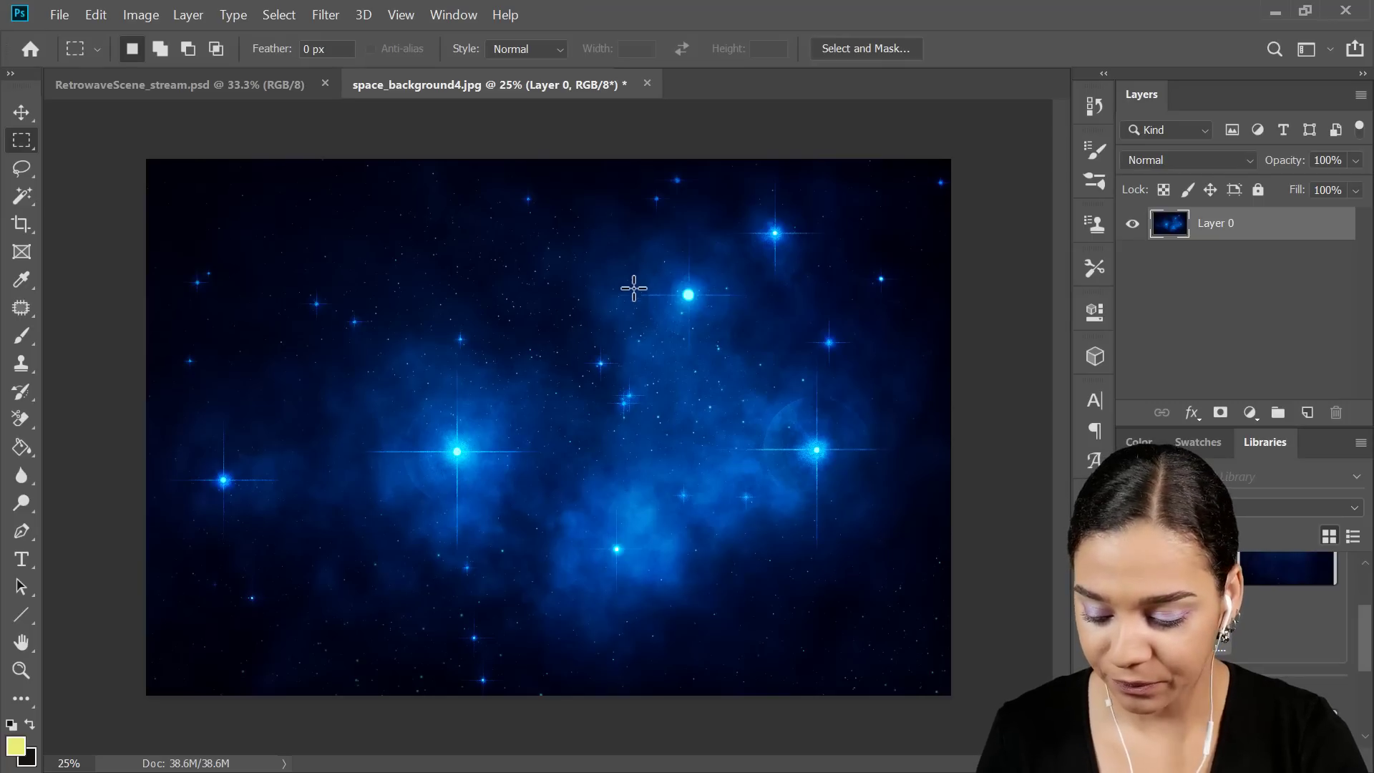
{"action": "key", "text": "l"}
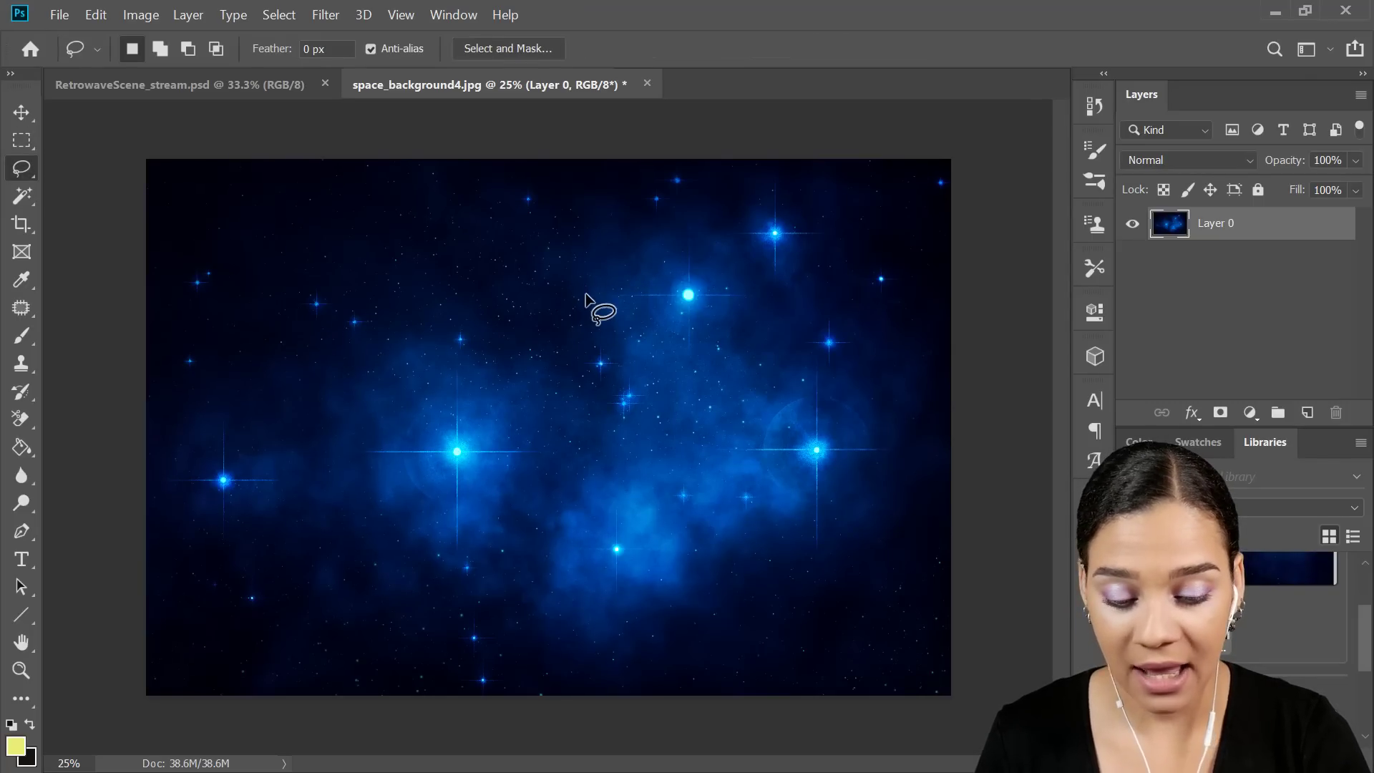
{"action": "mouse_move", "coordinate": [807, 292]}
{"action": "left_mouse_down"}
{"action": "mouse_move", "coordinate": [825, 270]}
{"action": "mouse_move", "coordinate": [724, 196]}
{"action": "mouse_move", "coordinate": [485, 358]}
{"action": "mouse_move", "coordinate": [320, 365]}
{"action": "mouse_move", "coordinate": [152, 504]}
{"action": "mouse_move", "coordinate": [330, 567]}
{"action": "mouse_move", "coordinate": [422, 564]}
{"action": "mouse_move", "coordinate": [657, 648]}
{"action": "mouse_move", "coordinate": [923, 458]}
{"action": "mouse_move", "coordinate": [895, 342]}
{"action": "mouse_move", "coordinate": [815, 296]}
{"action": "left_mouse_up"}
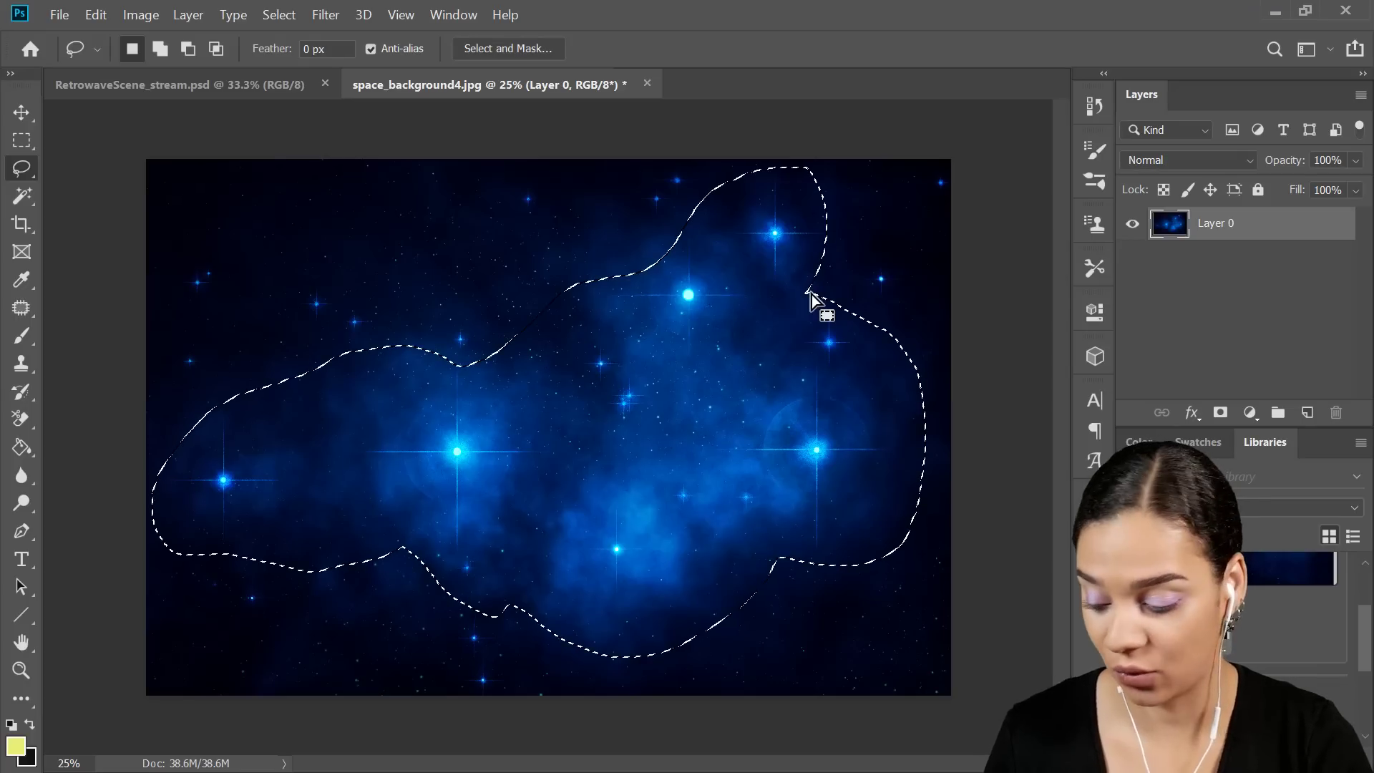
{"action": "key", "text": "alt"}
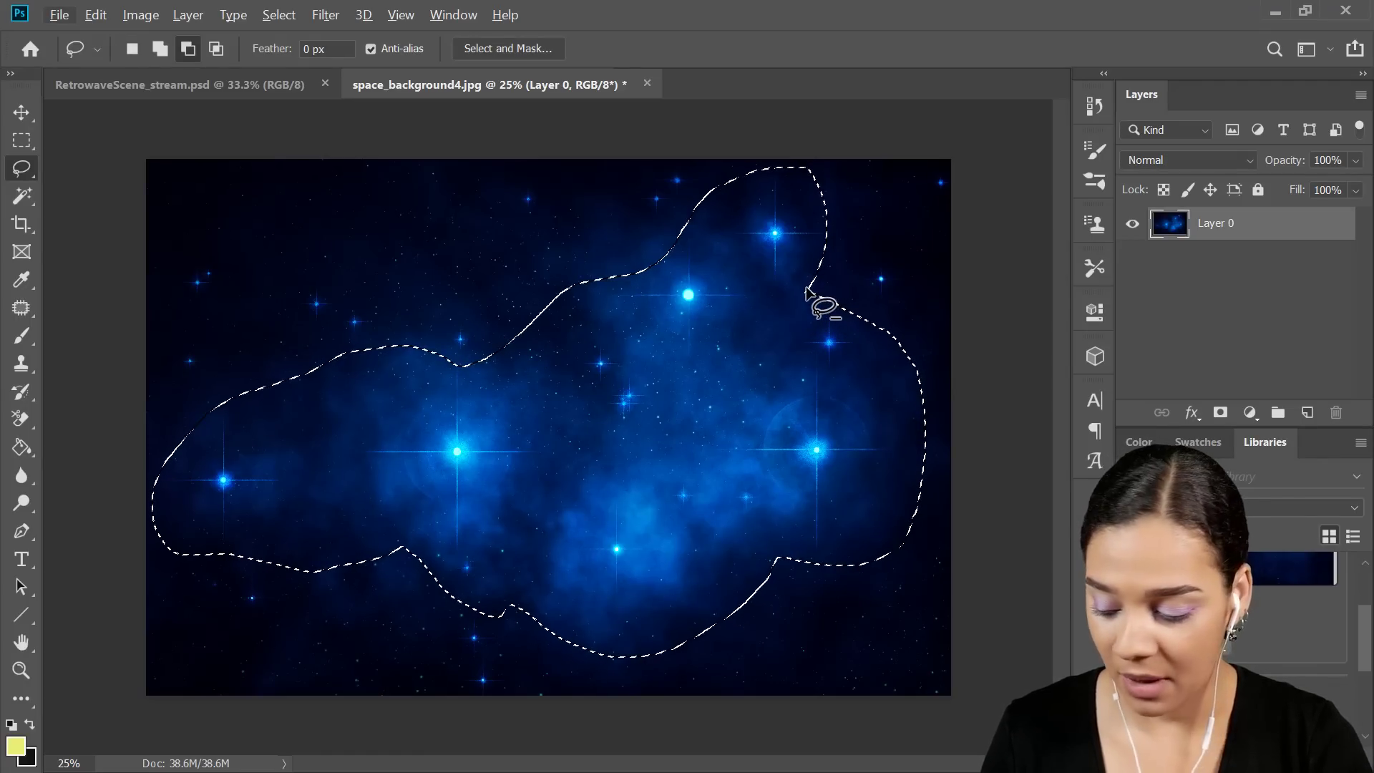
{"action": "mouse_move", "coordinate": [809, 291]}
{"action": "left_mouse_down"}
{"action": "mouse_move", "coordinate": [794, 340]}
{"action": "mouse_move", "coordinate": [820, 366]}
{"action": "mouse_move", "coordinate": [889, 323]}
{"action": "mouse_move", "coordinate": [862, 295]}
{"action": "left_mouse_up"}
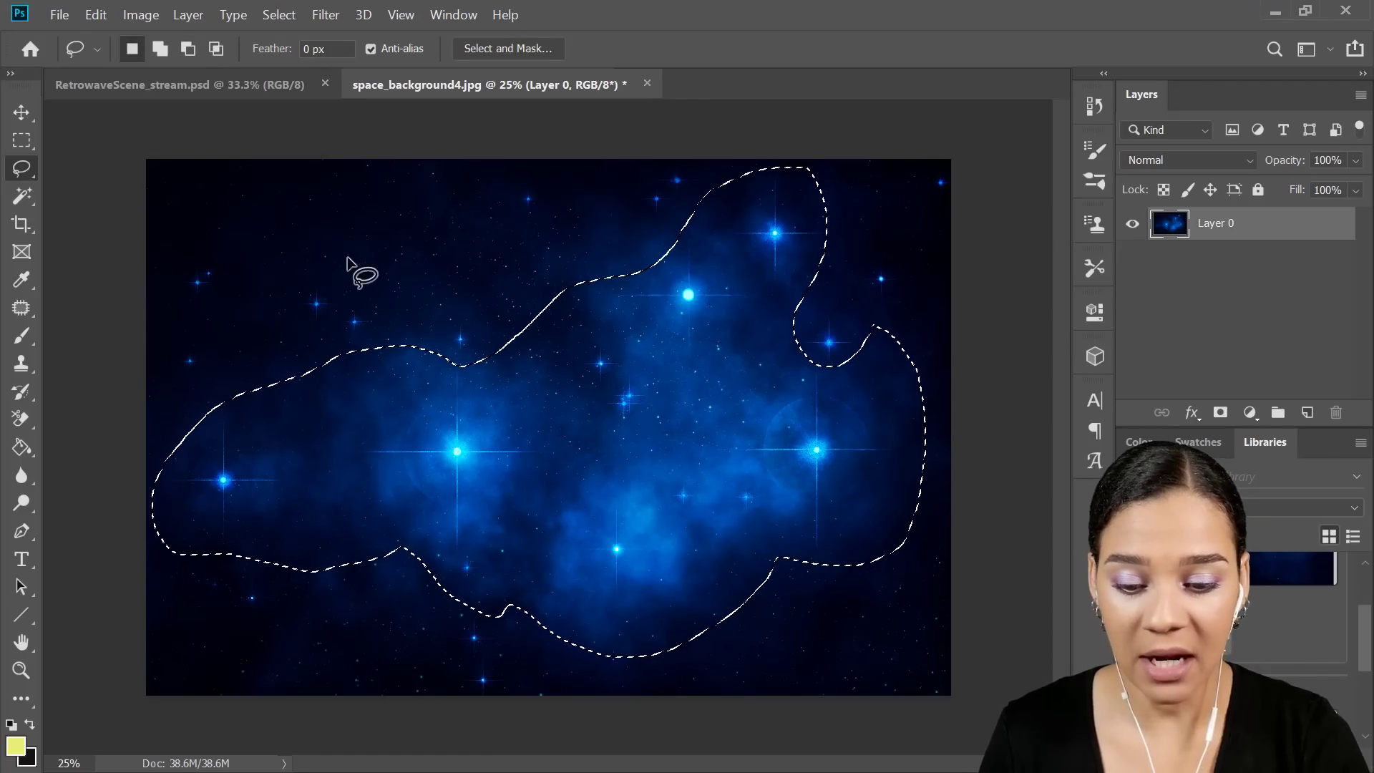
Start Content-Aware Fill on the lassoed nebula selection.
{"action": "left_click", "coordinate": [96, 14]}
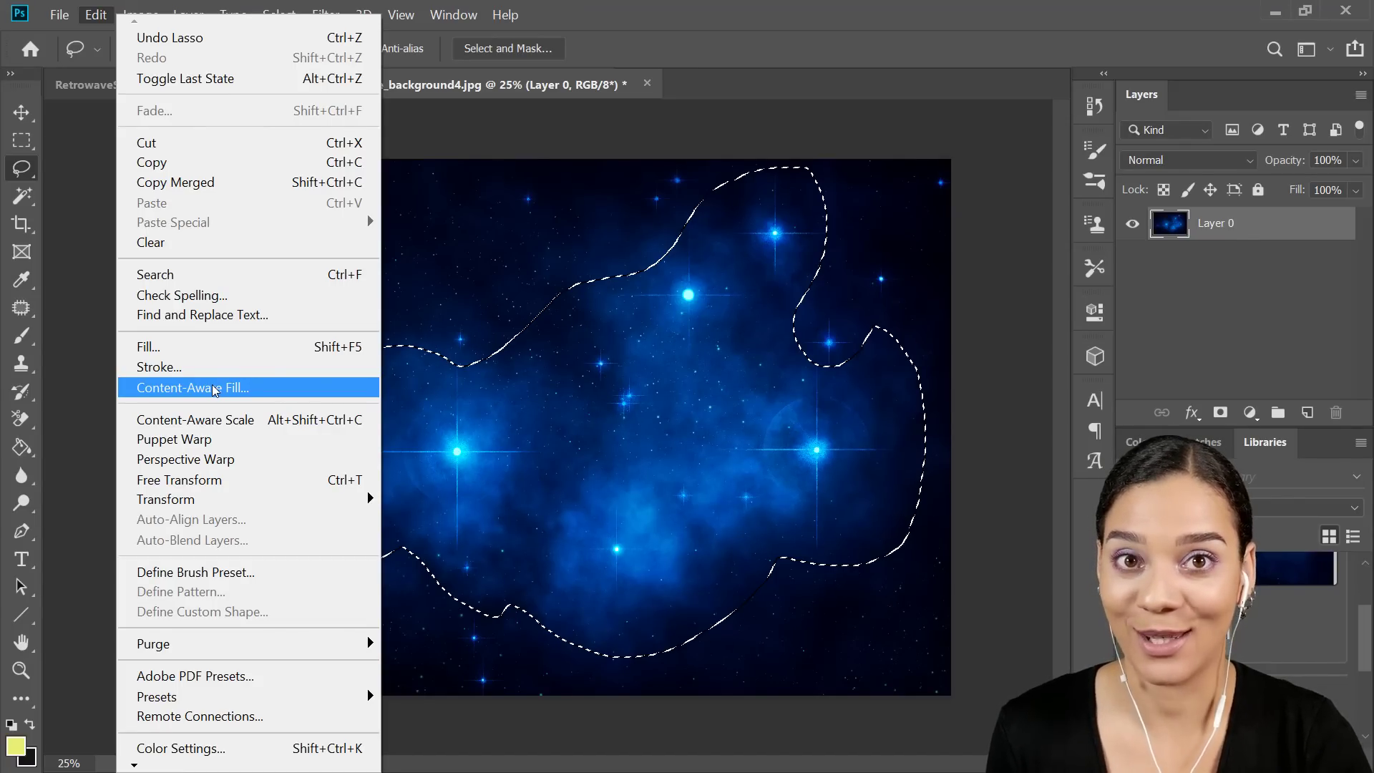
{"action": "left_click", "coordinate": [213, 390]}
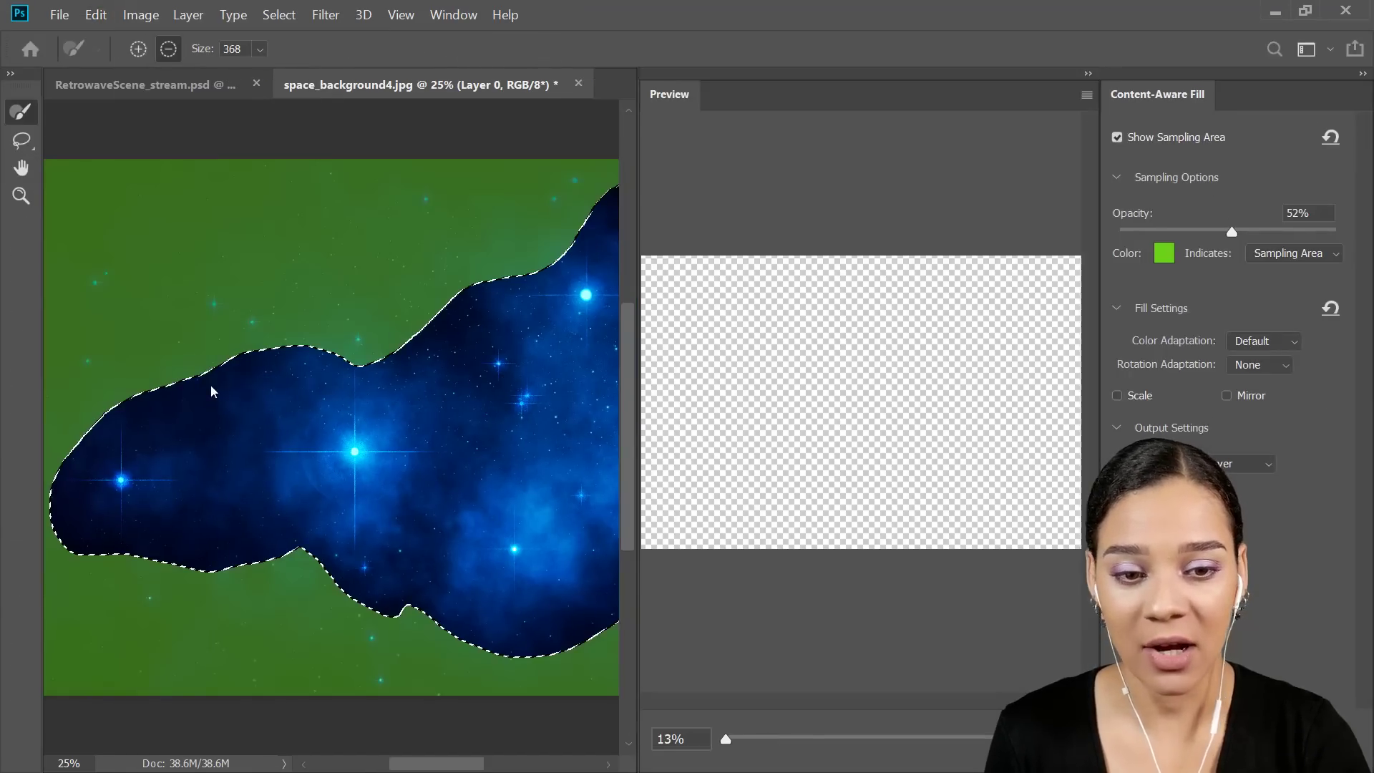
{"action": "key", "text": "ctrl+minus"}
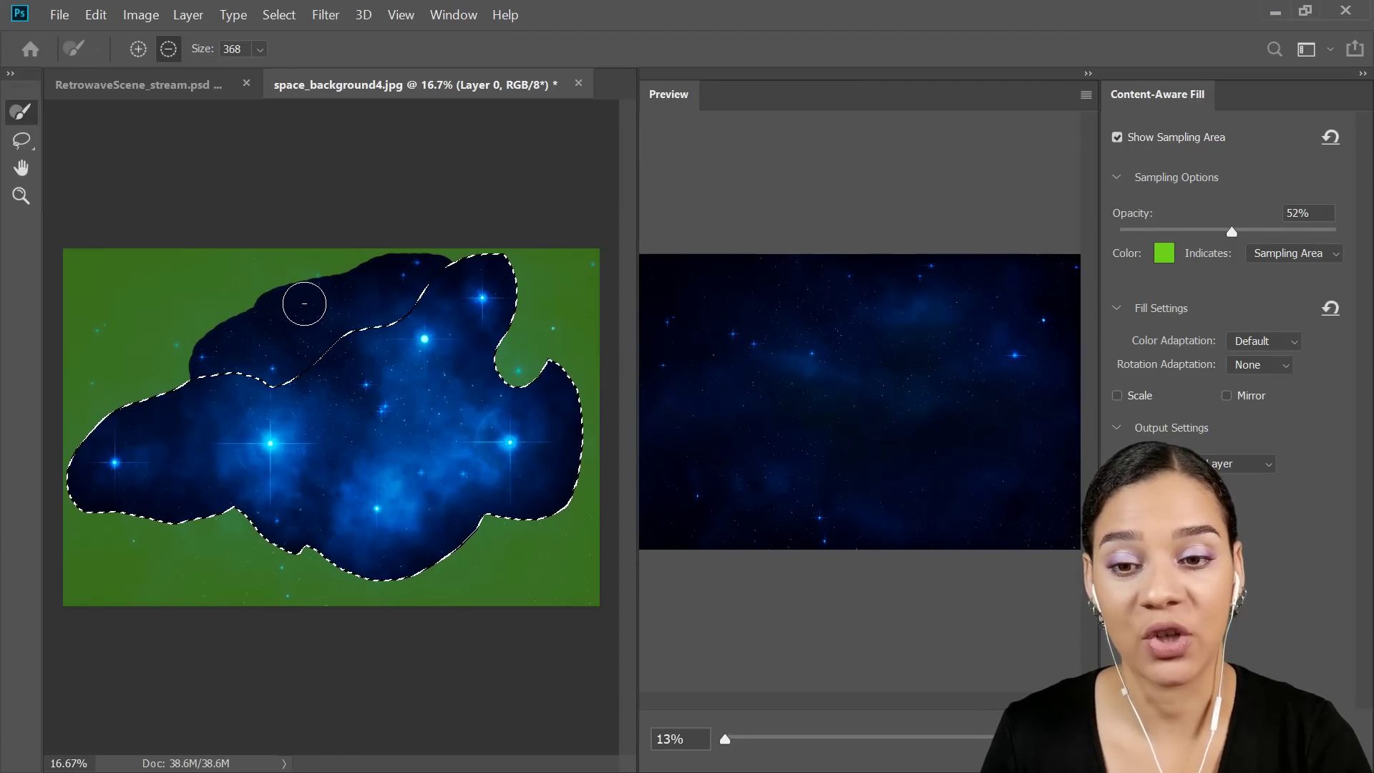
Try repainting the sampling area above the nebula selection with the Sampling Brush, and undo the brush strokes.
{"action": "key", "text": "alt"}
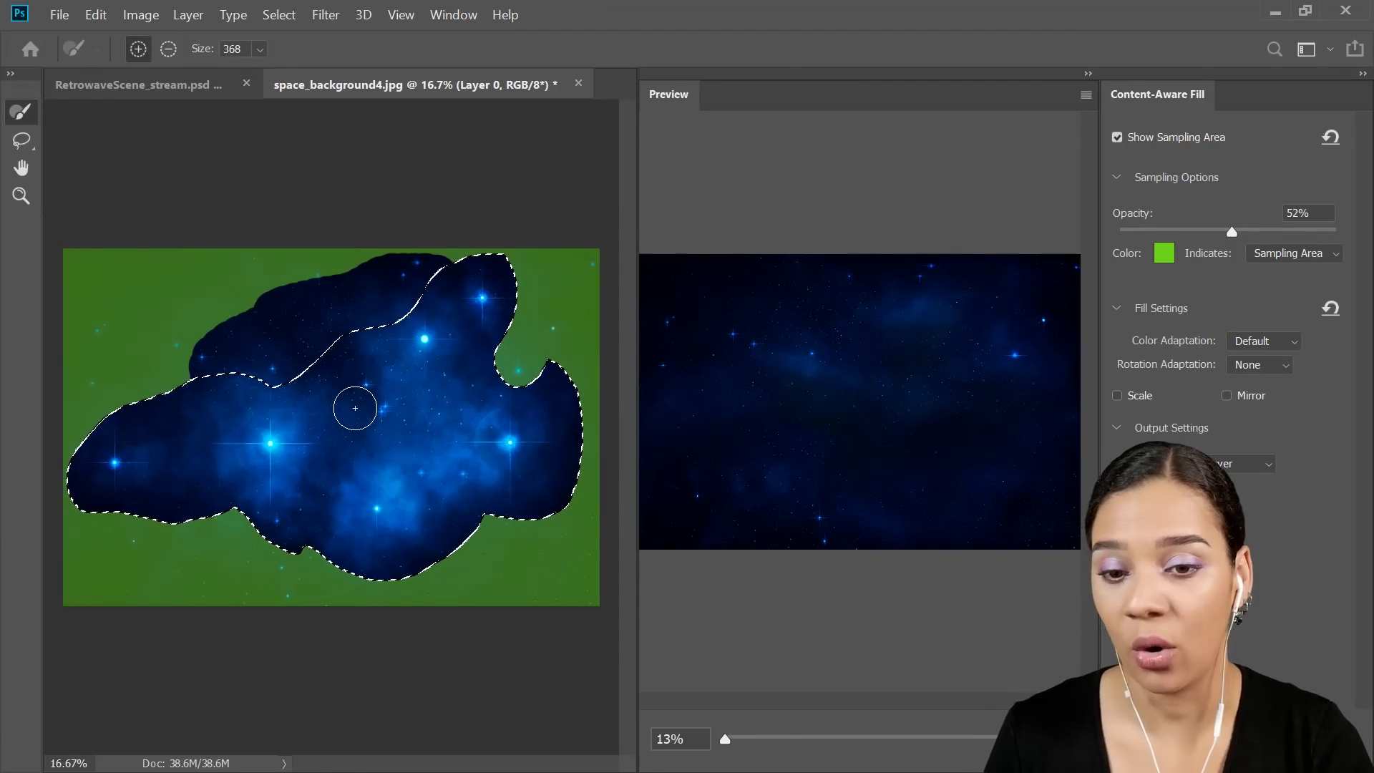
{"action": "mouse_move", "coordinate": [330, 307]}
{"action": "left_mouse_down"}
{"action": "mouse_move", "coordinate": [270, 277]}
{"action": "mouse_move", "coordinate": [277, 285]}
{"action": "mouse_move", "coordinate": [207, 342]}
{"action": "mouse_move", "coordinate": [269, 285]}
{"action": "mouse_move", "coordinate": [244, 333]}
{"action": "mouse_move", "coordinate": [276, 362]}
{"action": "left_mouse_up"}
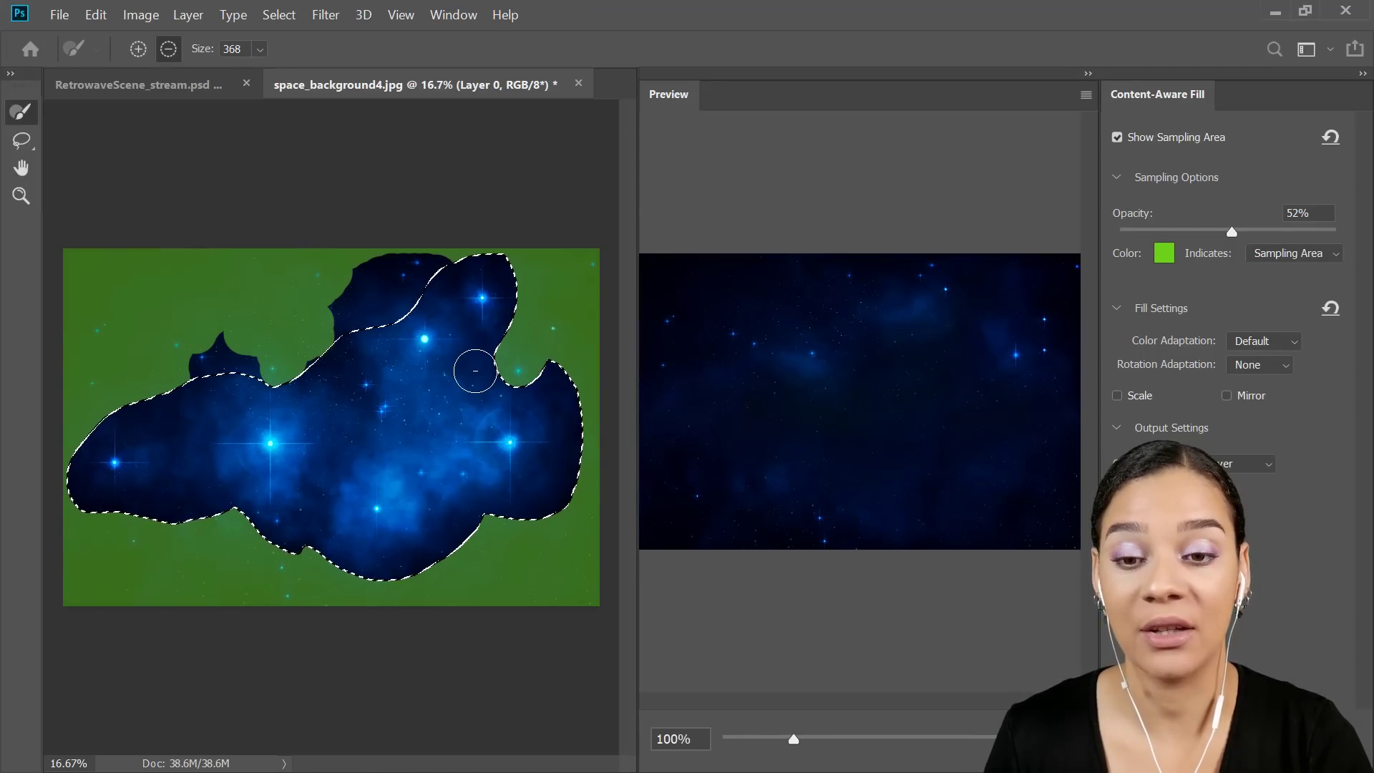
{"action": "key", "text": "ctrl+z"}
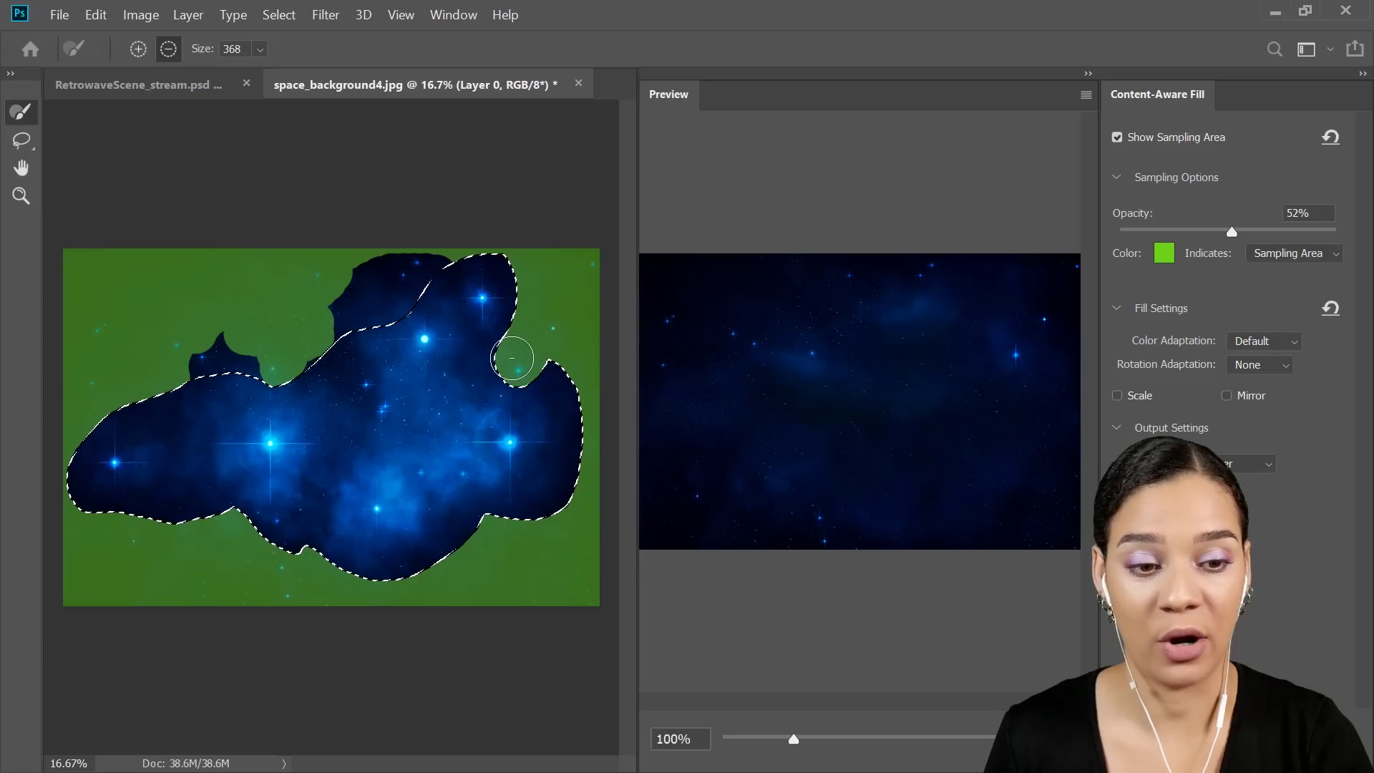
{"action": "key", "text": "ctrl+z"}
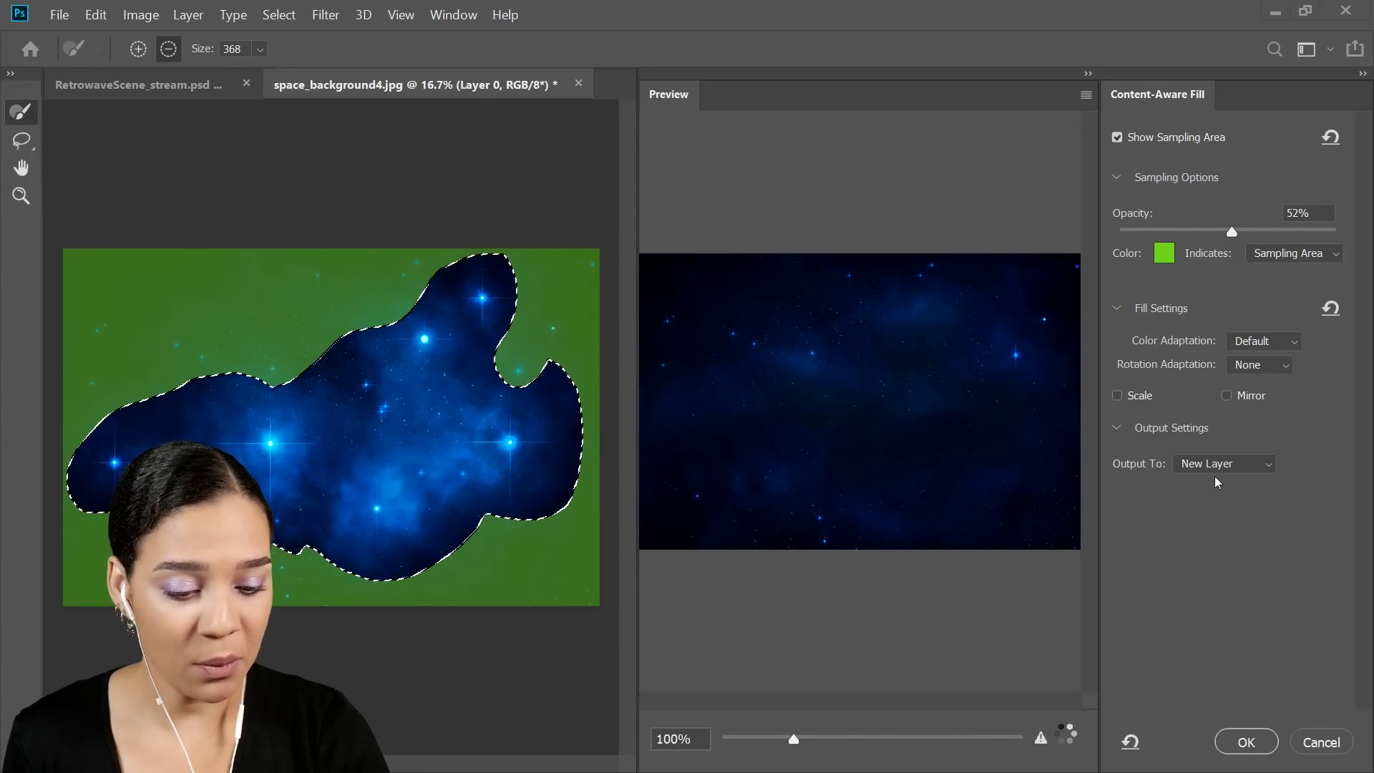
Output the Content-Aware Fill to a new layer and apply it.
{"action": "left_click", "coordinate": [1255, 466]}
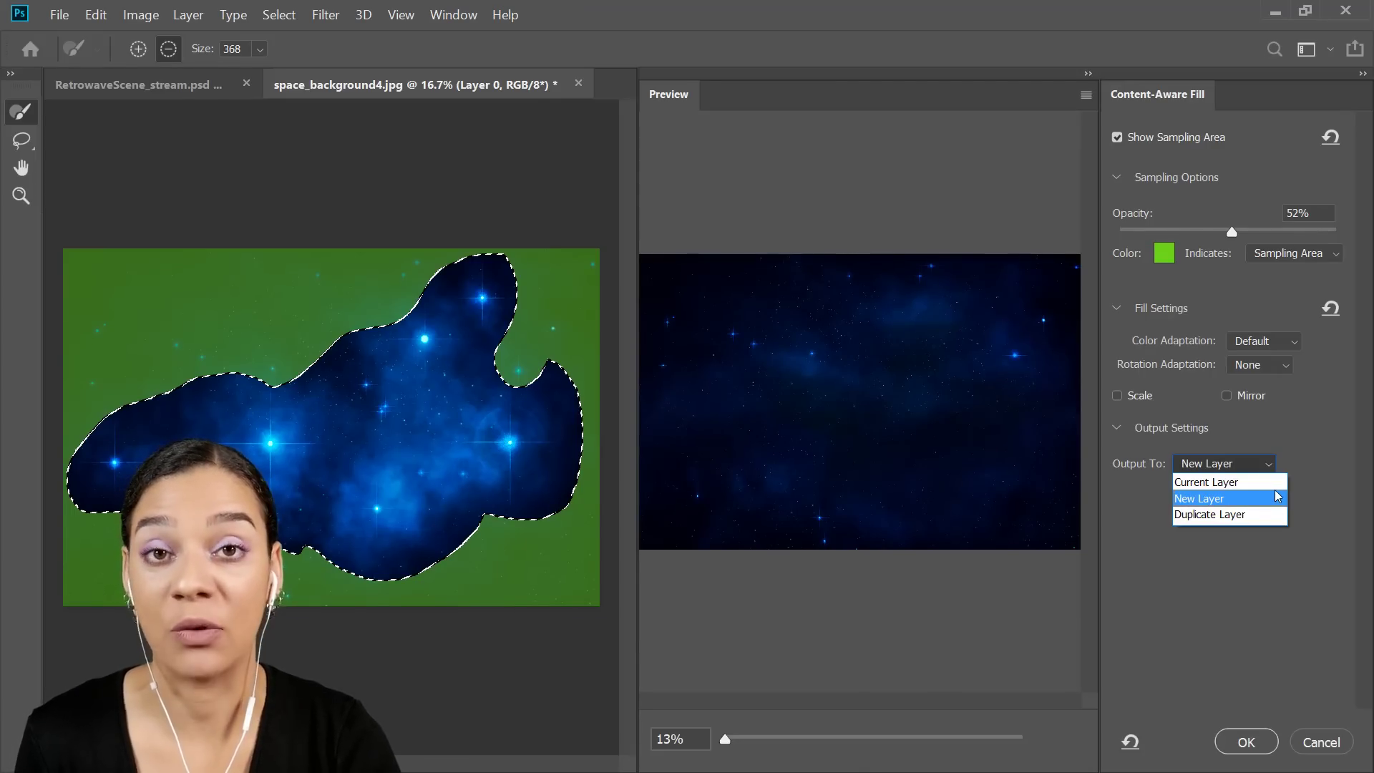
{"action": "left_click", "coordinate": [1318, 405]}
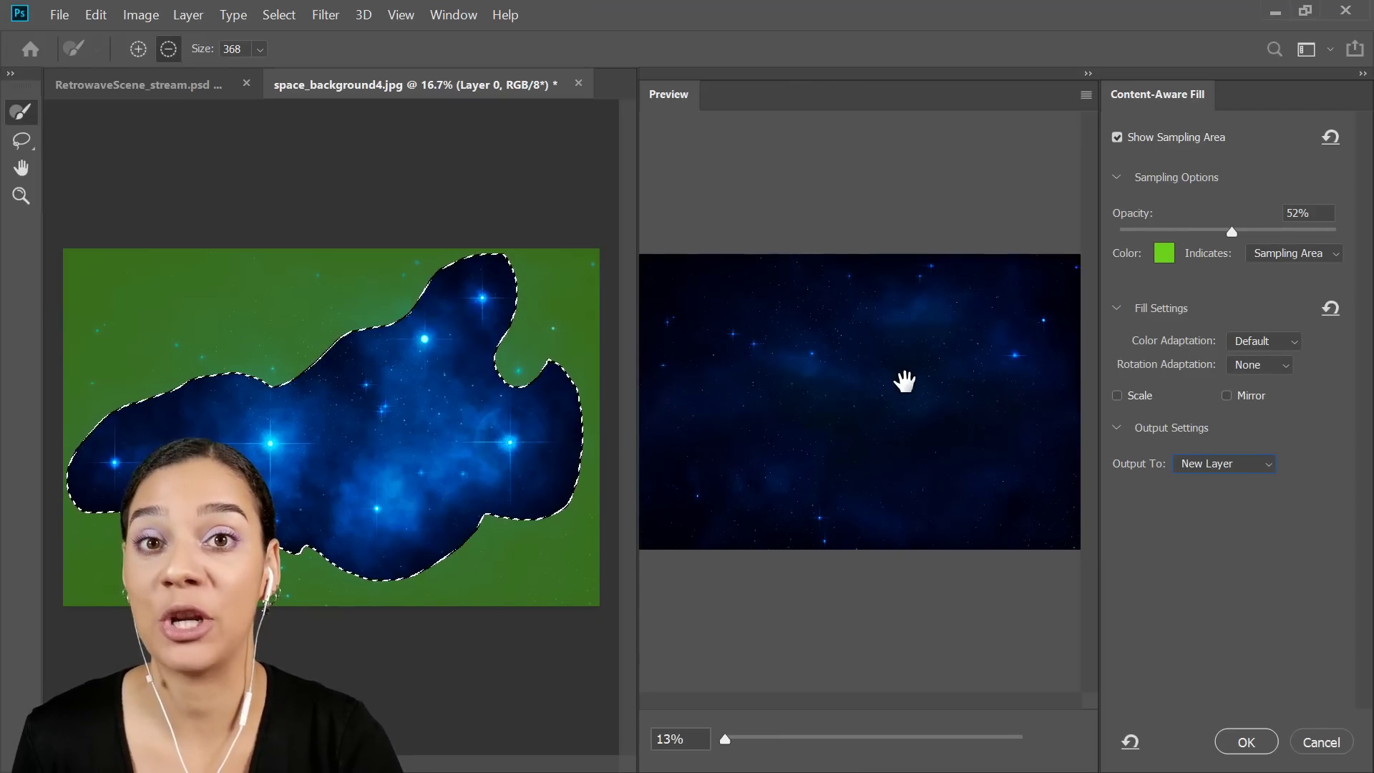
{"action": "left_click", "coordinate": [1246, 742]}
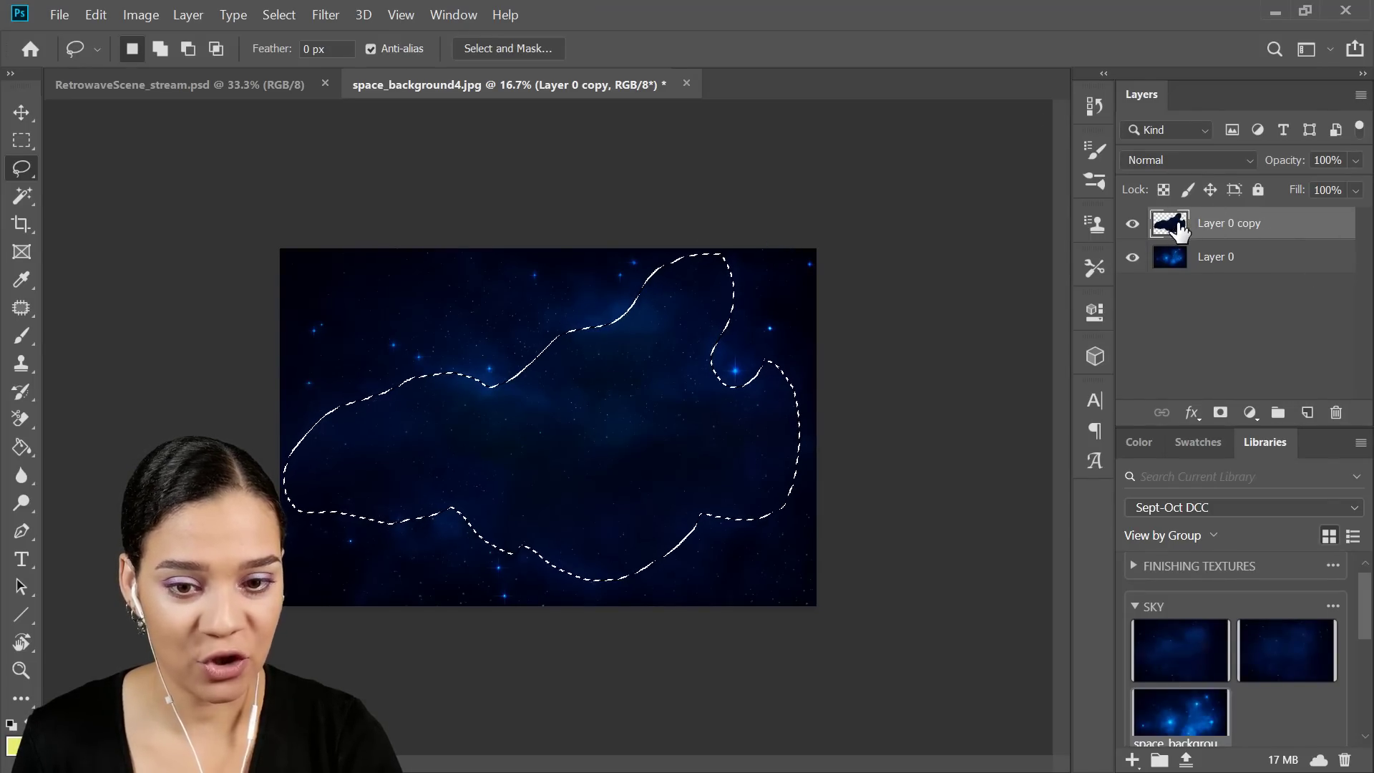
Compare the sky before and after the fill by toggling the visibility of Layer 0 copy.
{"action": "left_click", "coordinate": [1130, 229]}
{"action": "left_click", "coordinate": [1130, 229]}
{"action": "left_click", "coordinate": [1132, 224]}
{"action": "left_click", "coordinate": [1132, 224]}
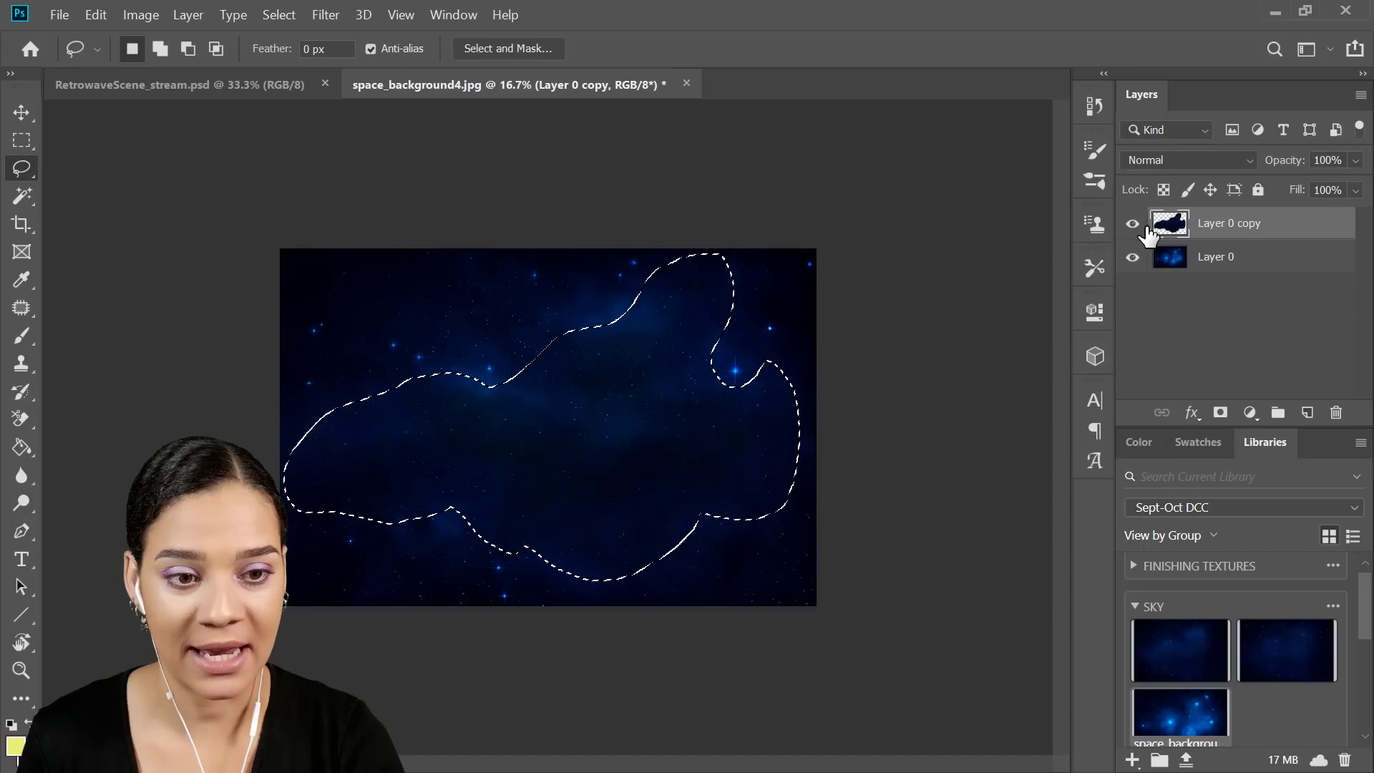
Group Layer 0 and Layer 0 copy, make a merged single-layer duplicate of the group, and clear the selection.
{"action": "left_click", "coordinate": [1249, 266], "text": "shift"}
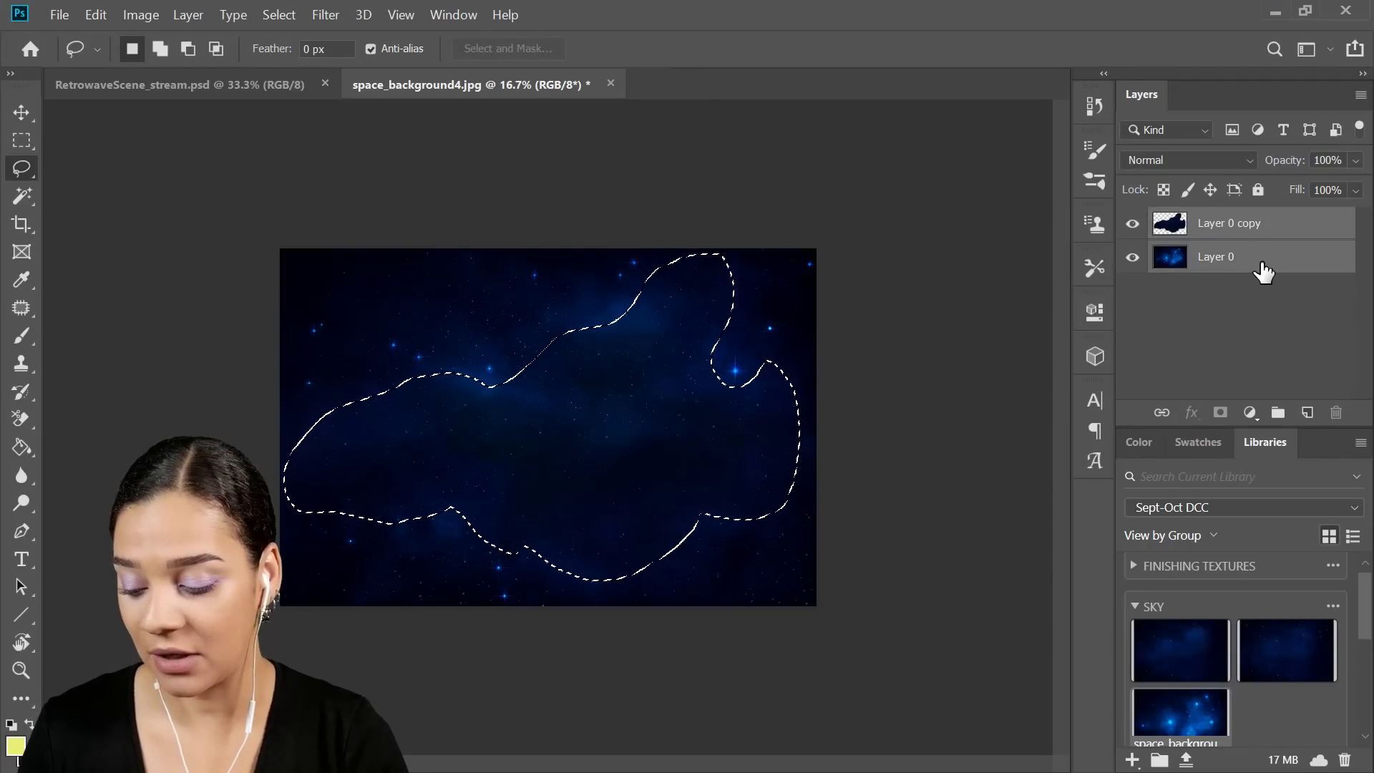
{"action": "key", "text": "ctrl+g"}
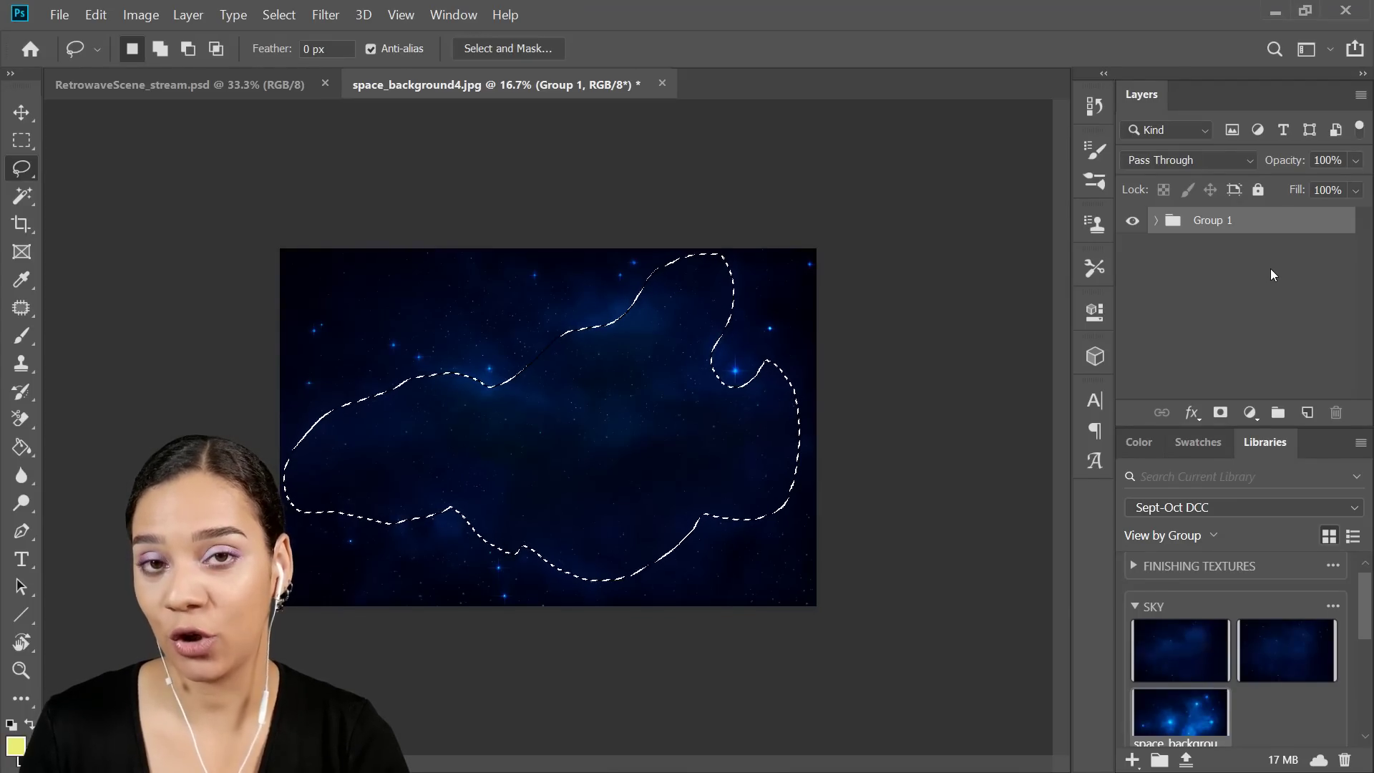
{"action": "key", "text": "ctrl+j"}
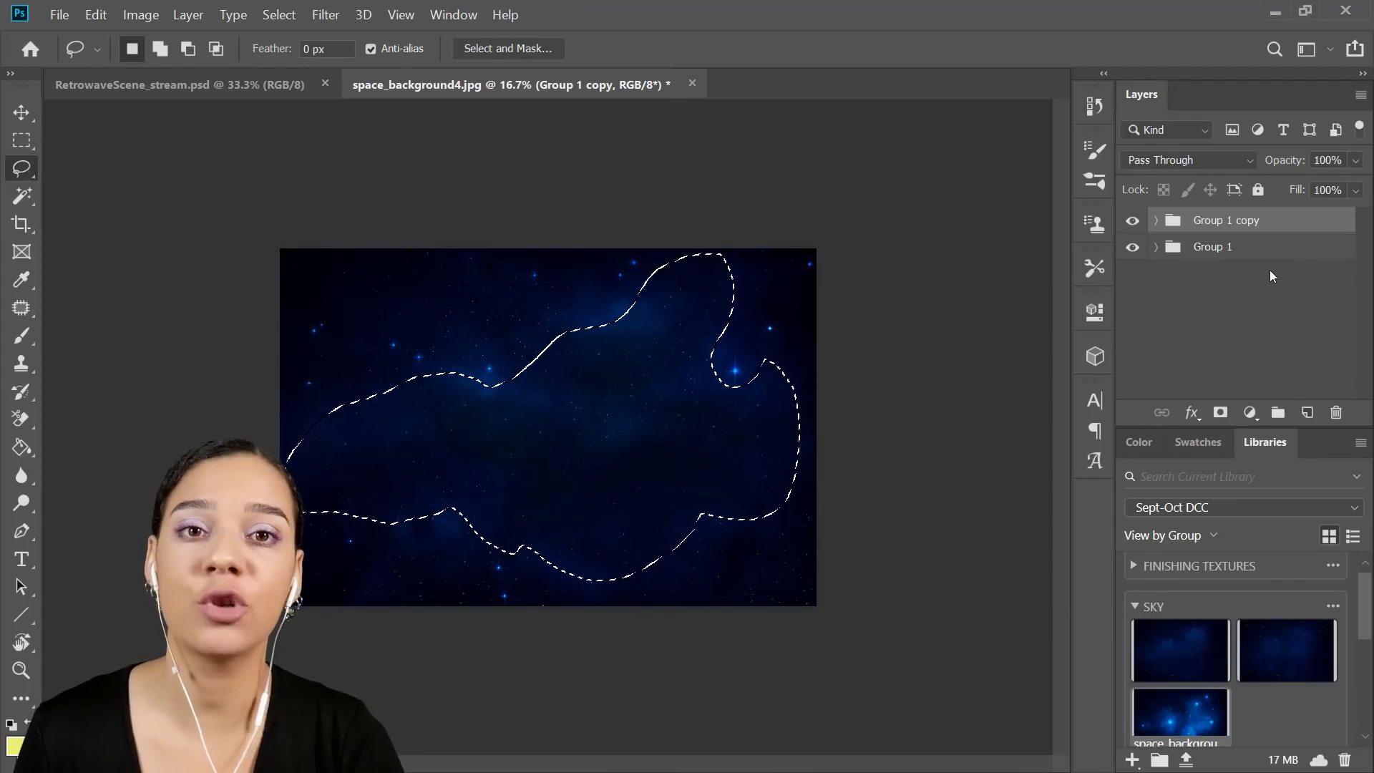
{"action": "key", "text": "ctrl+e"}
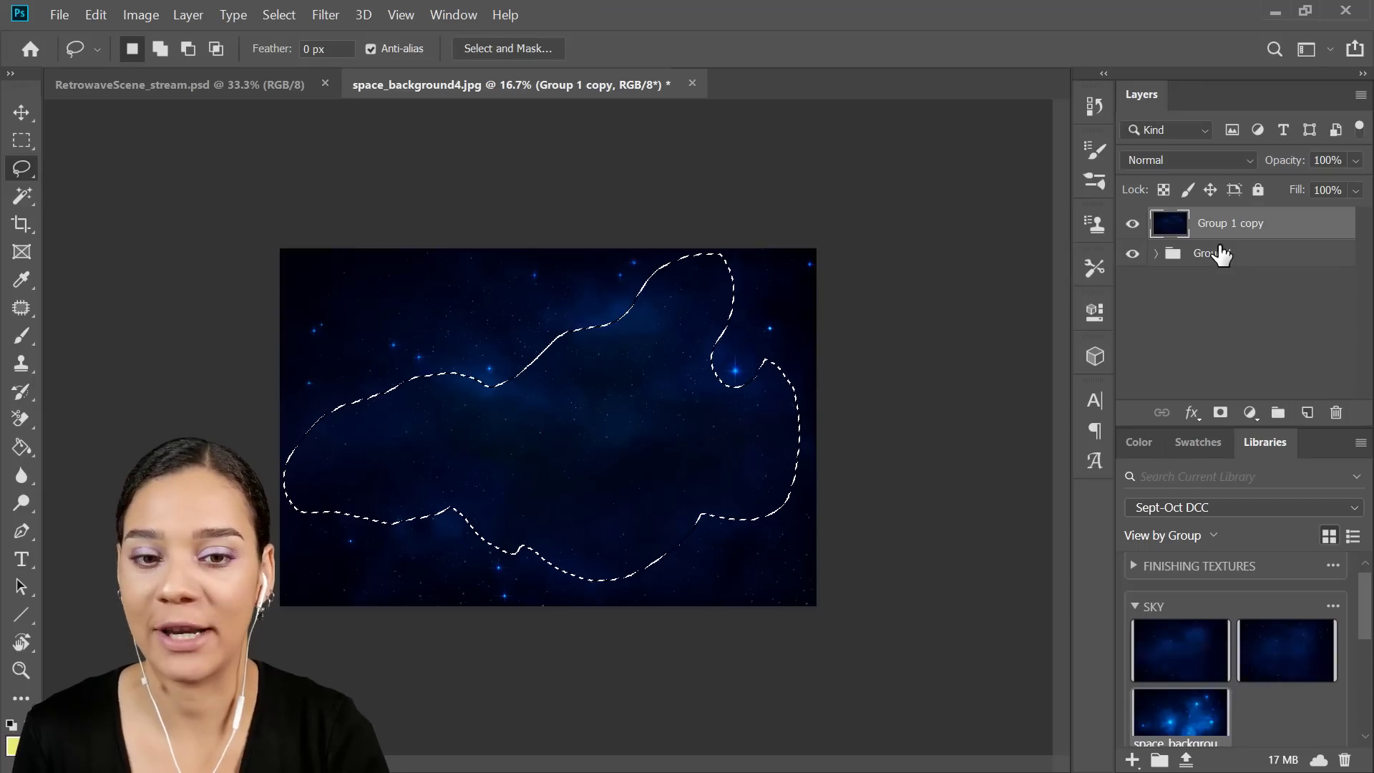
{"action": "key", "text": "ctrl+d"}
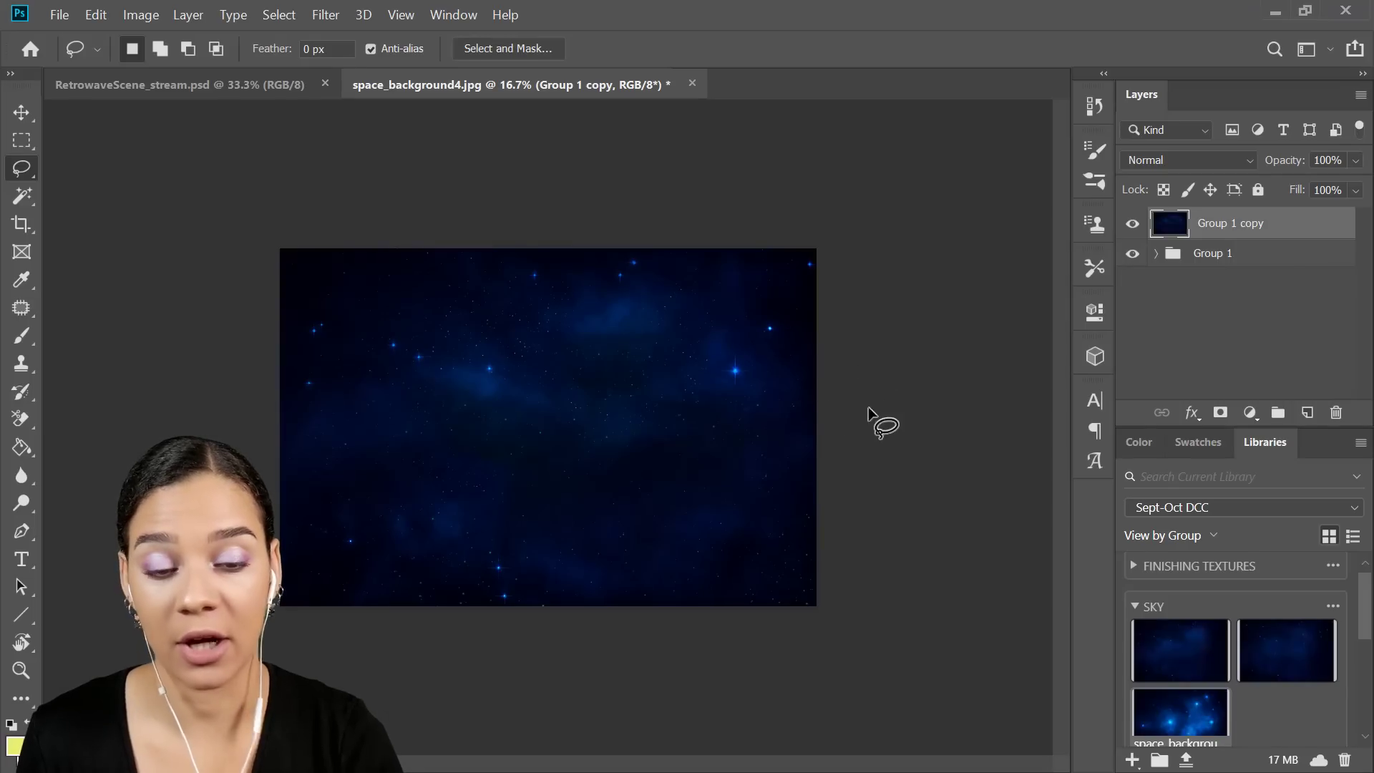
Rename the merged layer as SKY.
{"action": "key", "text": "ctrl+plus"}
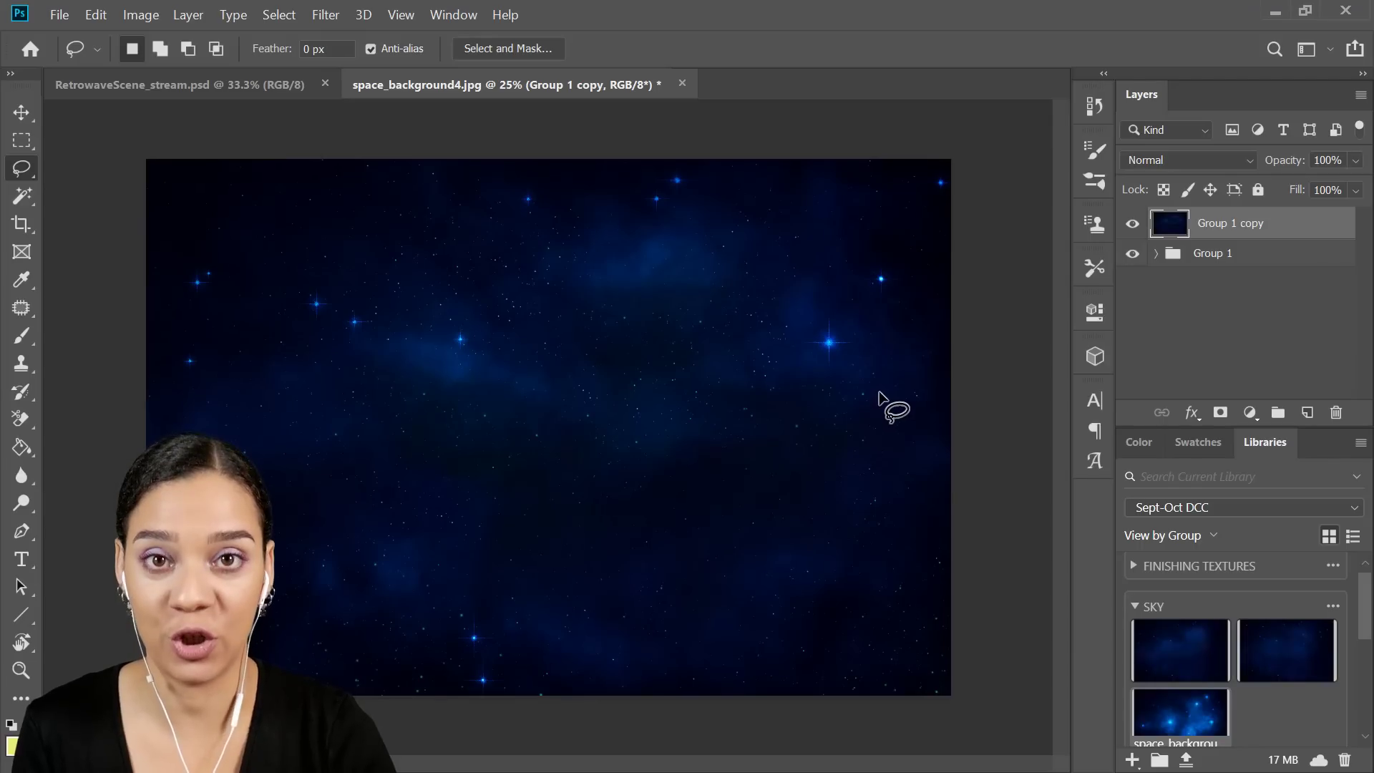
{"action": "double_click", "coordinate": [1225, 224]}
{"action": "type", "text": "SKY"}
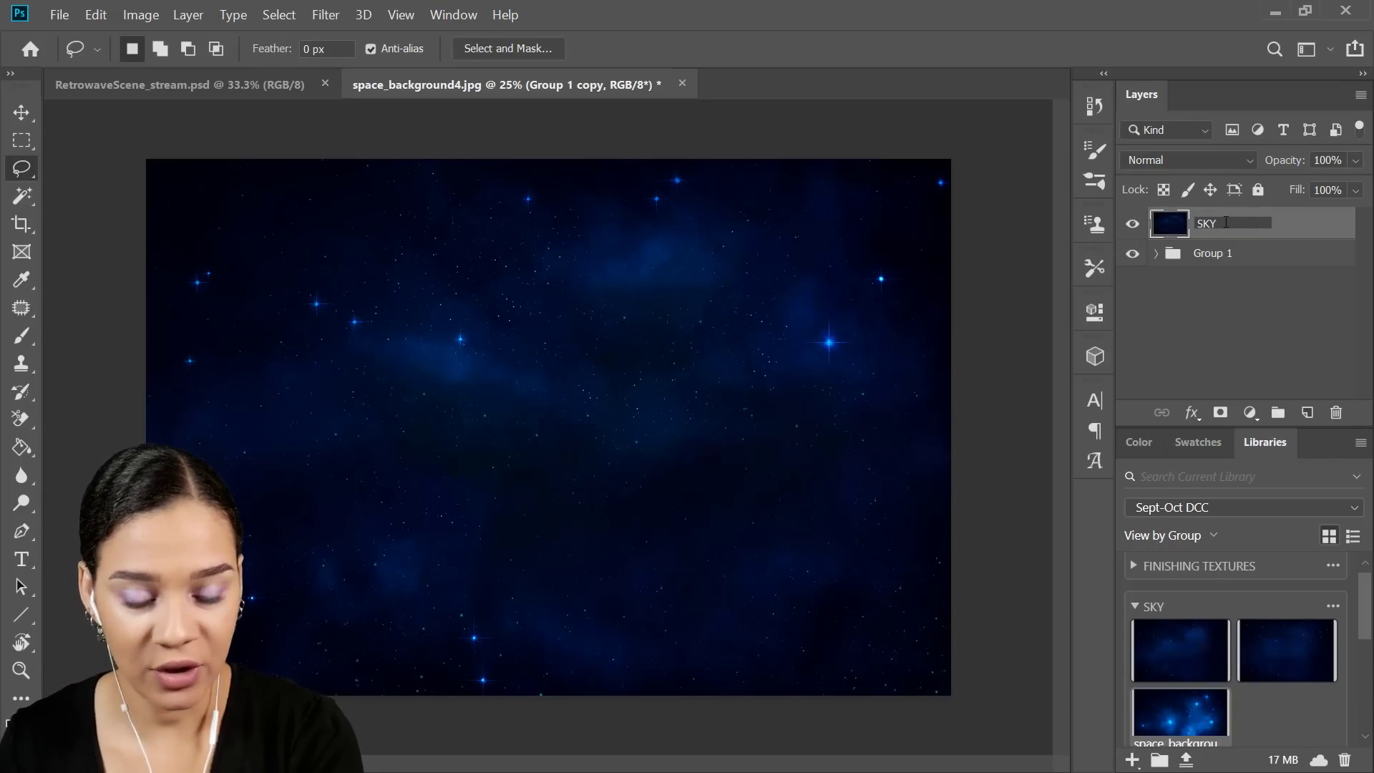
{"action": "key", "text": "Return"}
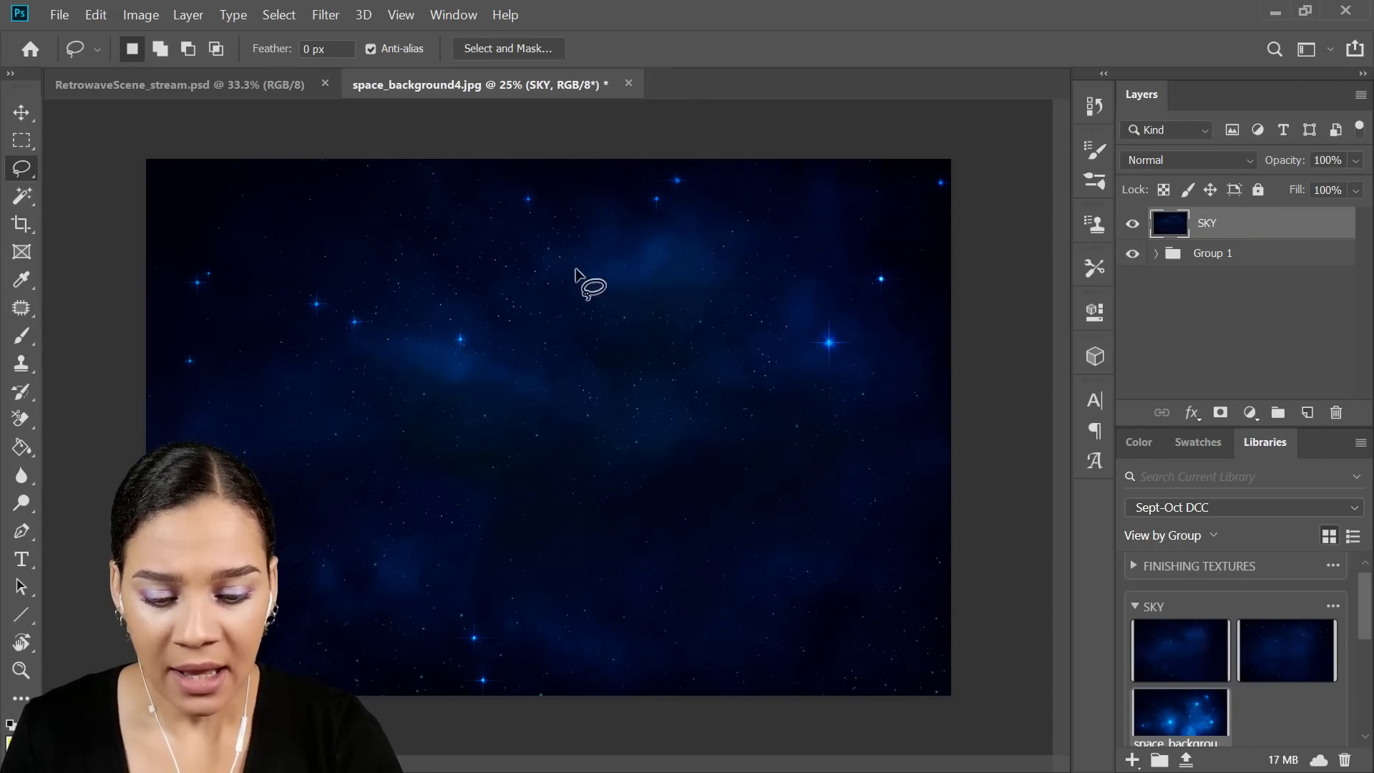
With the Patch tool, clone the bright star into the empty upper-centre sky and the small star into the sky to its upper right.
{"action": "left_click", "coordinate": [21, 309]}
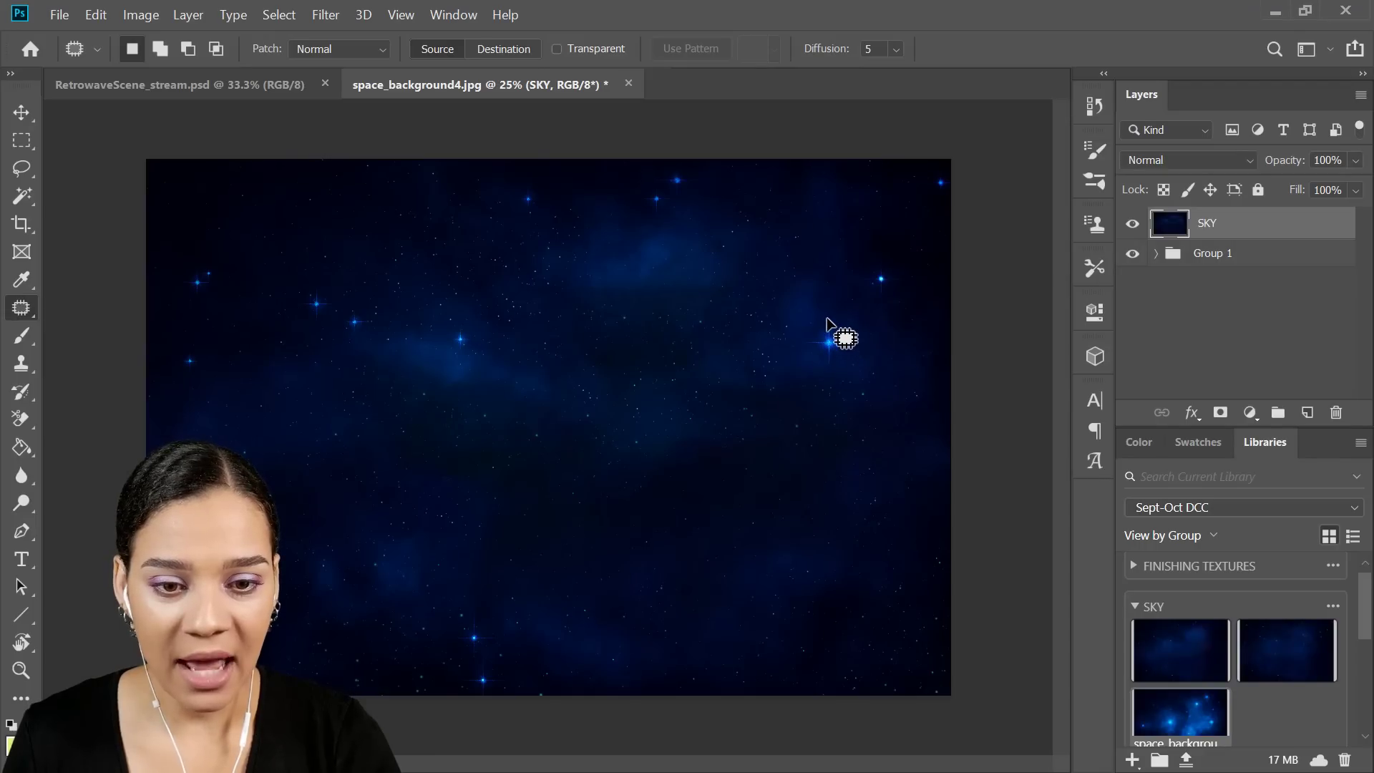
{"action": "mouse_move", "coordinate": [648, 285]}
{"action": "left_mouse_down"}
{"action": "mouse_move", "coordinate": [674, 327]}
{"action": "mouse_move", "coordinate": [672, 291]}
{"action": "mouse_move", "coordinate": [653, 283]}
{"action": "mouse_move", "coordinate": [703, 335]}
{"action": "mouse_move", "coordinate": [823, 352]}
{"action": "left_mouse_up"}
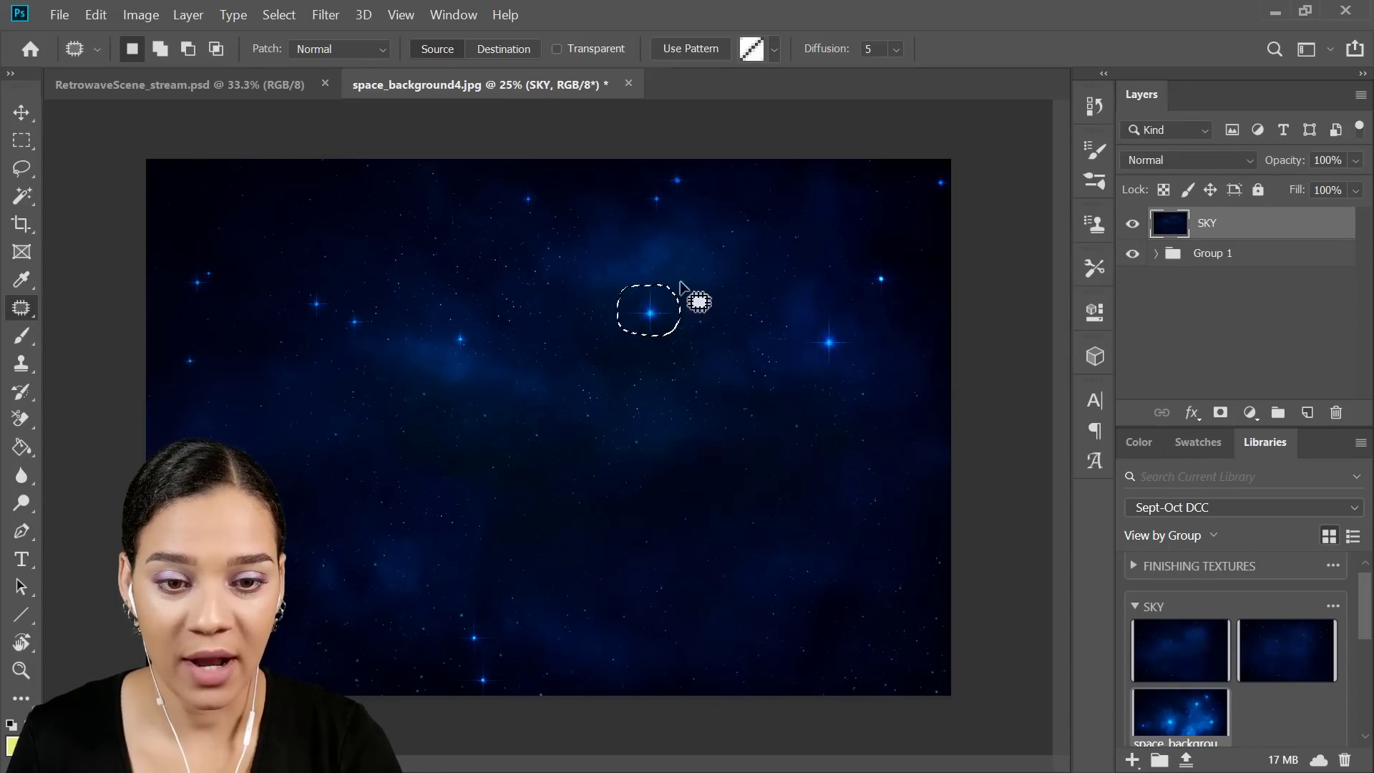
{"action": "mouse_move", "coordinate": [471, 315]}
{"action": "left_mouse_down"}
{"action": "mouse_move", "coordinate": [448, 350]}
{"action": "mouse_move", "coordinate": [491, 343]}
{"action": "left_mouse_up"}
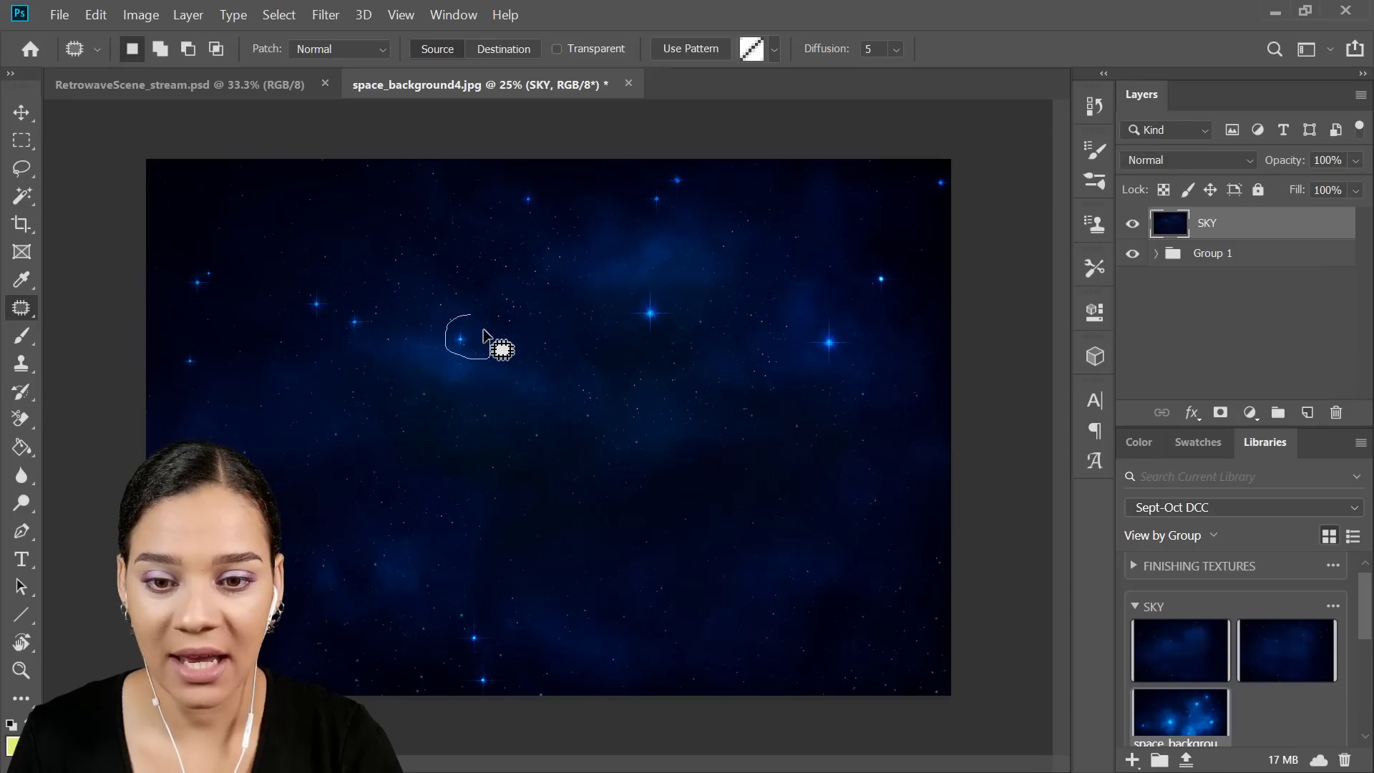
{"action": "left_click", "coordinate": [916, 286]}
{"action": "mouse_move", "coordinate": [762, 215]}
{"action": "left_mouse_down"}
{"action": "mouse_move", "coordinate": [737, 245]}
{"action": "mouse_move", "coordinate": [765, 215]}
{"action": "mouse_move", "coordinate": [461, 350]}
{"action": "left_mouse_up"}
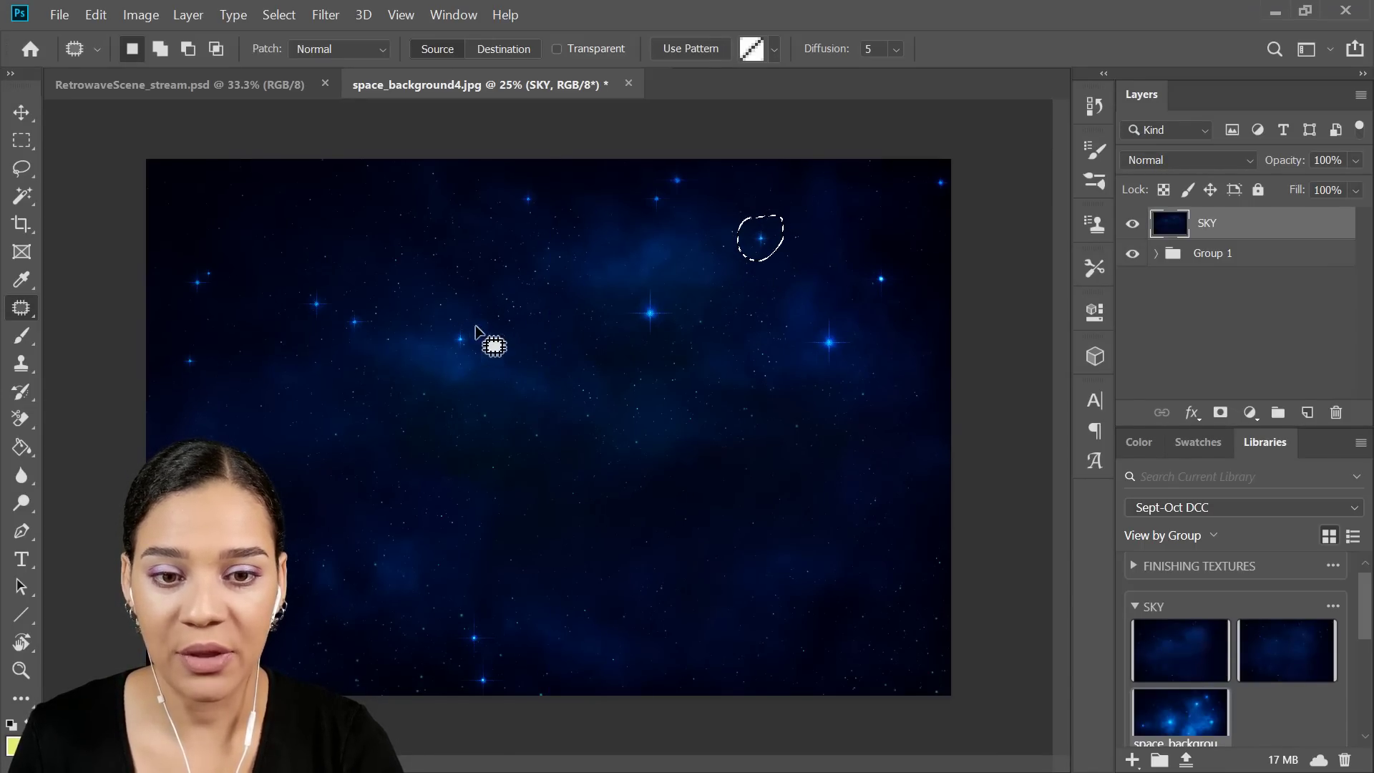
{"action": "left_click", "coordinate": [823, 240]}
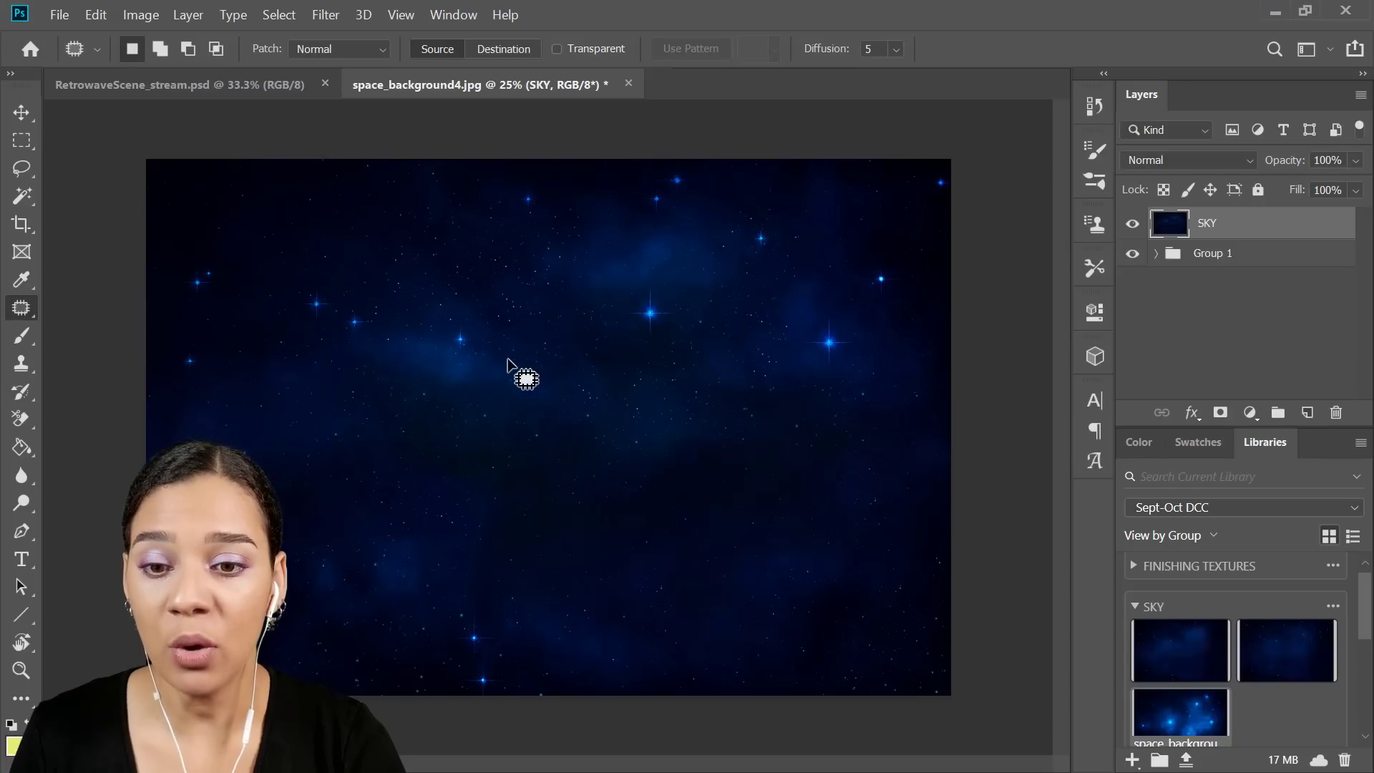
Patch a large star near the sky's upper-left corner and a small star to its right, sampling existing stars.
{"action": "mouse_move", "coordinate": [247, 212]}
{"action": "left_mouse_down"}
{"action": "mouse_move", "coordinate": [216, 208]}
{"action": "mouse_move", "coordinate": [219, 235]}
{"action": "mouse_move", "coordinate": [272, 203]}
{"action": "mouse_move", "coordinate": [250, 195]}
{"action": "mouse_move", "coordinate": [661, 315]}
{"action": "left_mouse_up"}
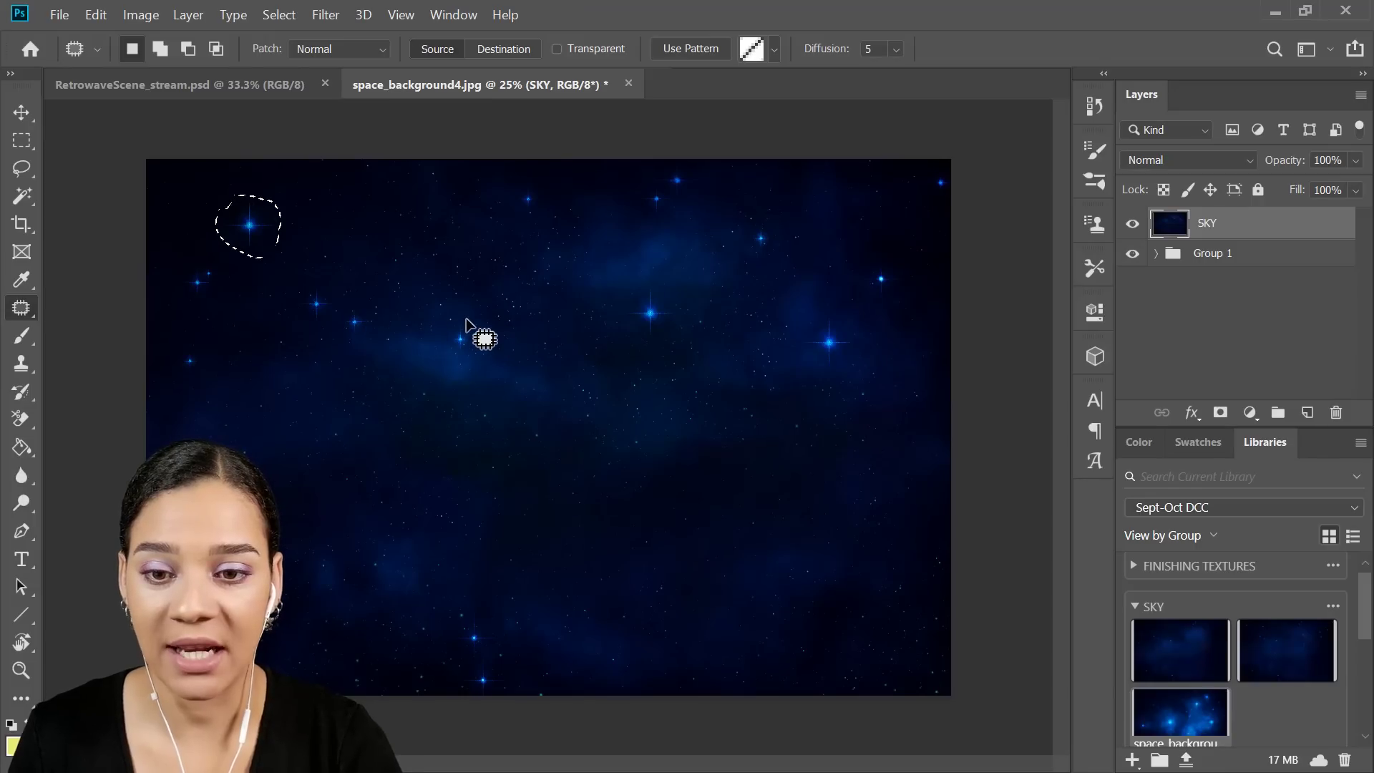
{"action": "key", "text": "ctrl+d"}
{"action": "mouse_move", "coordinate": [390, 242]}
{"action": "left_mouse_down"}
{"action": "mouse_move", "coordinate": [362, 233]}
{"action": "mouse_move", "coordinate": [374, 245]}
{"action": "mouse_move", "coordinate": [371, 217]}
{"action": "mouse_move", "coordinate": [462, 317]}
{"action": "mouse_move", "coordinate": [468, 349]}
{"action": "left_mouse_up"}
{"action": "key", "text": "ctrl+d"}
Patch a large star near the sky's upper-right corner and a small star between the two cloned stars at the upper left.
{"action": "mouse_move", "coordinate": [619, 280]}
{"action": "left_mouse_down"}
{"action": "mouse_move", "coordinate": [614, 326]}
{"action": "mouse_move", "coordinate": [657, 286]}
{"action": "mouse_move", "coordinate": [644, 281]}
{"action": "left_mouse_up"}
{"action": "key", "text": "ctrl+d"}
{"action": "mouse_move", "coordinate": [847, 192]}
{"action": "left_mouse_down"}
{"action": "mouse_move", "coordinate": [862, 187]}
{"action": "mouse_move", "coordinate": [874, 229]}
{"action": "mouse_move", "coordinate": [776, 231]}
{"action": "mouse_move", "coordinate": [657, 322]}
{"action": "left_mouse_up"}
{"action": "key", "text": "ctrl+d"}
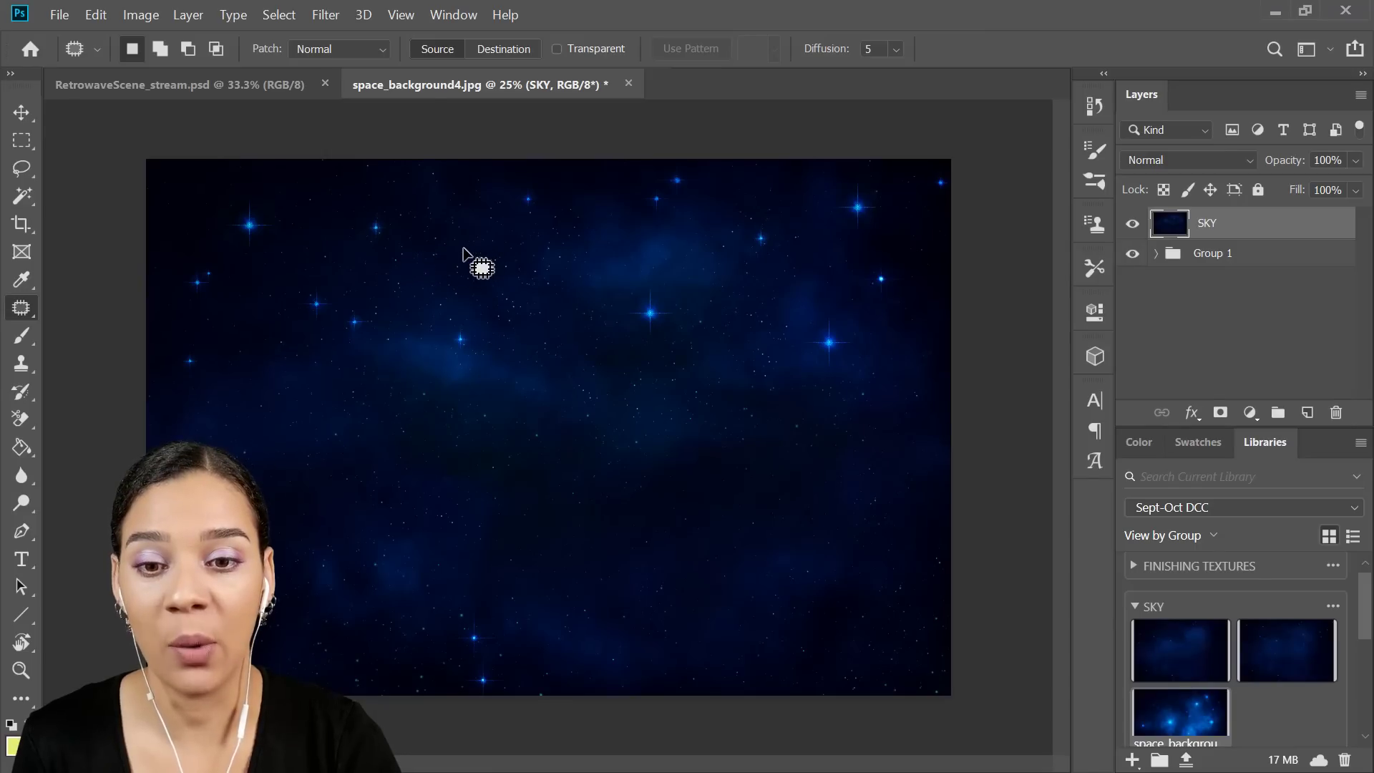
{"action": "mouse_move", "coordinate": [310, 194]}
{"action": "left_mouse_down"}
{"action": "mouse_move", "coordinate": [322, 224]}
{"action": "mouse_move", "coordinate": [341, 191]}
{"action": "mouse_move", "coordinate": [304, 190]}
{"action": "mouse_move", "coordinate": [458, 342]}
{"action": "left_mouse_up"}
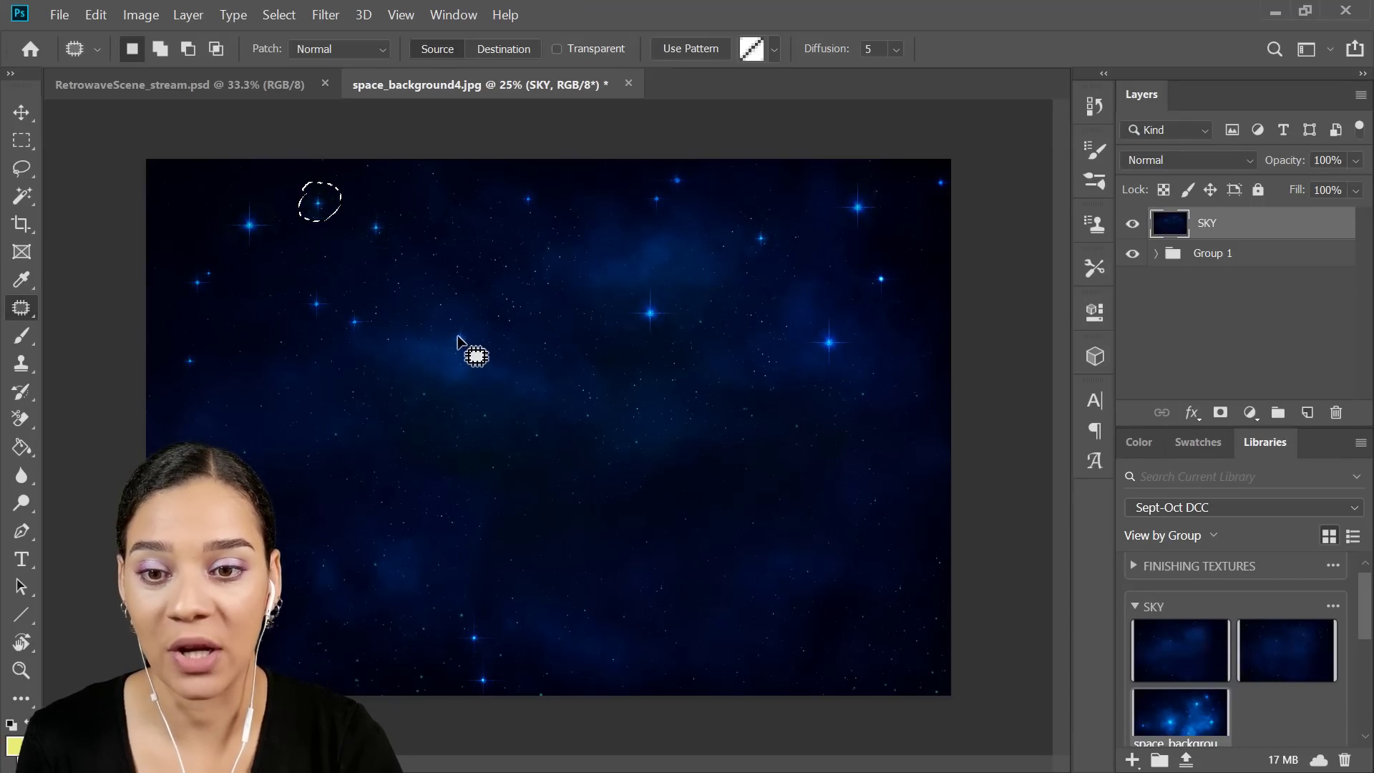
{"action": "key", "text": "ctrl+d"}
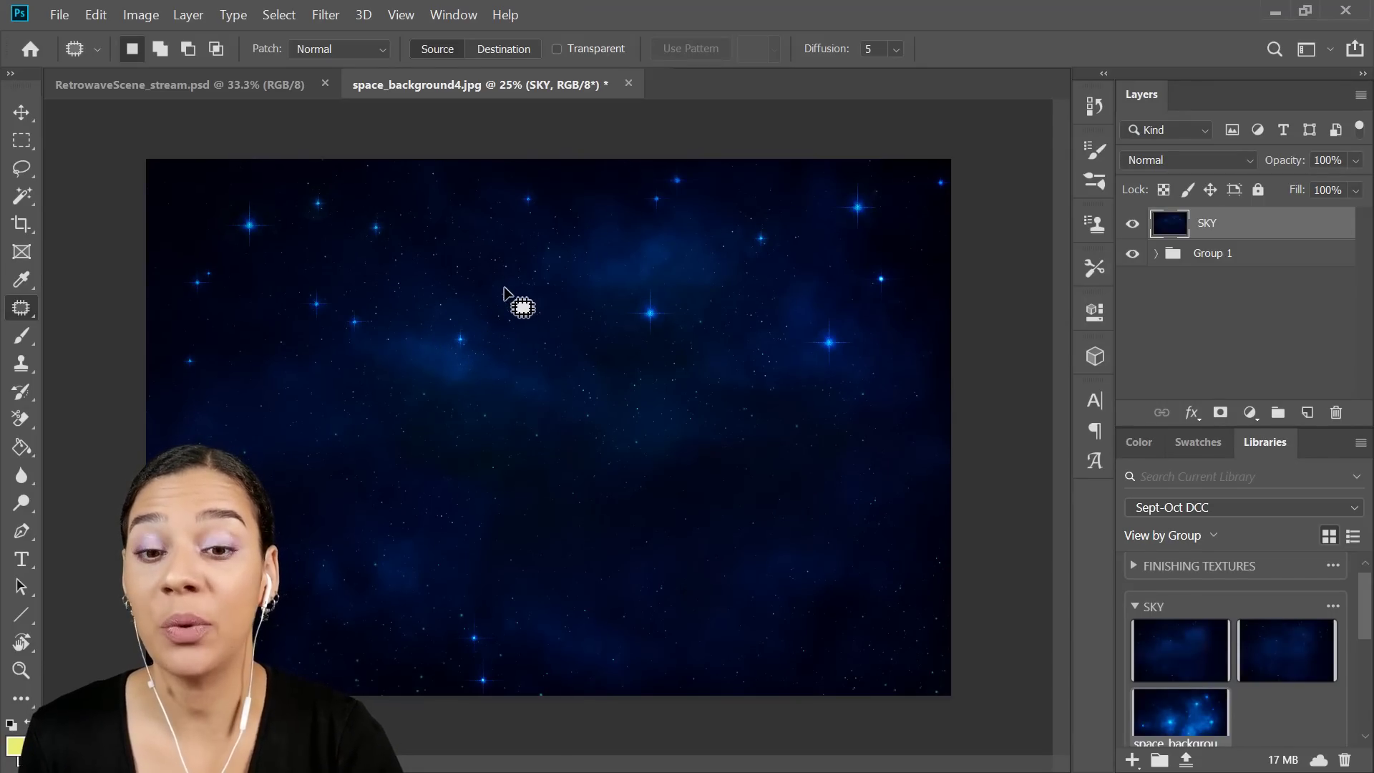
Try removing the large upper-centre star by patching it with empty sky, and undo the patch.
{"action": "mouse_move", "coordinate": [632, 278]}
{"action": "left_mouse_down"}
{"action": "mouse_move", "coordinate": [669, 326]}
{"action": "mouse_move", "coordinate": [670, 288]}
{"action": "mouse_move", "coordinate": [646, 273]}
{"action": "left_mouse_up"}
{"action": "left_click_drag", "start_coordinate": [635, 327], "coordinate": [459, 250]}
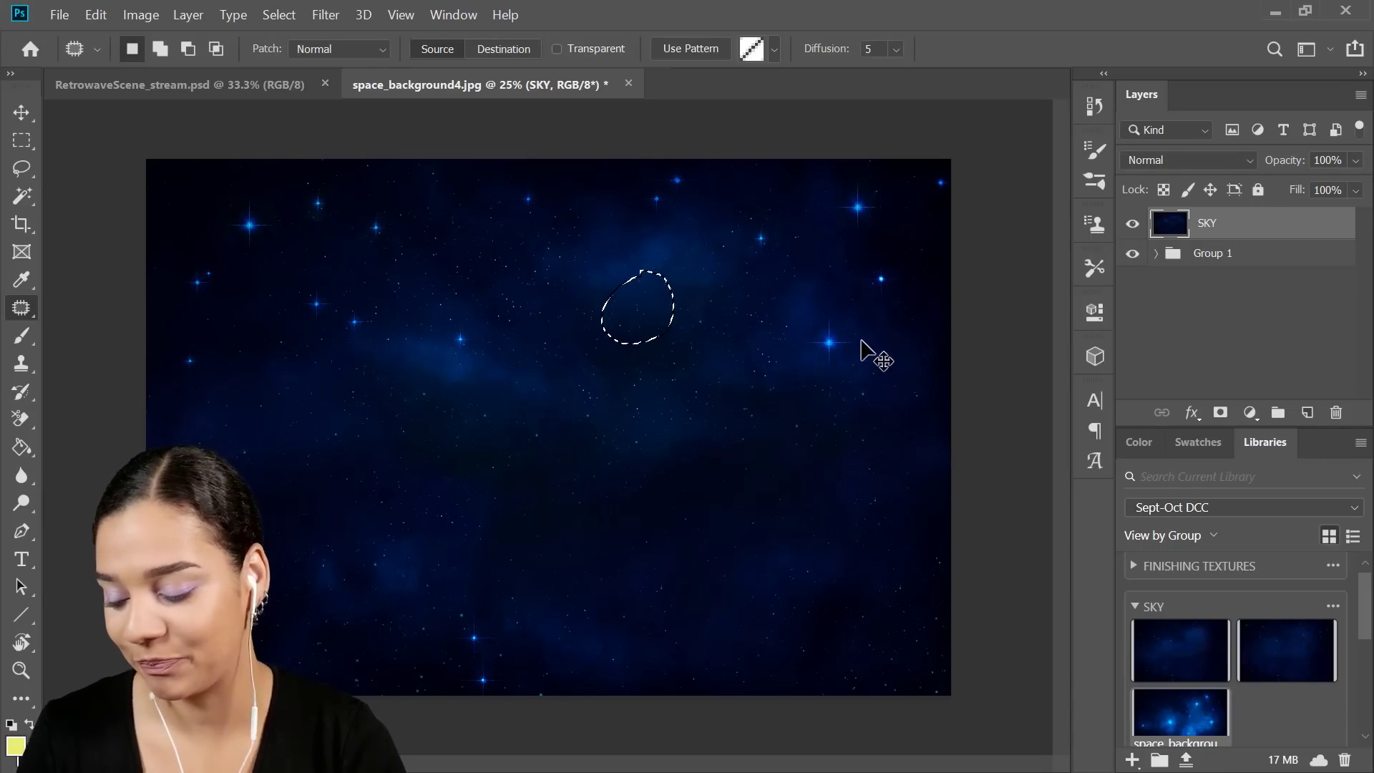
{"action": "key", "text": "ctrl+z"}
{"action": "key", "text": "ctrl+d"}
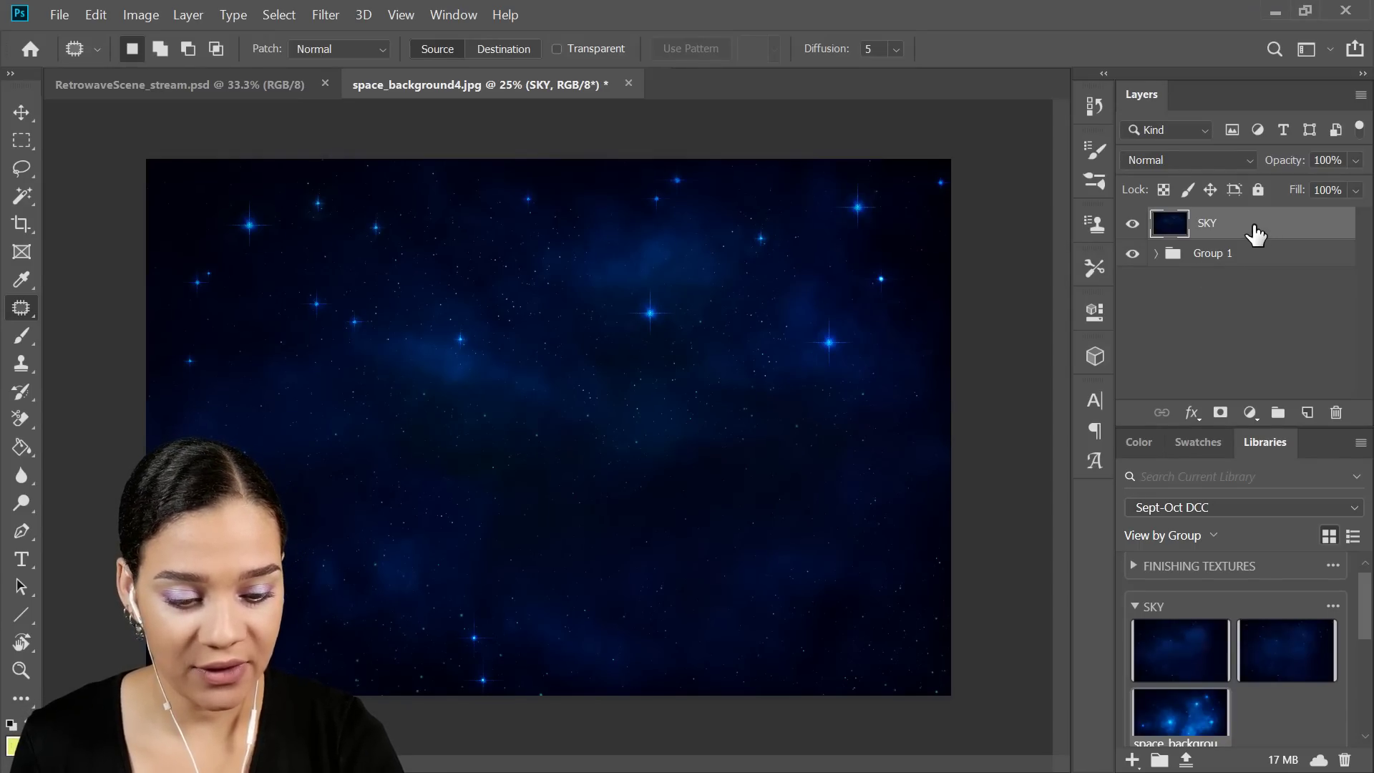
Copy the SKY layer into RetrowaveScene_stream.psd and scale it to about 74.5% so that it covers the canvas.
{"action": "left_click_drag", "start_coordinate": [1255, 235], "coordinate": [604, 387]}
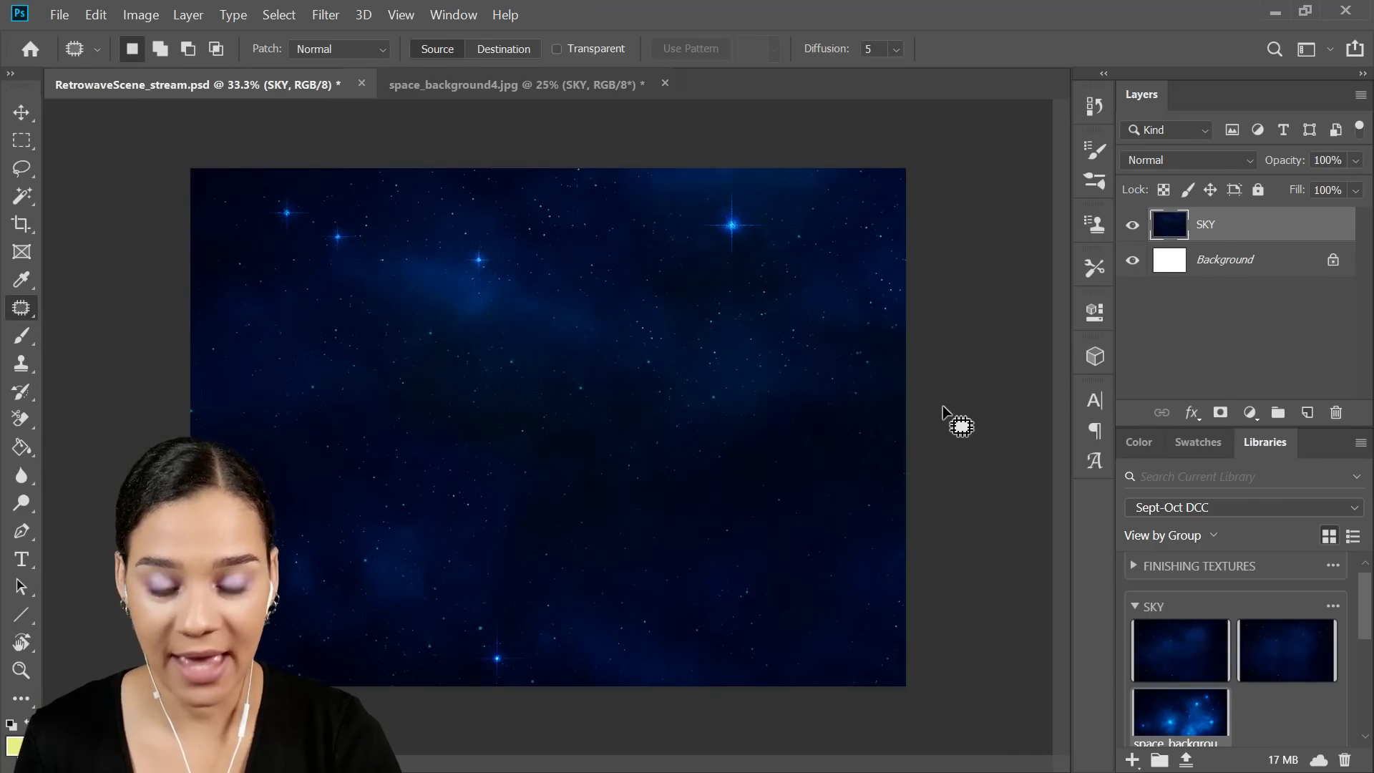
{"action": "key", "text": "ctrl+t"}
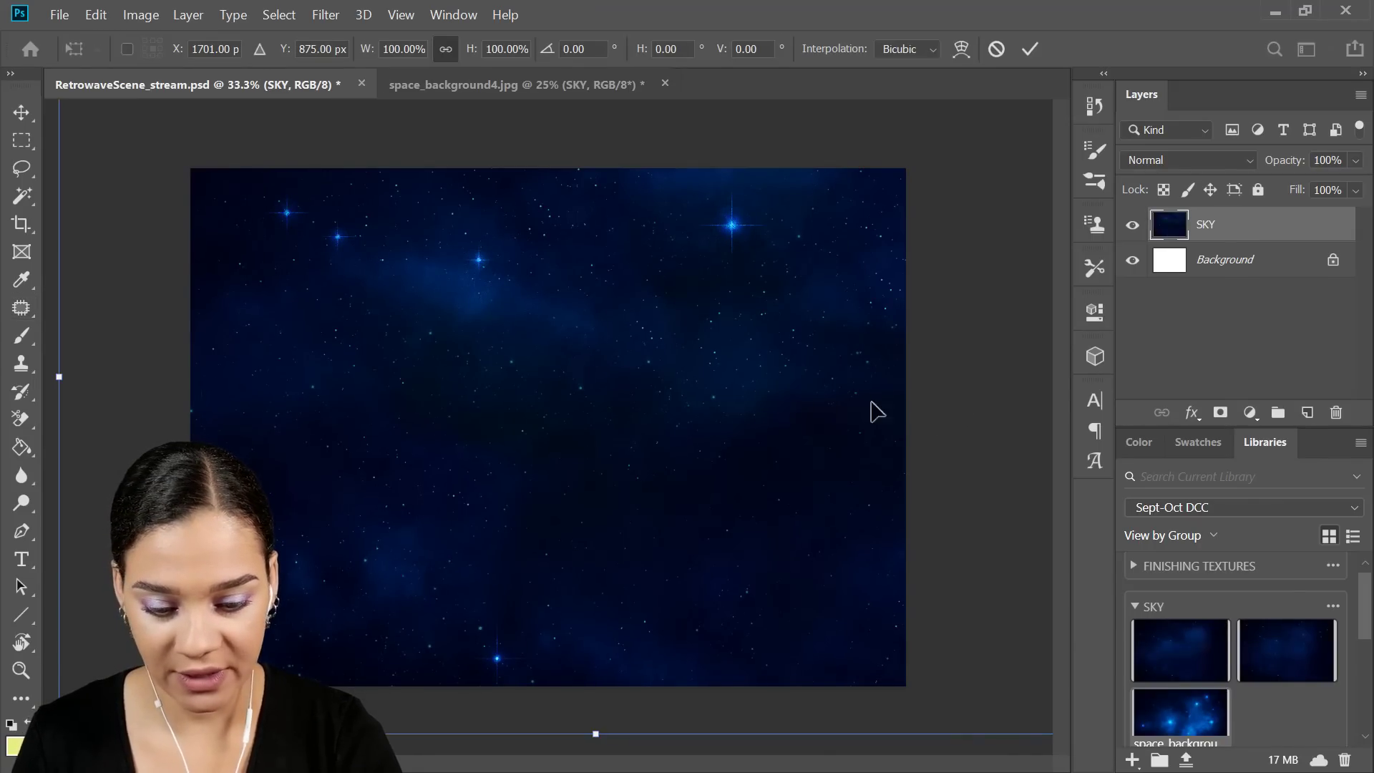
{"action": "key", "text": "ctrl+minus"}
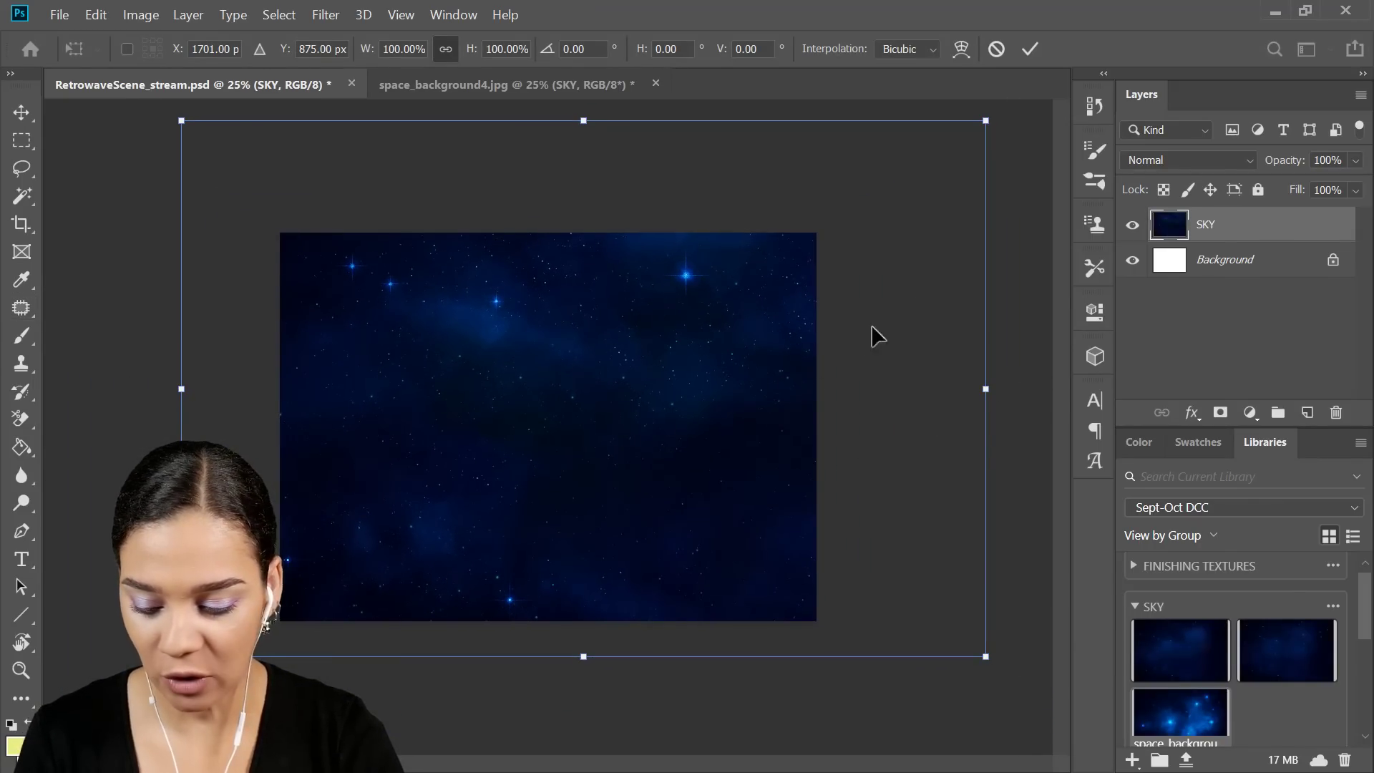
{"action": "key", "text": "ctrl+minus"}
{"action": "left_click_drag", "start_coordinate": [842, 224], "coordinate": [761, 278]}
{"action": "left_click_drag", "start_coordinate": [672, 348], "coordinate": [638, 371]}
{"action": "left_click_drag", "start_coordinate": [730, 556], "coordinate": [736, 558]}
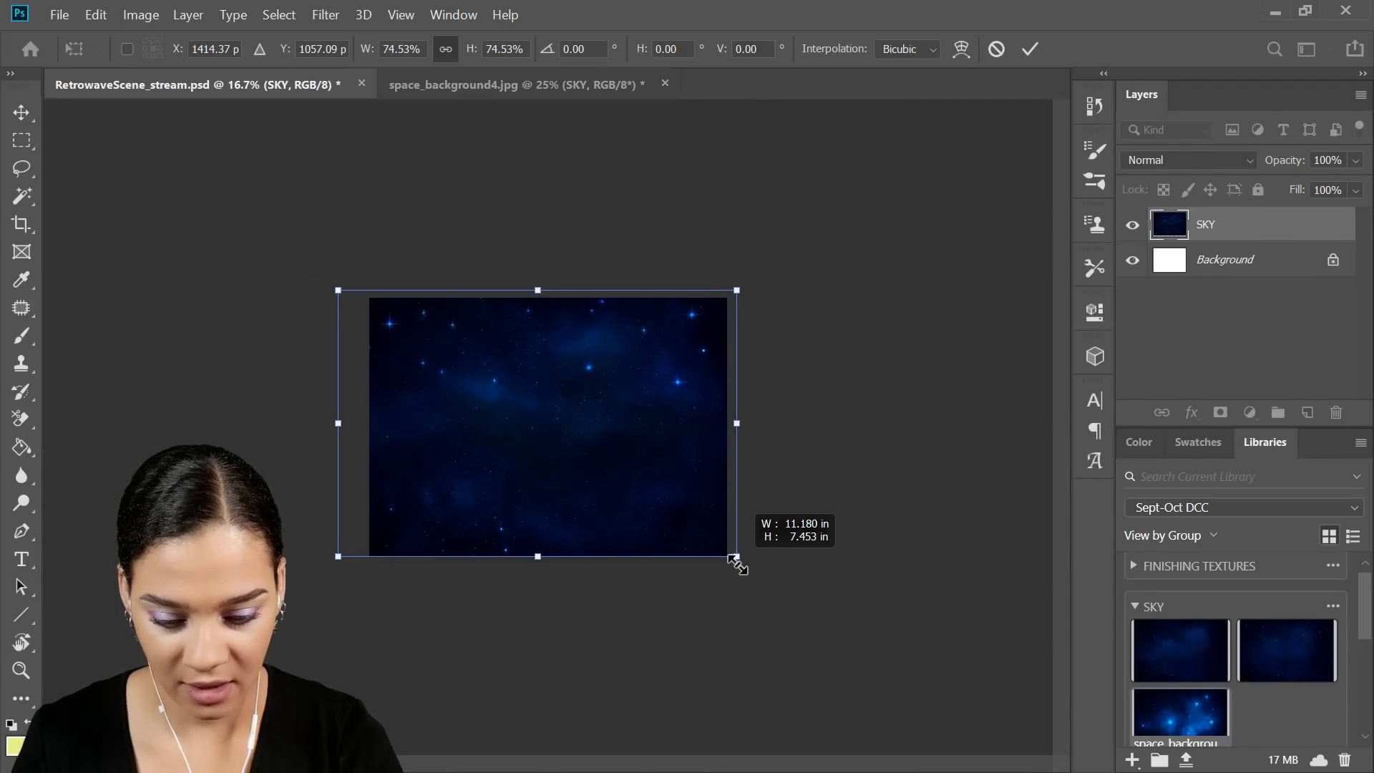
{"action": "key", "text": "Return"}
{"action": "key", "text": "j"}
{"action": "key", "text": "ctrl+plus"}
{"action": "key", "text": "ctrl+plus"}
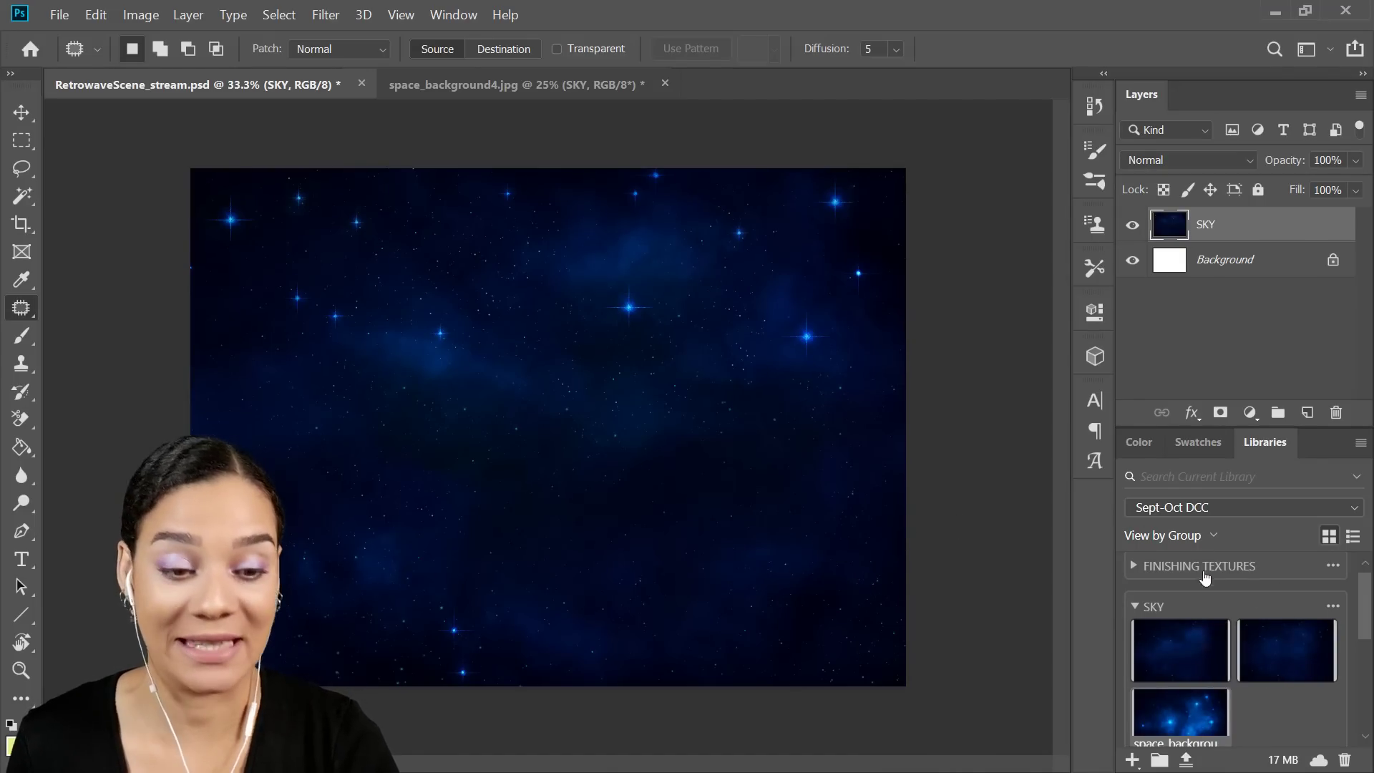
Place glossy_landscape5 from the Sept-Oct DCC library at 60% scale, spanning the canvas width with its lower edge on the canvas bottom.
{"action": "scroll", "coordinate": [1252, 652], "scroll_direction": "down", "scroll_amount": 5}
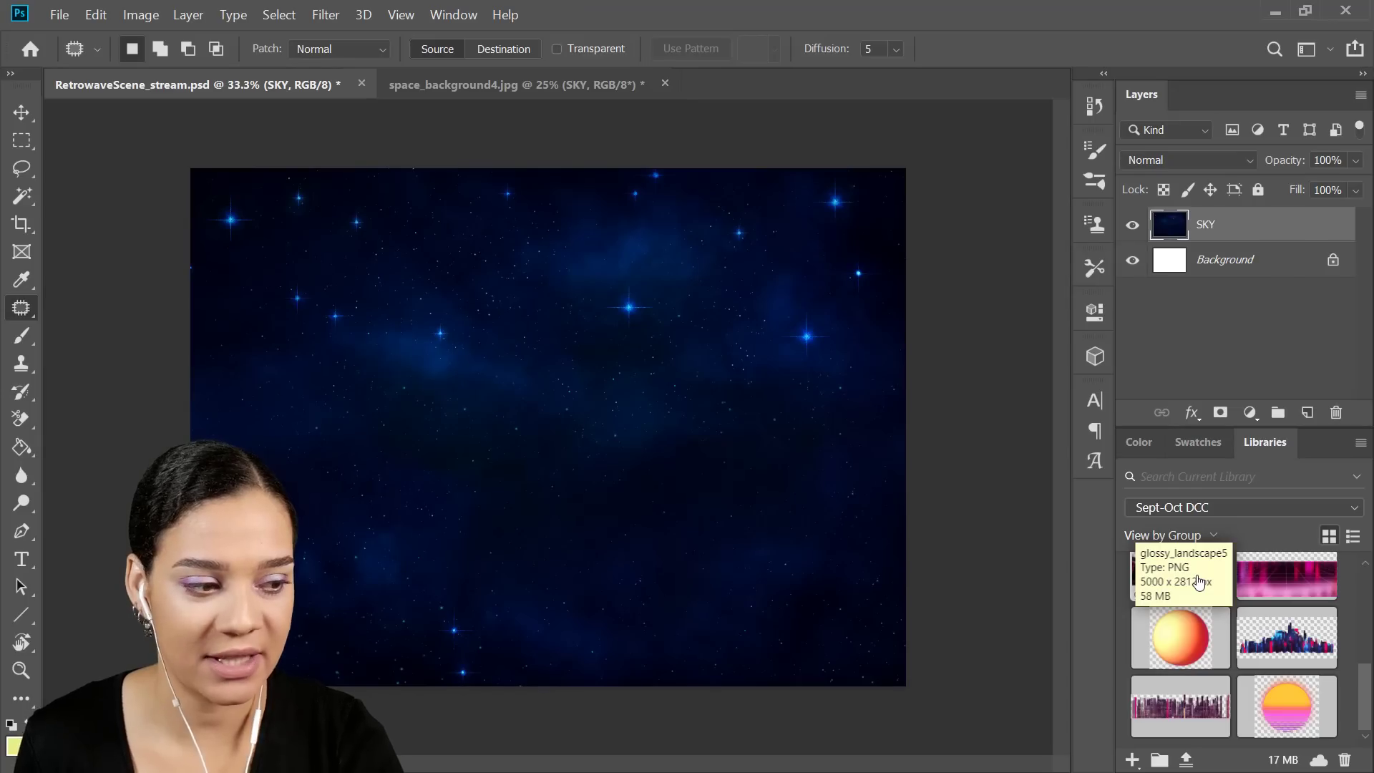
{"action": "left_click_drag", "start_coordinate": [1200, 581], "coordinate": [773, 433]}
{"action": "left_click_drag", "start_coordinate": [640, 514], "coordinate": [641, 515]}
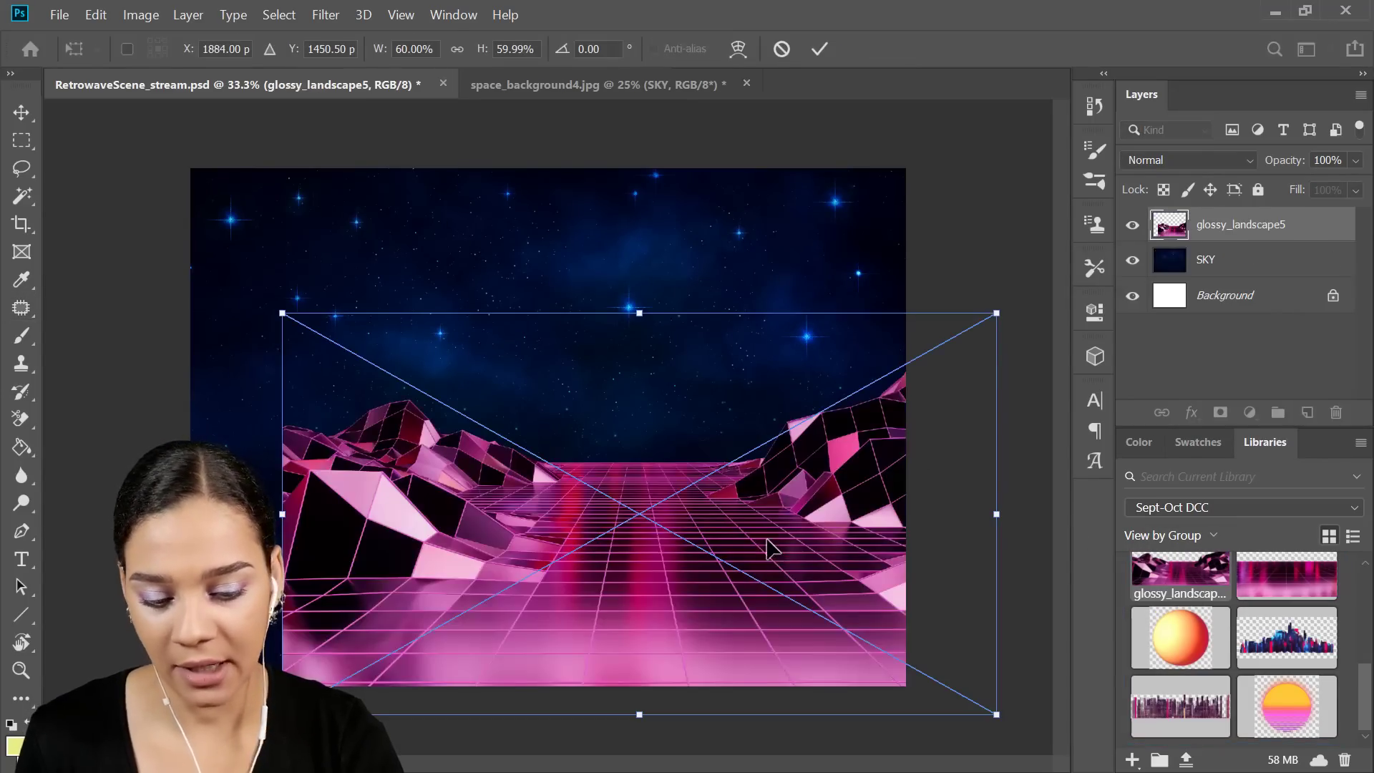
{"action": "left_click_drag", "start_coordinate": [783, 564], "coordinate": [694, 536]}
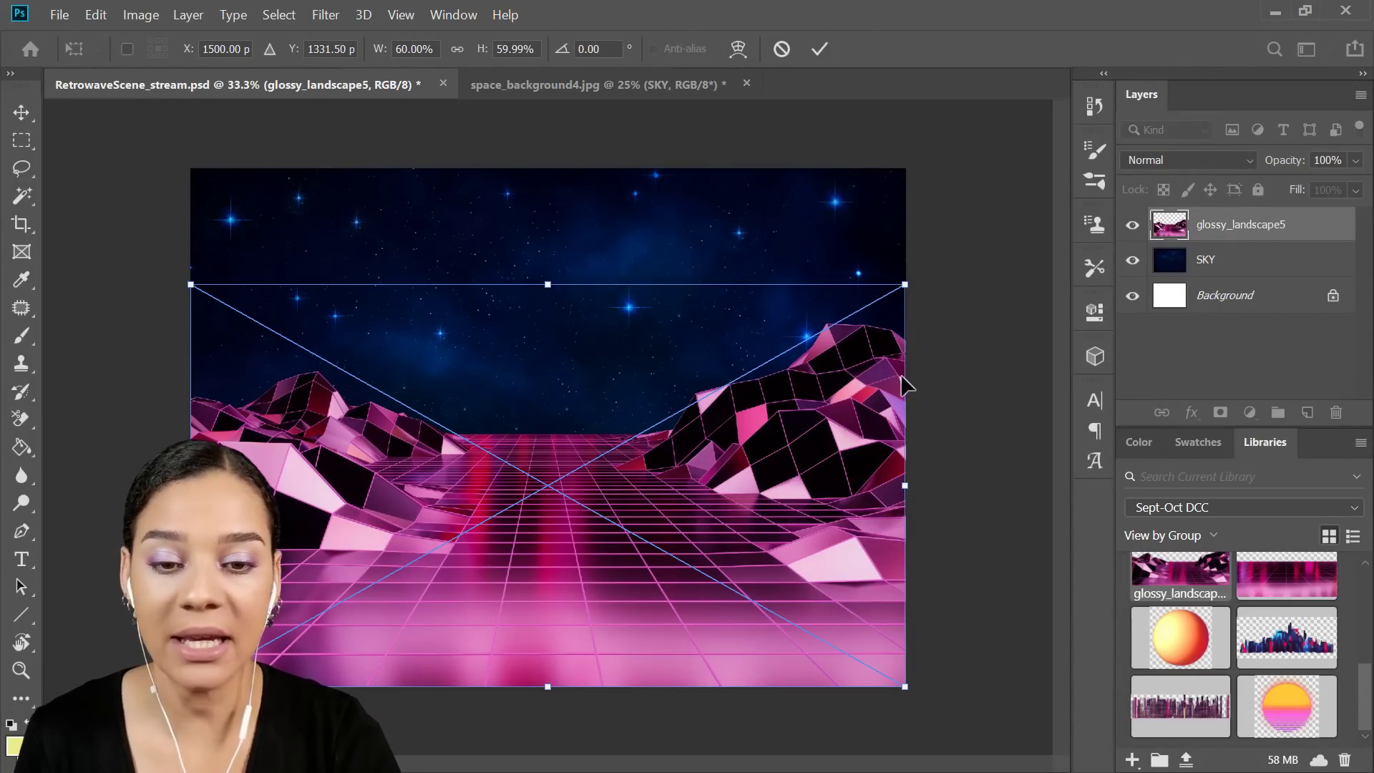
{"action": "key", "text": "j"}
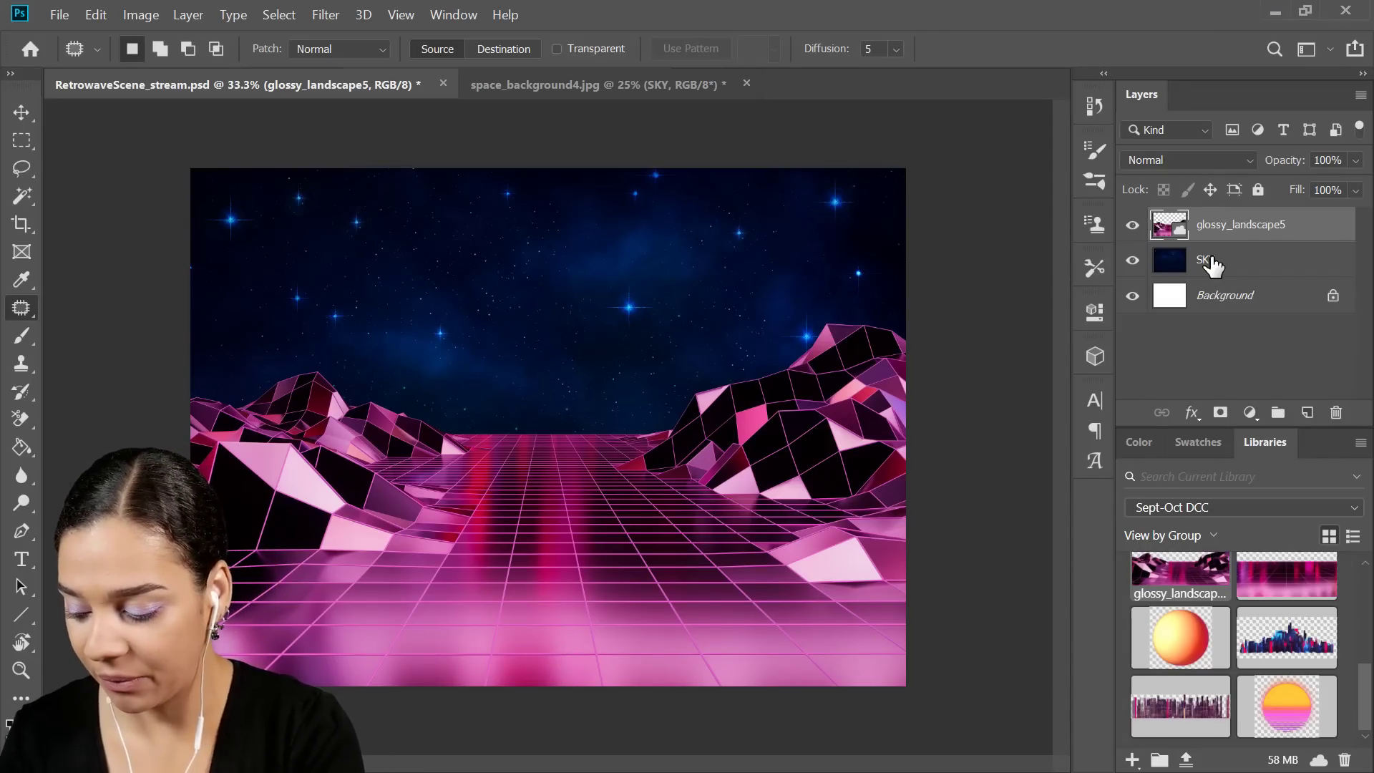
Create a new layer and fill a large rectangular selection in the middle of the scene with dark magenta sampled from the landscape.
{"action": "key", "text": "ctrl+shift+n"}
{"action": "key", "text": "Return"}
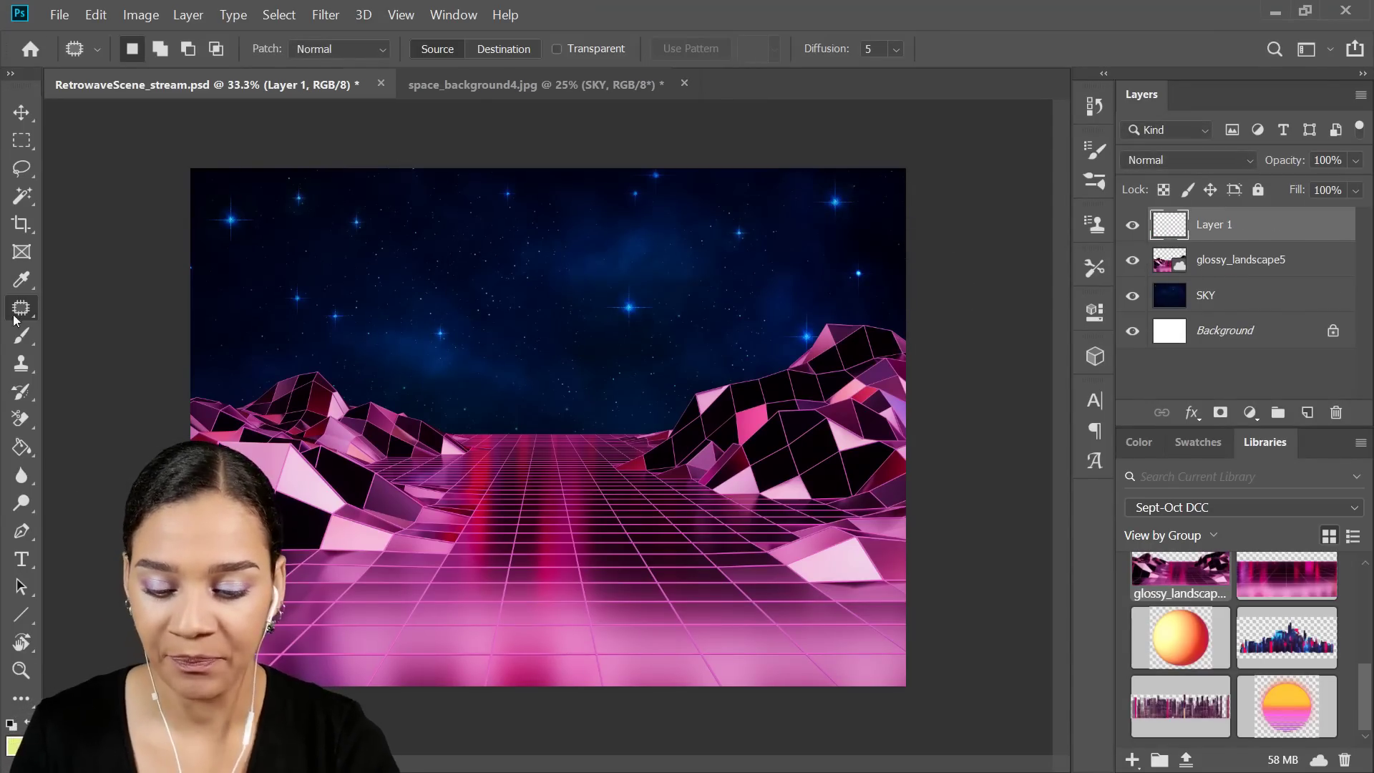
{"action": "left_click", "coordinate": [22, 140]}
{"action": "left_click_drag", "start_coordinate": [407, 253], "coordinate": [830, 544]}
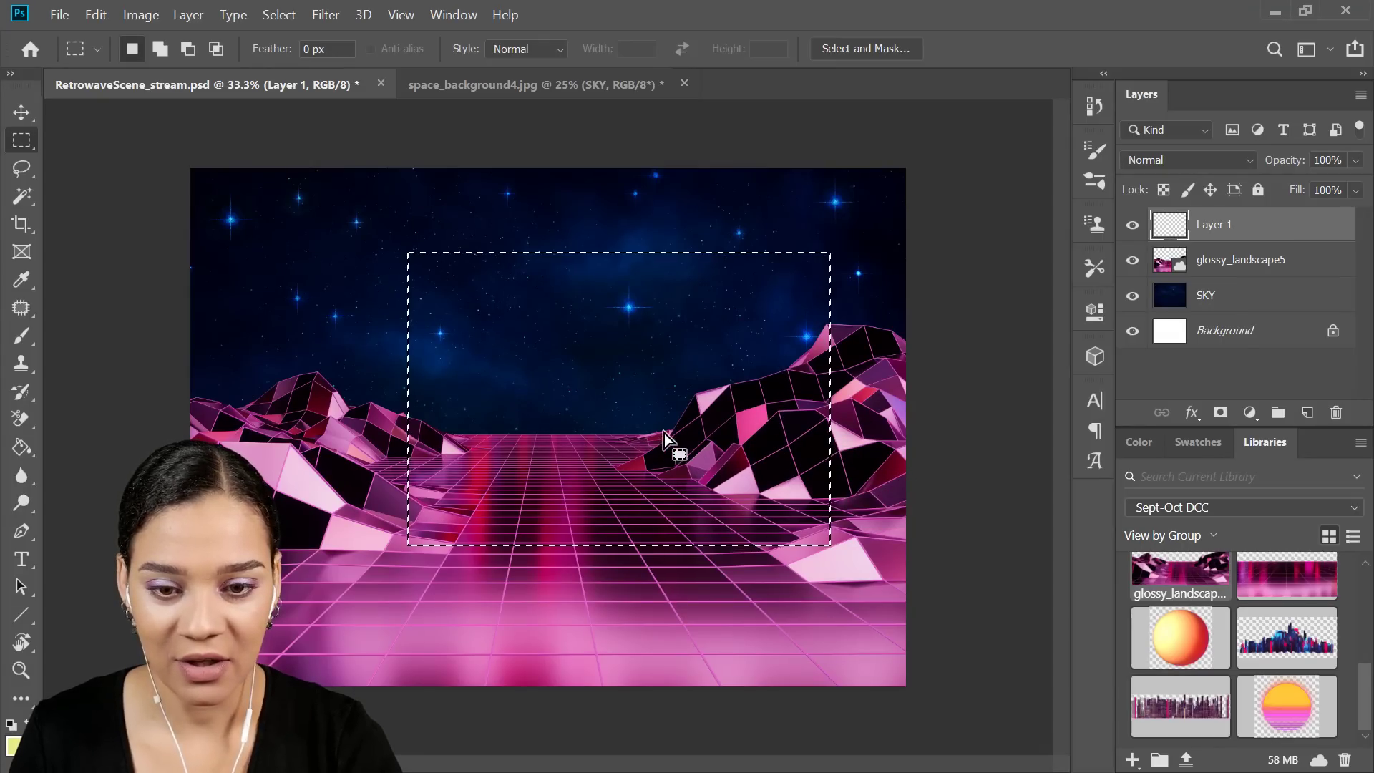
{"action": "left_click", "coordinate": [21, 447]}
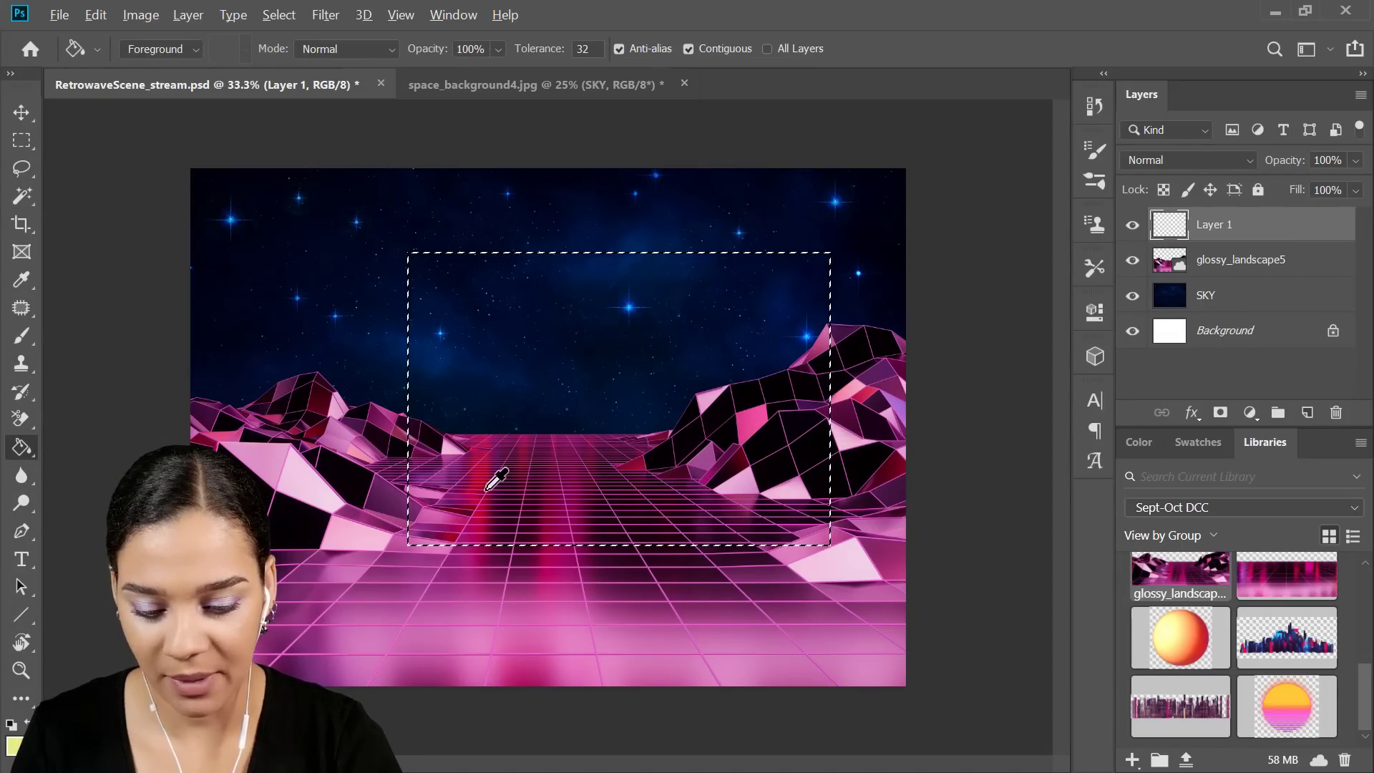
{"action": "left_click", "coordinate": [592, 388]}
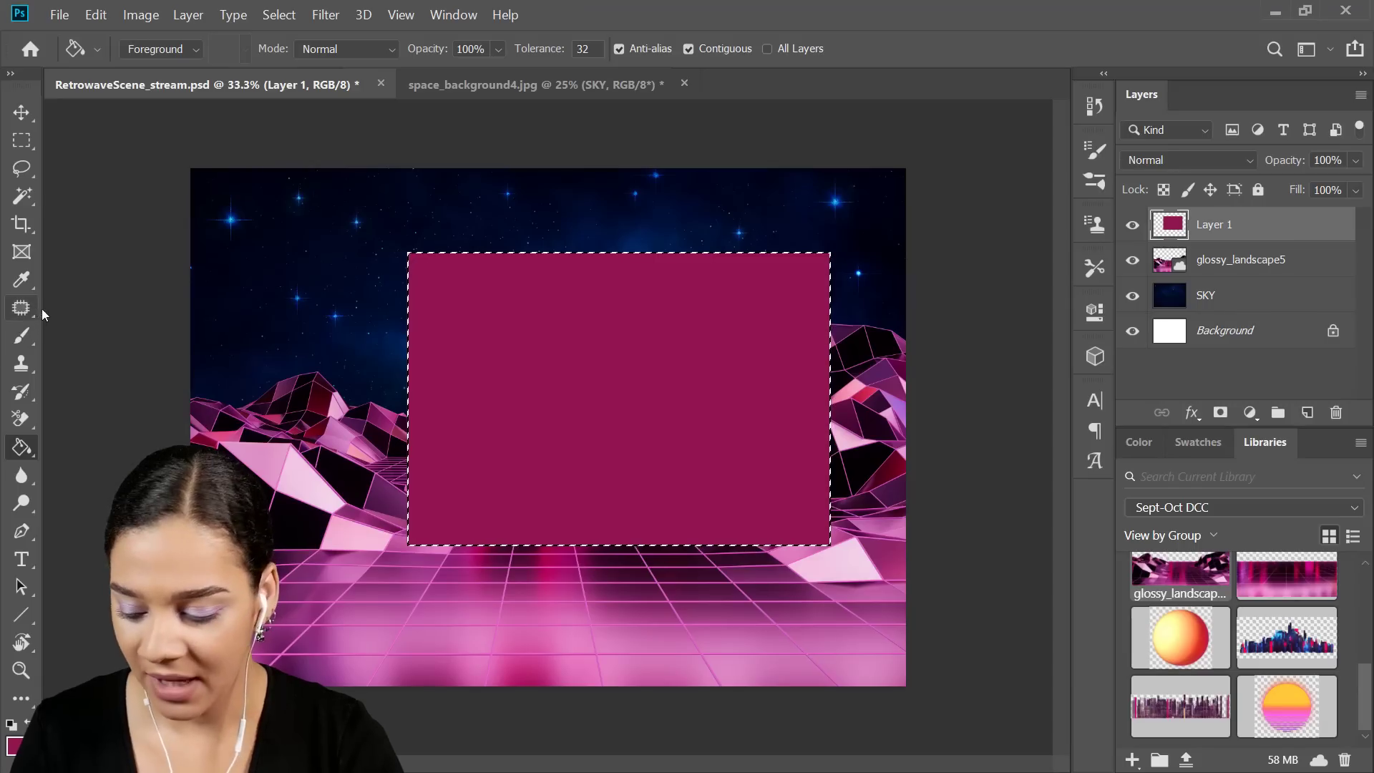
Paint evenly spaced vertical and horizontal light pink lines across the magenta rectangle with a 40 px brush to form a grid.
{"action": "key", "text": "b"}
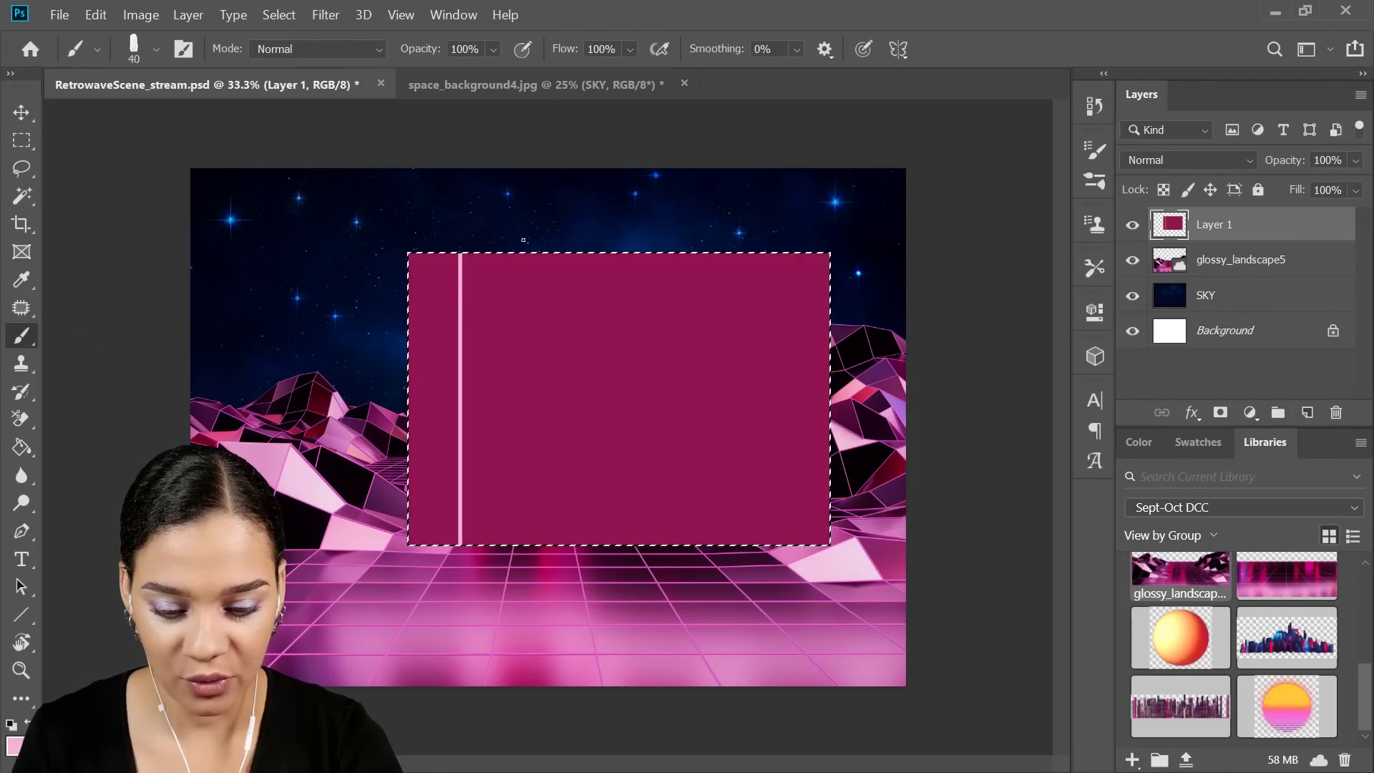
{"action": "left_click_drag", "start_coordinate": [536, 509], "coordinate": [533, 561]}
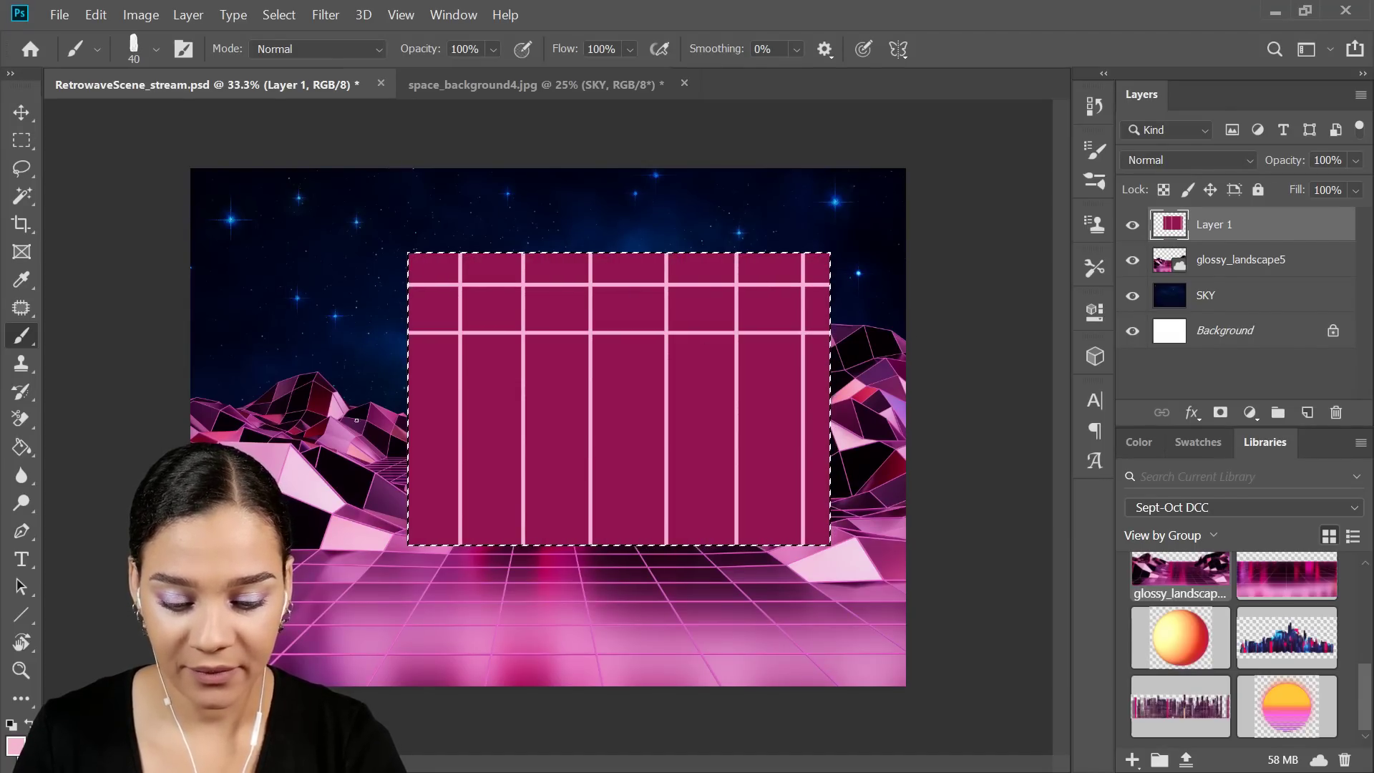
{"action": "key", "text": "ctrl+z"}
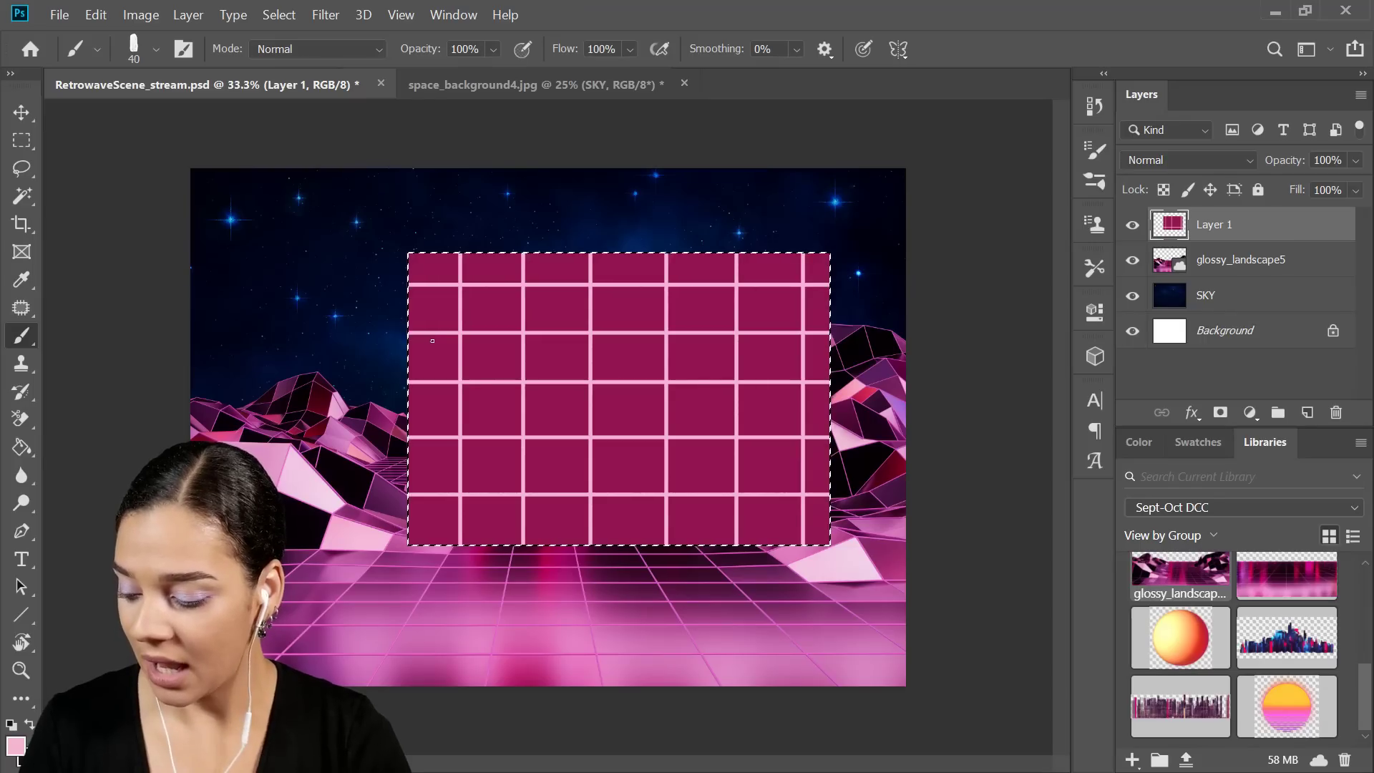
Try a perspective transform that flares the lower edge of the painted grid outward, and cancel it.
{"action": "key", "text": "ctrl+t"}
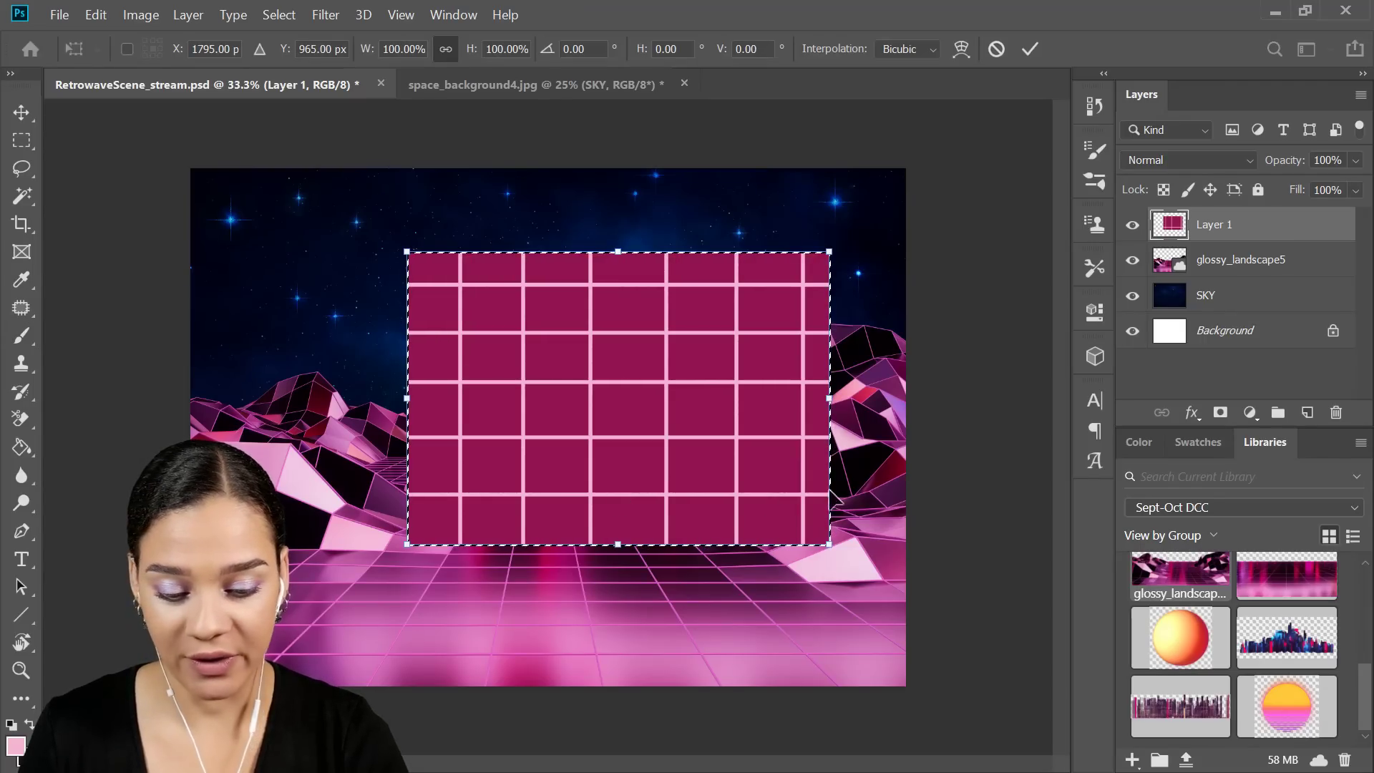
{"action": "right_click", "coordinate": [776, 526]}
{"action": "left_click", "coordinate": [816, 319]}
{"action": "left_click_drag", "start_coordinate": [831, 549], "coordinate": [995, 398]}
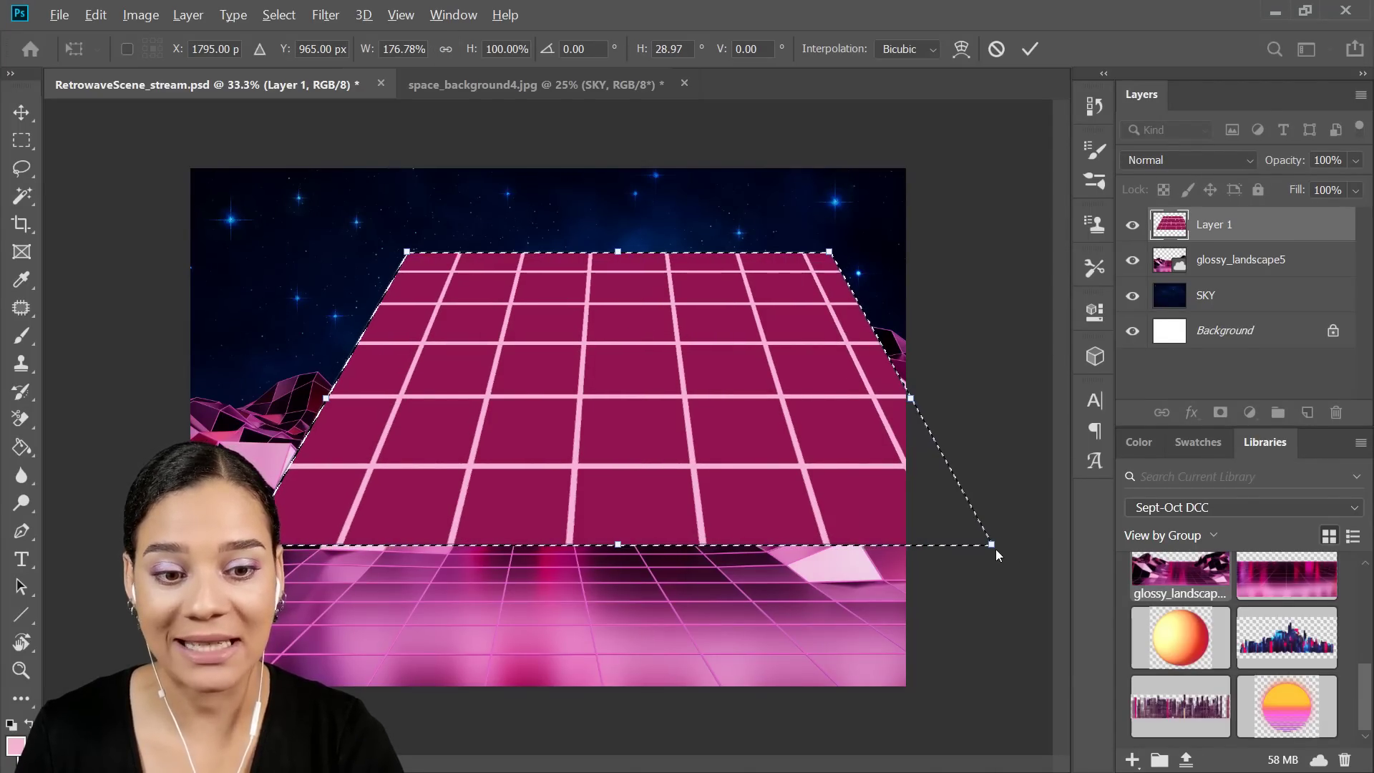
{"action": "left_click_drag", "start_coordinate": [995, 548], "coordinate": [1100, 513]}
{"action": "left_click_drag", "start_coordinate": [774, 402], "coordinate": [759, 426]}
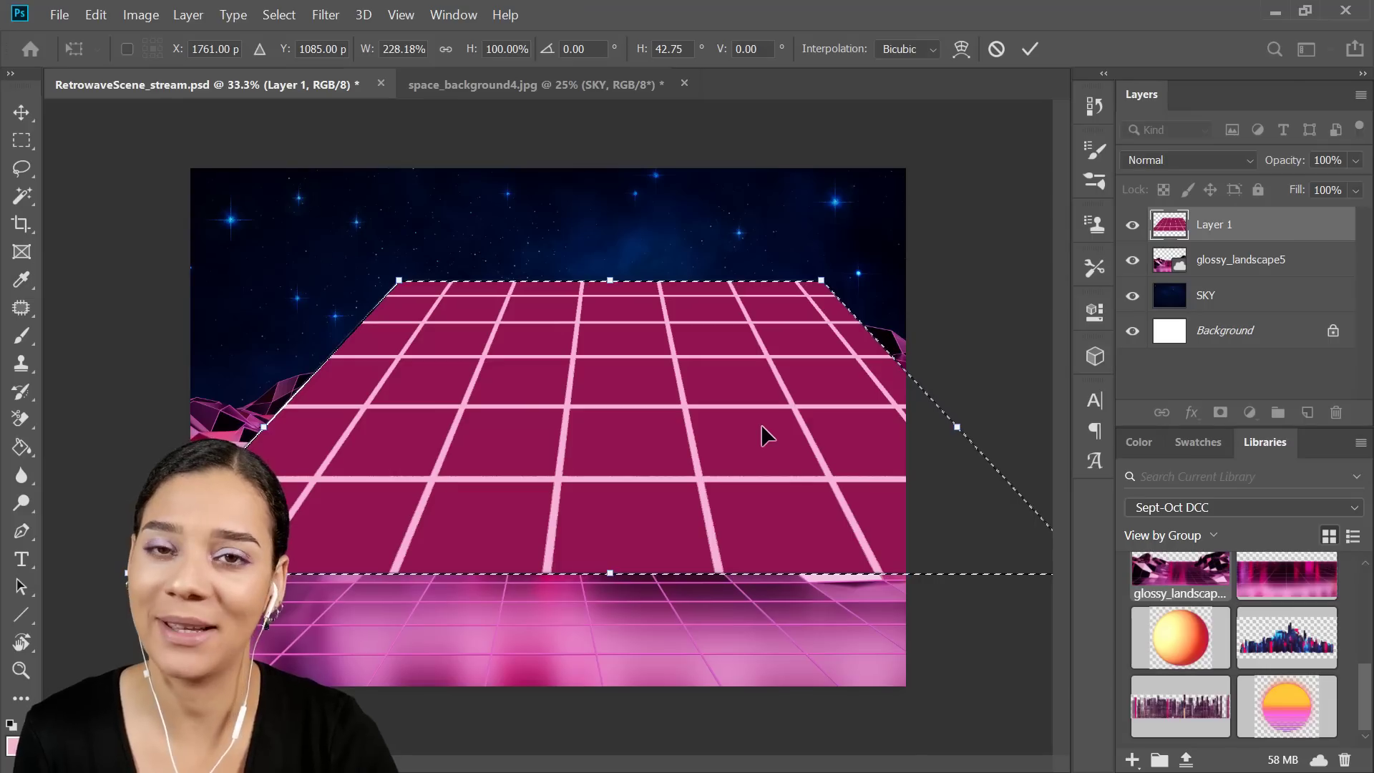
{"action": "key", "text": "Escape"}
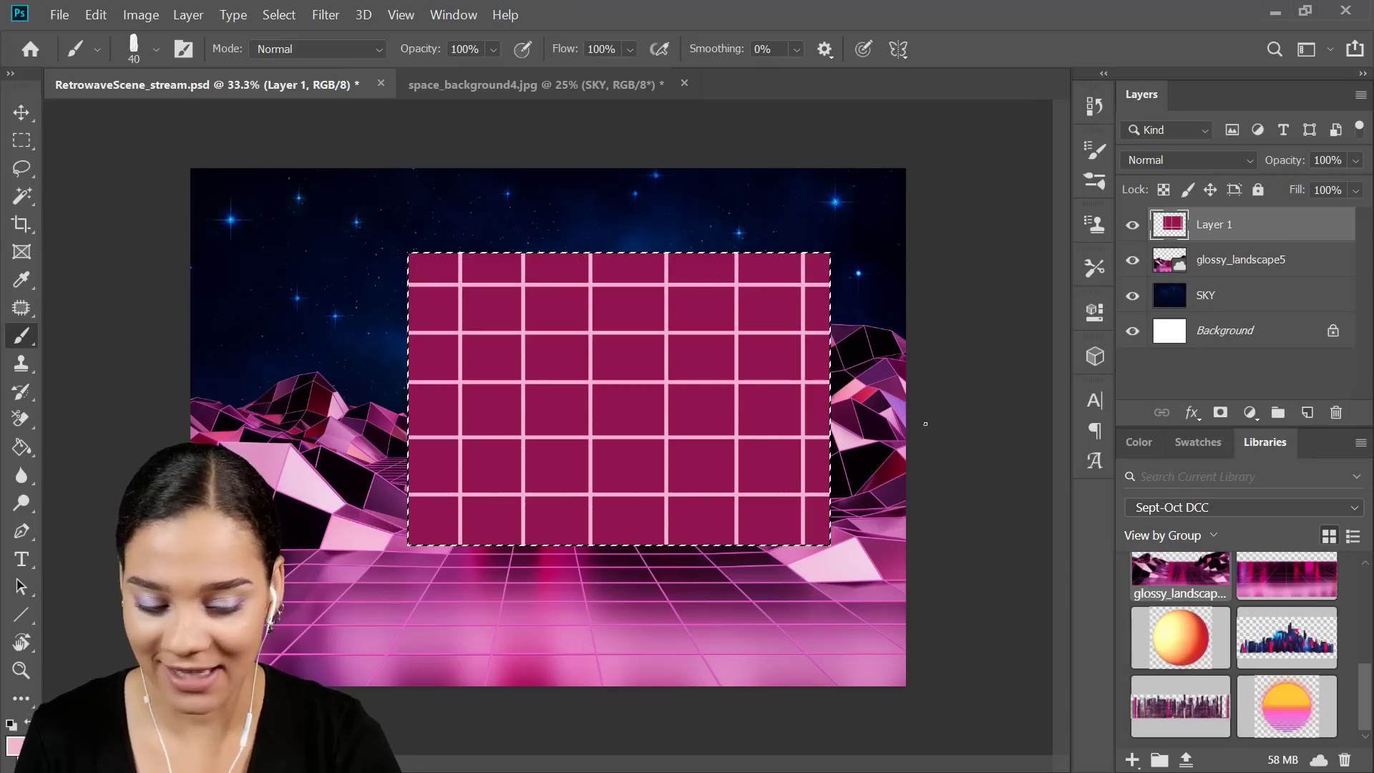
Deselect the painted grid and delete its layer.
{"action": "key", "text": "ctrl+d"}
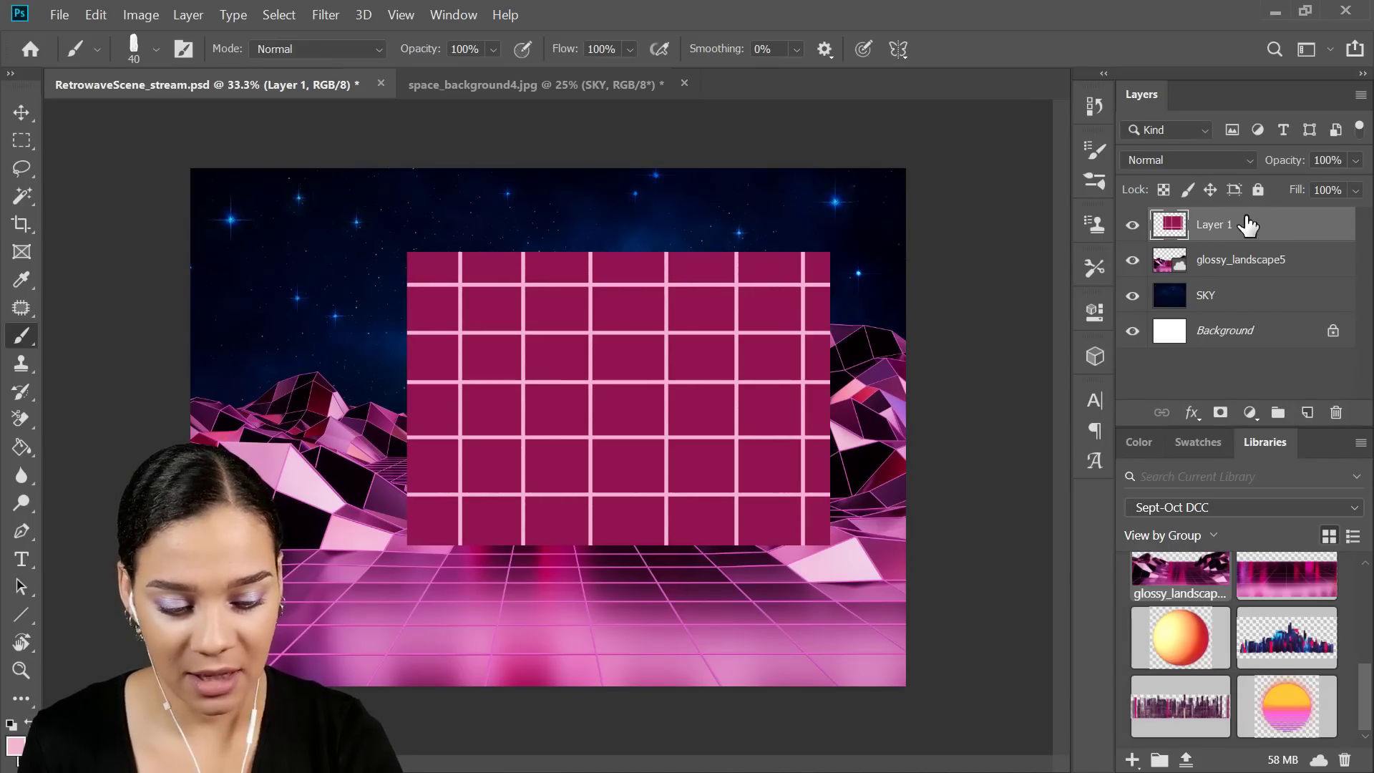
{"action": "key", "text": "Delete"}
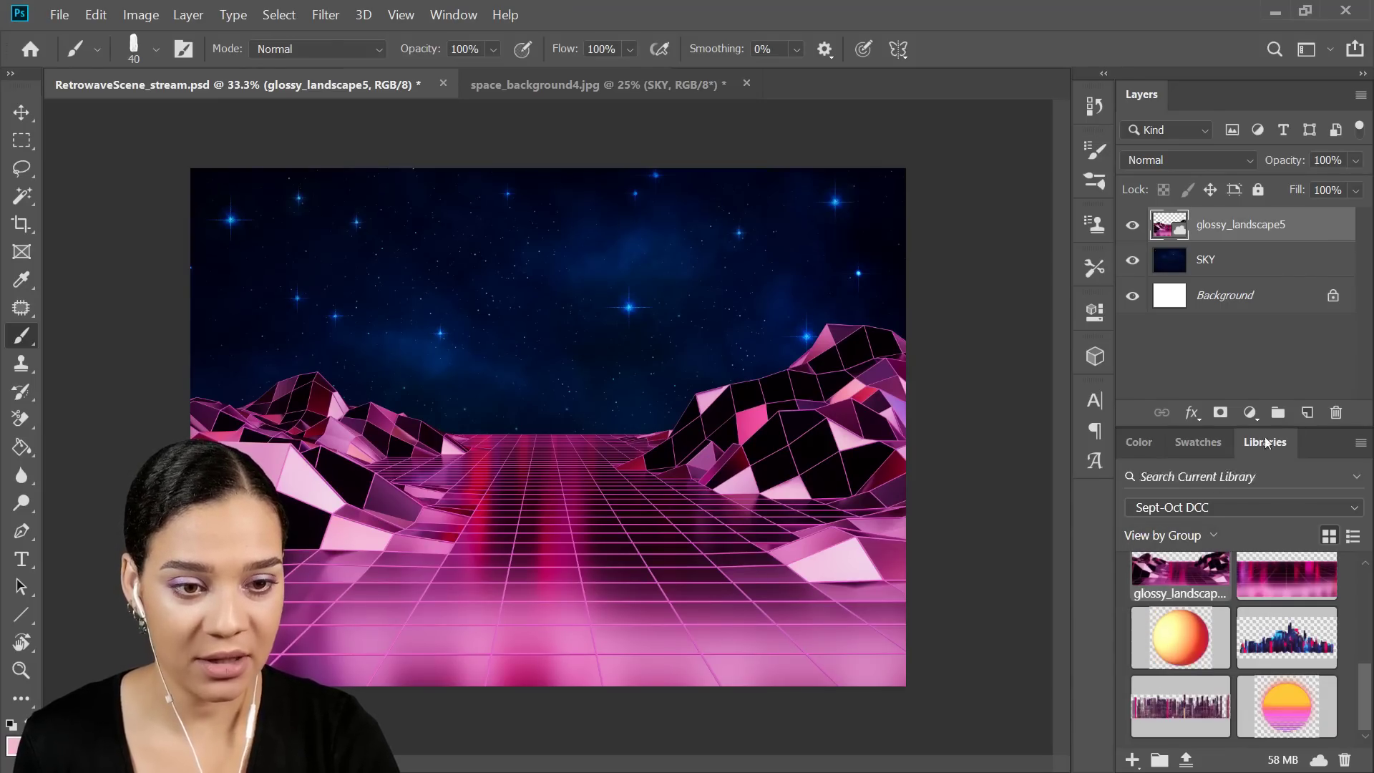
Rename the glossy_landscape5 layer as GROUND.
{"action": "left_click", "coordinate": [1242, 264]}
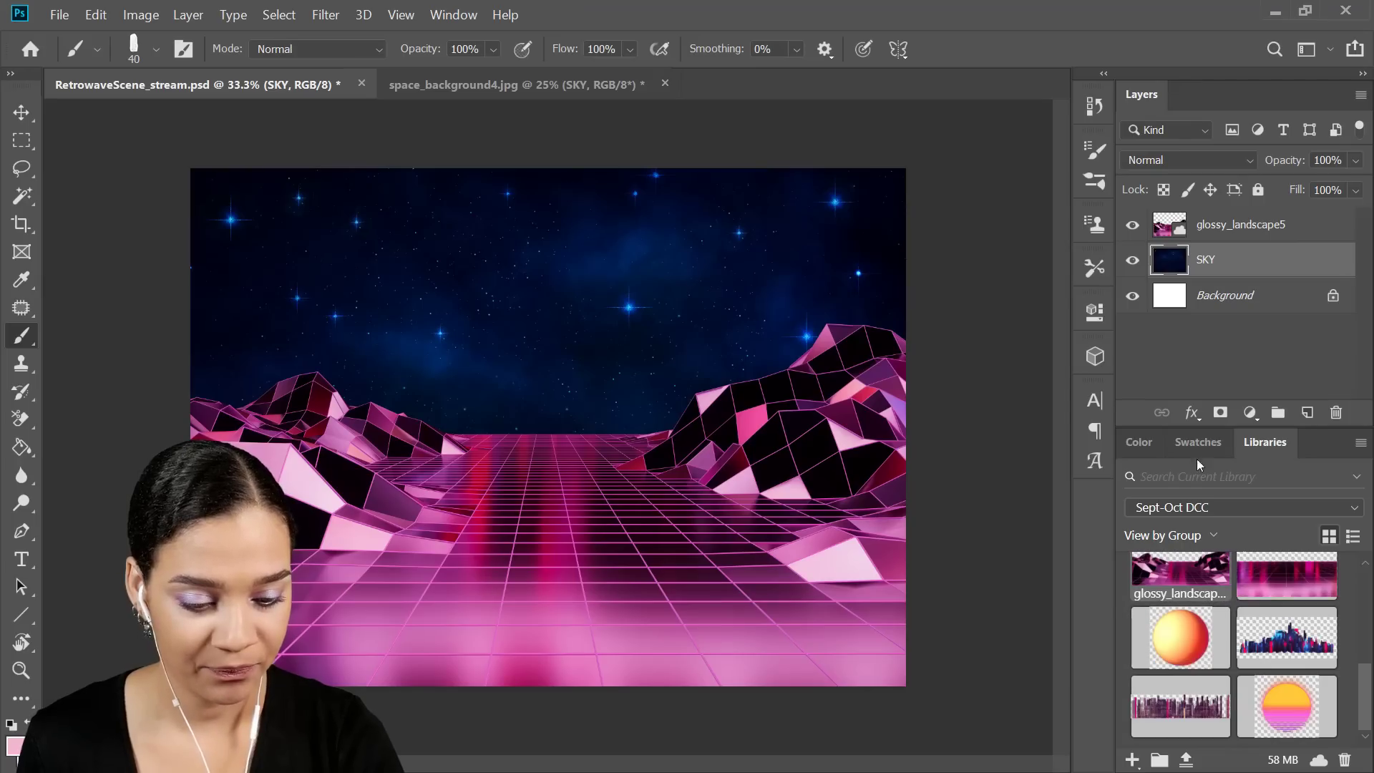
{"action": "double_click", "coordinate": [1226, 226]}
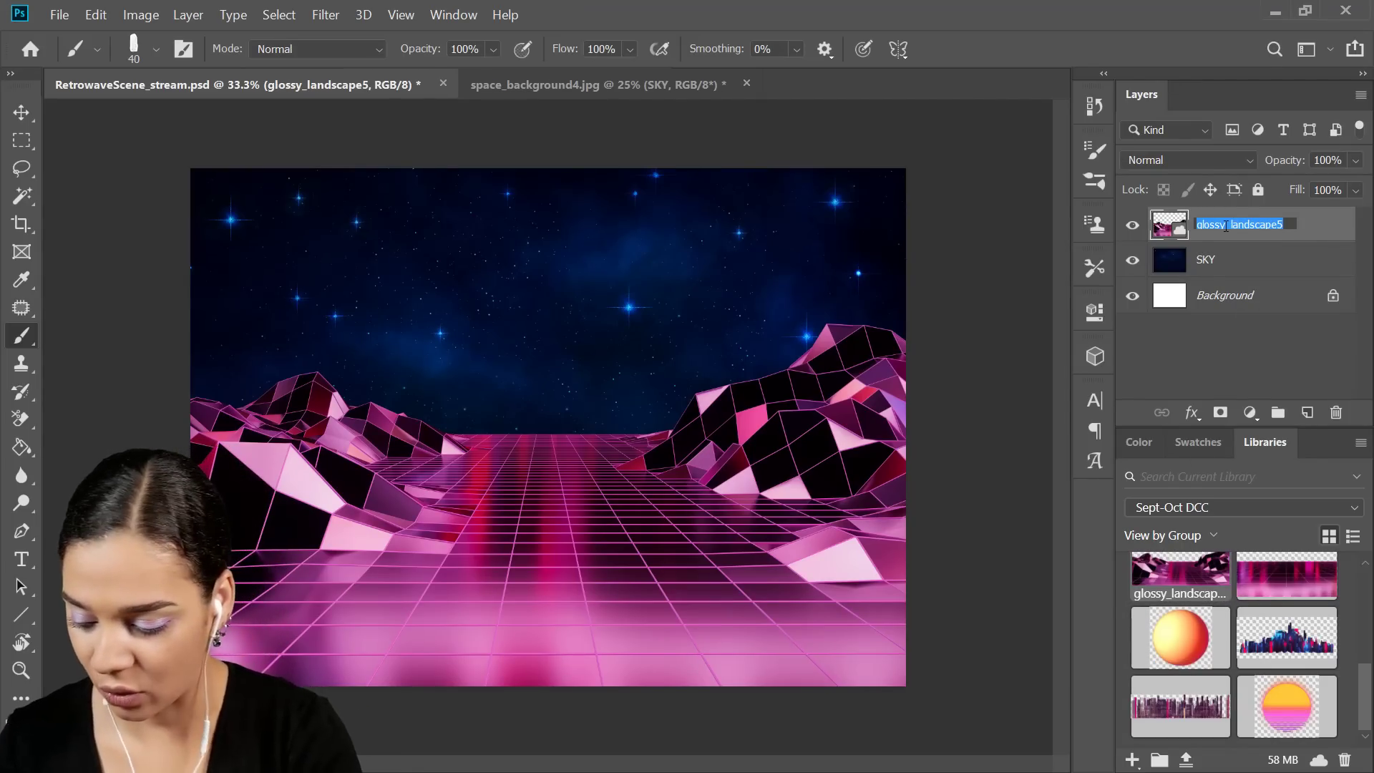
{"action": "type", "text": "GROUND"}
{"action": "key", "text": "Return"}
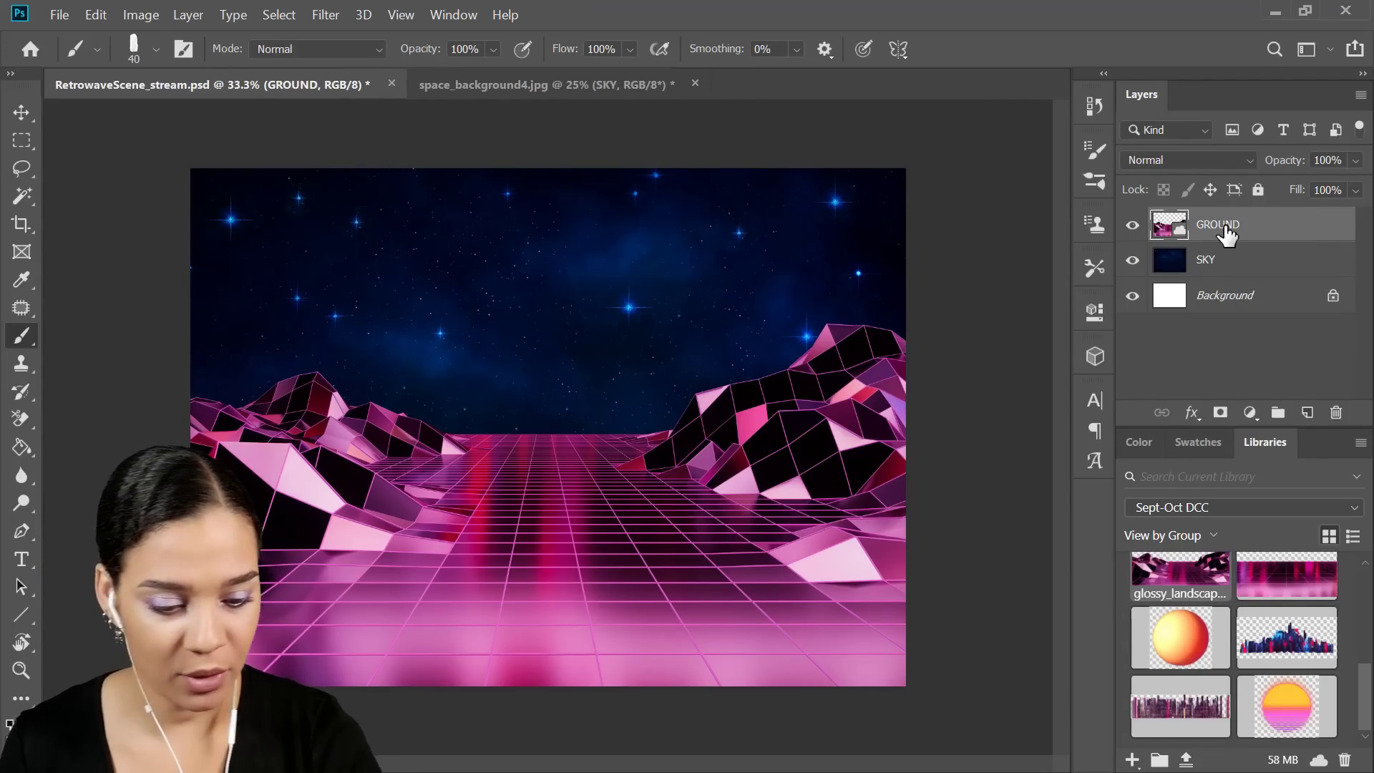
Place planet3 from the library directly above the SKY layer, scaled to 63.25% and centred horizontally behind the ground's horizon.
{"action": "left_click", "coordinate": [1232, 269]}
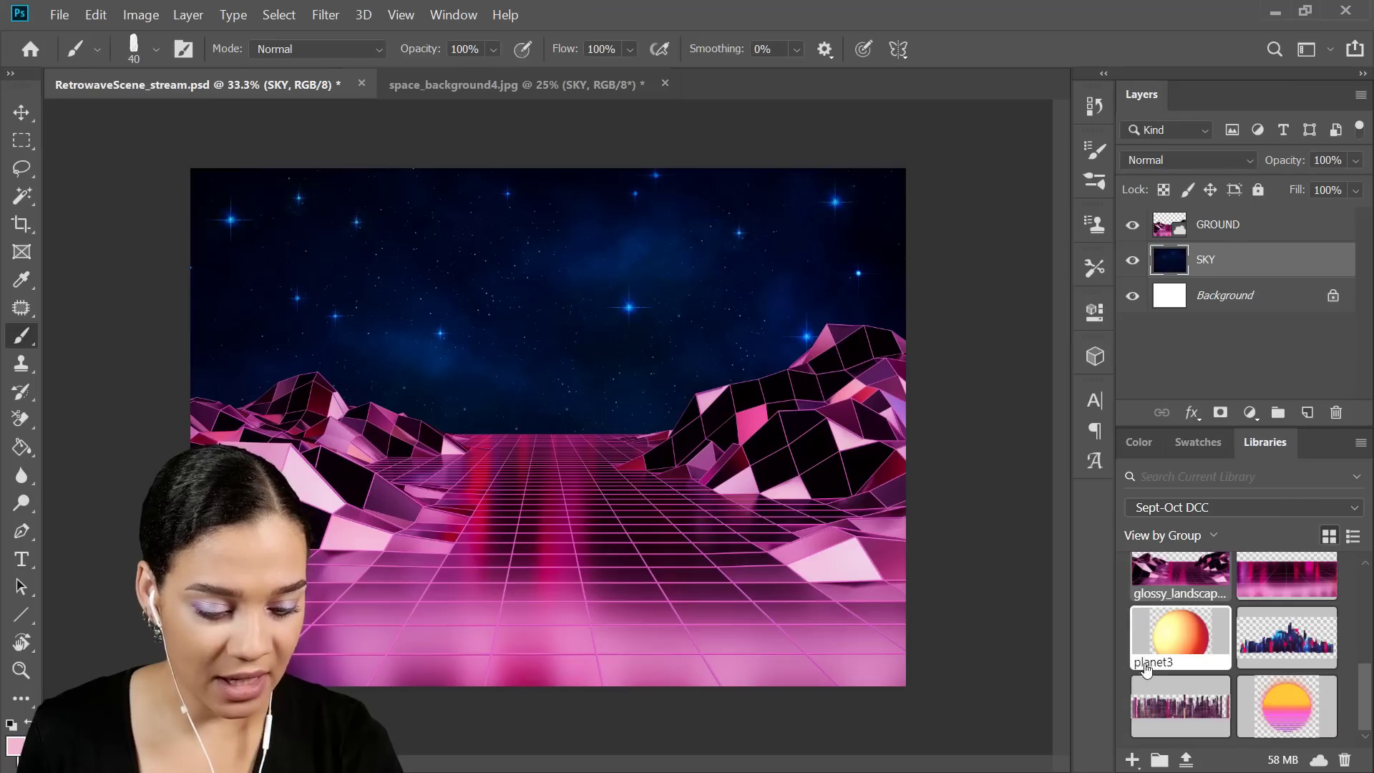
{"action": "left_click_drag", "start_coordinate": [1148, 674], "coordinate": [559, 352]}
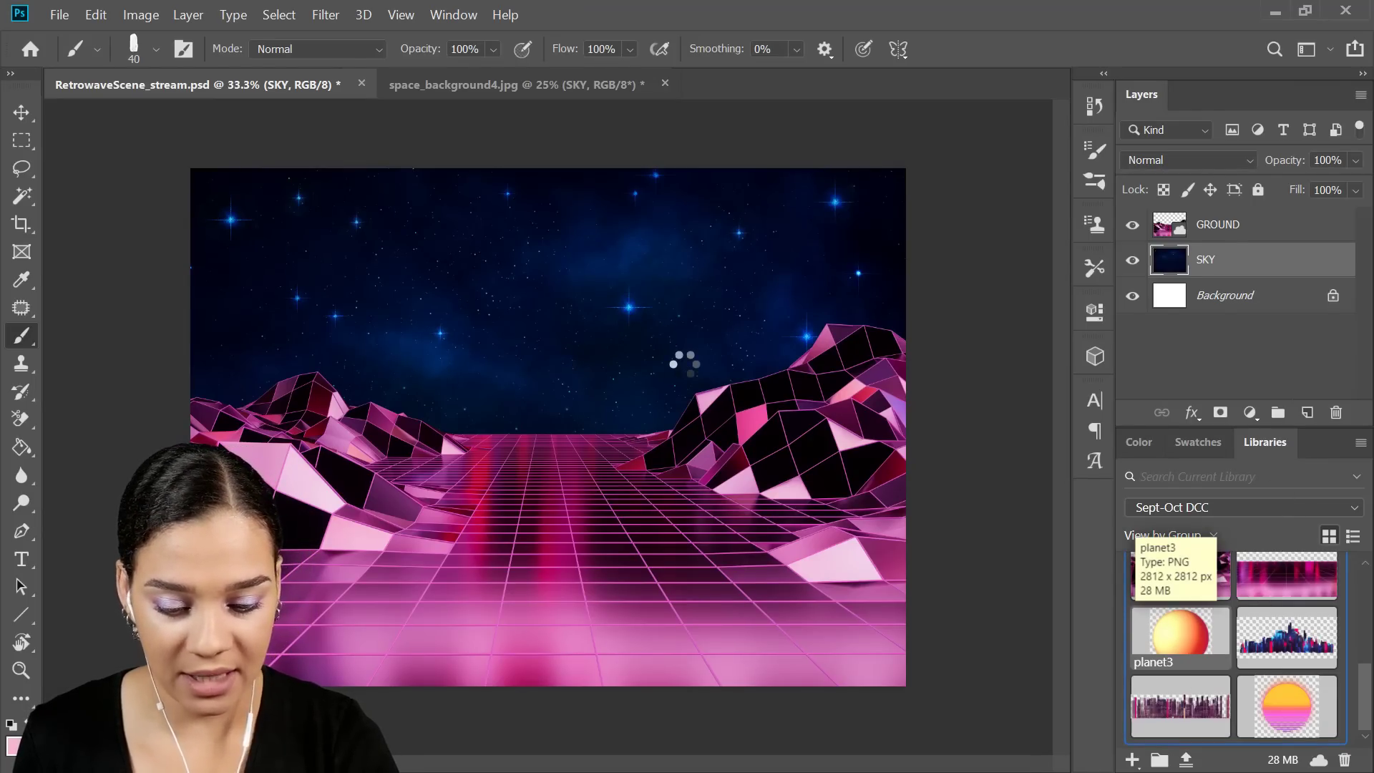
{"action": "left_click_drag", "start_coordinate": [814, 612], "coordinate": [646, 417]}
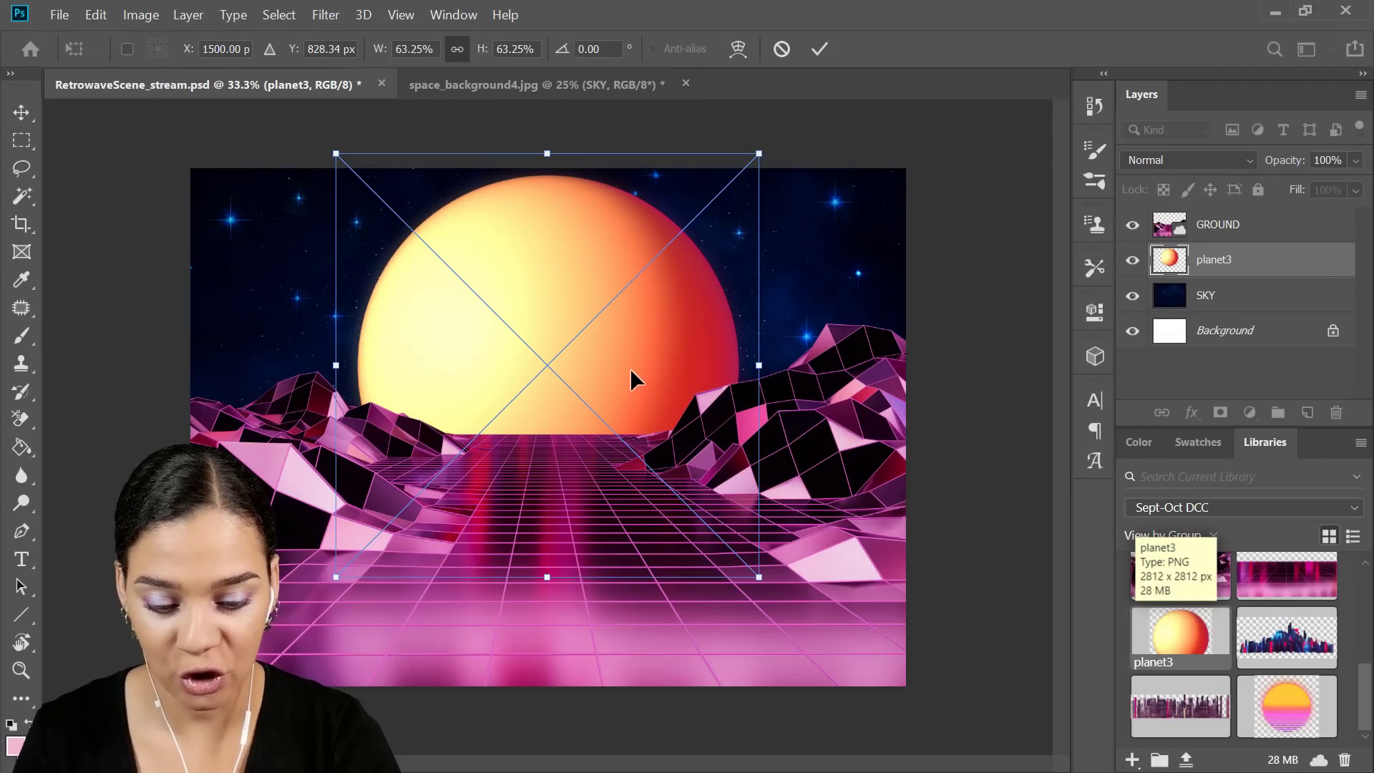
{"action": "key", "text": "b"}
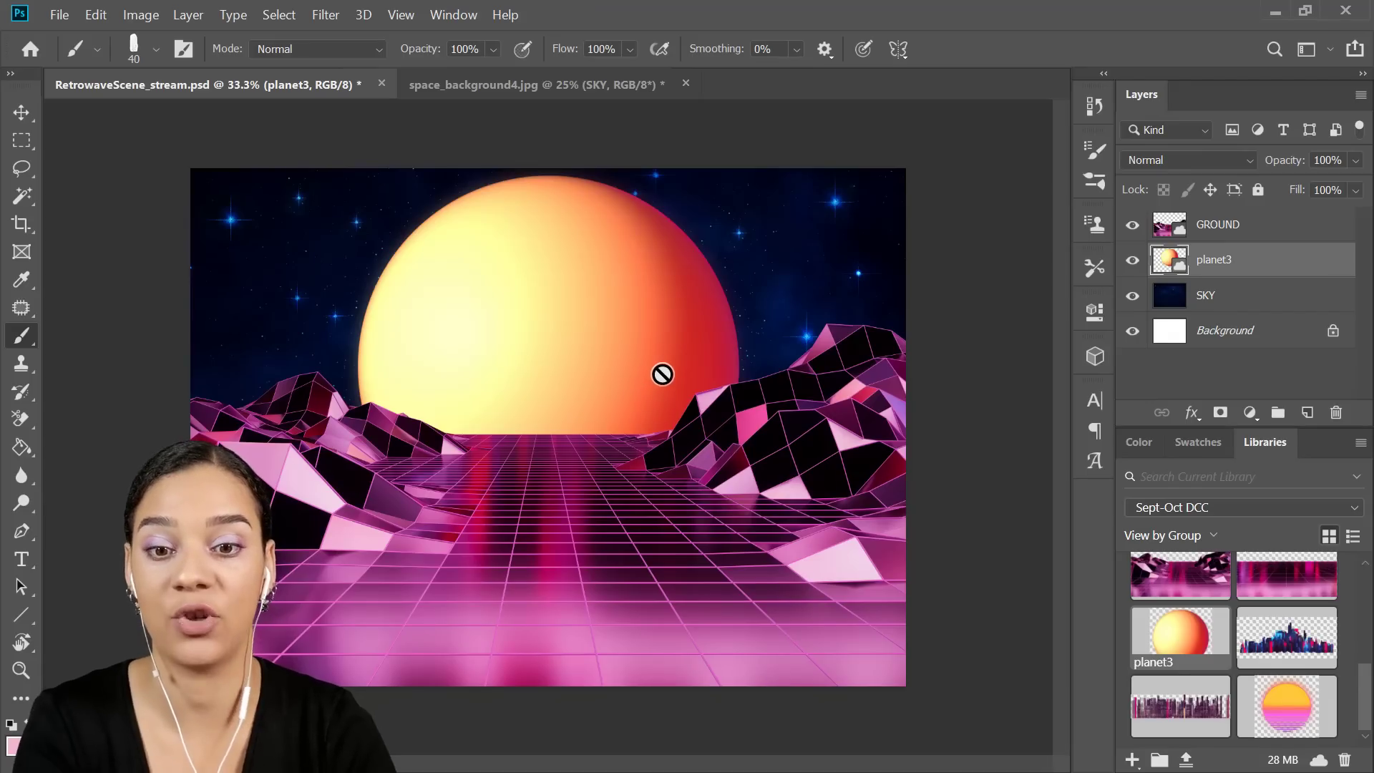
Duplicate the planet3 layer and rasterize the copy.
{"action": "left_click", "coordinate": [1132, 295]}
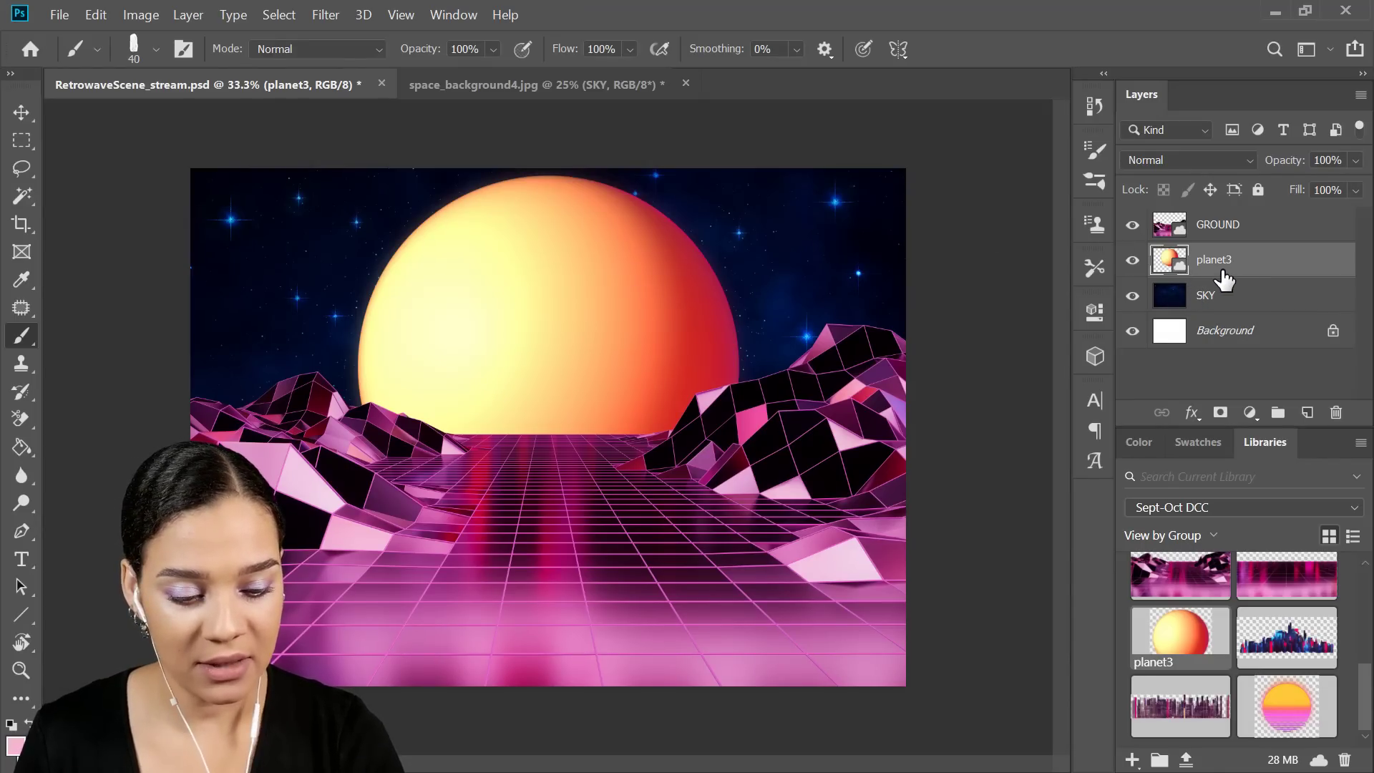
{"action": "key", "text": "ctrl+j"}
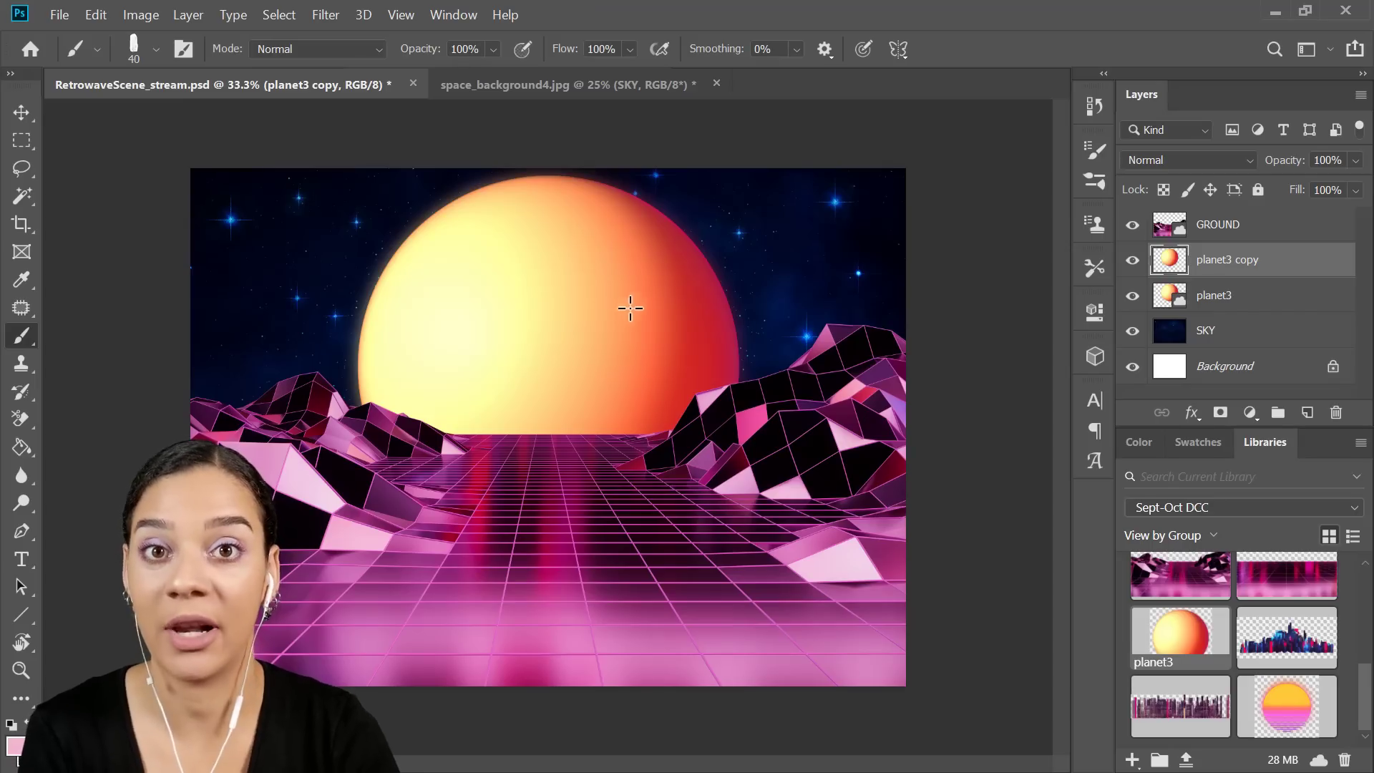
{"action": "right_click", "coordinate": [1214, 259]}
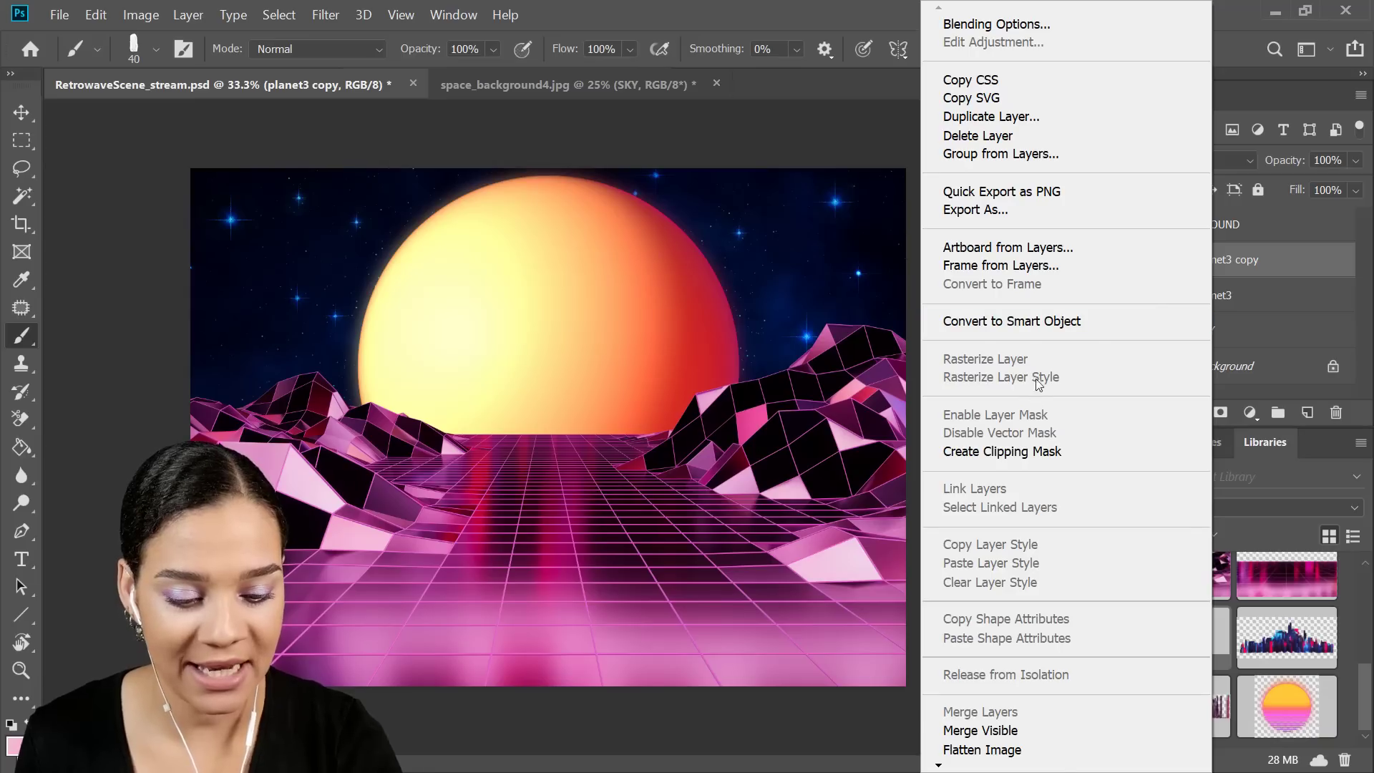
{"action": "left_click", "coordinate": [1328, 269]}
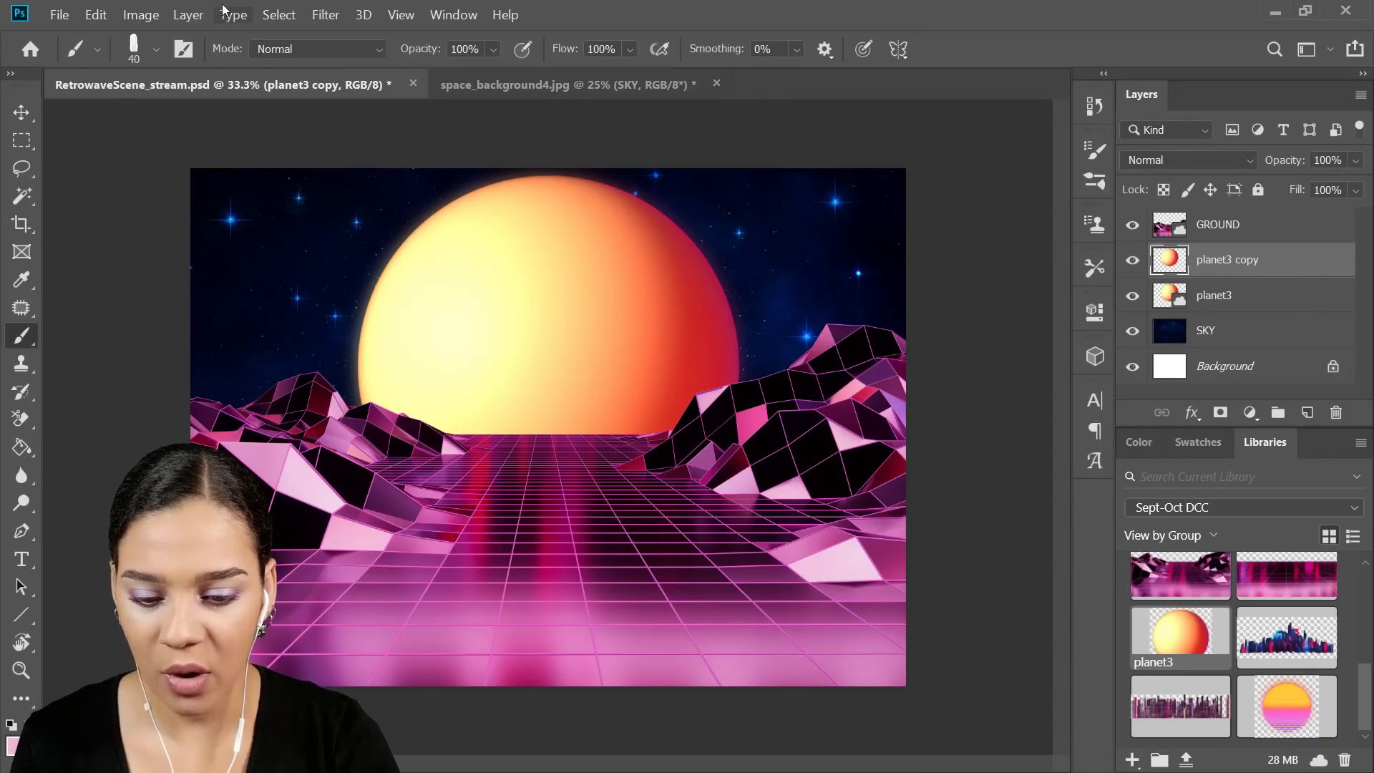
Use Replace Color on the planet3 copy layer to shift the planet's orange-red area to pink with Hue -33 and Fuzziness 118.
{"action": "left_click", "coordinate": [137, 16]}
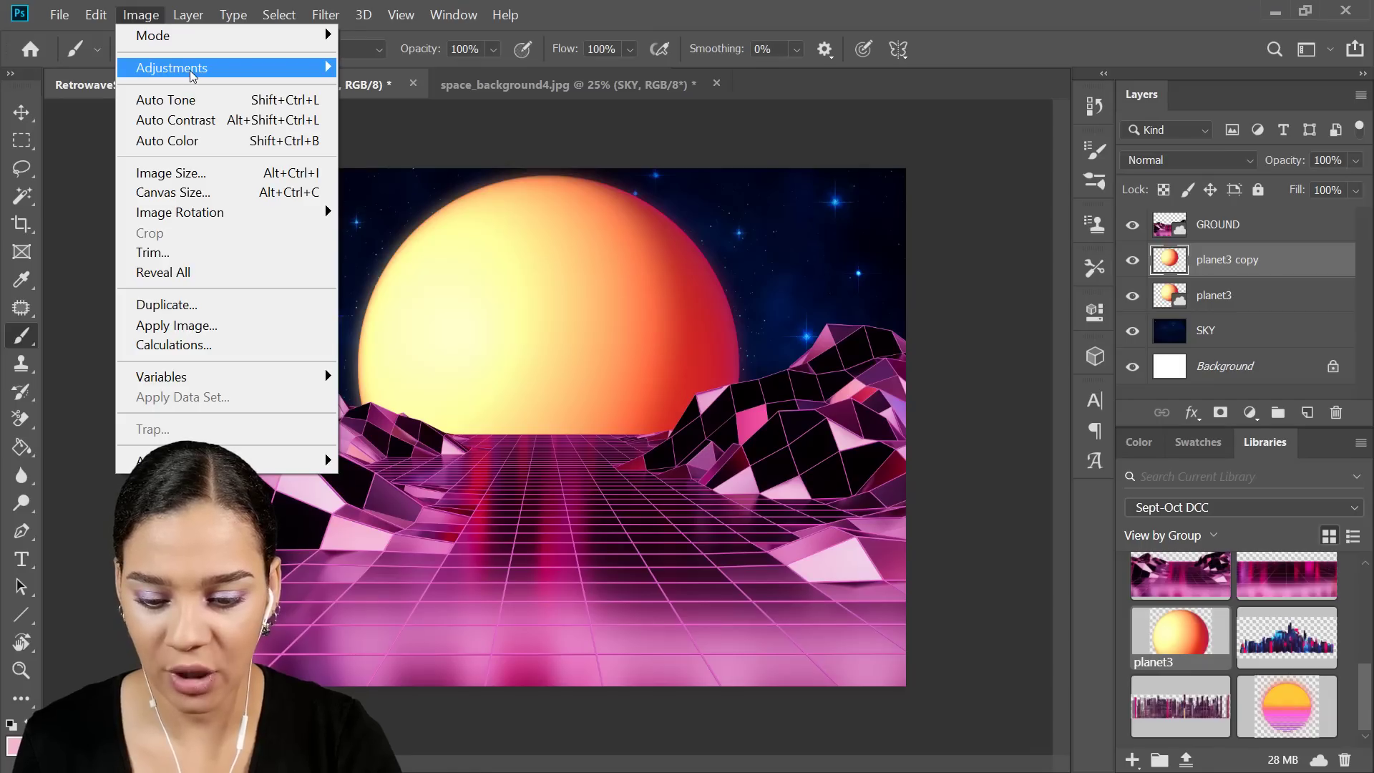
{"action": "mouse_move", "coordinate": [179, 68]}
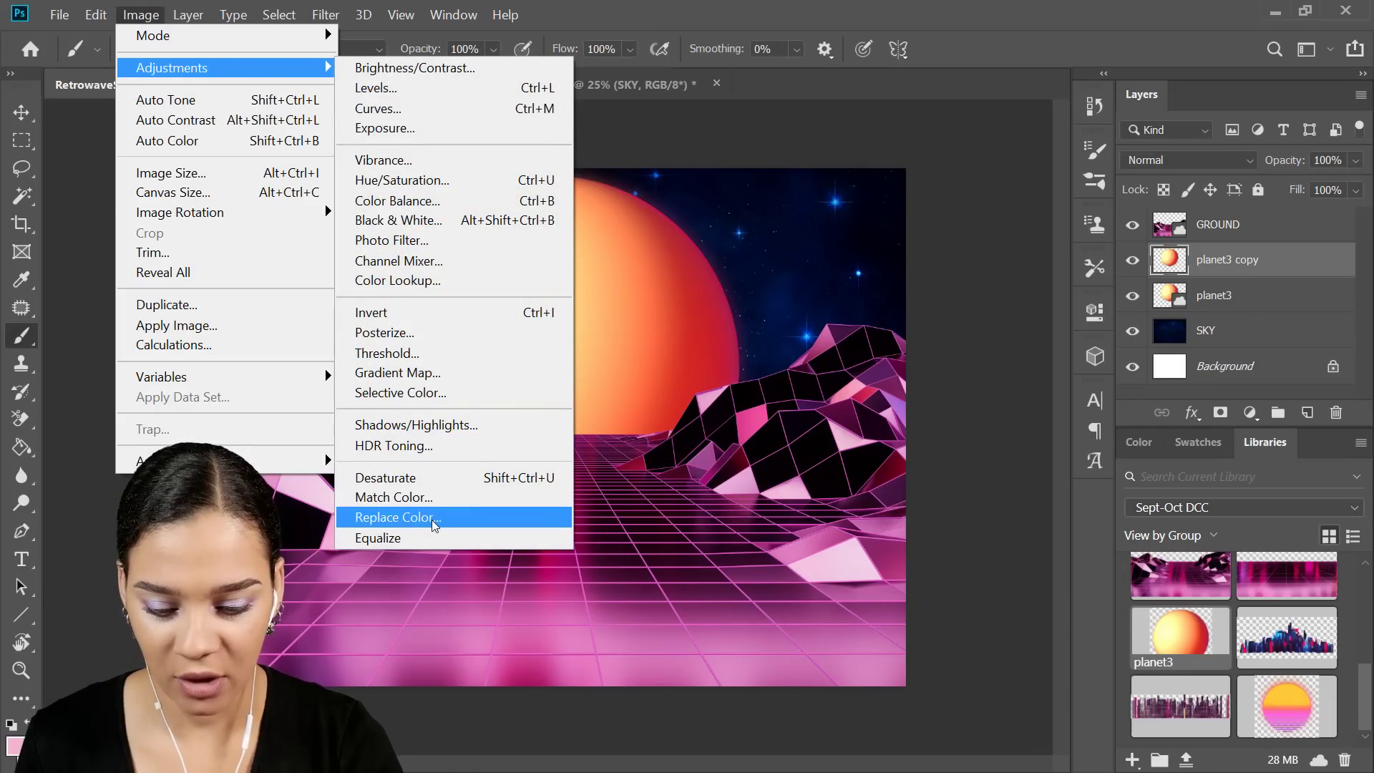
{"action": "left_click", "coordinate": [431, 518]}
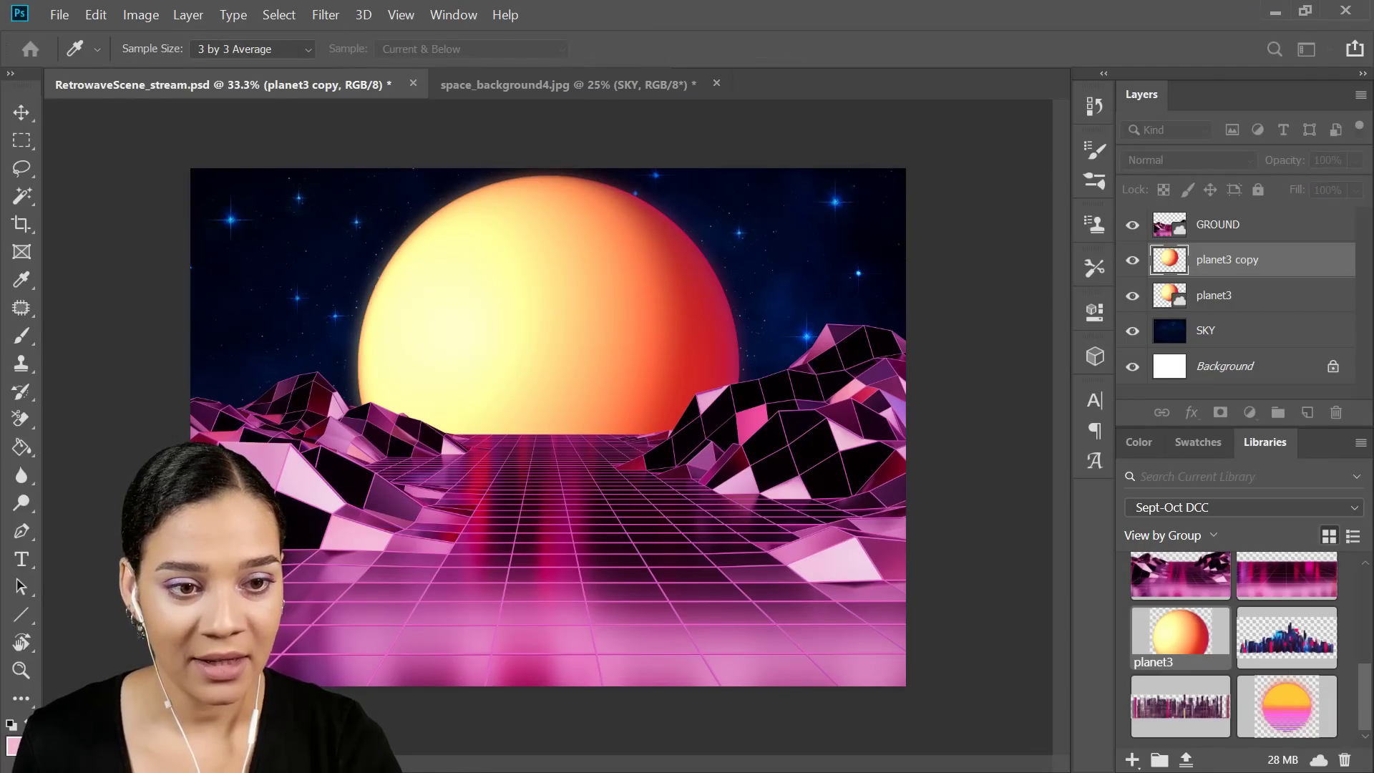
{"action": "left_click_drag", "start_coordinate": [883, 83], "coordinate": [985, 104]}
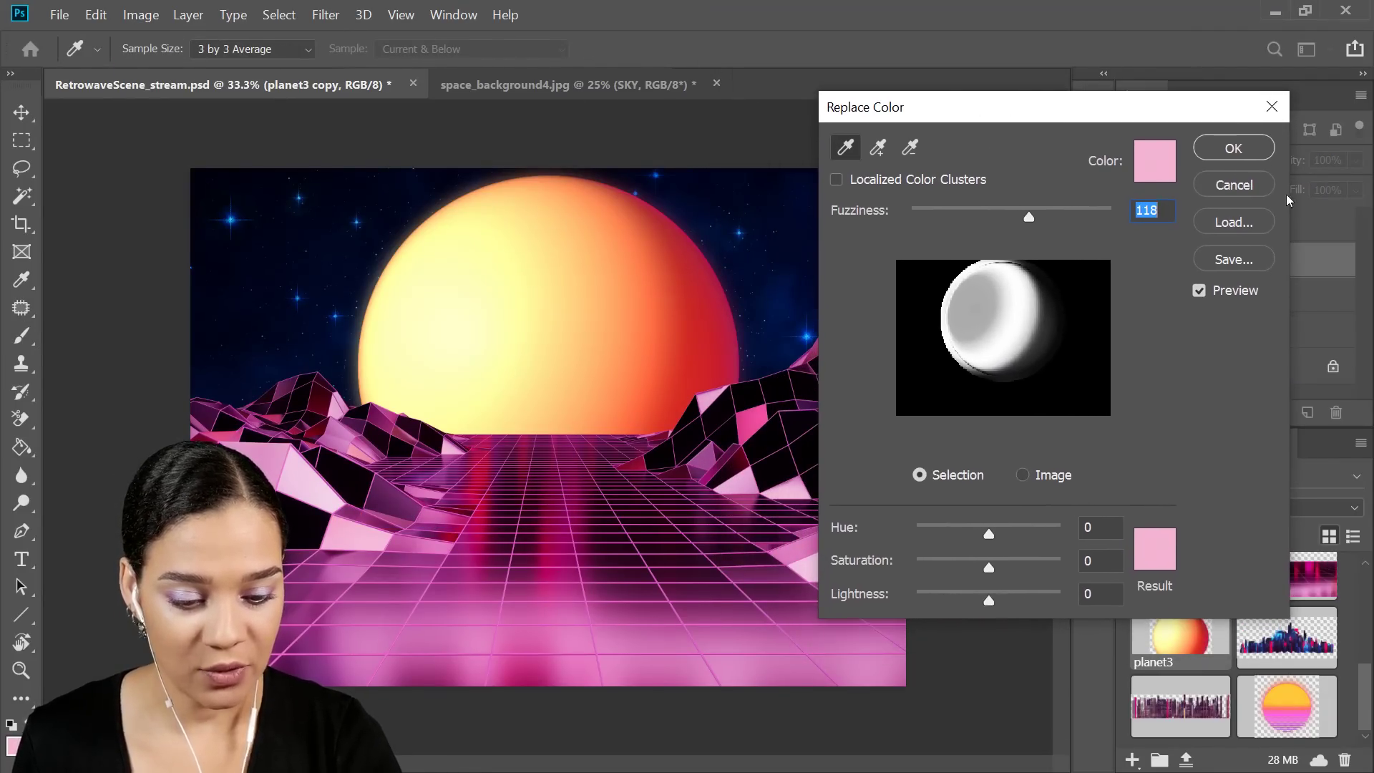
{"action": "left_click", "coordinate": [637, 306]}
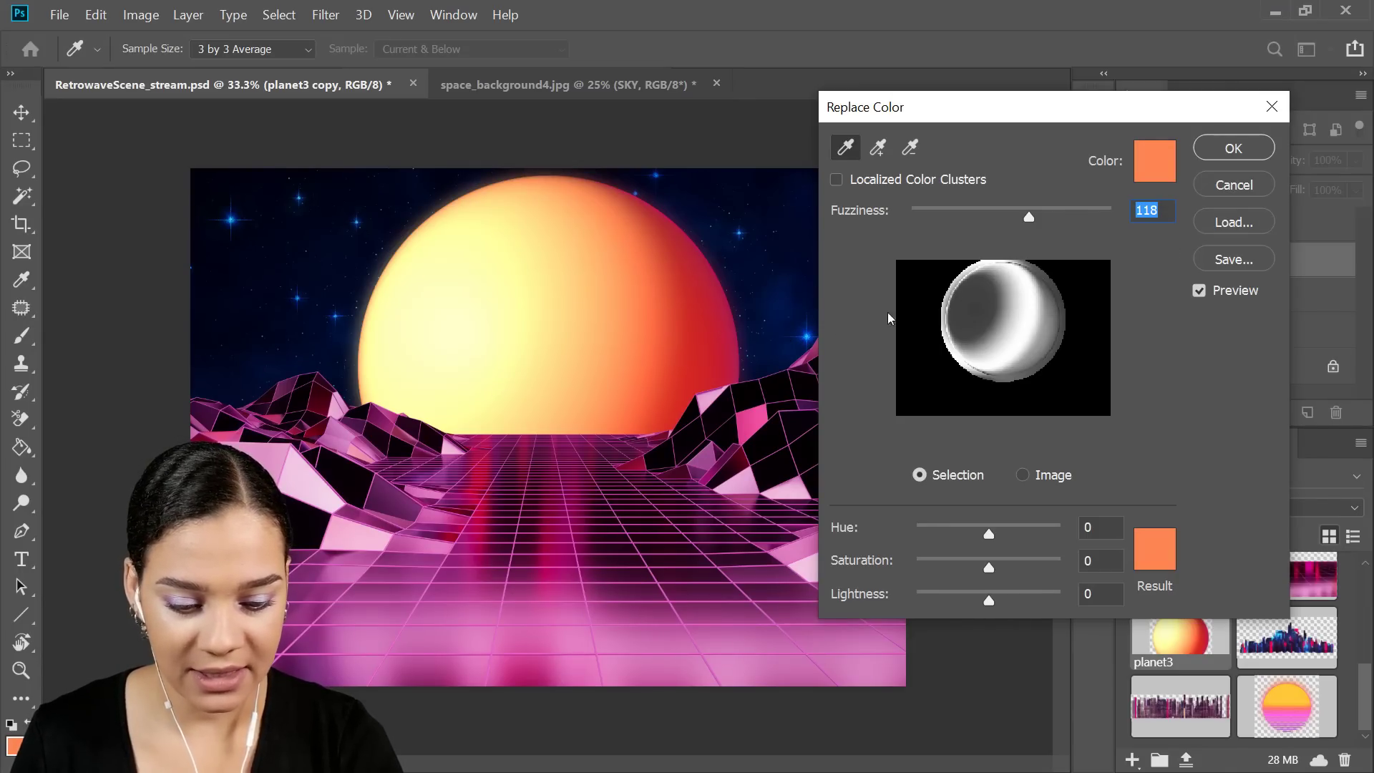
{"action": "left_click", "coordinate": [1032, 475]}
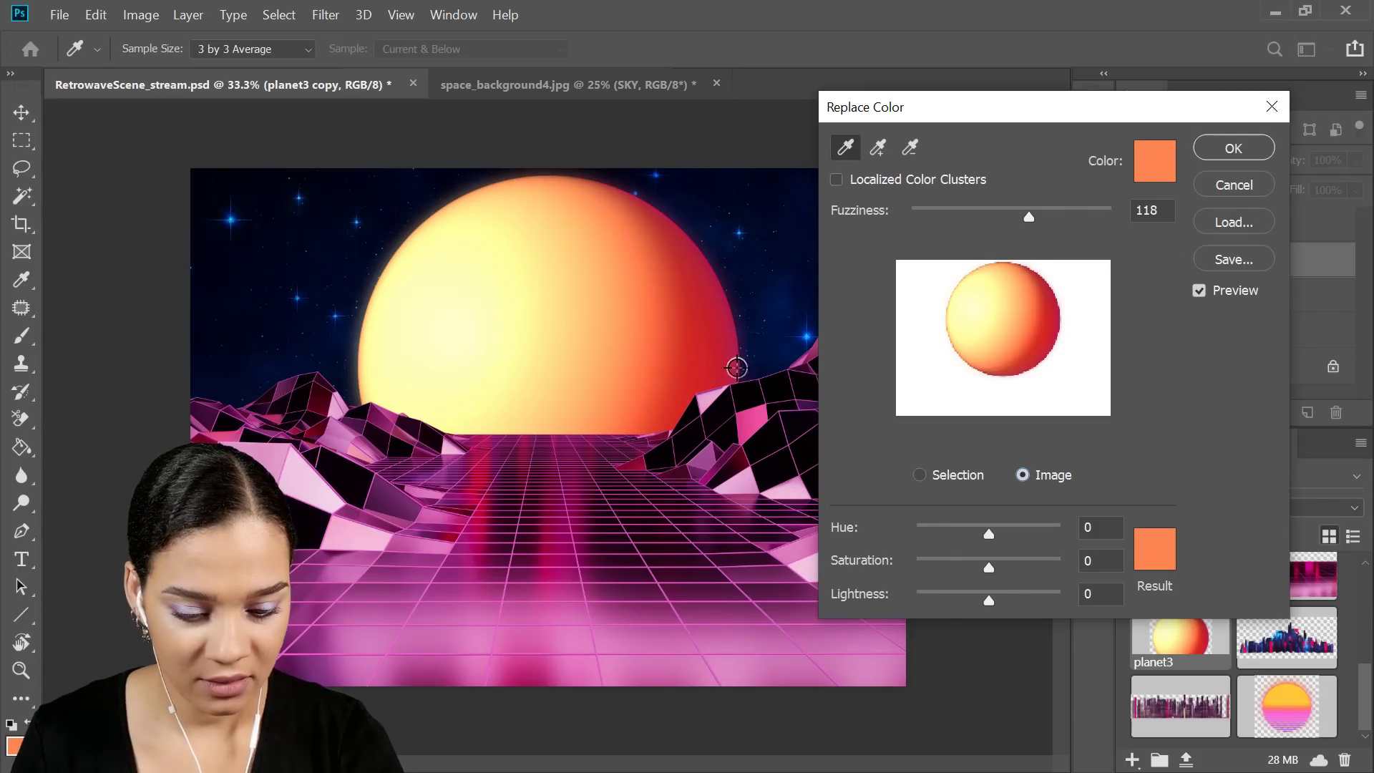
{"action": "left_click", "coordinate": [662, 315]}
{"action": "mouse_move", "coordinate": [986, 533]}
{"action": "left_mouse_down"}
{"action": "mouse_move", "coordinate": [1037, 538]}
{"action": "mouse_move", "coordinate": [1000, 539]}
{"action": "left_mouse_up"}
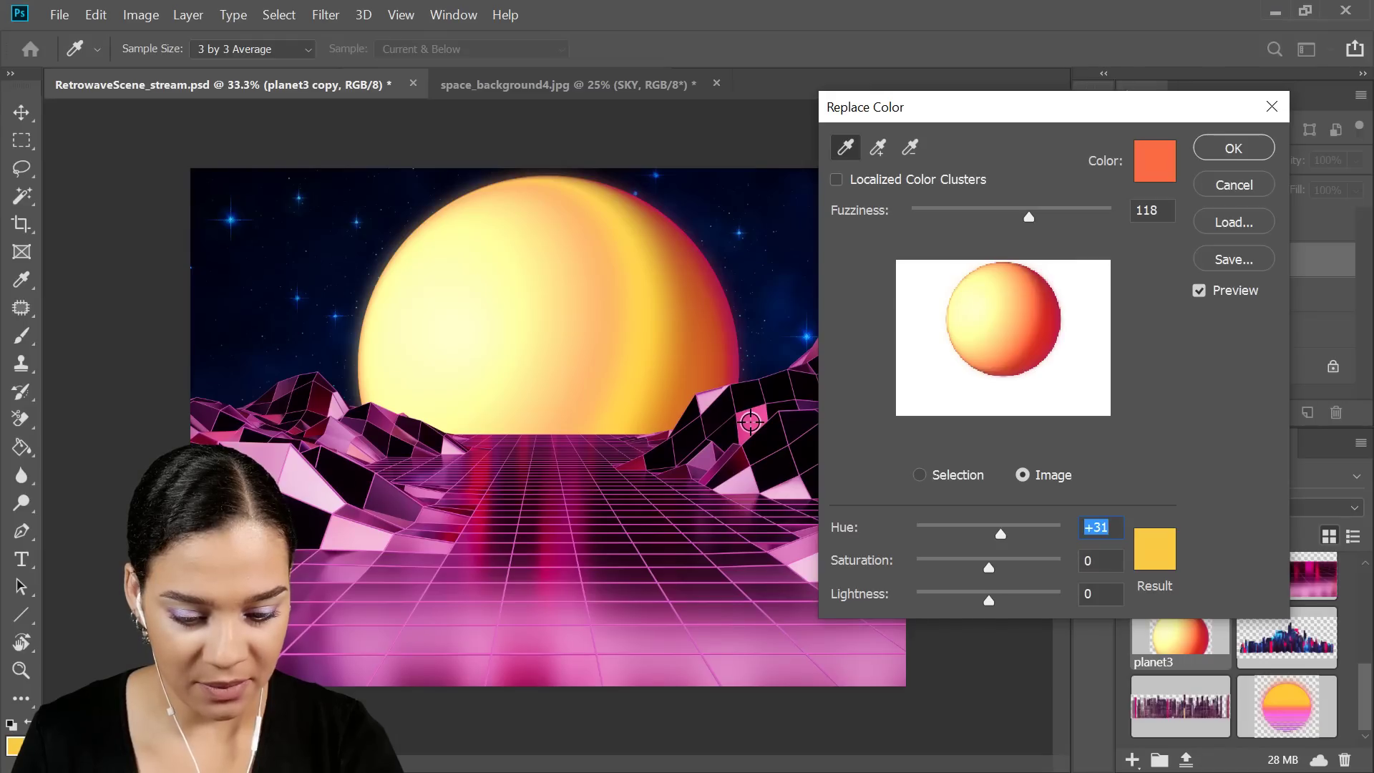
{"action": "left_click_drag", "start_coordinate": [1003, 531], "coordinate": [976, 534]}
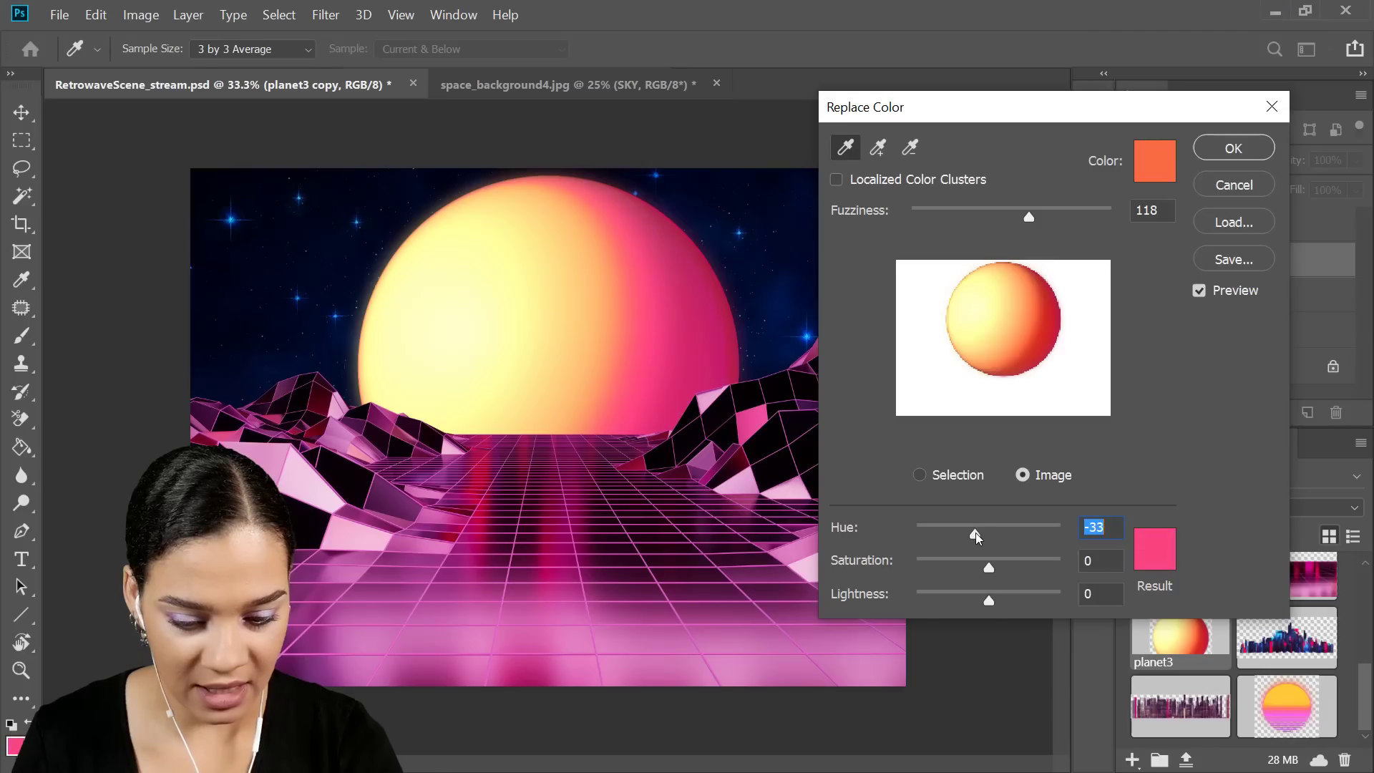
{"action": "left_click", "coordinate": [1234, 148]}
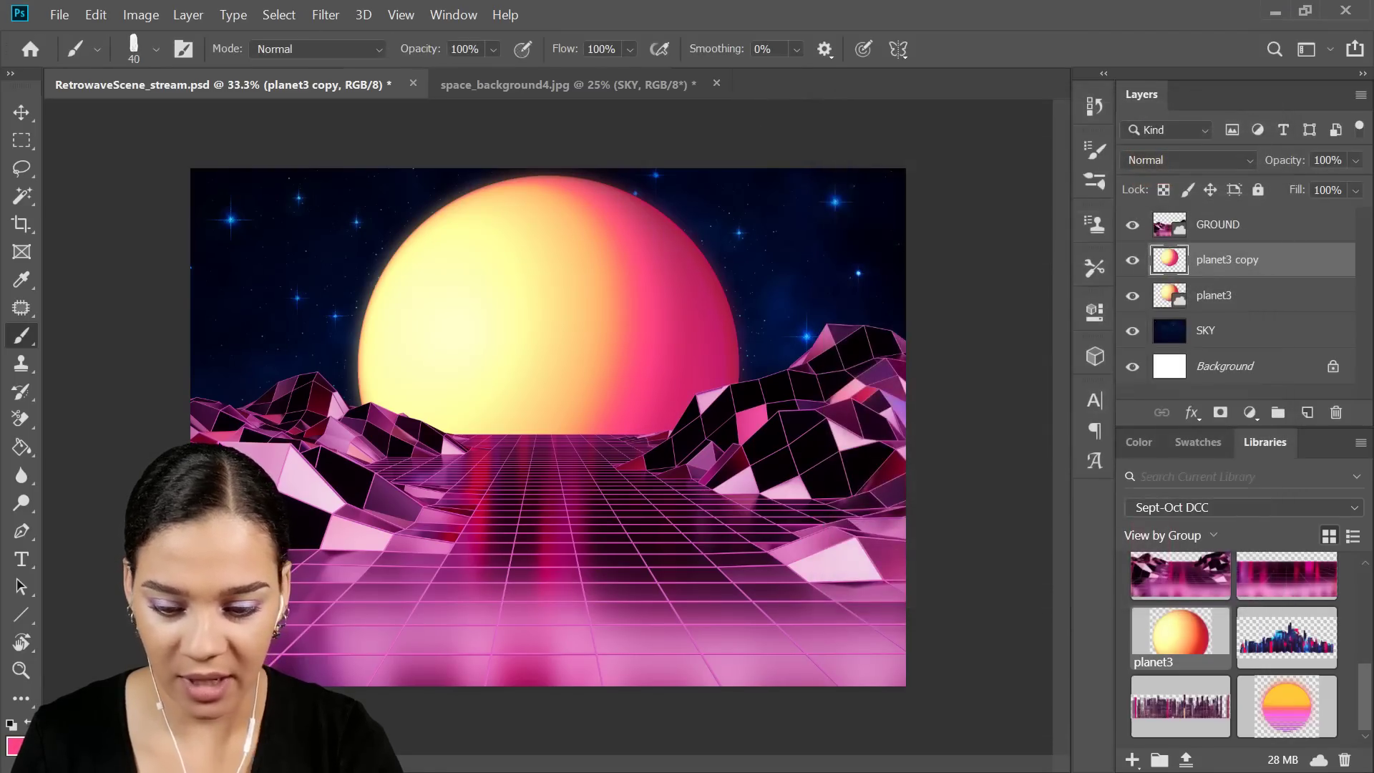
Use Replace Color again on the planet copy to shift its dark crimson edge towards magenta with Hue -15.
{"action": "left_click", "coordinate": [140, 14]}
{"action": "mouse_move", "coordinate": [188, 67]}
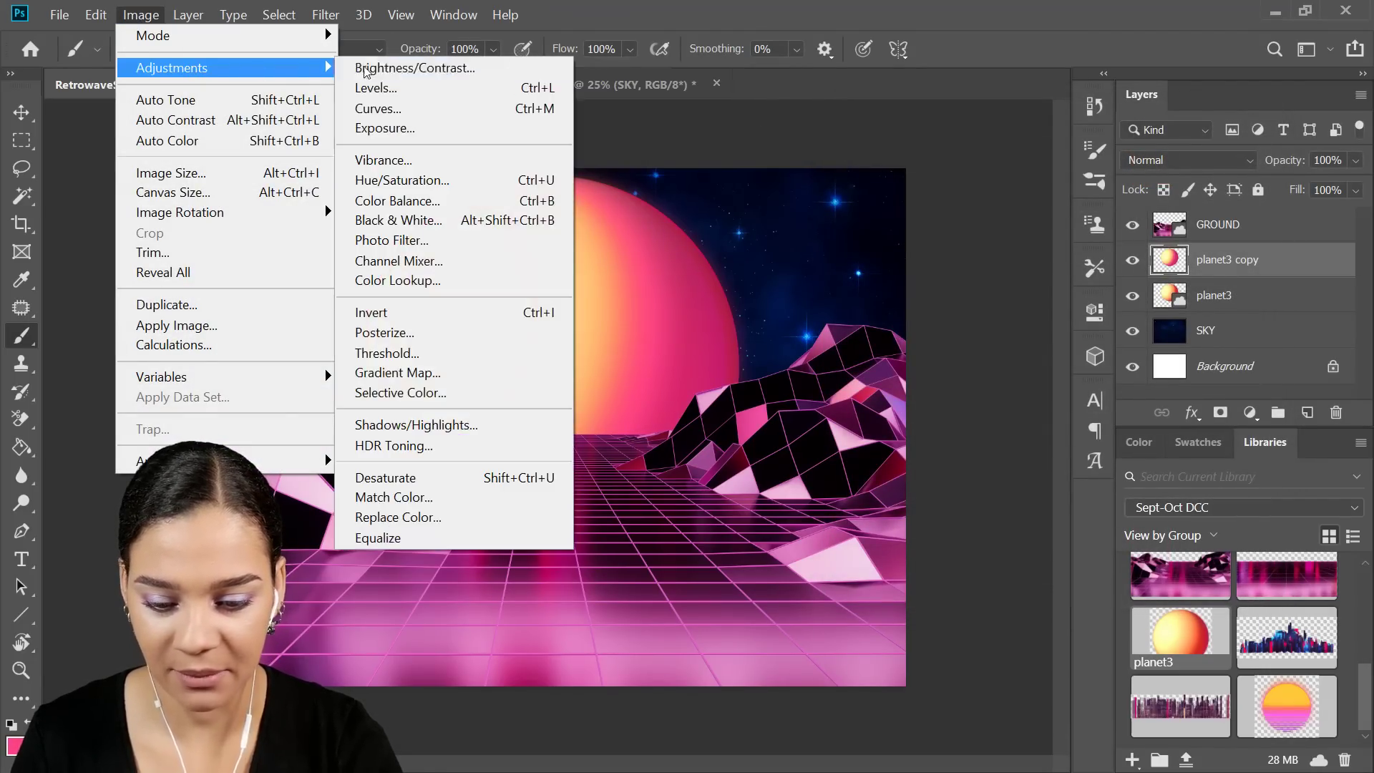
{"action": "left_click", "coordinate": [420, 517]}
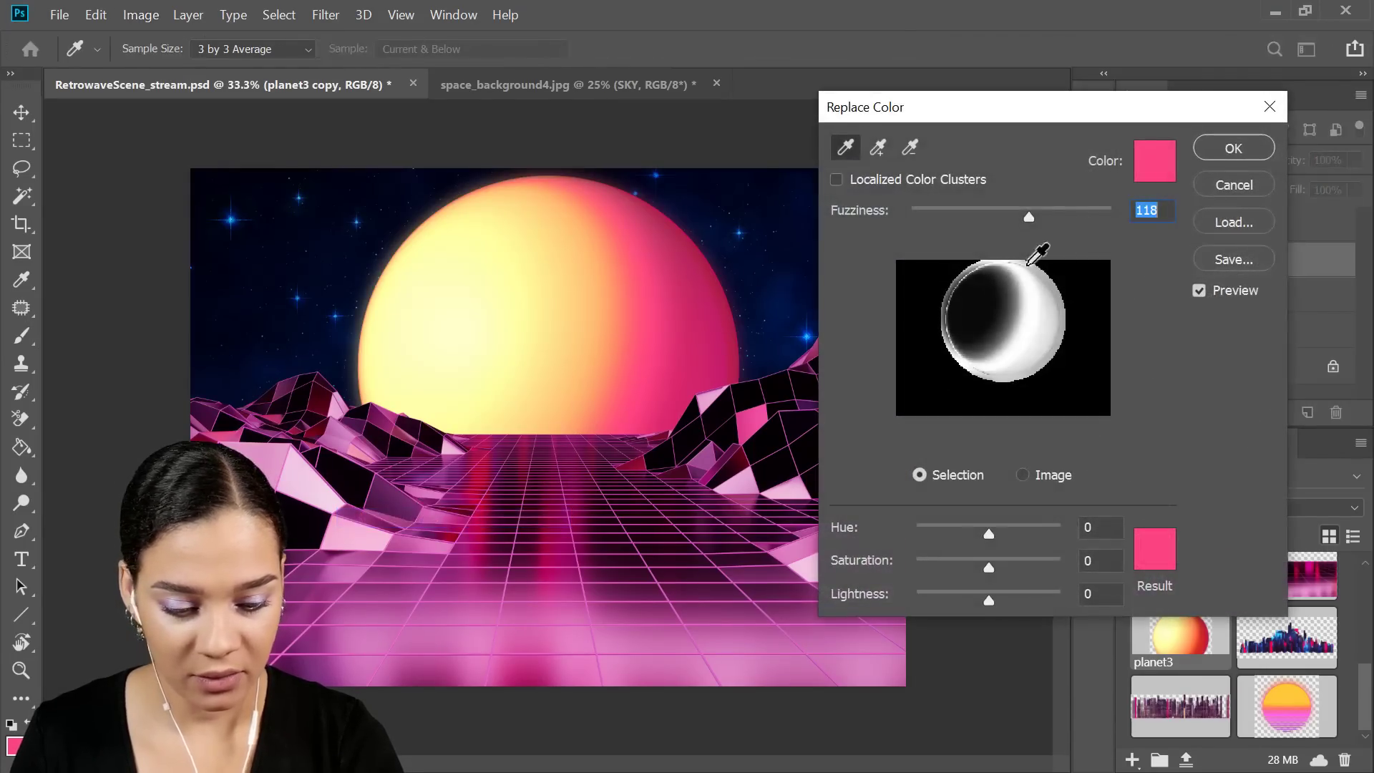
{"action": "left_click", "coordinate": [1023, 476]}
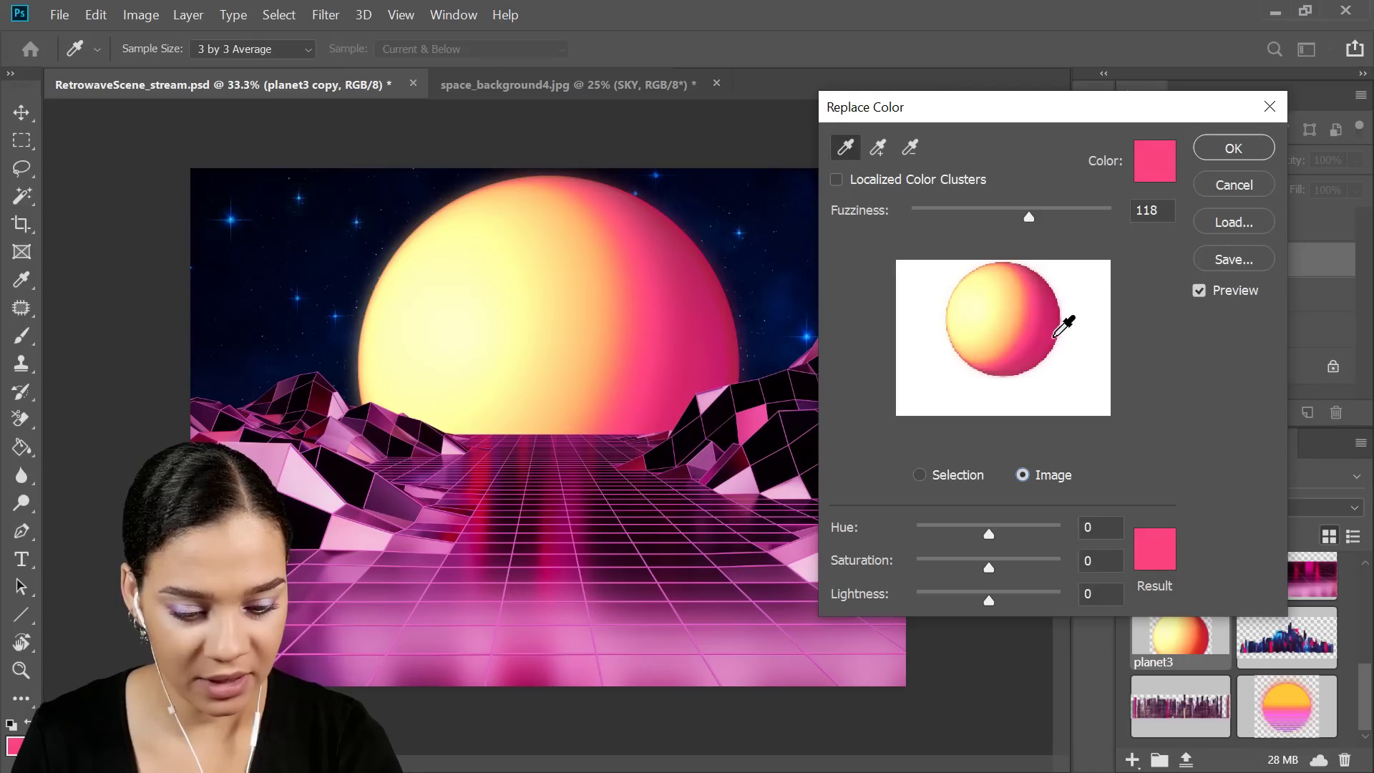
{"action": "left_click", "coordinate": [1065, 327]}
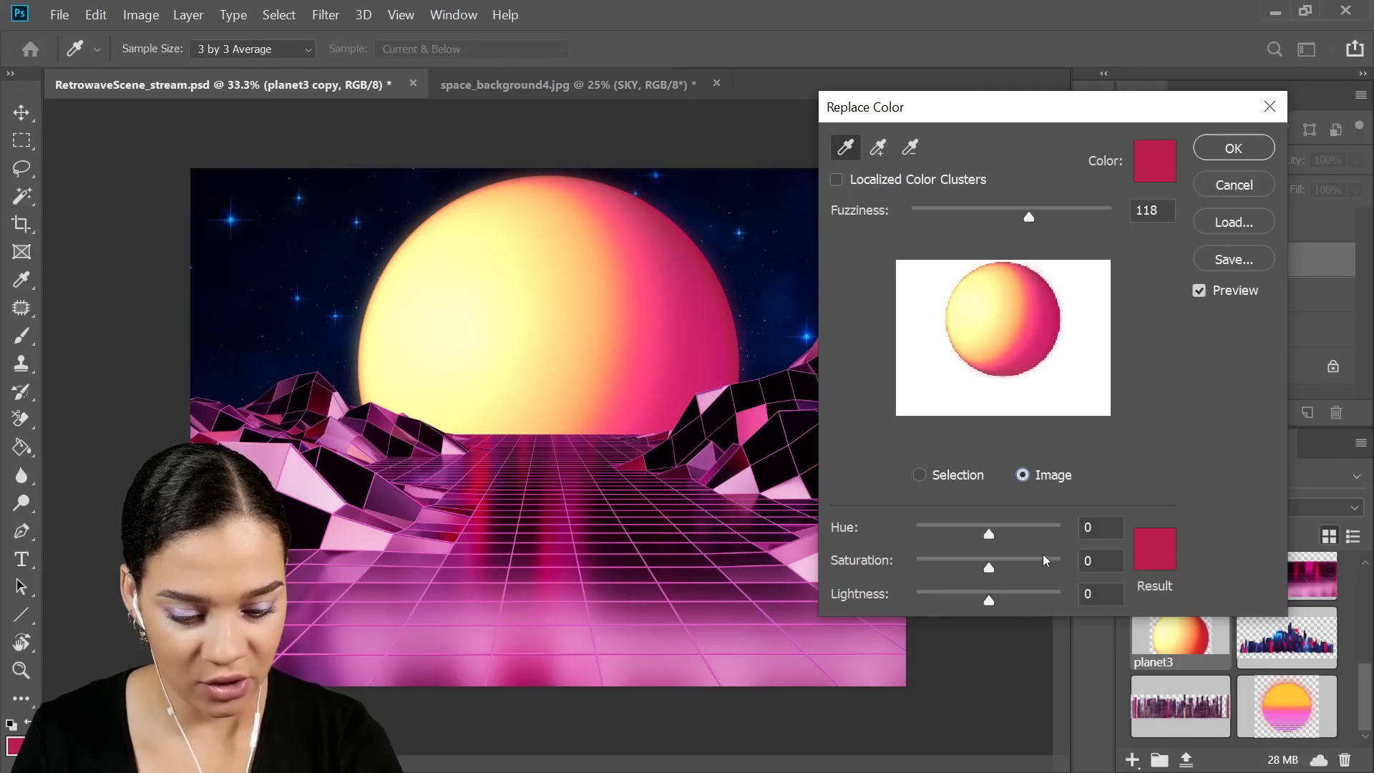
{"action": "mouse_move", "coordinate": [990, 530]}
{"action": "left_mouse_down"}
{"action": "mouse_move", "coordinate": [1007, 531]}
{"action": "mouse_move", "coordinate": [982, 544]}
{"action": "left_mouse_up"}
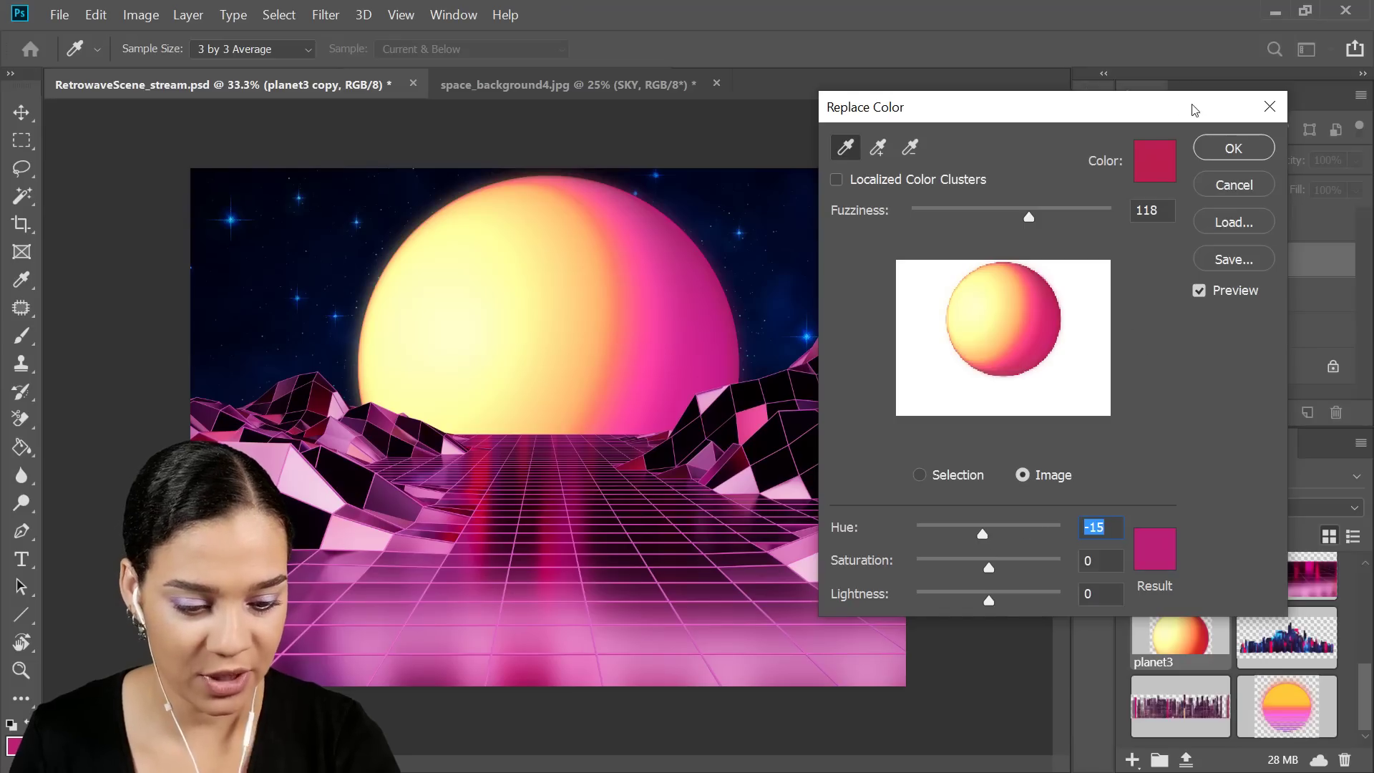
{"action": "left_click", "coordinate": [1234, 151]}
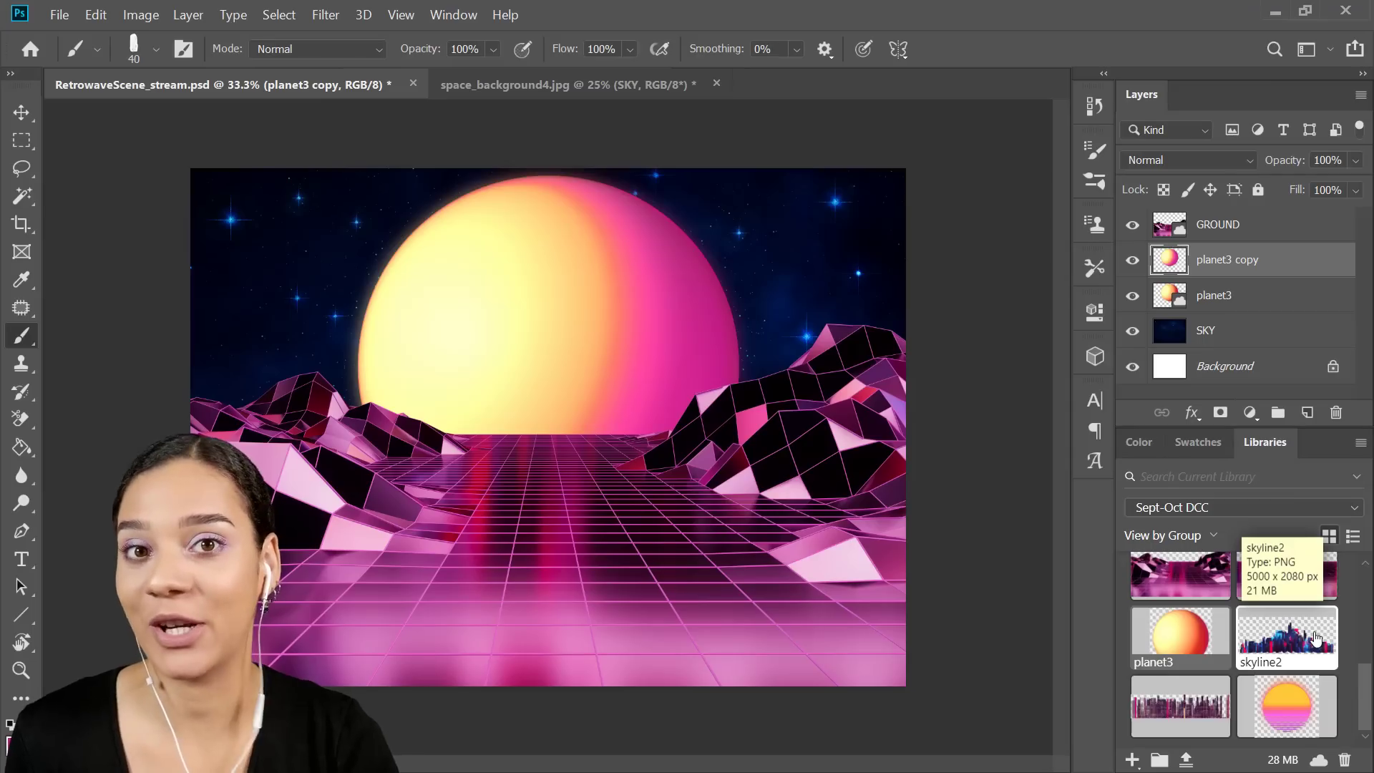
Place skyline2 from the library directly above the planet3 copy layer, standing on the horizon behind the ground and in front of the planet.
{"action": "left_click_drag", "start_coordinate": [1301, 646], "coordinate": [530, 393]}
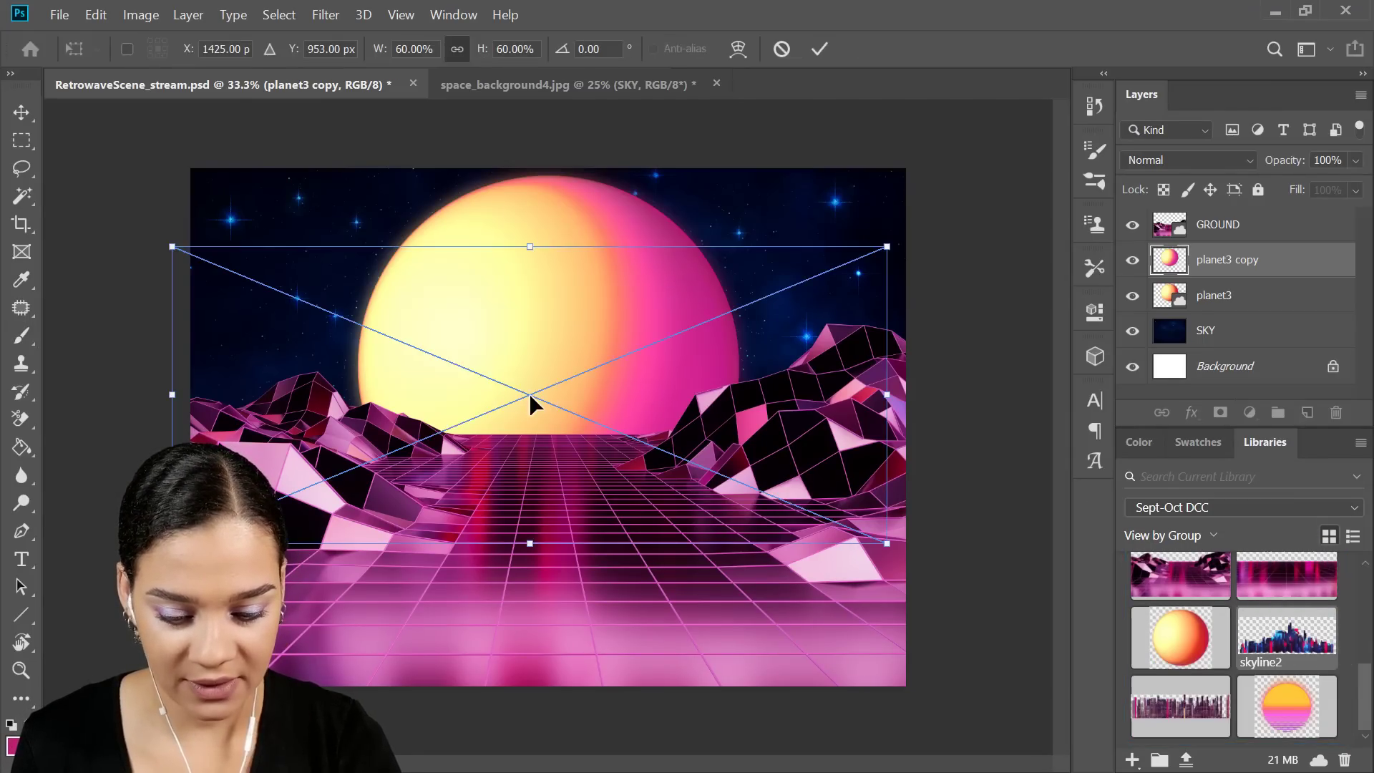
{"action": "mouse_move", "coordinate": [766, 367]}
{"action": "left_mouse_down"}
{"action": "mouse_move", "coordinate": [788, 336]}
{"action": "mouse_move", "coordinate": [788, 282]}
{"action": "mouse_move", "coordinate": [784, 323]}
{"action": "mouse_move", "coordinate": [853, 385]}
{"action": "left_mouse_up"}
{"action": "key", "text": "Return"}
Rasterize the skyline2 layer.
{"action": "key", "text": "ctrl+plus"}
{"action": "key", "text": "ctrl+plus"}
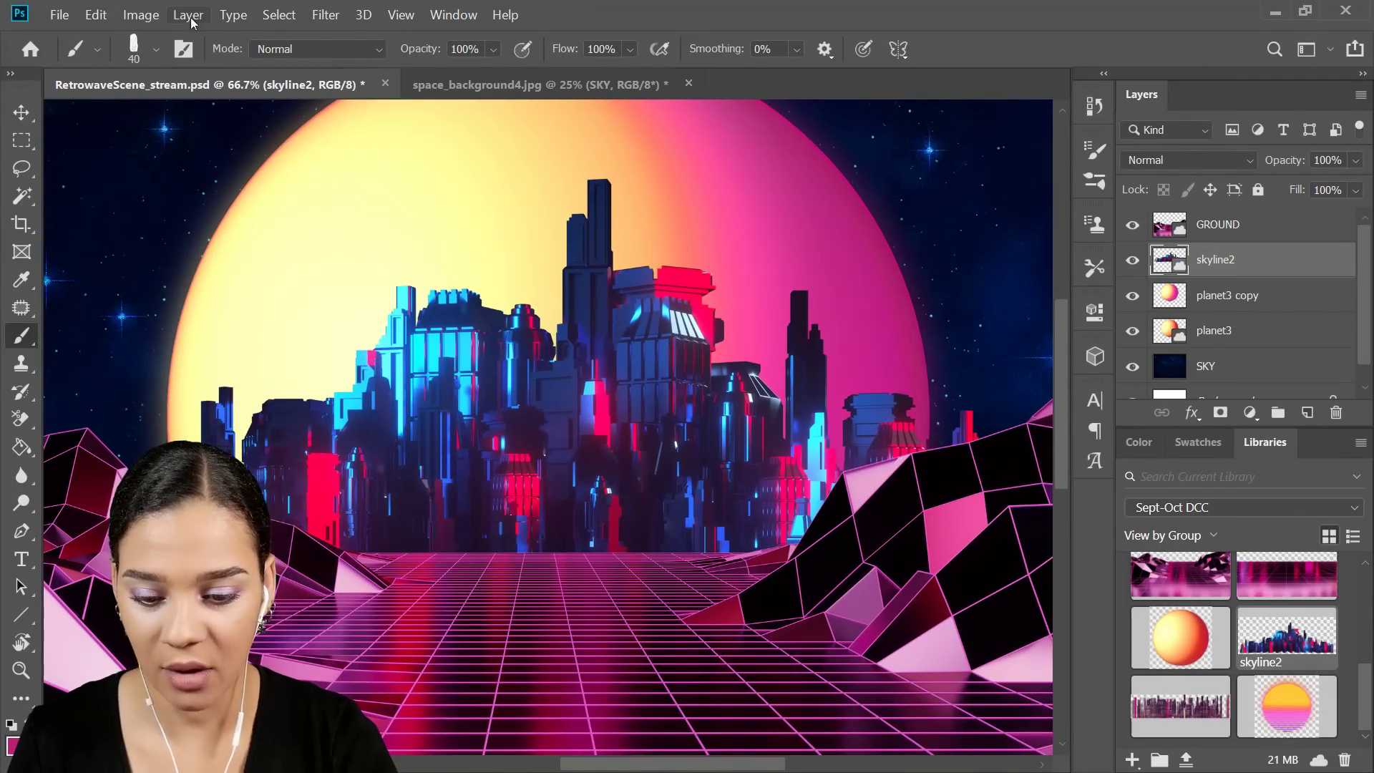
{"action": "left_click", "coordinate": [139, 14]}
{"action": "mouse_move", "coordinate": [187, 67]}
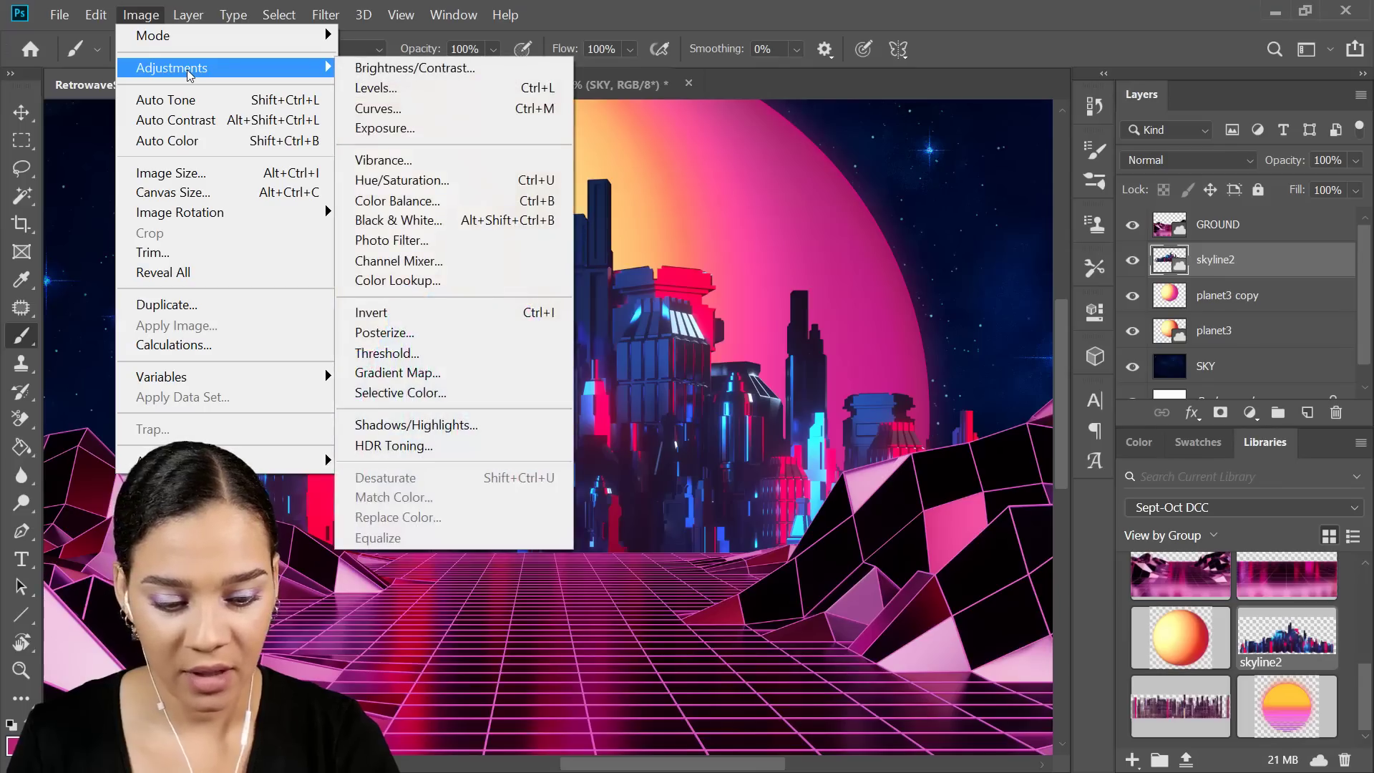
{"action": "left_click", "coordinate": [1311, 267]}
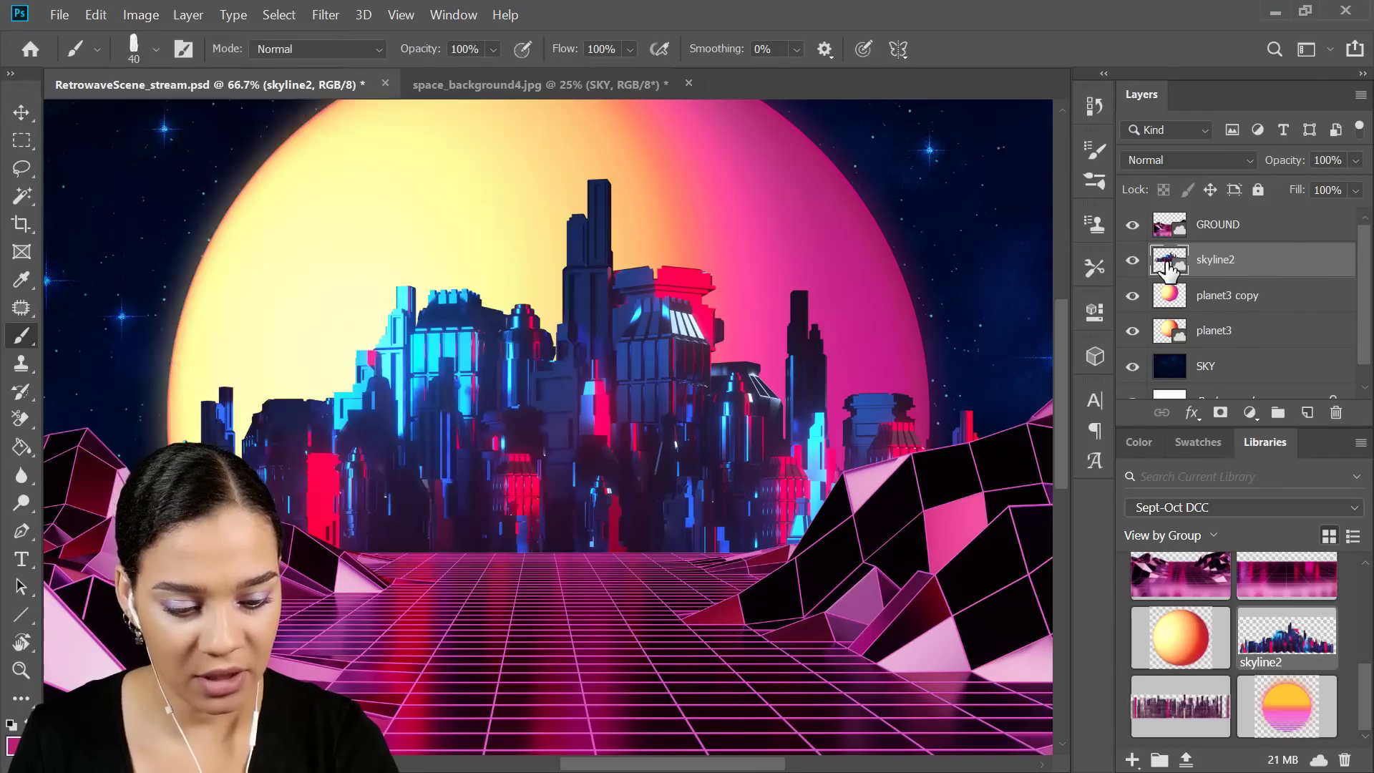
{"action": "right_click", "coordinate": [1225, 266]}
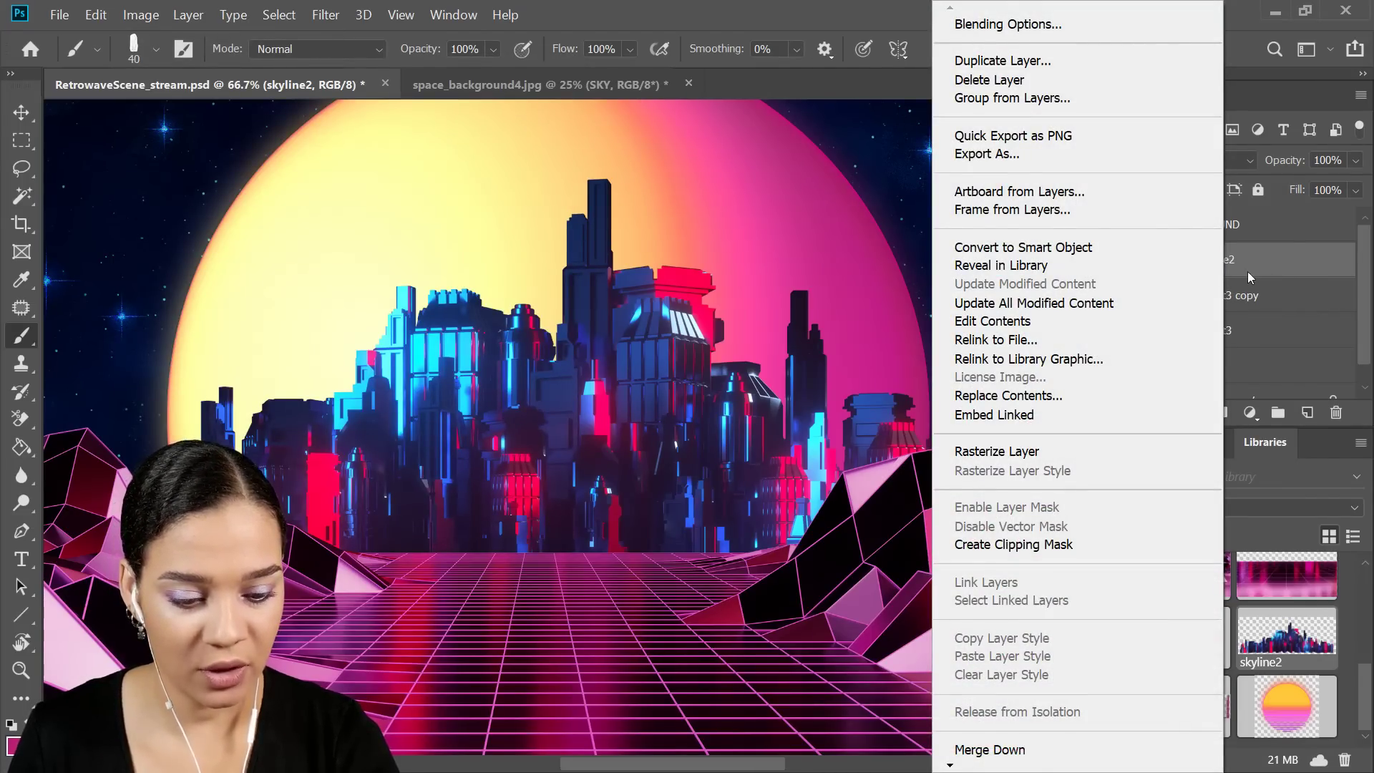
{"action": "left_click", "coordinate": [1028, 451]}
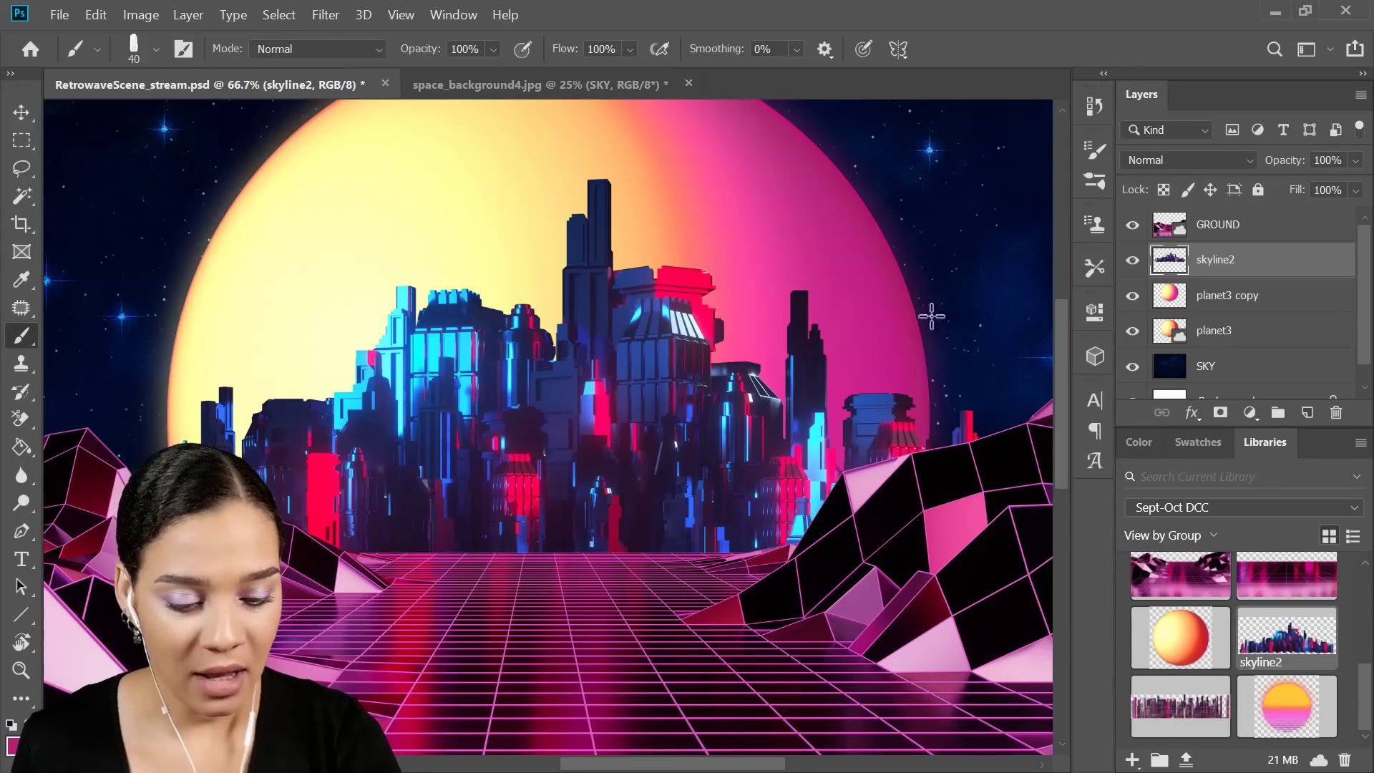
Use Replace Color on the skyline2 layer to turn the buildings' red areas yellow with Hue +68.
{"action": "left_click", "coordinate": [140, 14]}
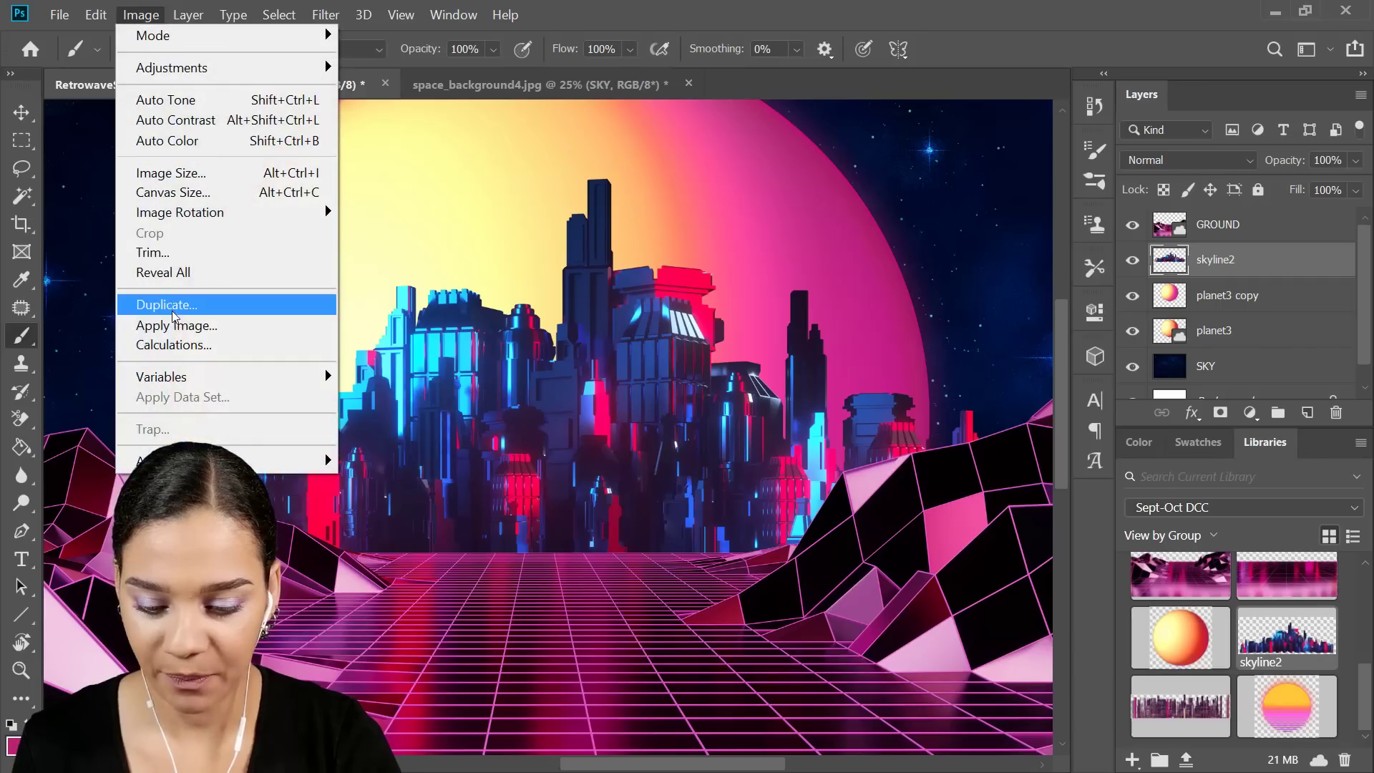
{"action": "mouse_move", "coordinate": [179, 69]}
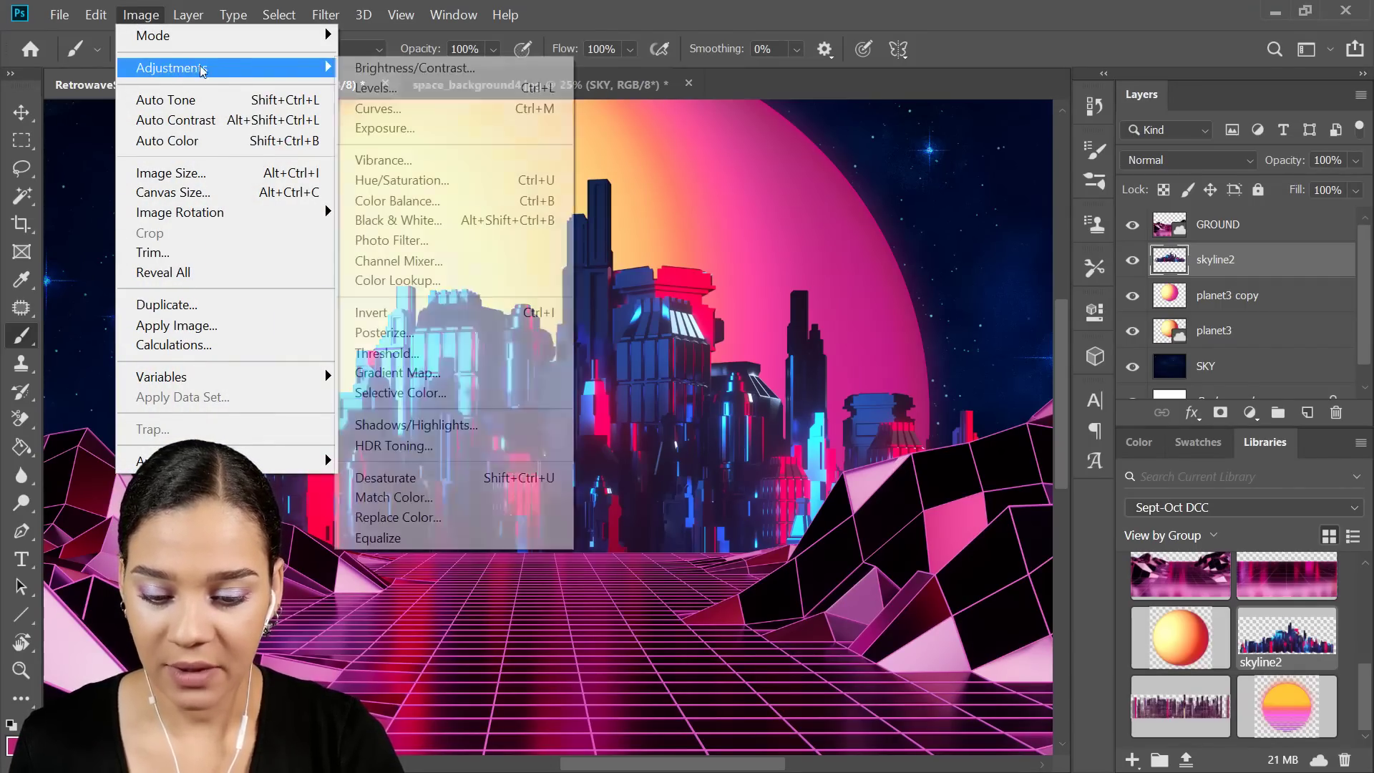
{"action": "left_click", "coordinate": [505, 518]}
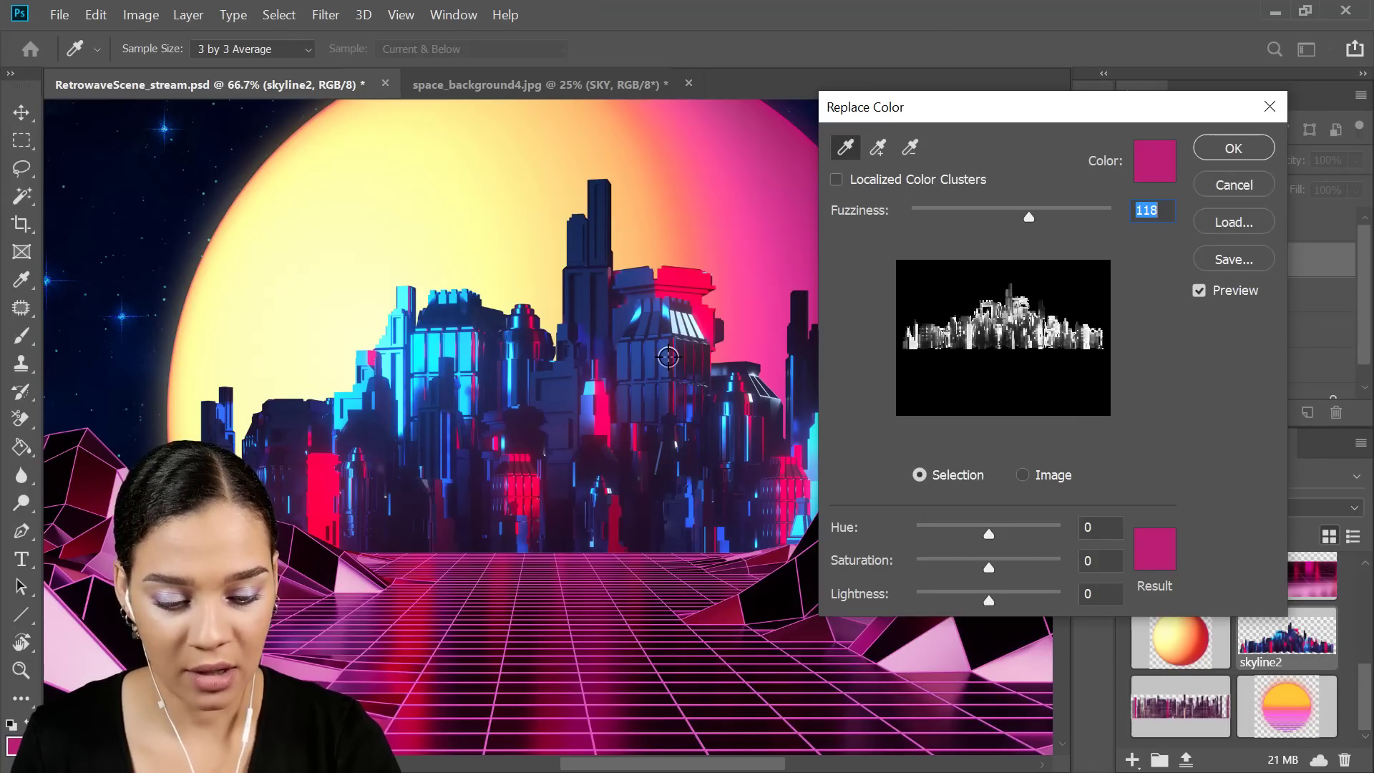
{"action": "left_click", "coordinate": [680, 277]}
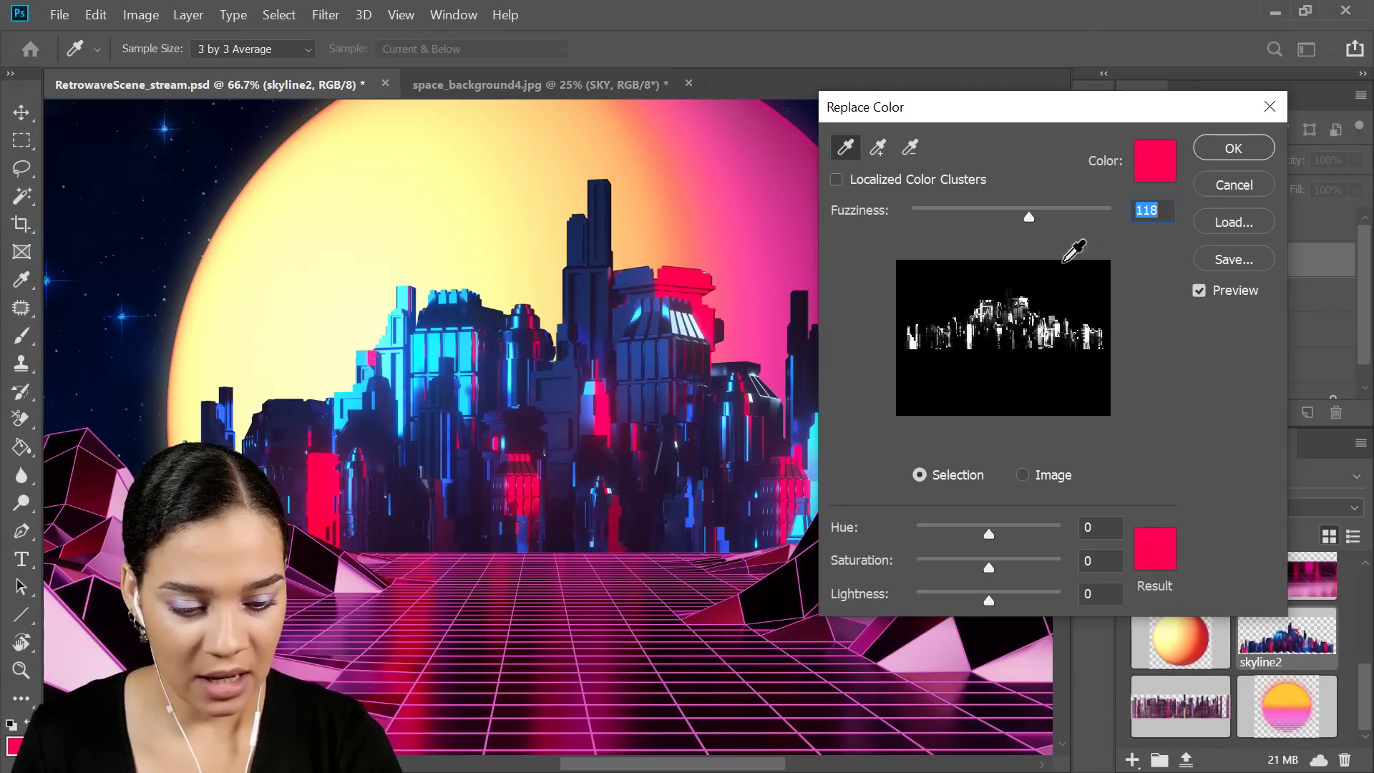
{"action": "left_click_drag", "start_coordinate": [985, 534], "coordinate": [1016, 530]}
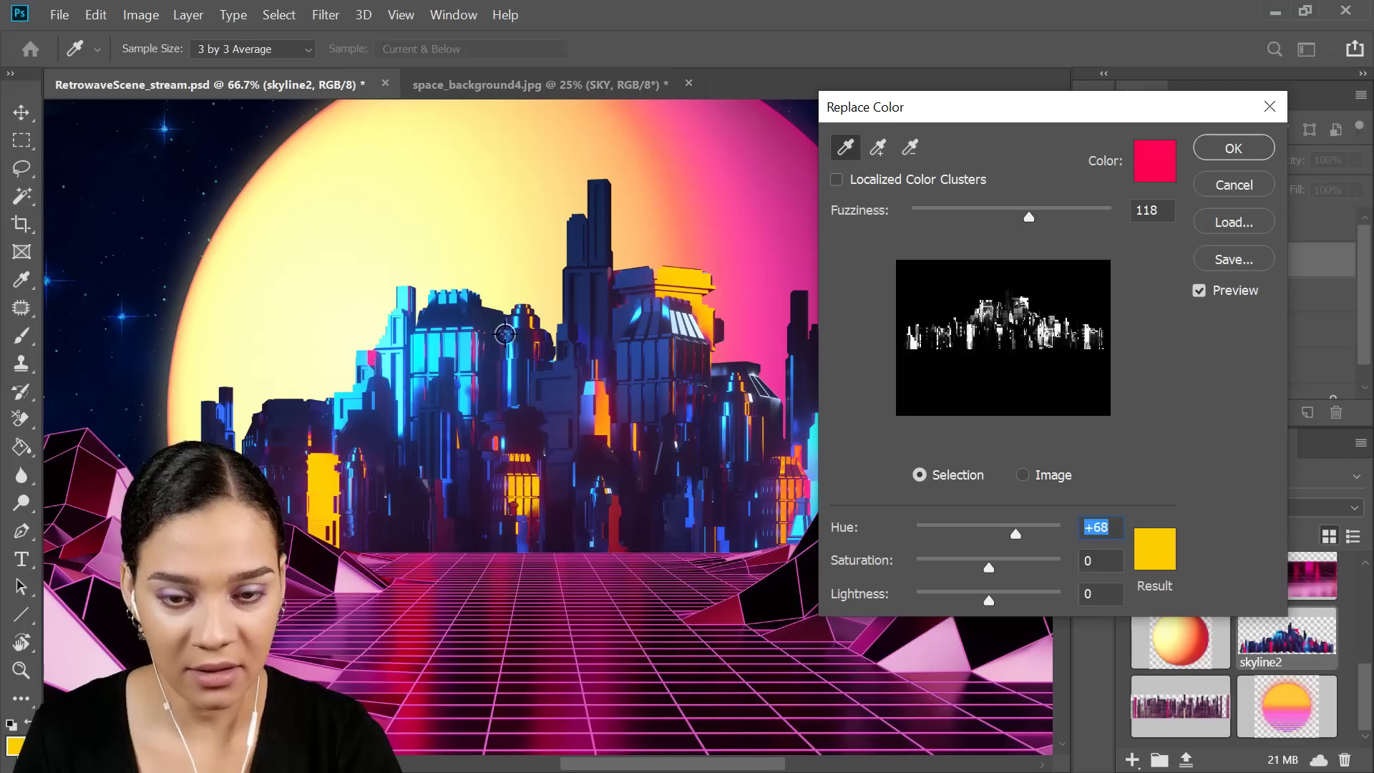
{"action": "left_click", "coordinate": [1233, 148]}
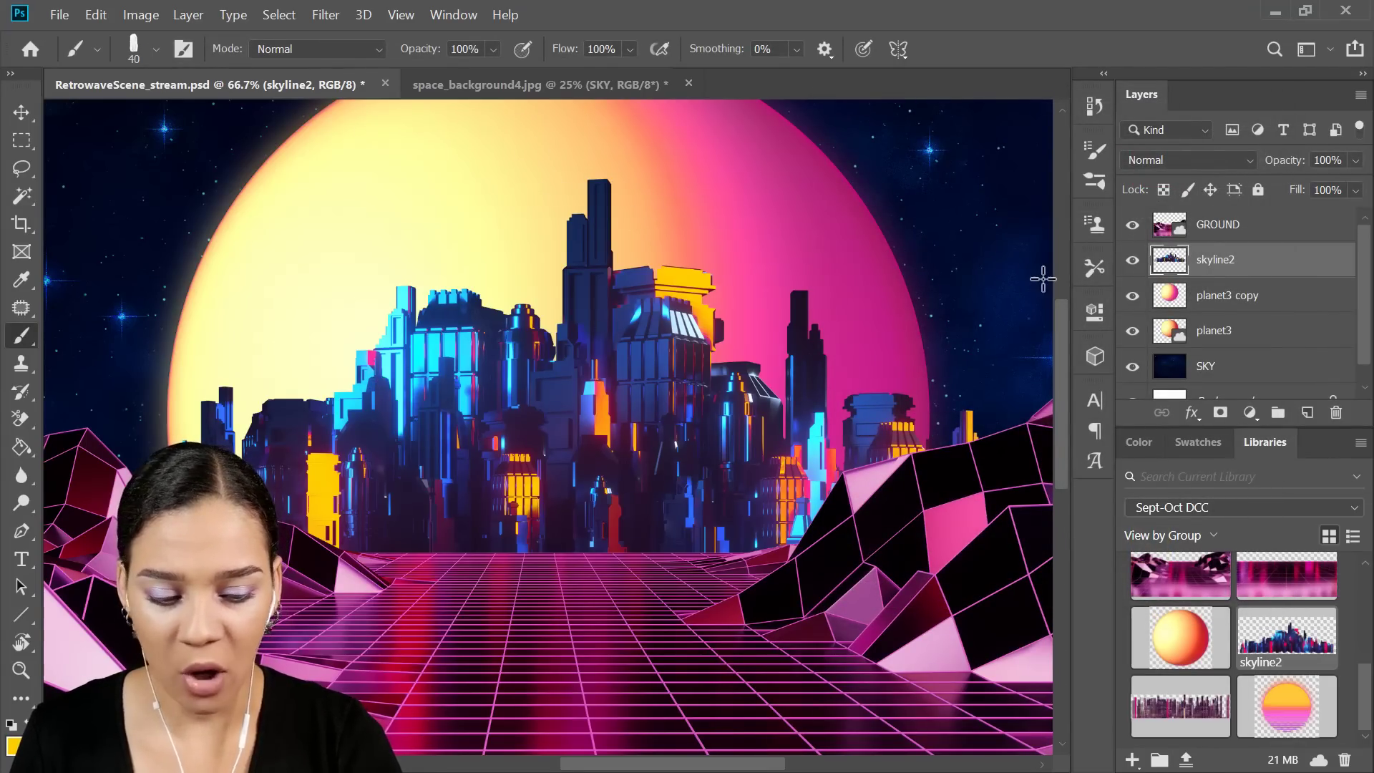
Use Replace Color on the skyline to turn the dark blue buildings purple with Hue +73.
{"action": "left_click", "coordinate": [130, 12]}
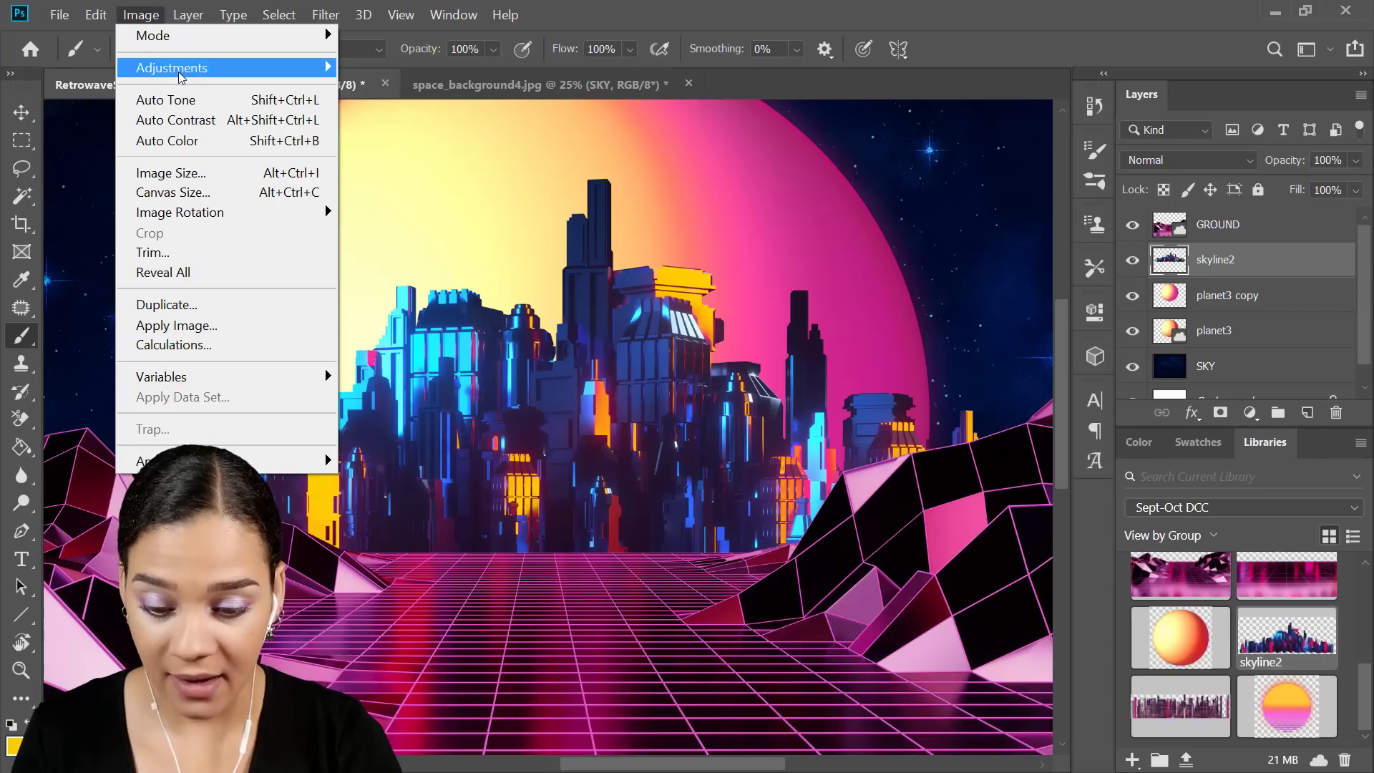
{"action": "mouse_move", "coordinate": [165, 68]}
{"action": "left_click", "coordinate": [418, 517]}
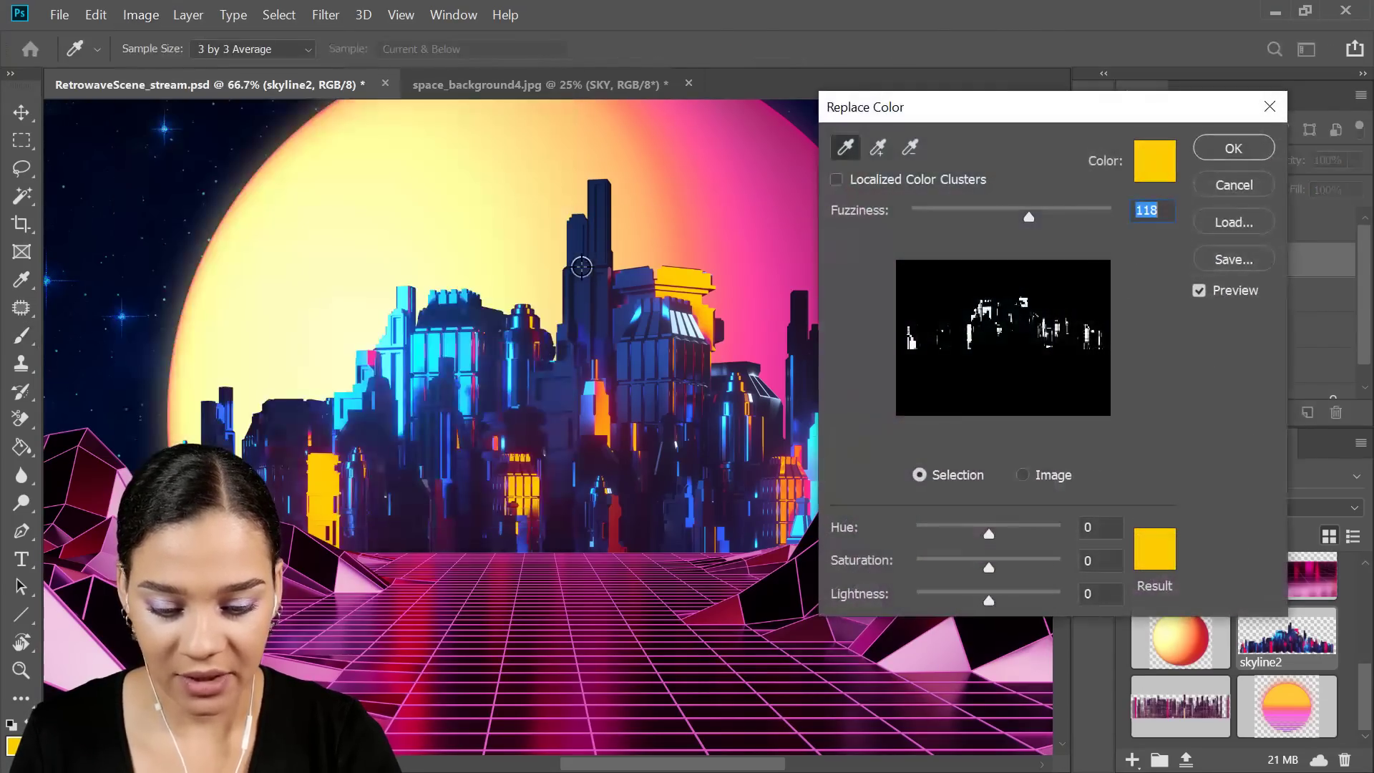
{"action": "left_click", "coordinate": [580, 254]}
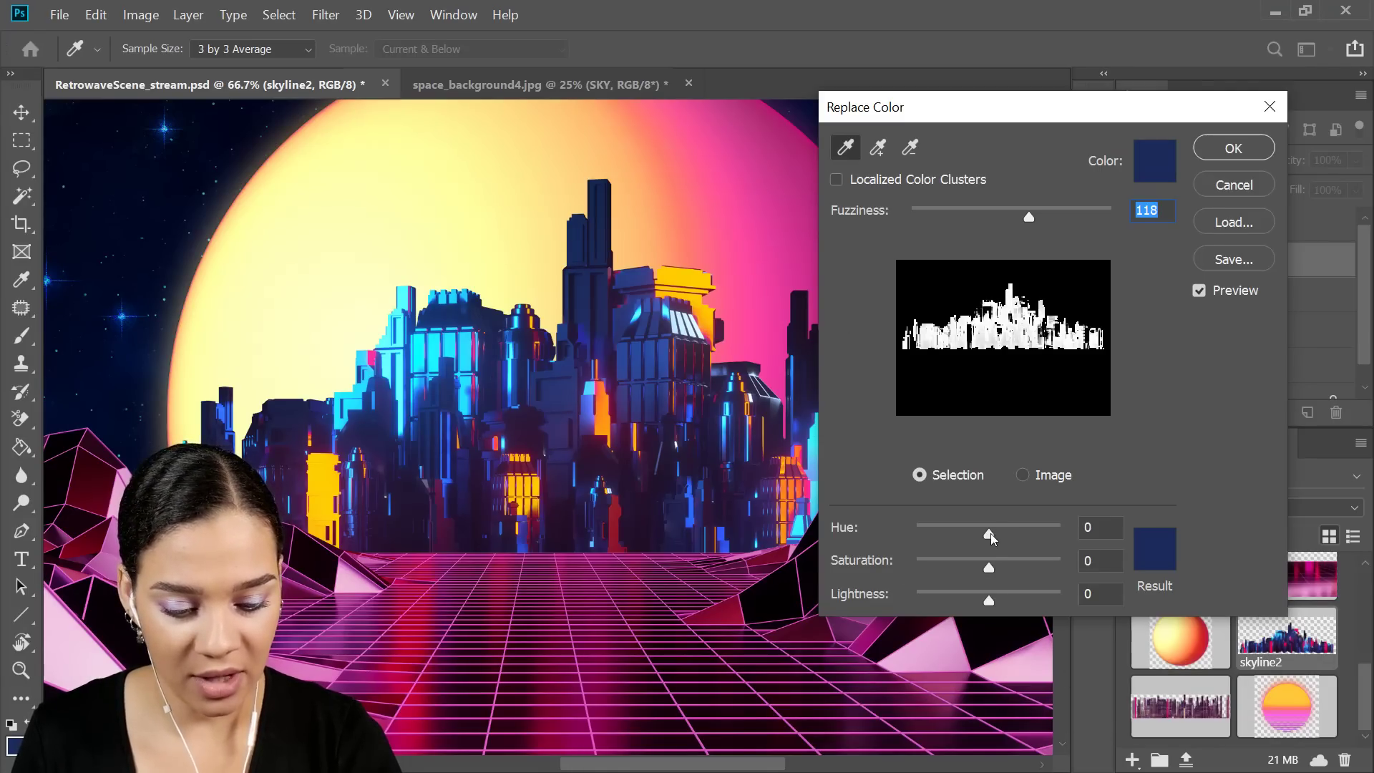
{"action": "left_click_drag", "start_coordinate": [989, 533], "coordinate": [1018, 538]}
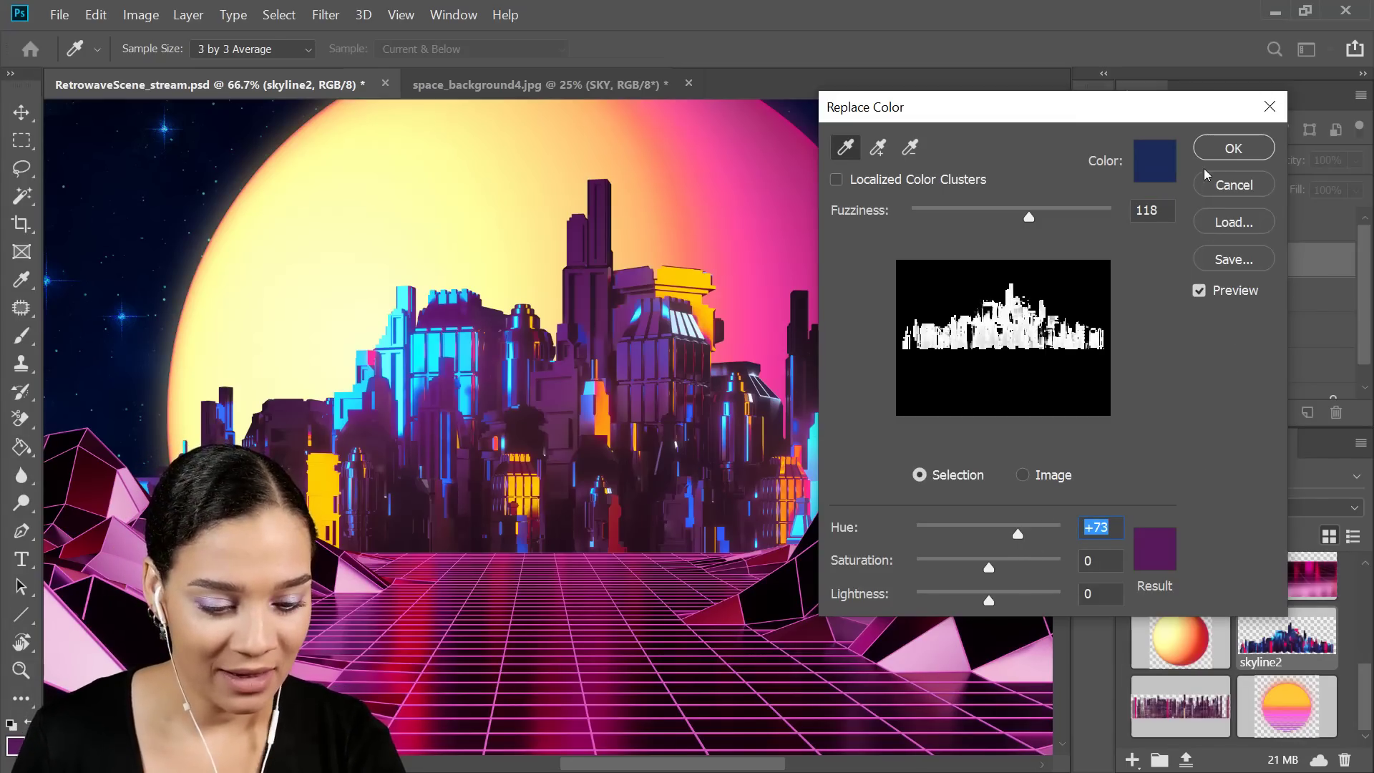
{"action": "left_click", "coordinate": [1233, 149]}
{"action": "left_click", "coordinate": [141, 14]}
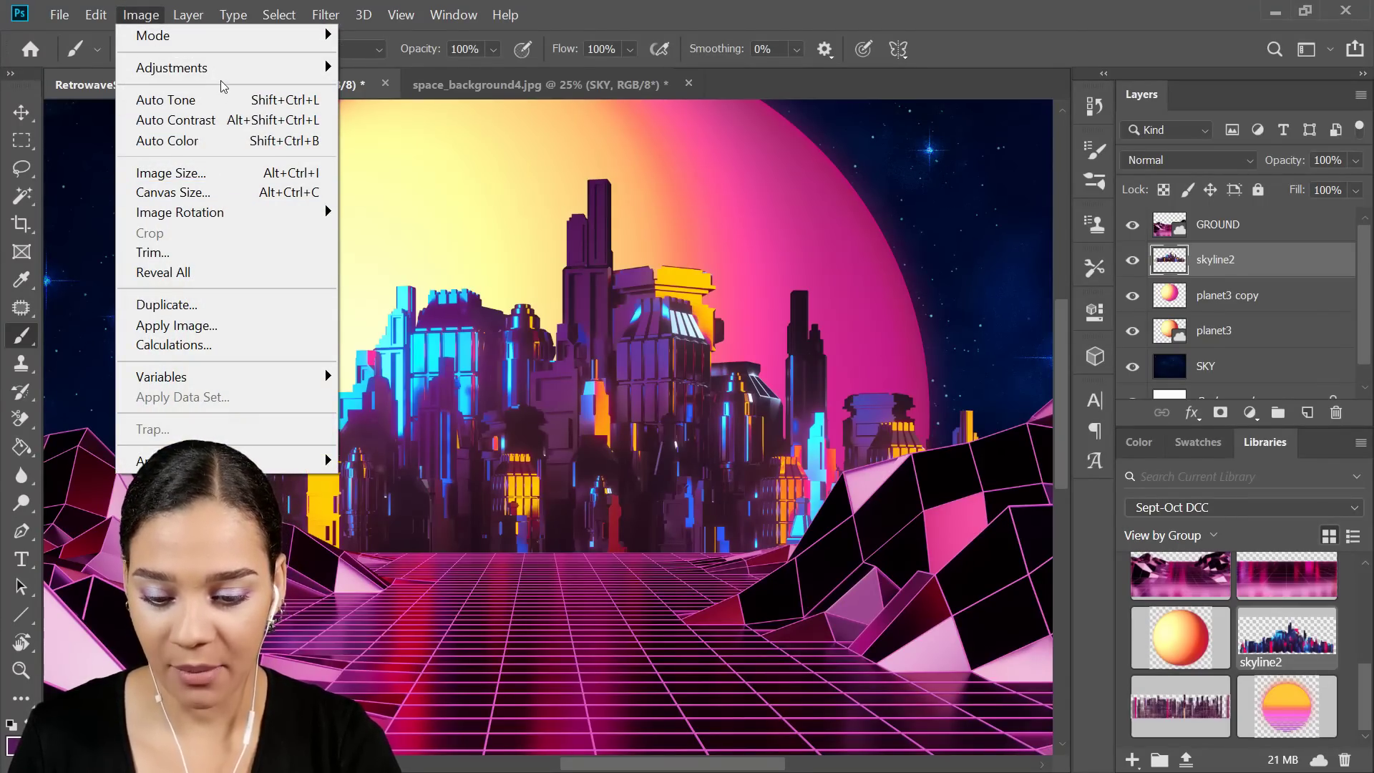
{"action": "mouse_move", "coordinate": [222, 67]}
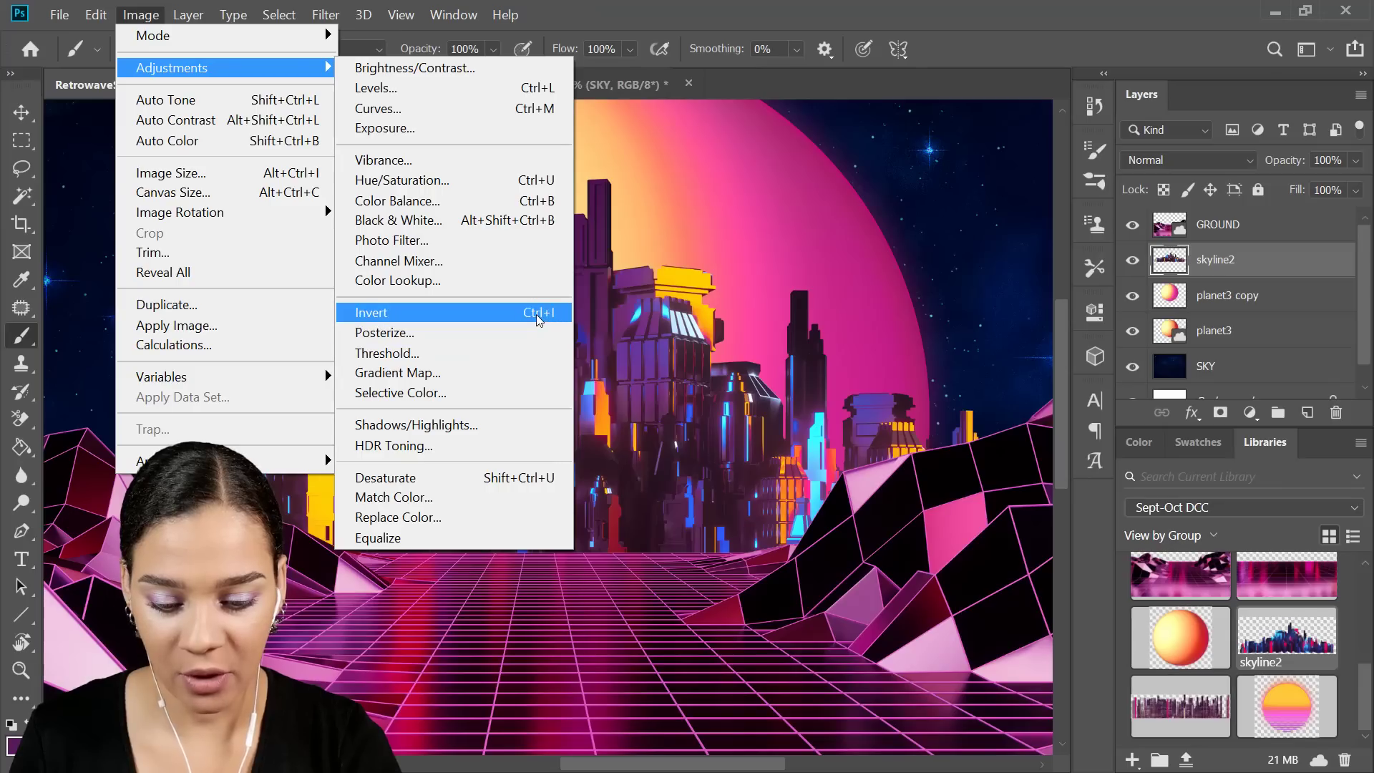
{"action": "left_click", "coordinate": [521, 517]}
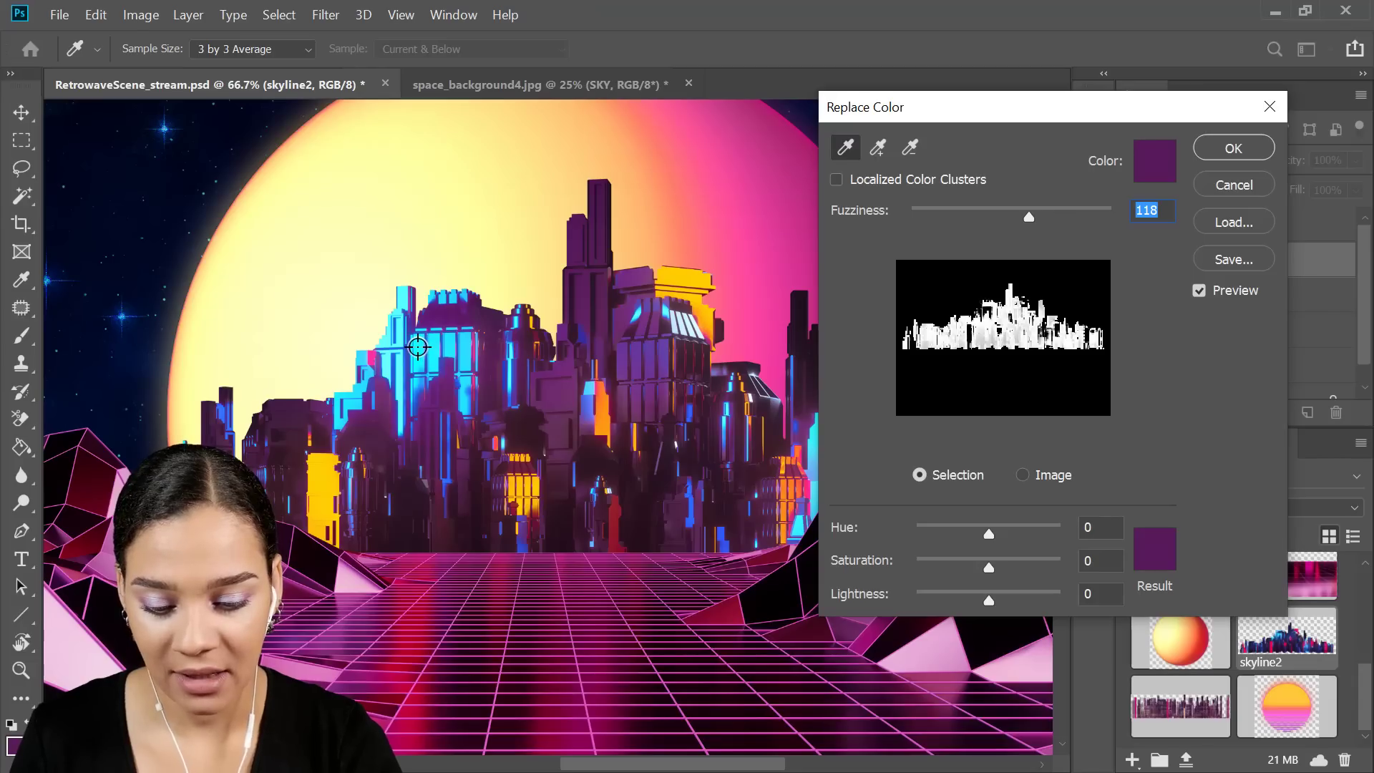
{"action": "left_click", "coordinate": [421, 345]}
{"action": "mouse_move", "coordinate": [990, 531]}
{"action": "left_mouse_down"}
{"action": "mouse_move", "coordinate": [968, 531]}
{"action": "mouse_move", "coordinate": [984, 531]}
{"action": "left_mouse_up"}
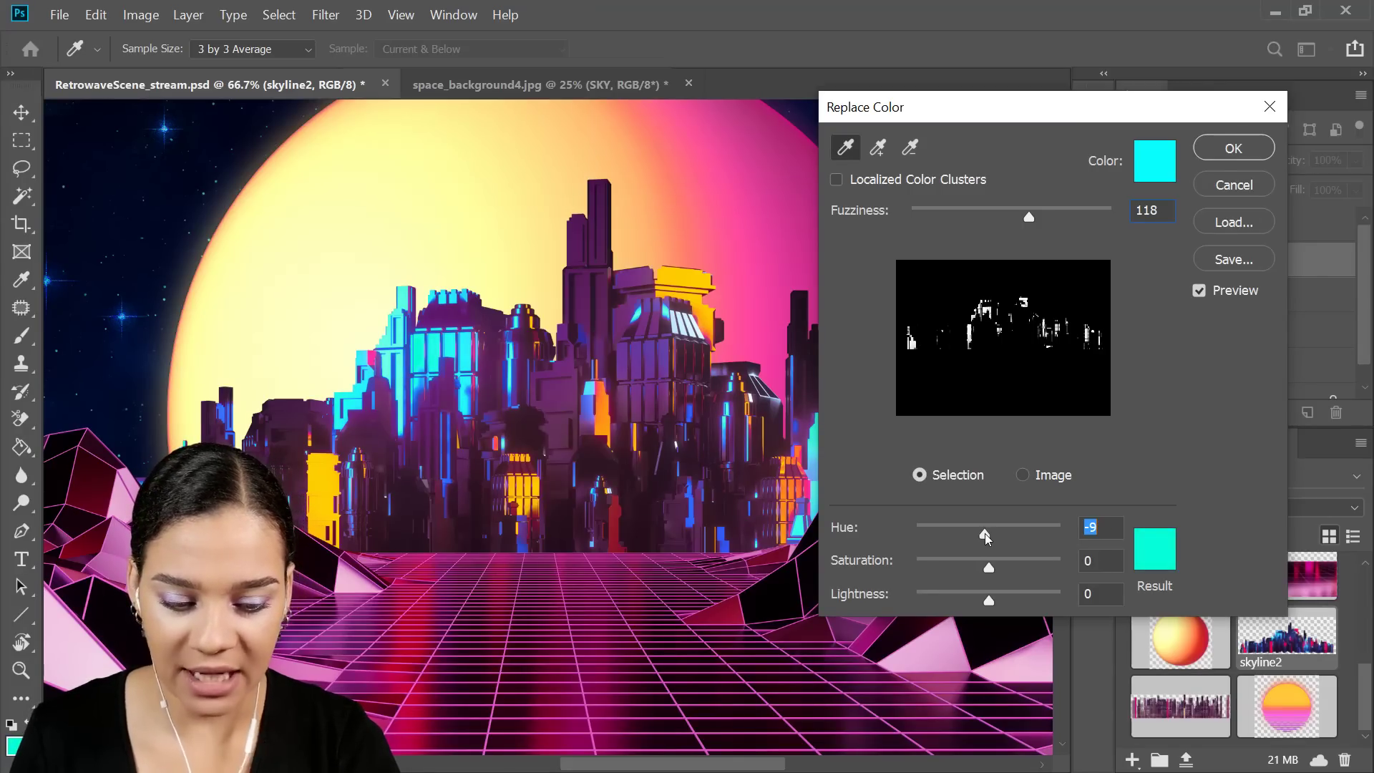
{"action": "left_click", "coordinate": [1243, 187]}
Examine the recoloured skyline against the planet, the starry sky and the ground grid.
{"action": "key", "text": "ctrl+minus"}
{"action": "key", "text": "ctrl+minus"}
{"action": "key", "text": "ctrl+minus"}
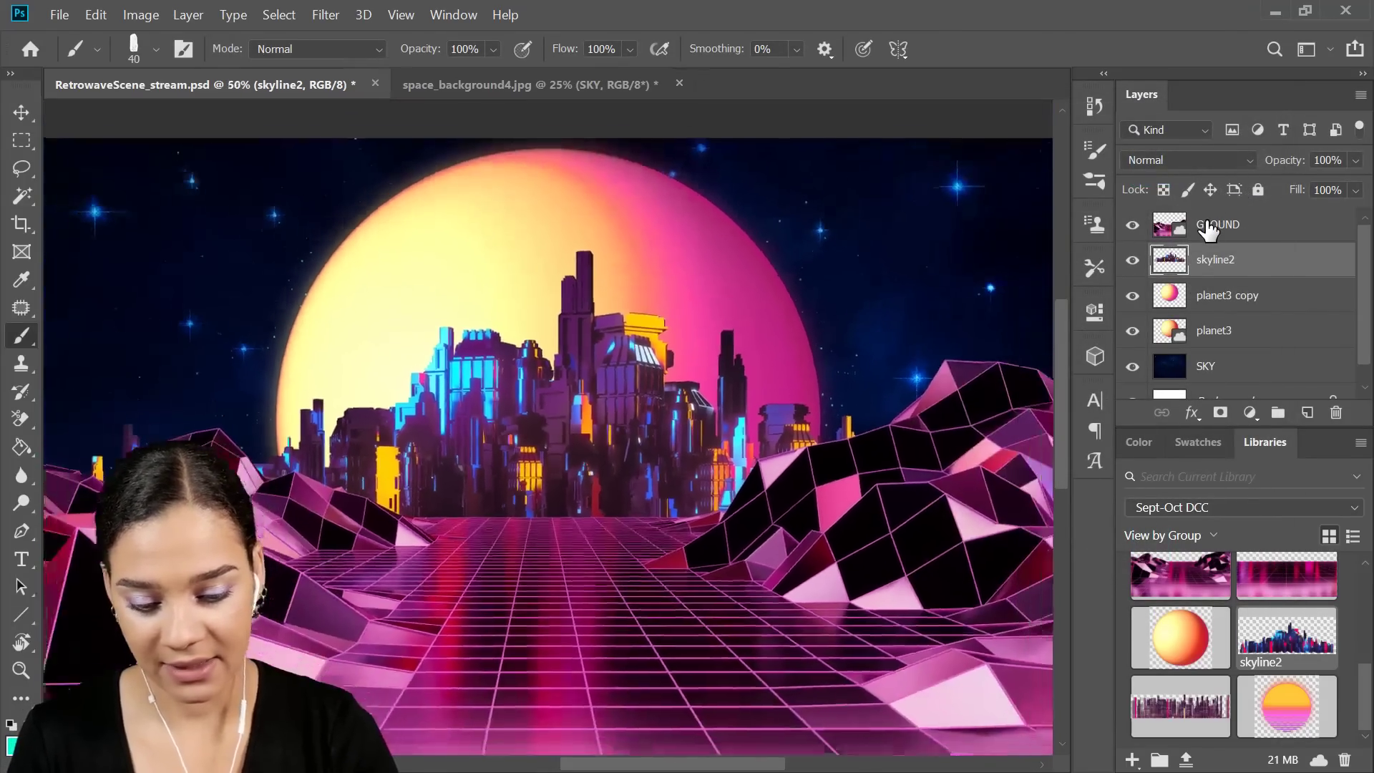
{"action": "key", "text": "ctrl+plus"}
{"action": "key", "text": "ctrl+plus"}
{"action": "key", "text": "ctrl+plus"}
{"action": "key", "text": "ctrl+plus"}
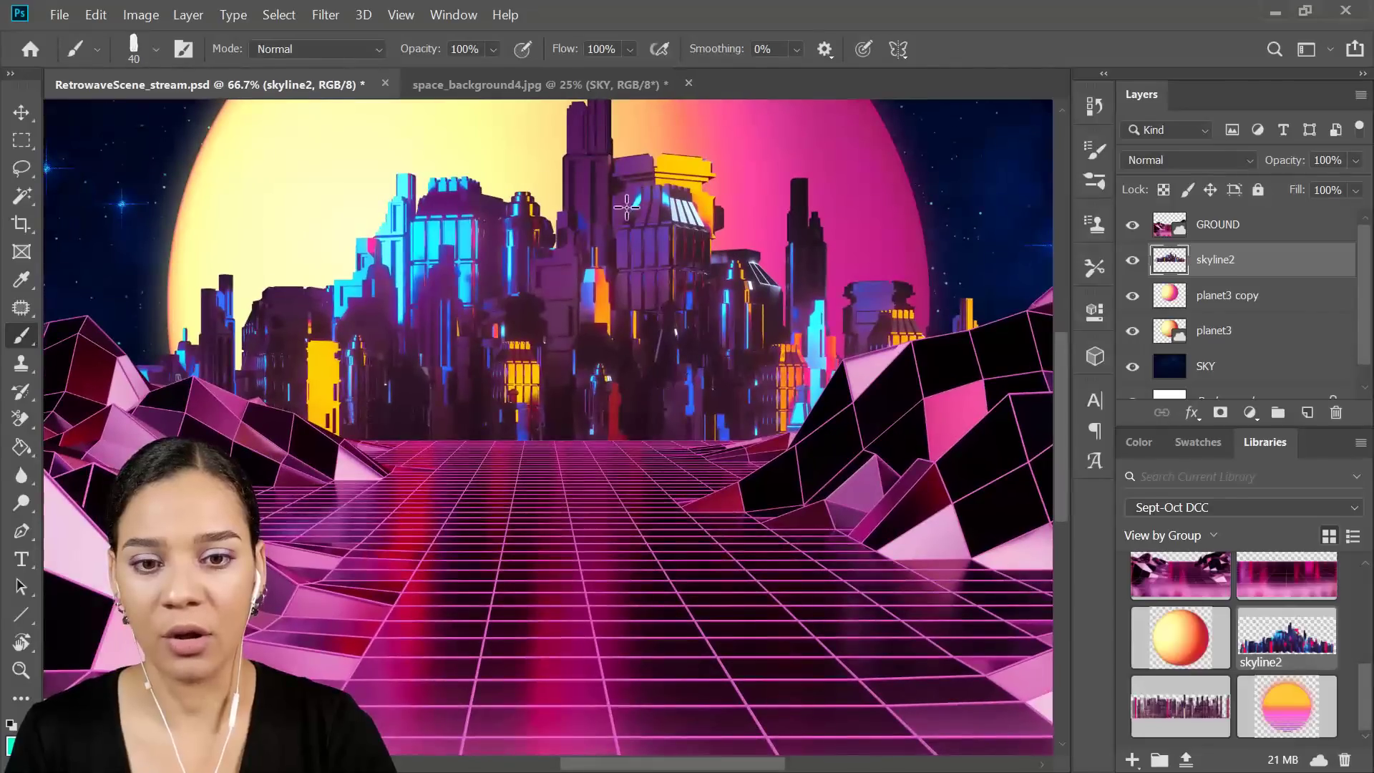
{"action": "left_click_drag", "start_coordinate": [757, 245], "coordinate": [644, 467]}
{"action": "left_click_drag", "start_coordinate": [721, 295], "coordinate": [756, 397]}
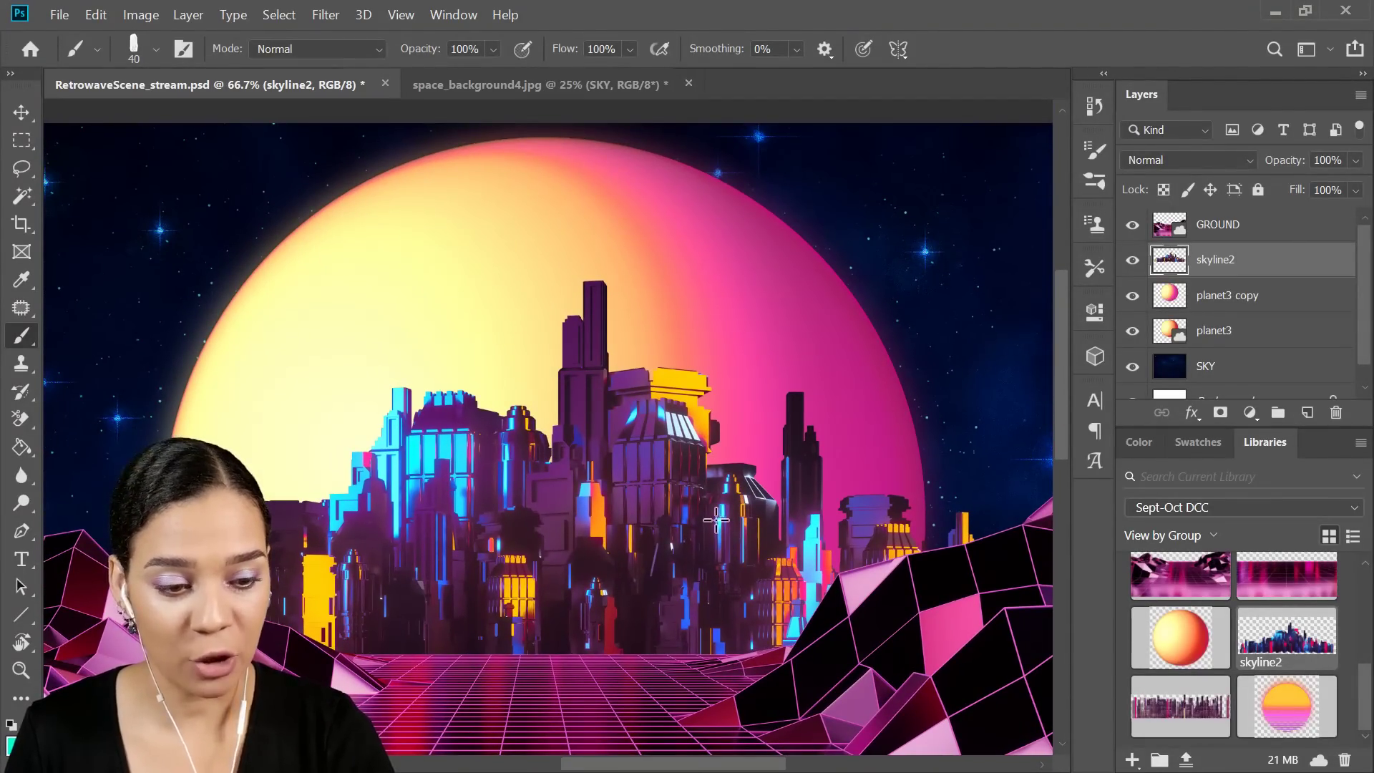
{"action": "left_click_drag", "start_coordinate": [698, 585], "coordinate": [681, 523]}
Sample the pale yellow area of the planet3 copy layer in Replace Color and set Hue -28, Saturation +96 and Lightness -11.
{"action": "left_click", "coordinate": [1268, 301]}
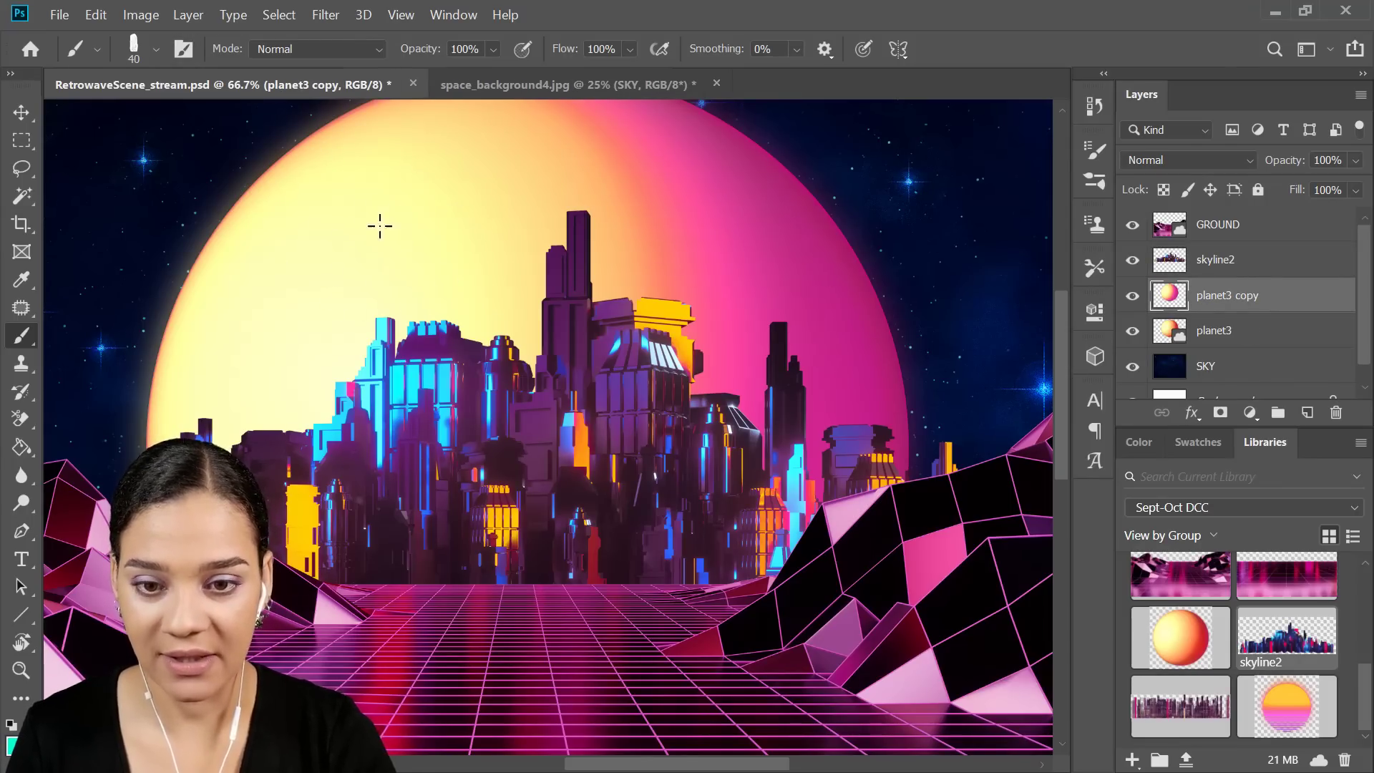
{"action": "left_click", "coordinate": [141, 16]}
{"action": "mouse_move", "coordinate": [211, 68]}
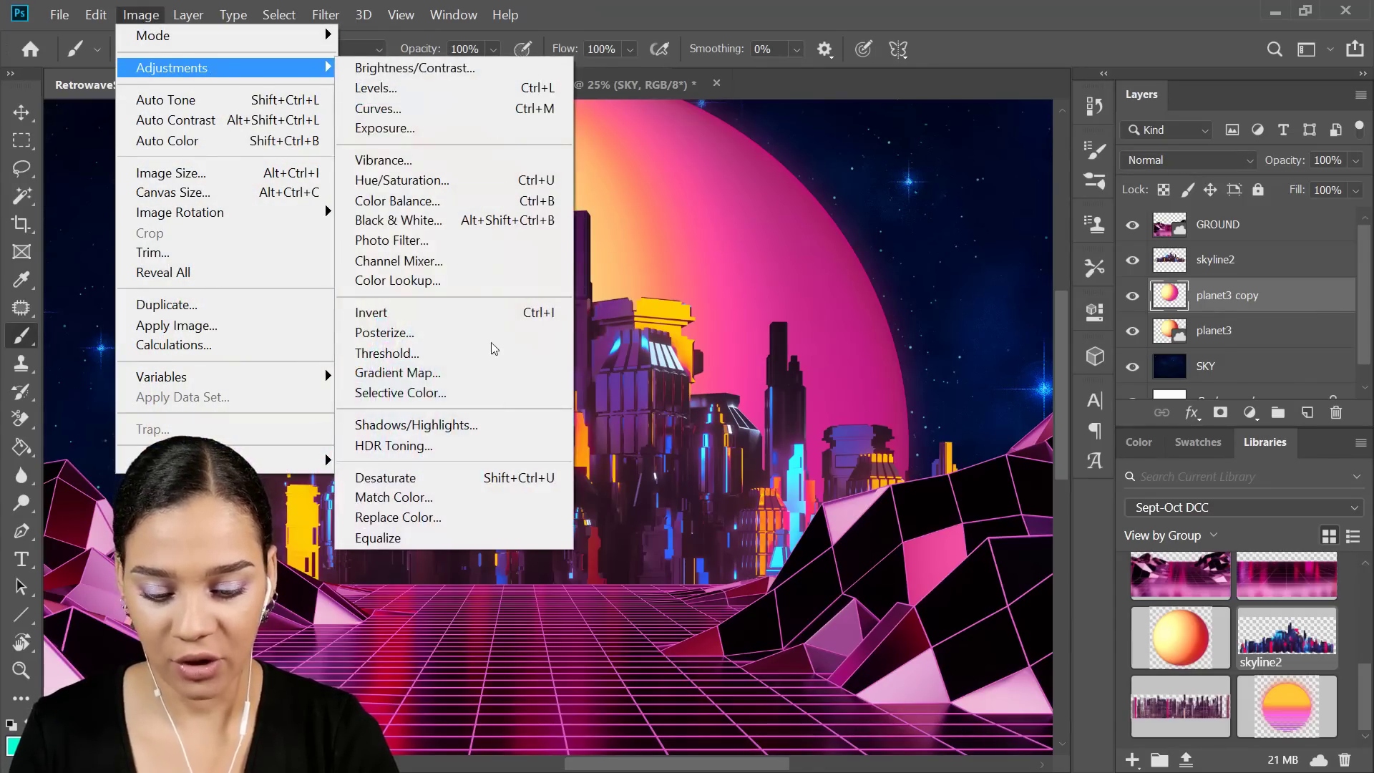
{"action": "left_click", "coordinate": [471, 517]}
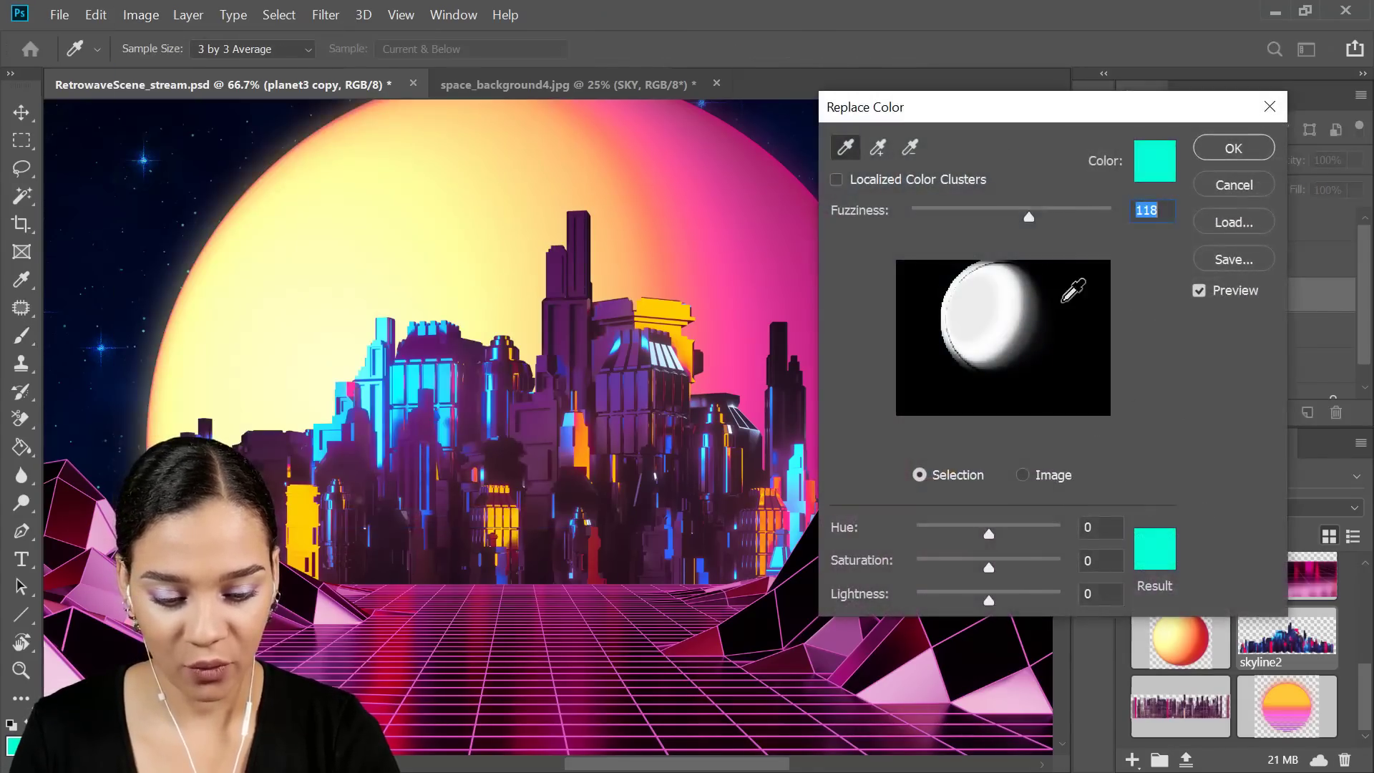
{"action": "left_click", "coordinate": [990, 296]}
{"action": "left_click_drag", "start_coordinate": [990, 539], "coordinate": [976, 600]}
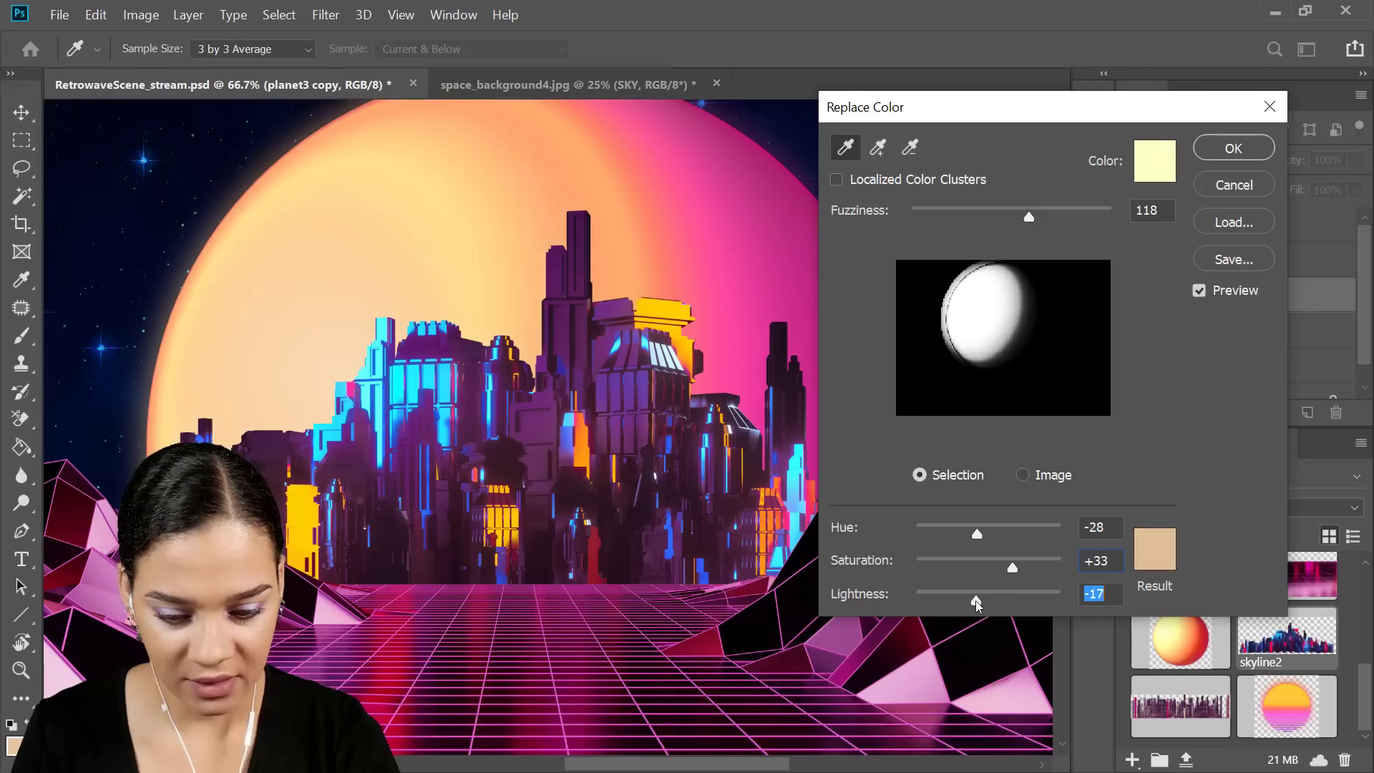
{"action": "mouse_move", "coordinate": [976, 534]}
{"action": "left_mouse_down"}
{"action": "mouse_move", "coordinate": [1020, 566]}
{"action": "mouse_move", "coordinate": [994, 536]}
{"action": "left_mouse_up"}
{"action": "left_click_drag", "start_coordinate": [984, 599], "coordinate": [1058, 569]}
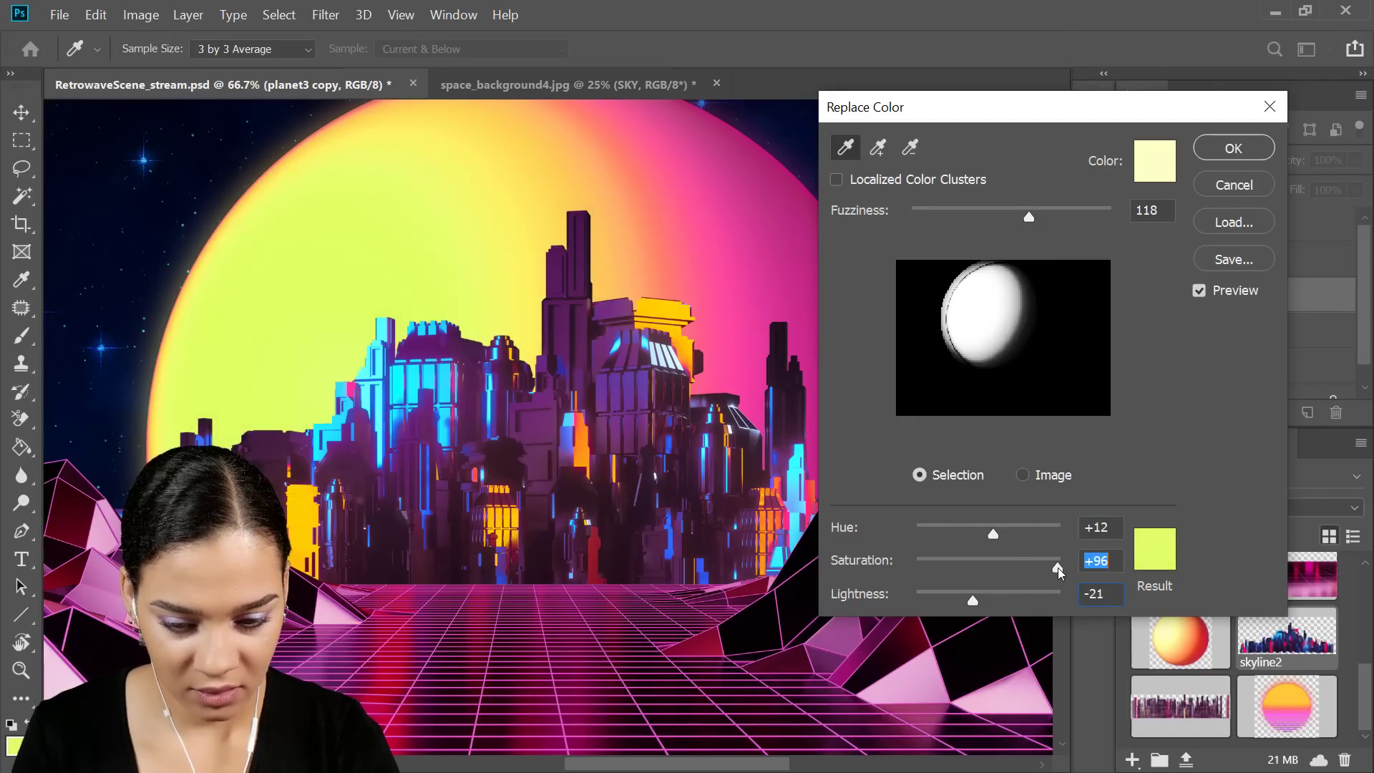
{"action": "left_click_drag", "start_coordinate": [992, 535], "coordinate": [990, 538]}
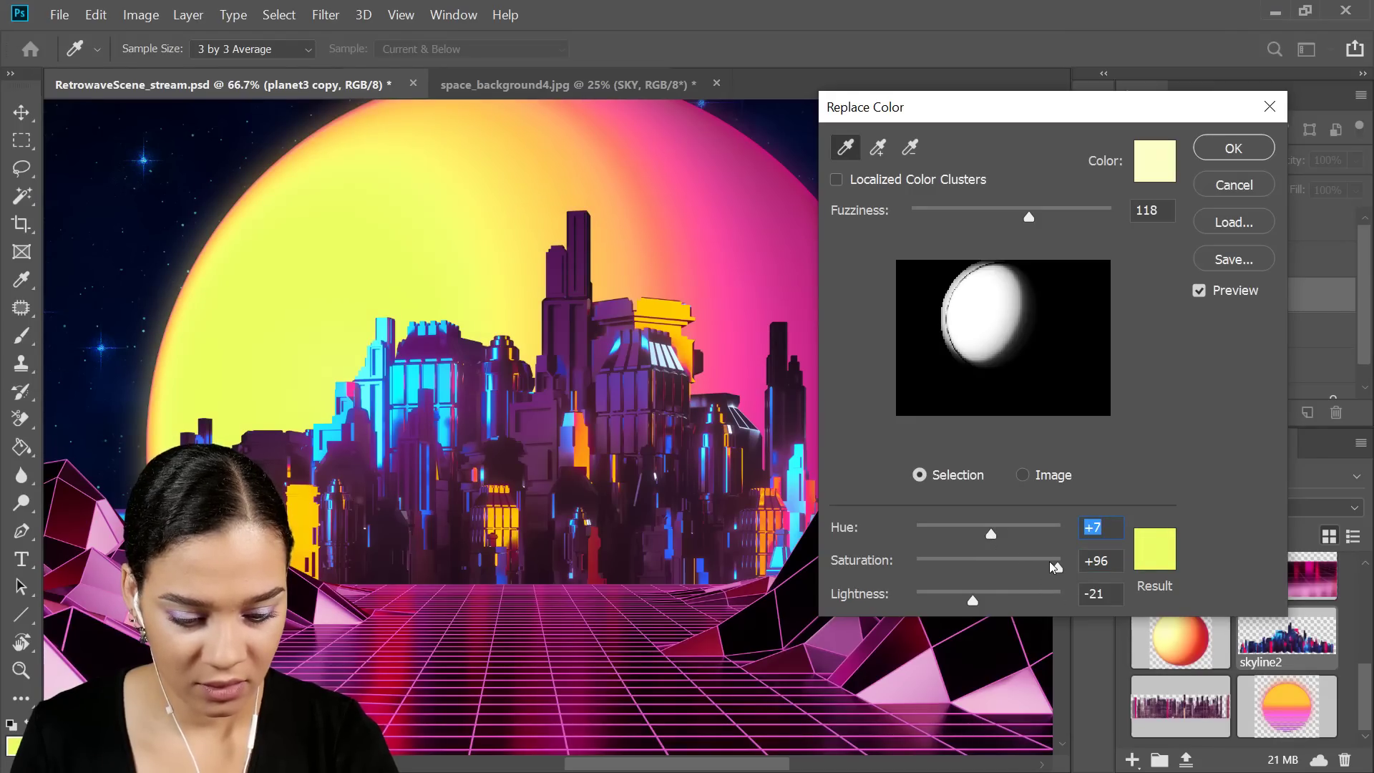
{"action": "left_click_drag", "start_coordinate": [976, 599], "coordinate": [980, 600]}
{"action": "left_click_drag", "start_coordinate": [991, 538], "coordinate": [980, 532]}
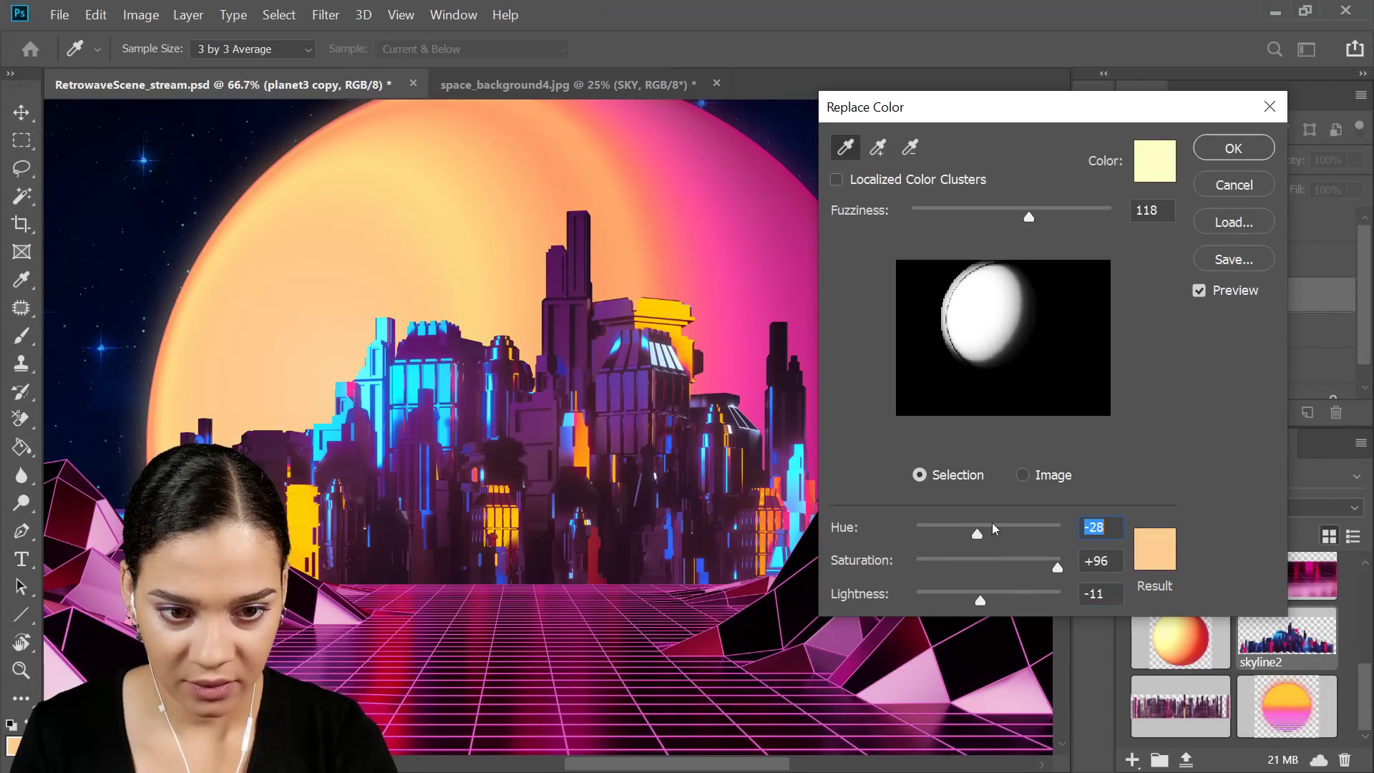
Add the planet's darker yellow and orange tones to the Replace Color selection and apply the recolouring.
{"action": "left_click", "coordinate": [878, 148]}
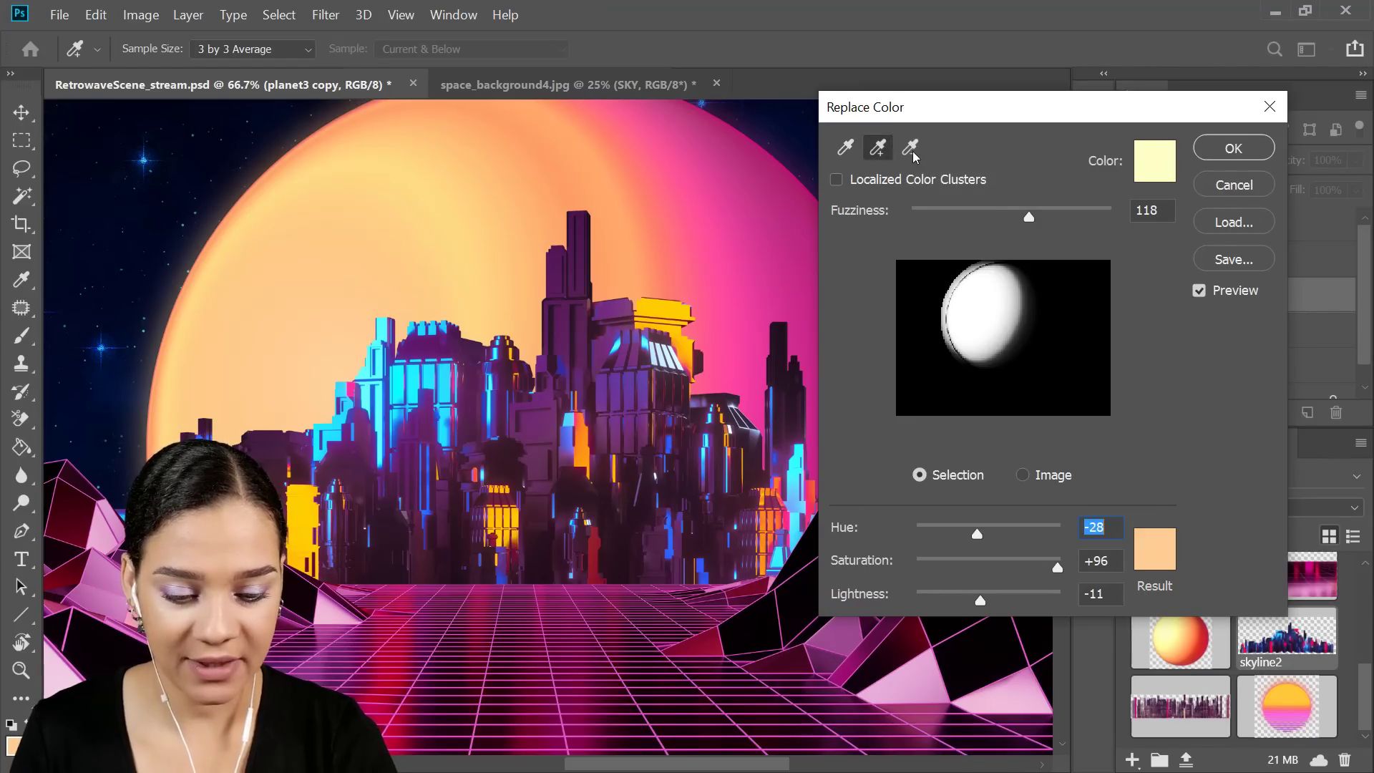
{"action": "left_click", "coordinate": [501, 156]}
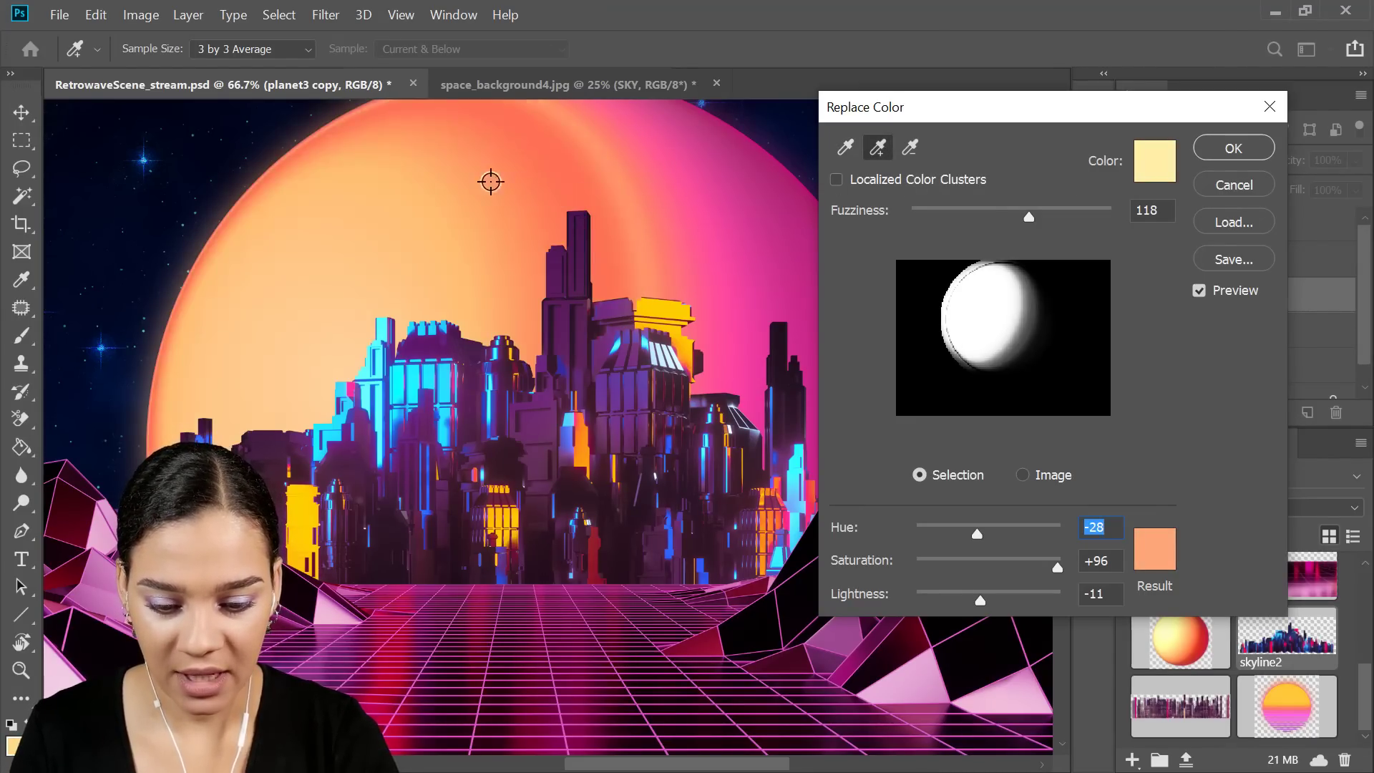
{"action": "left_click", "coordinate": [591, 144]}
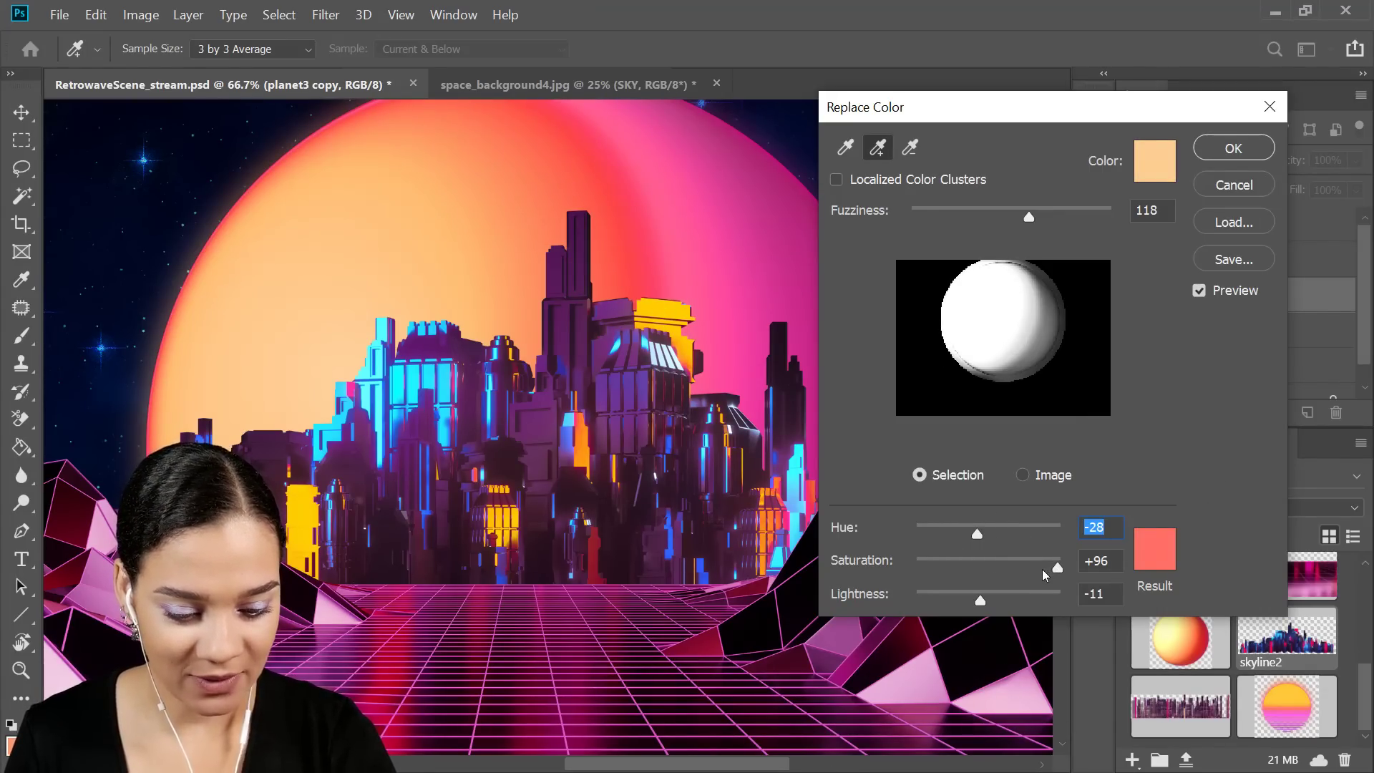
{"action": "left_click_drag", "start_coordinate": [980, 593], "coordinate": [979, 597]}
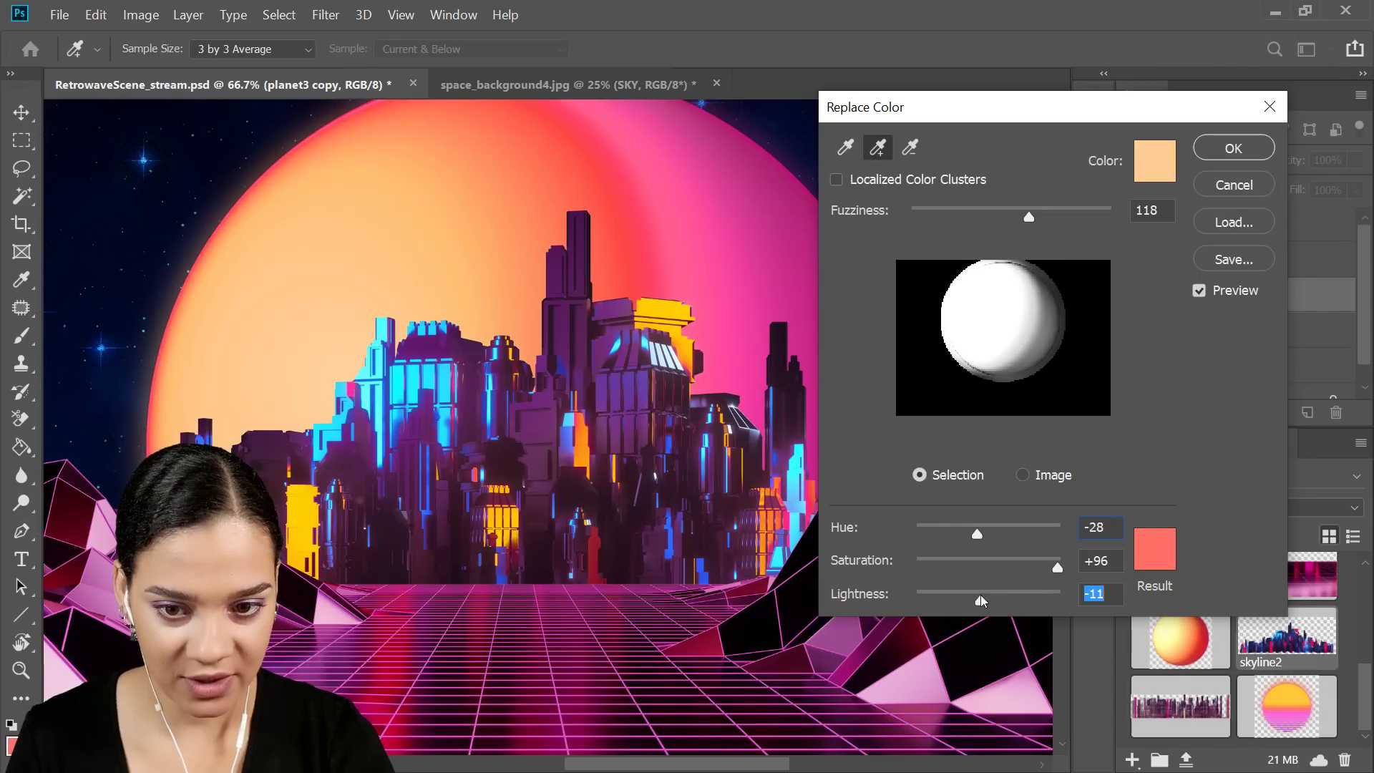
{"action": "left_click", "coordinate": [1247, 147]}
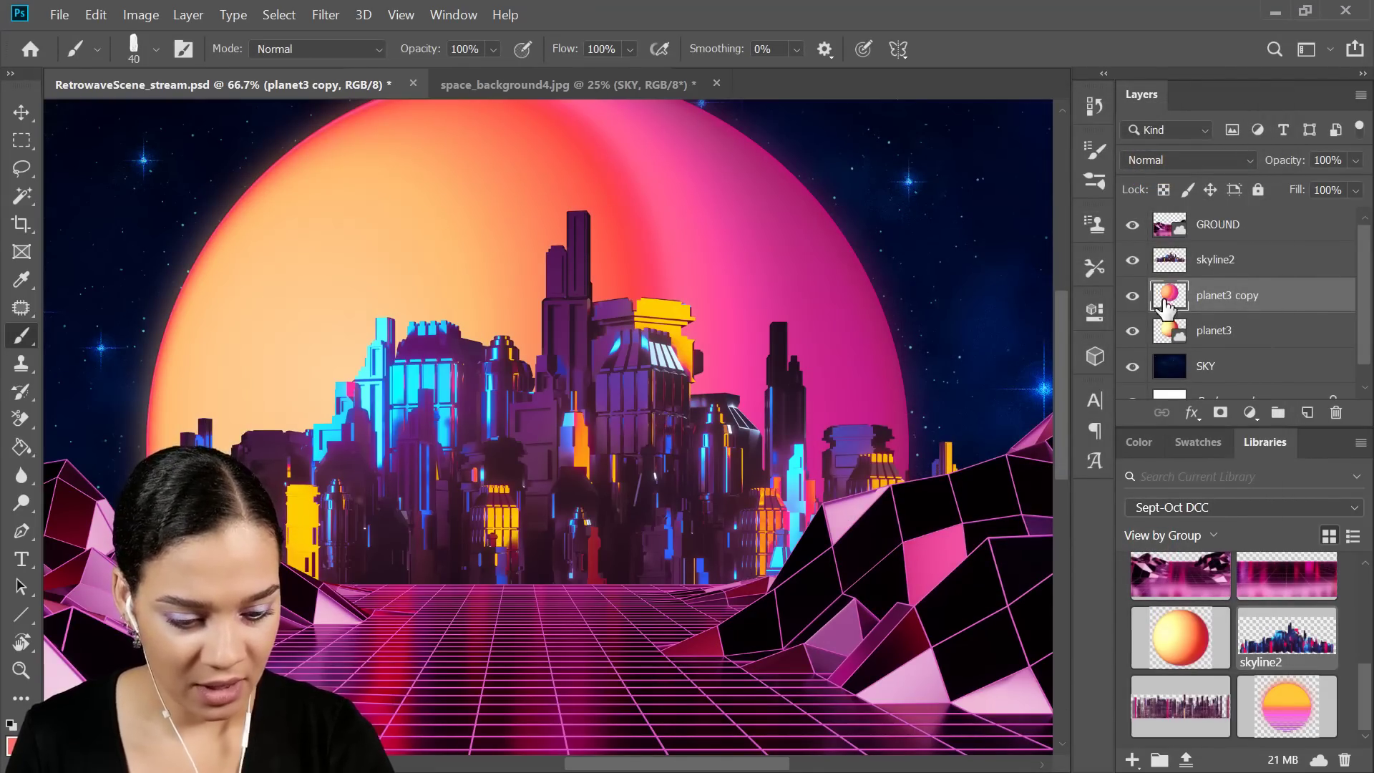
{"action": "left_click", "coordinate": [187, 14]}
{"action": "mouse_move", "coordinate": [141, 14]}
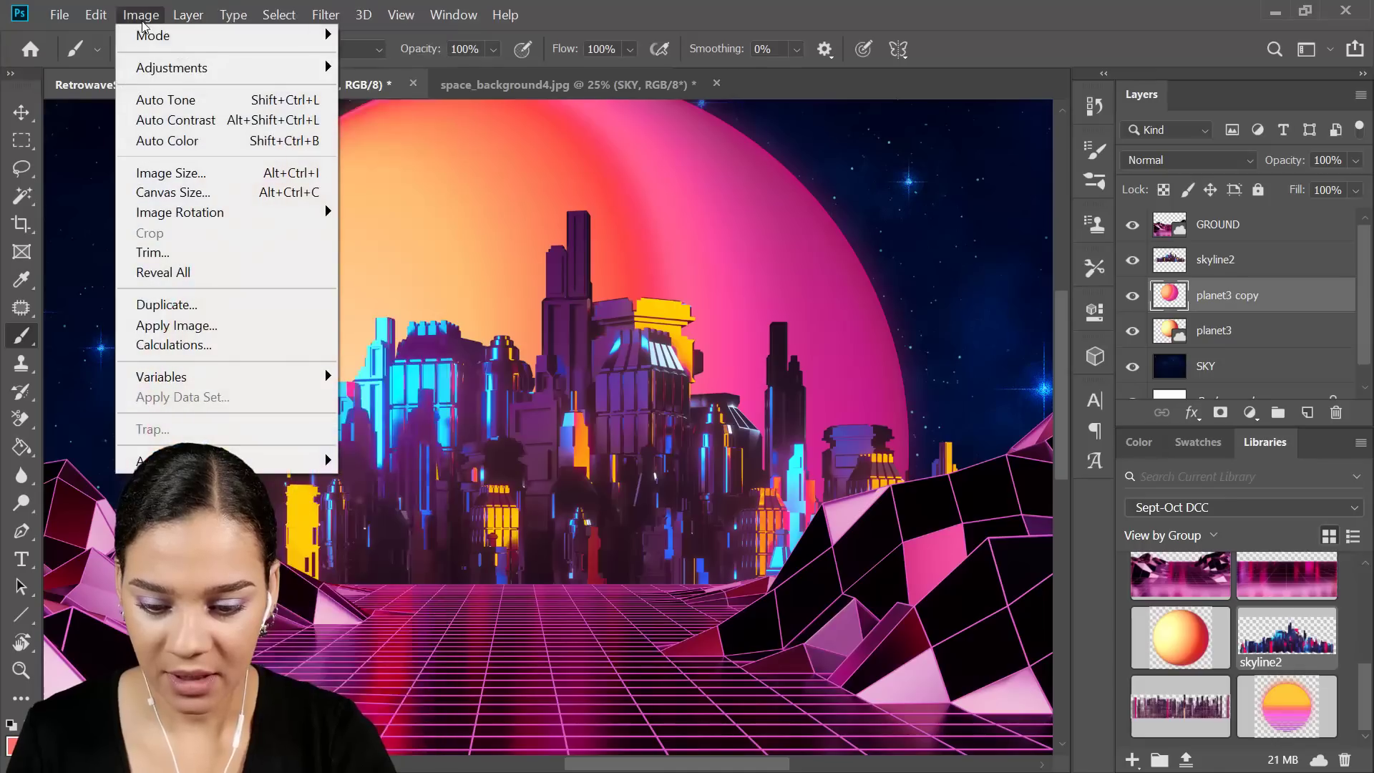
{"action": "mouse_move", "coordinate": [179, 68]}
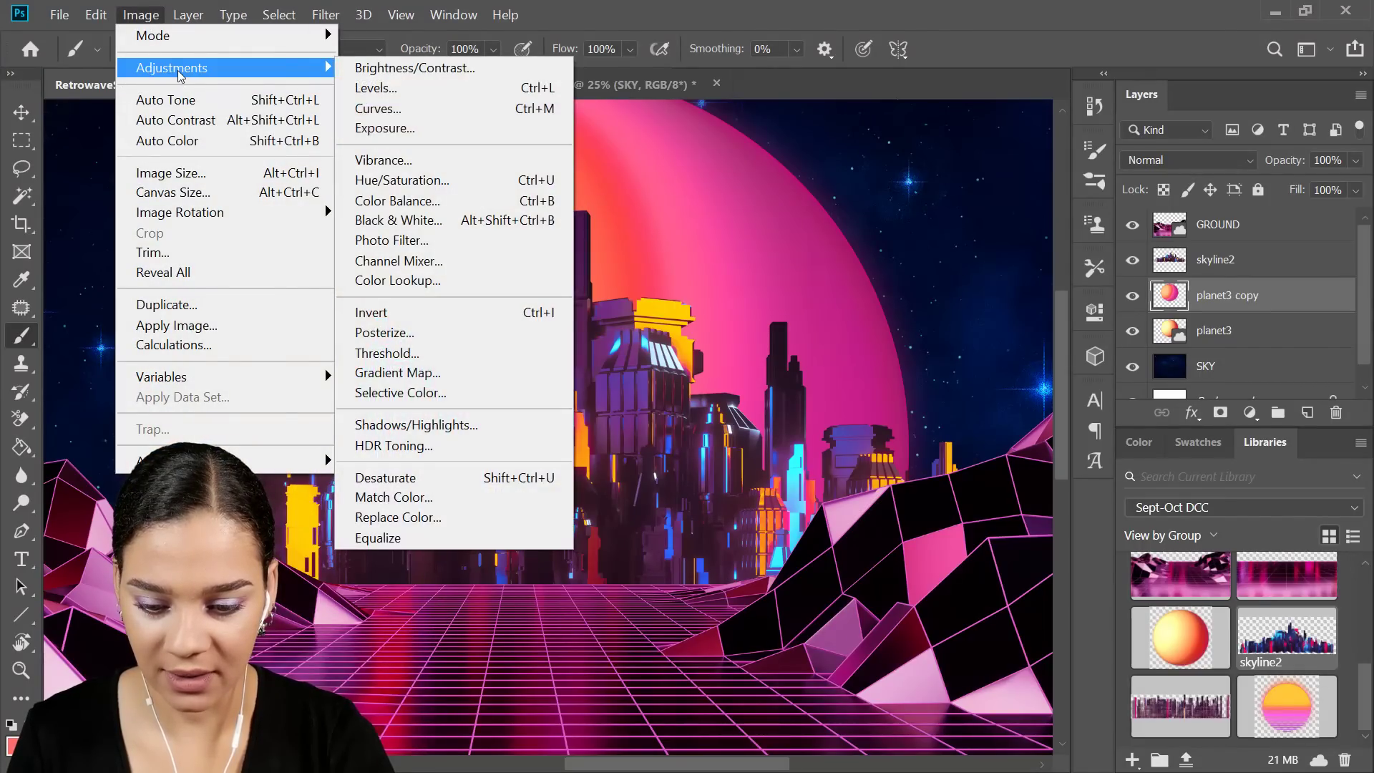
{"action": "left_click", "coordinate": [466, 518]}
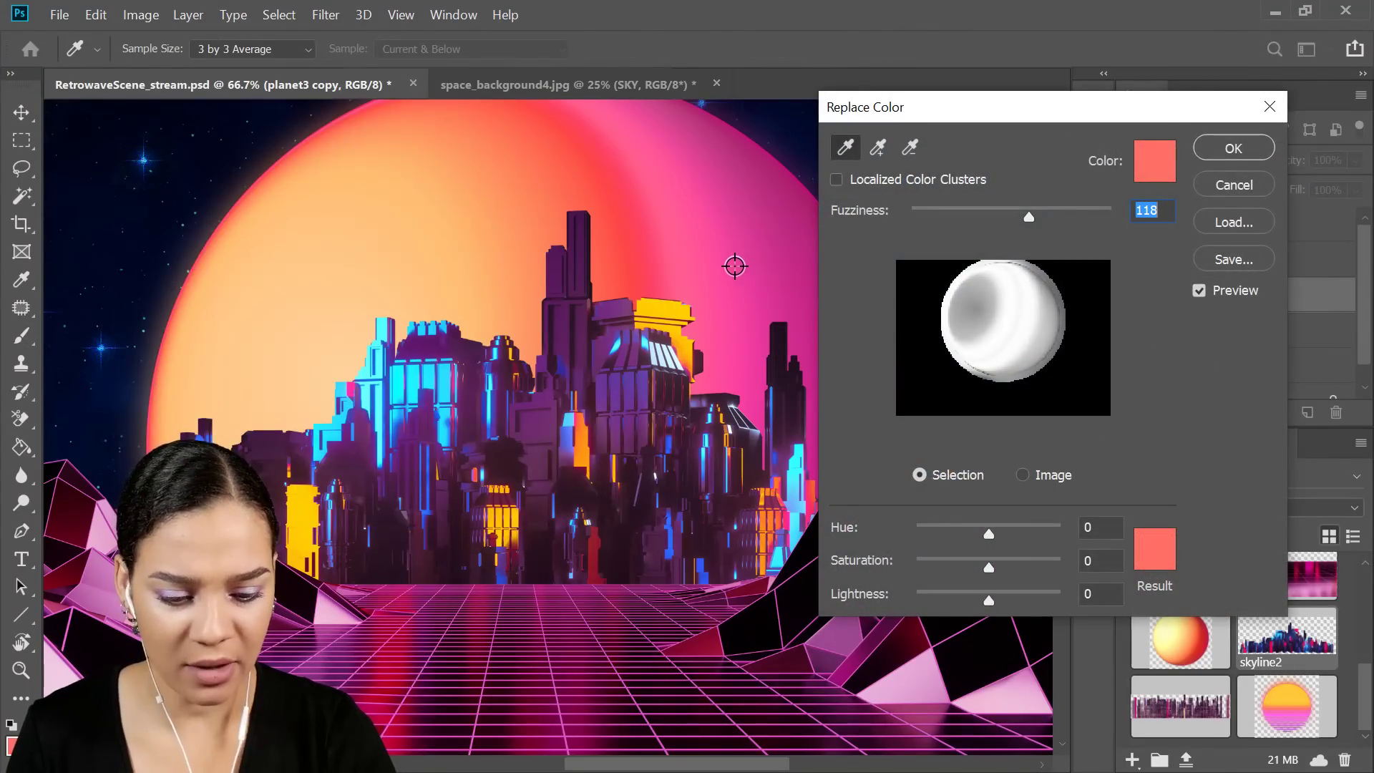
{"action": "left_click", "coordinate": [735, 265]}
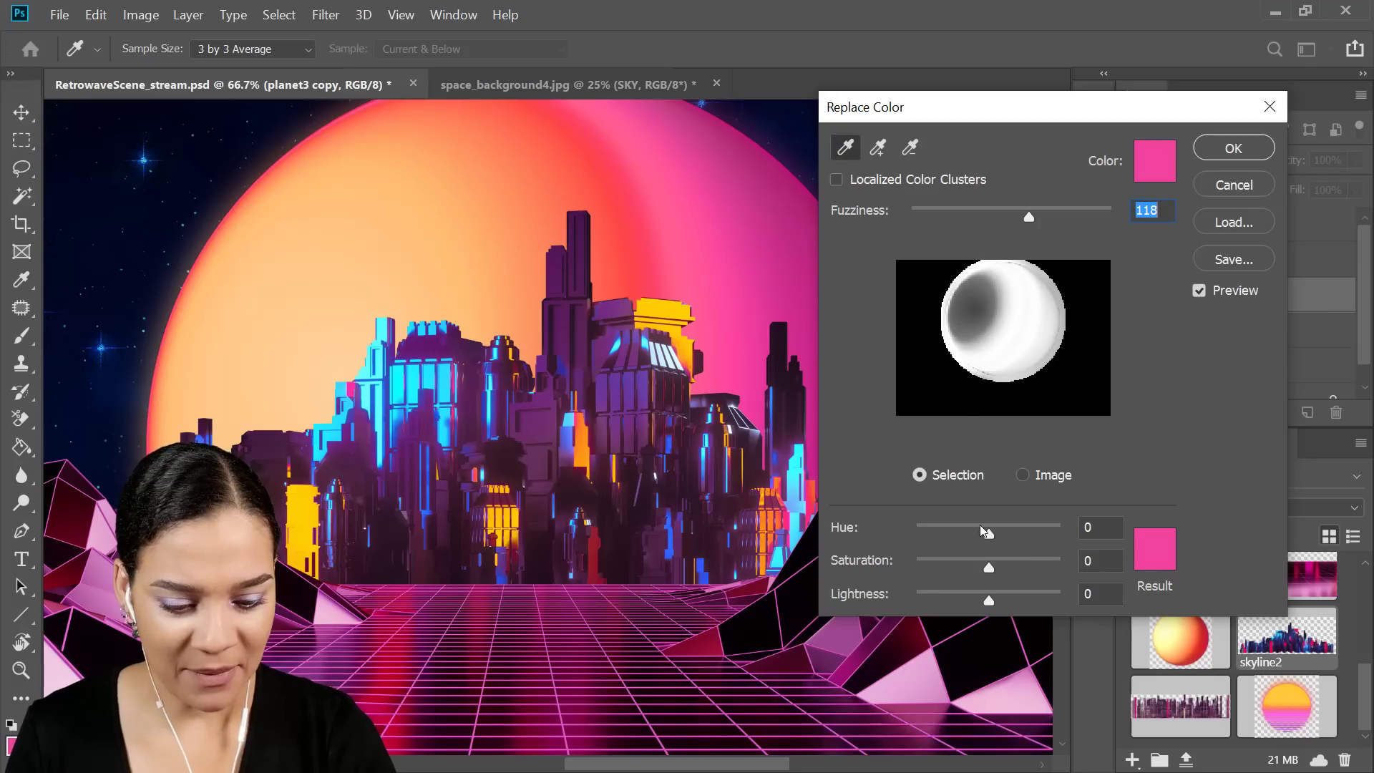
{"action": "mouse_move", "coordinate": [986, 534]}
{"action": "left_mouse_down"}
{"action": "mouse_move", "coordinate": [999, 533]}
{"action": "mouse_move", "coordinate": [982, 534]}
{"action": "left_mouse_up"}
{"action": "left_click_drag", "start_coordinate": [989, 605], "coordinate": [1008, 568]}
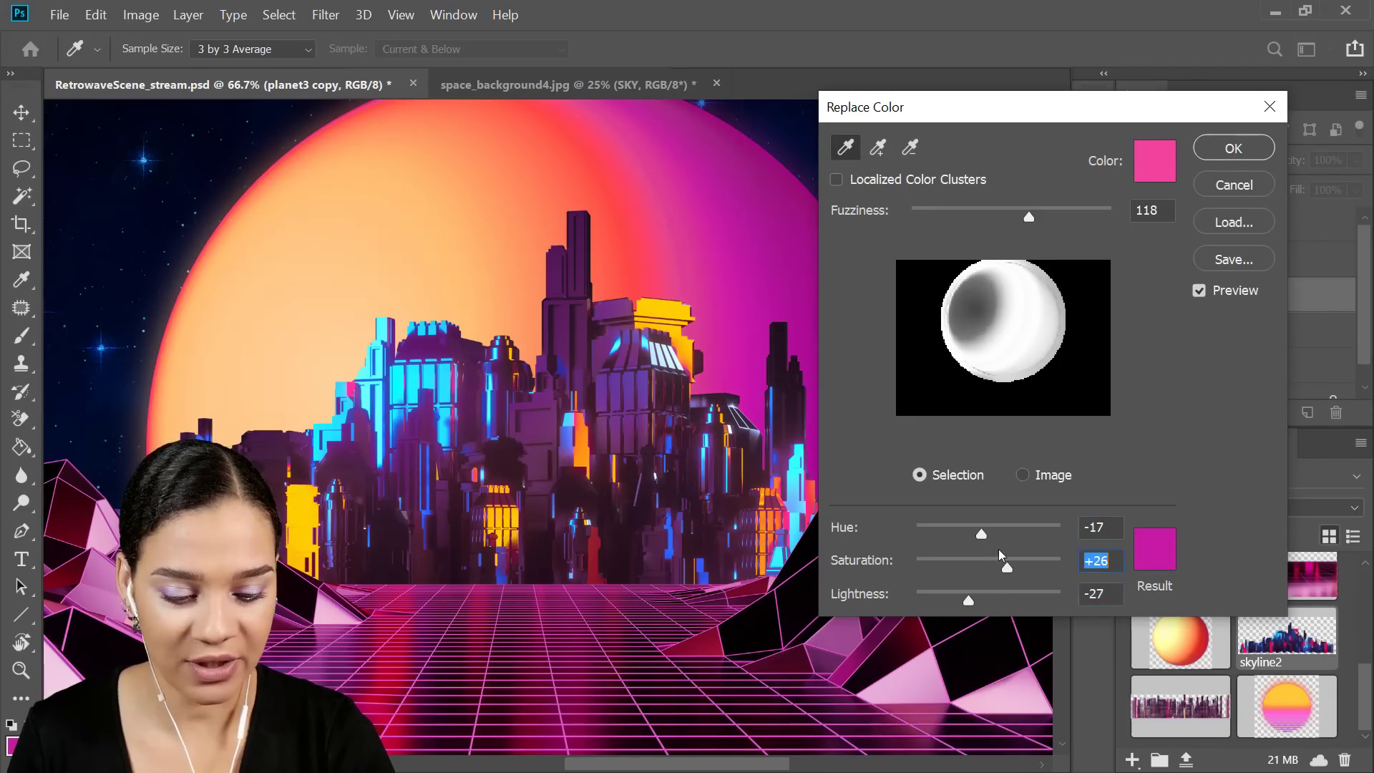
{"action": "mouse_move", "coordinate": [978, 539]}
{"action": "left_mouse_down"}
{"action": "mouse_move", "coordinate": [994, 539]}
{"action": "mouse_move", "coordinate": [981, 556]}
{"action": "left_mouse_up"}
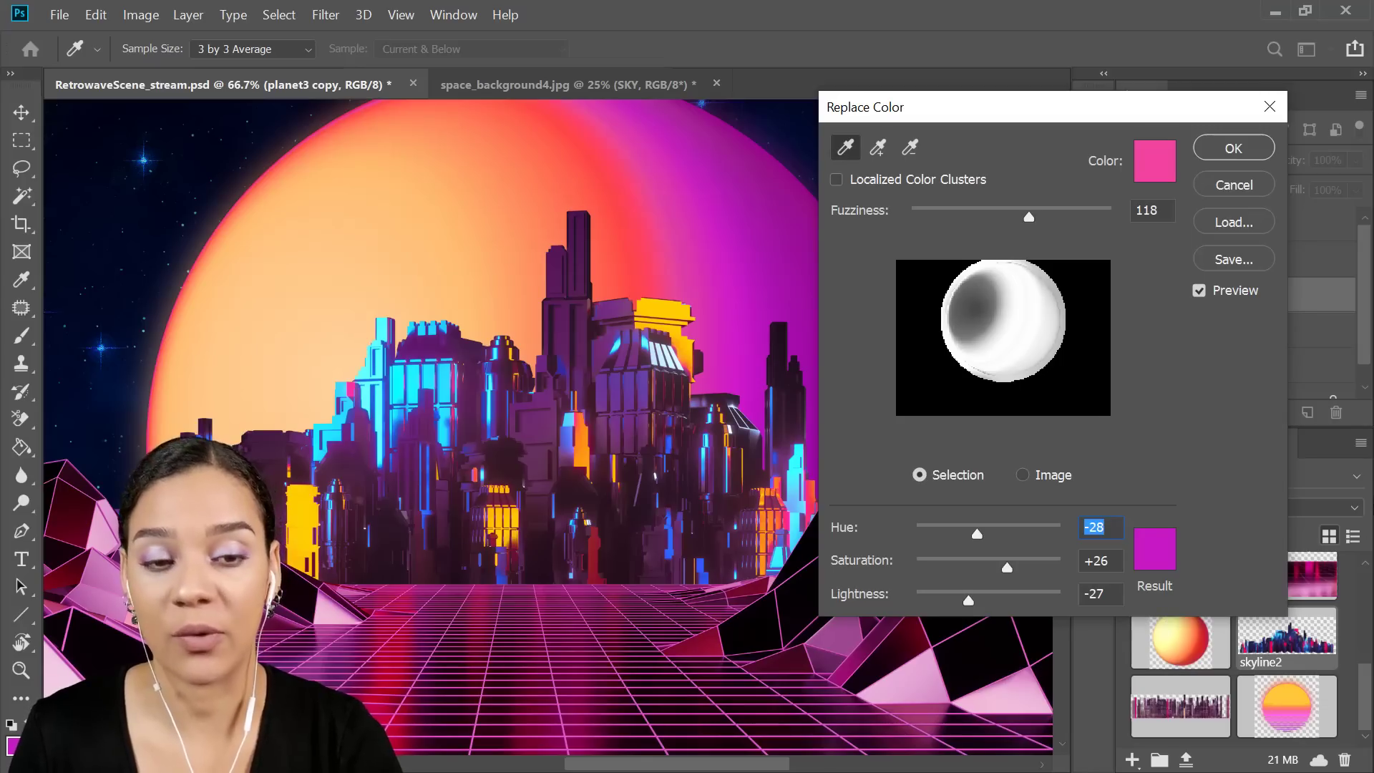
{"action": "left_click", "coordinate": [1234, 184]}
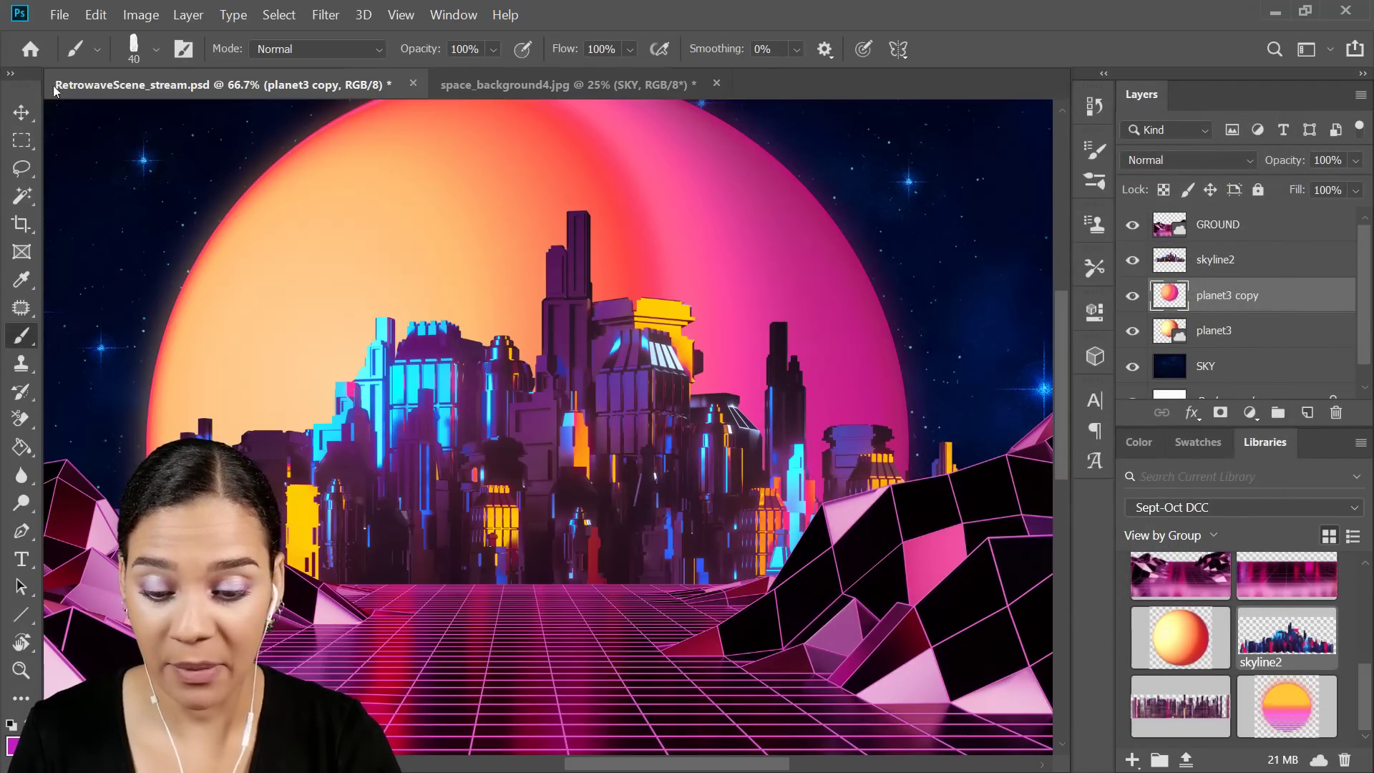
{"action": "left_click", "coordinate": [140, 14]}
{"action": "mouse_move", "coordinate": [104, 18]}
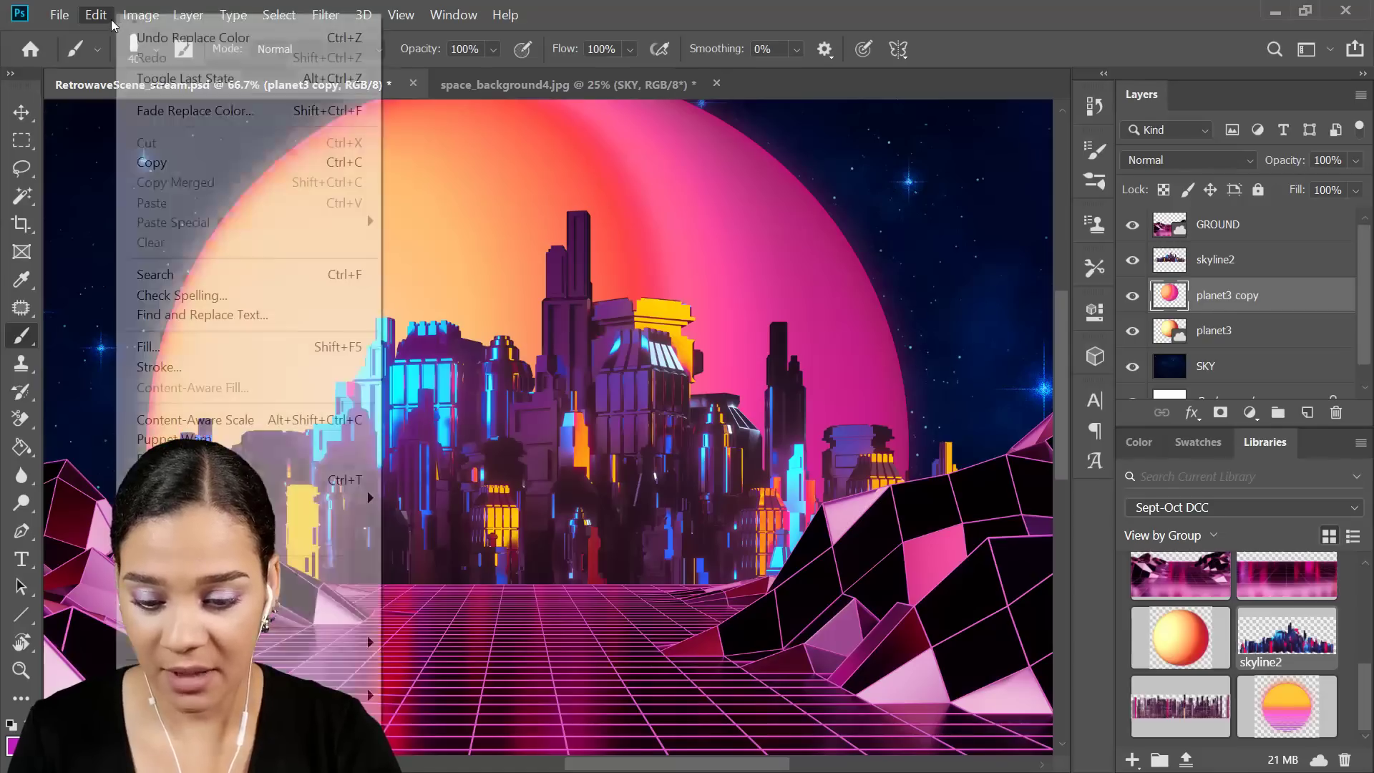
{"action": "mouse_move", "coordinate": [175, 68]}
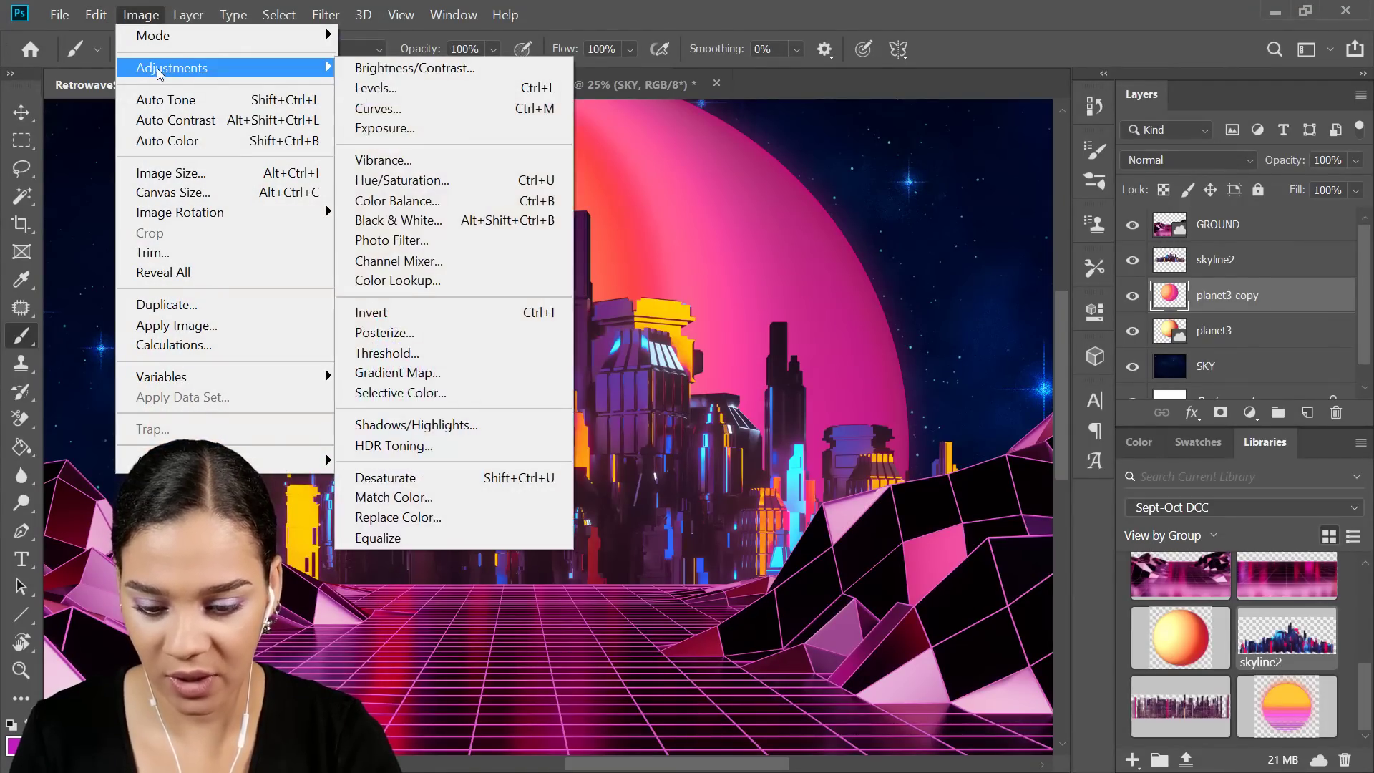
{"action": "left_click", "coordinate": [442, 373]}
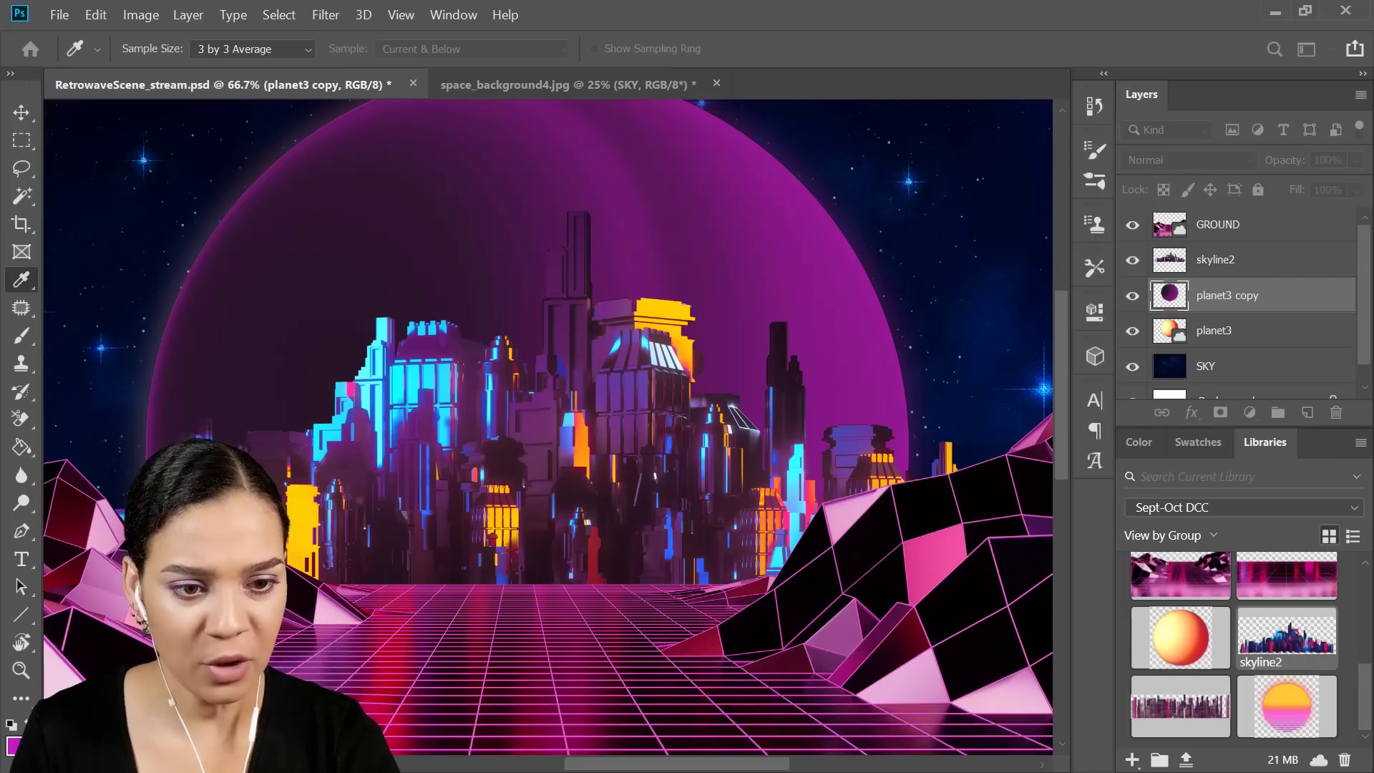
{"action": "left_click_drag", "start_coordinate": [1038, 196], "coordinate": [1030, 151]}
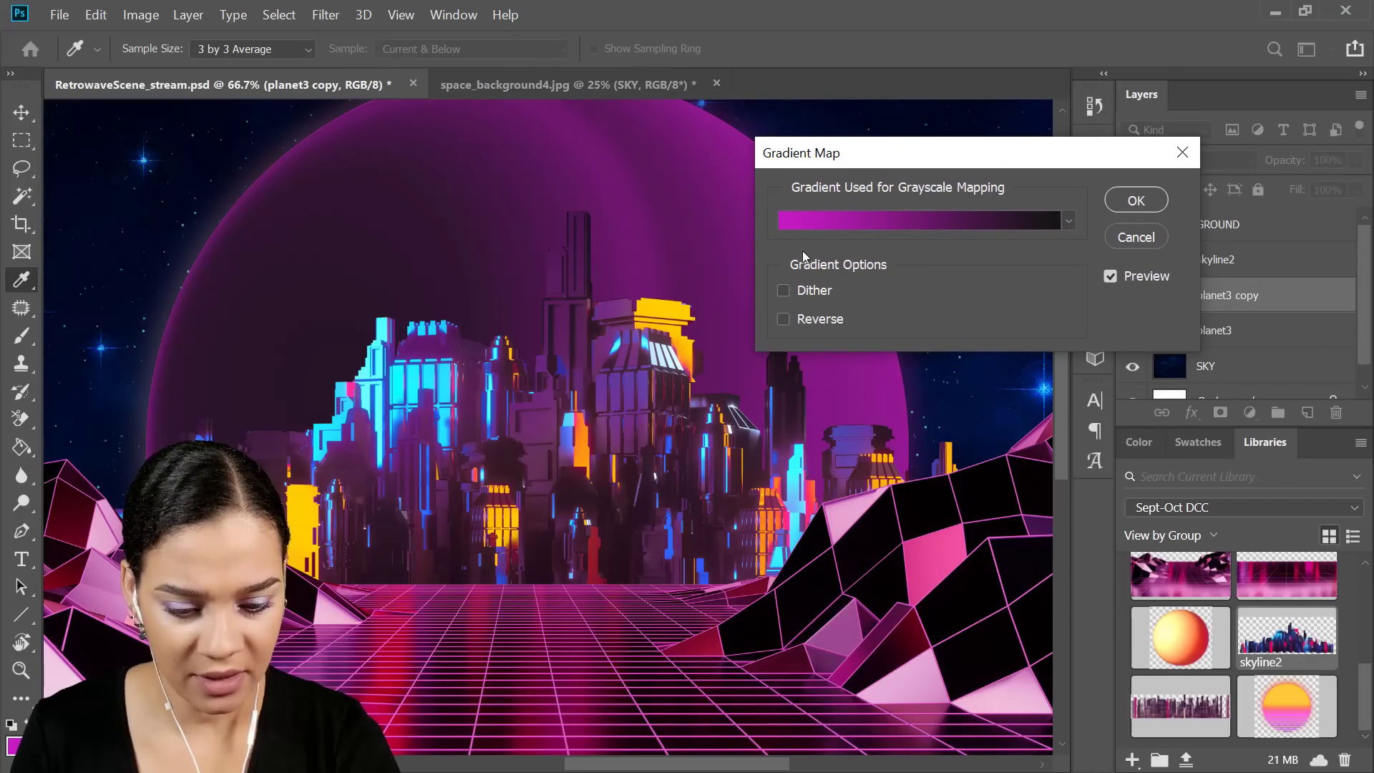
{"action": "left_click", "coordinate": [830, 221]}
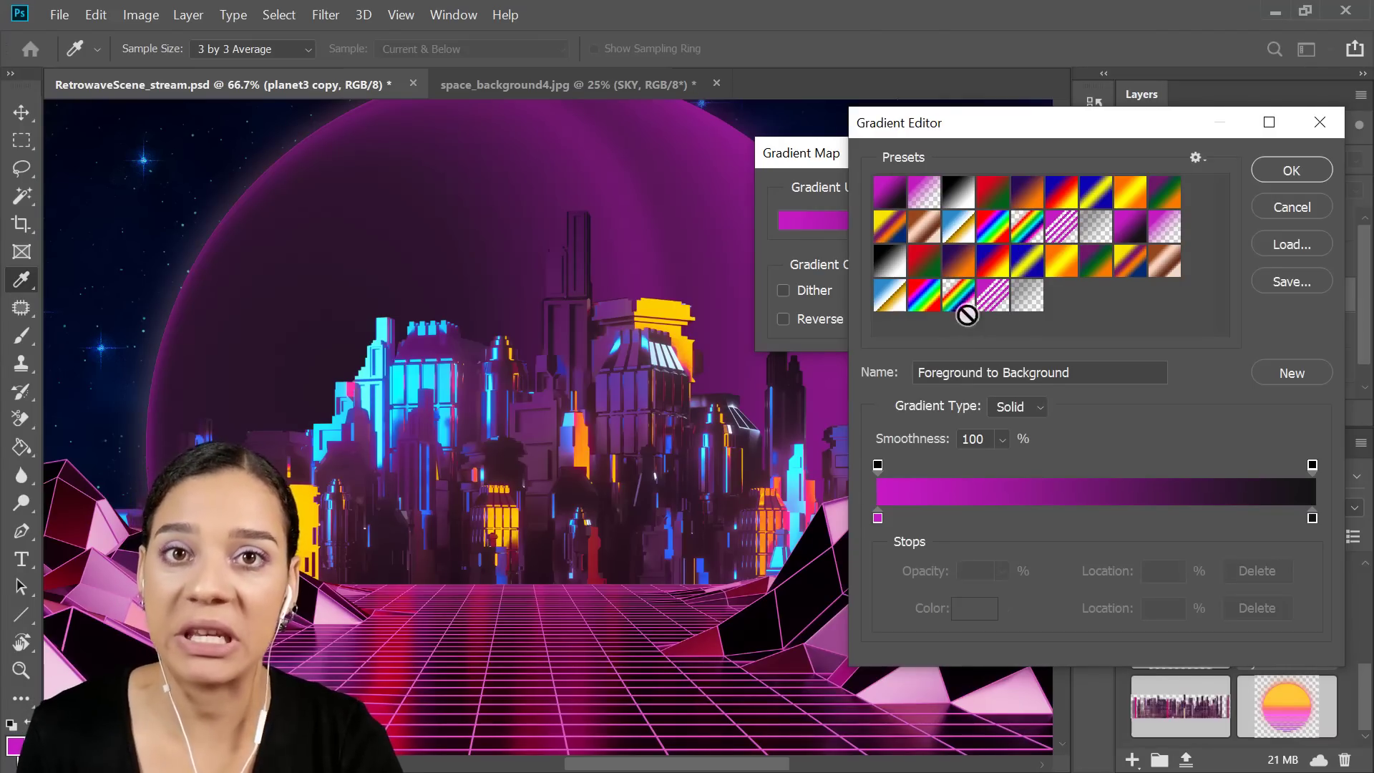
{"action": "left_click", "coordinate": [1029, 194]}
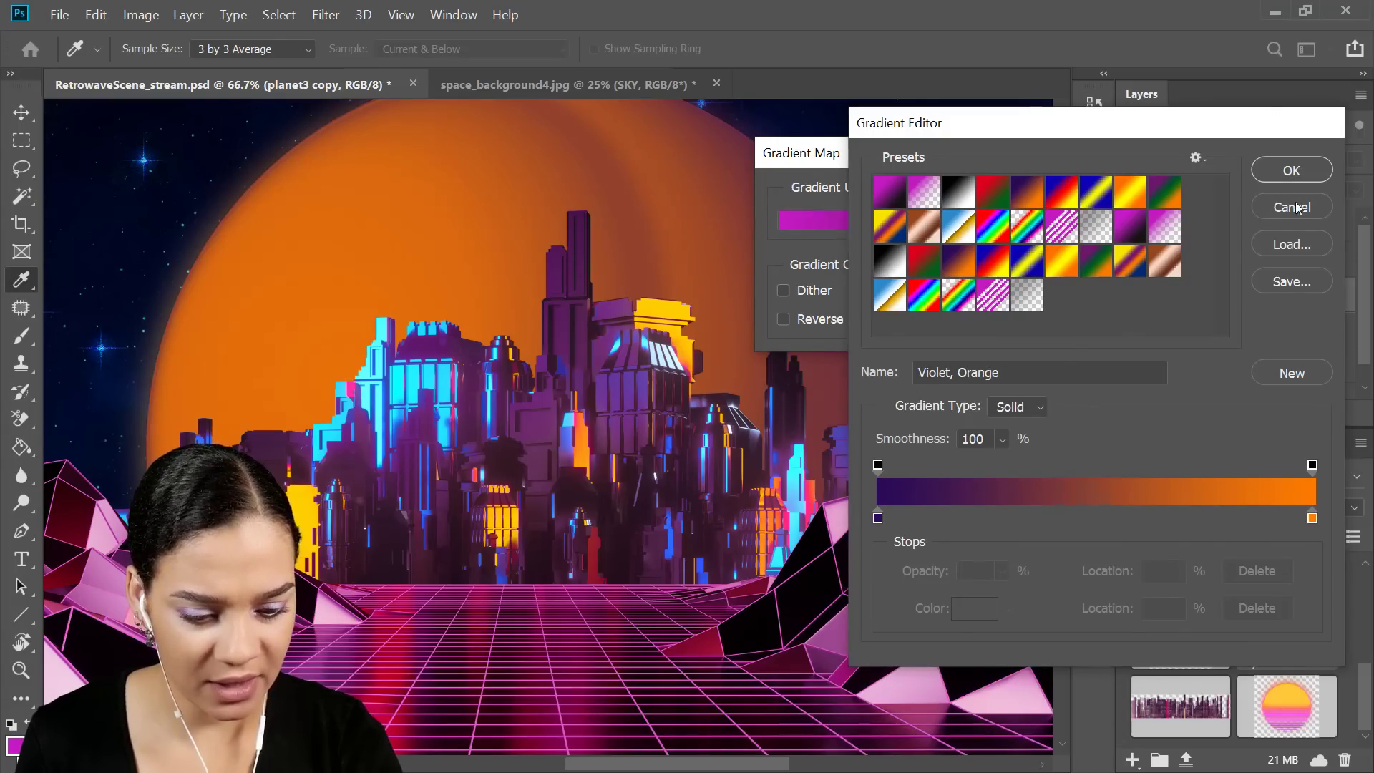
{"action": "left_click", "coordinate": [1290, 207]}
{"action": "left_click", "coordinate": [1144, 238]}
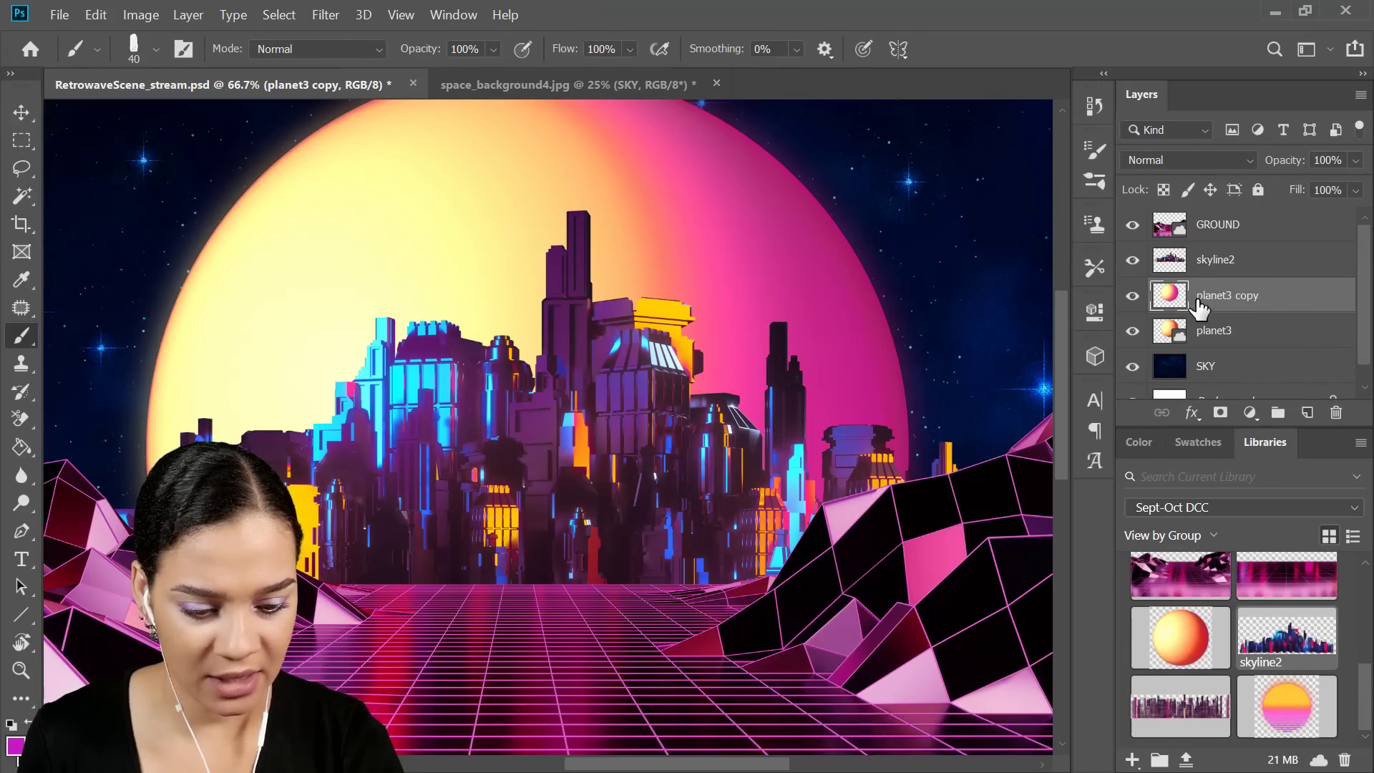
Hide the planet3 copy layer and start a Gradient Map on the planet3 layer with the Violet, Orange preset.
{"action": "left_click", "coordinate": [1133, 299]}
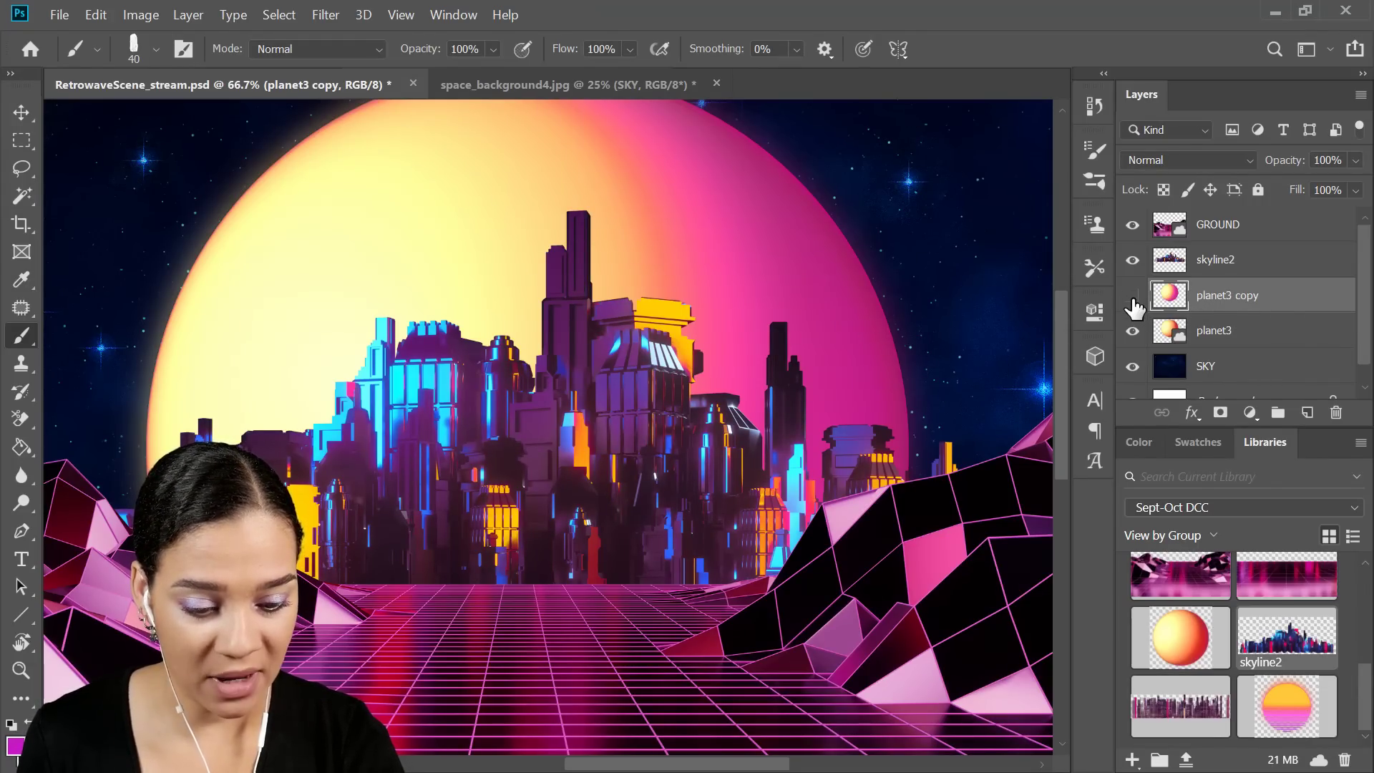
{"action": "left_click", "coordinate": [1253, 342]}
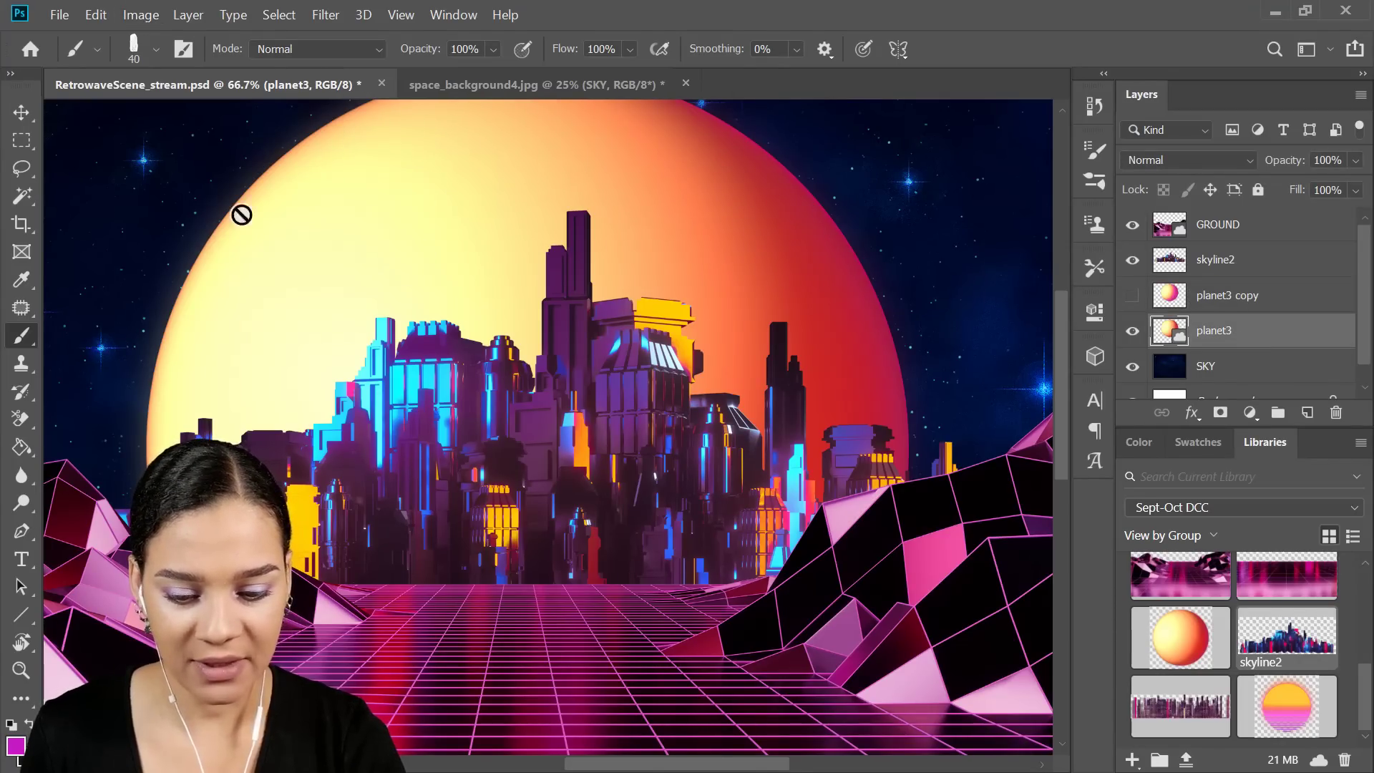
{"action": "left_click", "coordinate": [135, 15]}
{"action": "mouse_move", "coordinate": [175, 67]}
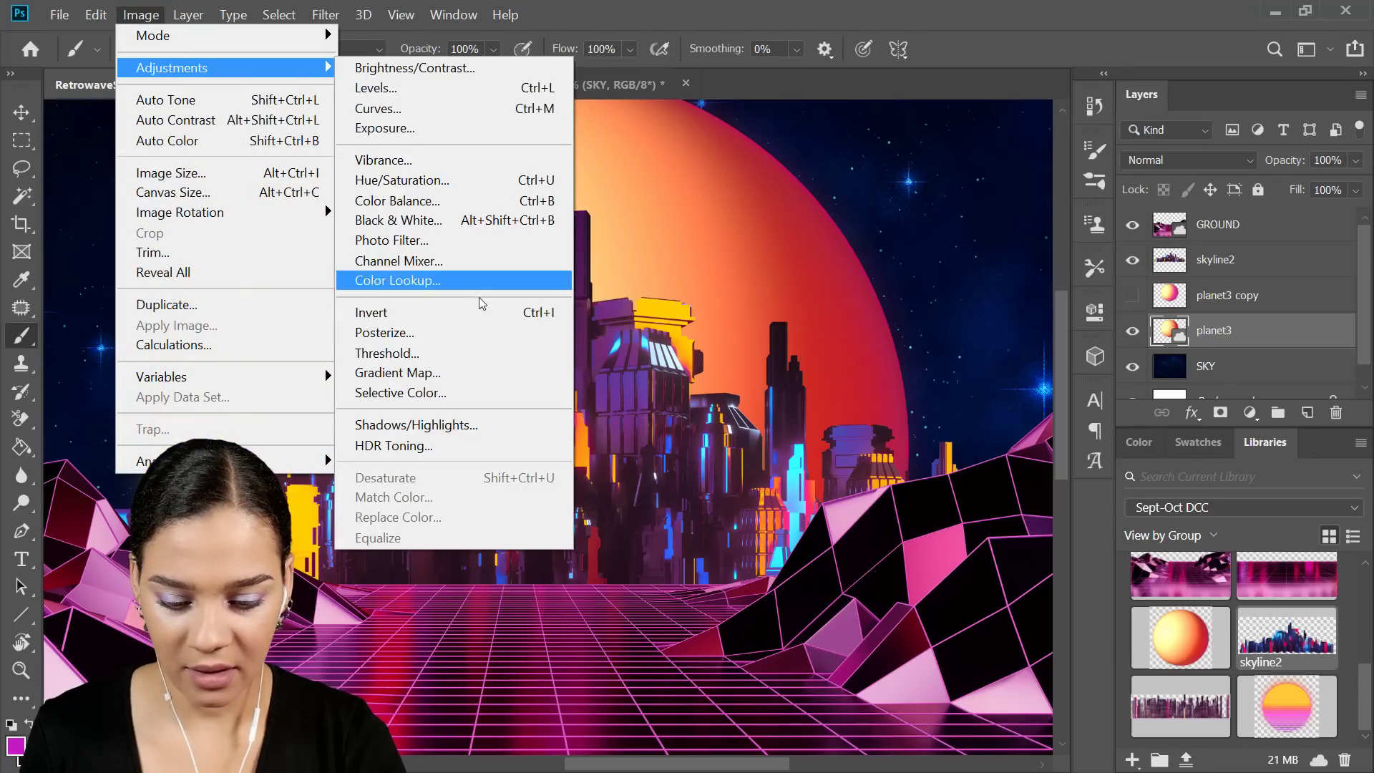
{"action": "left_click", "coordinate": [478, 373]}
{"action": "left_click_drag", "start_coordinate": [742, 177], "coordinate": [1056, 199]}
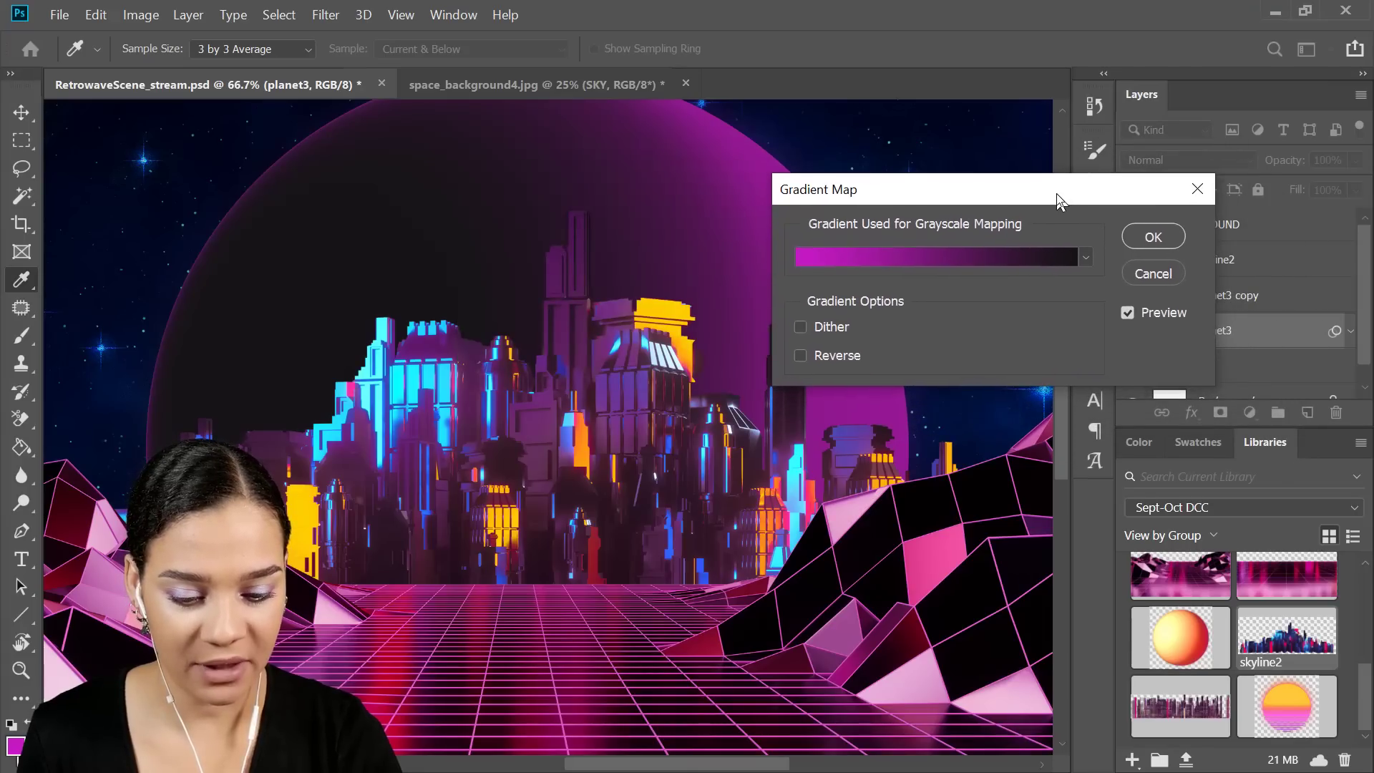
{"action": "left_click", "coordinate": [979, 259]}
{"action": "left_click", "coordinate": [966, 264]}
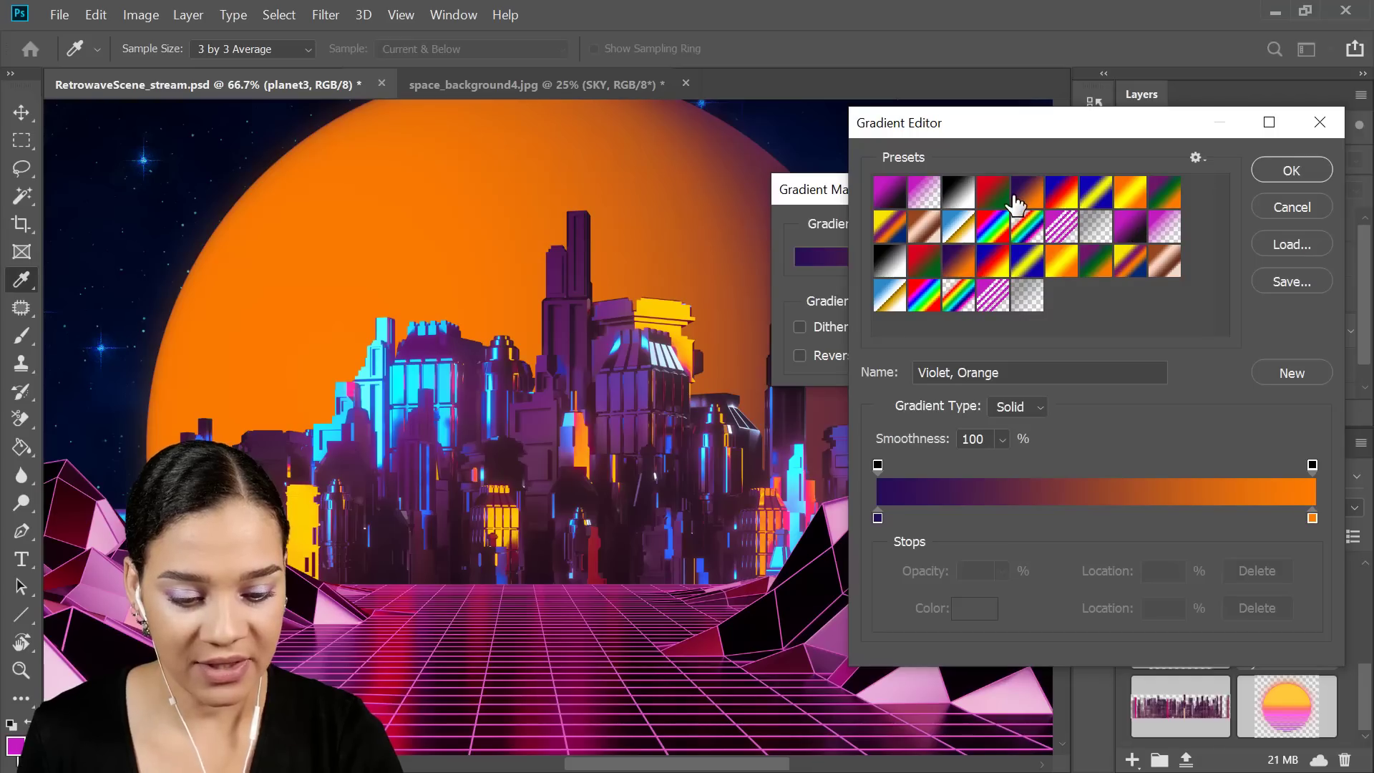
{"action": "left_click_drag", "start_coordinate": [1071, 136], "coordinate": [986, 209]}
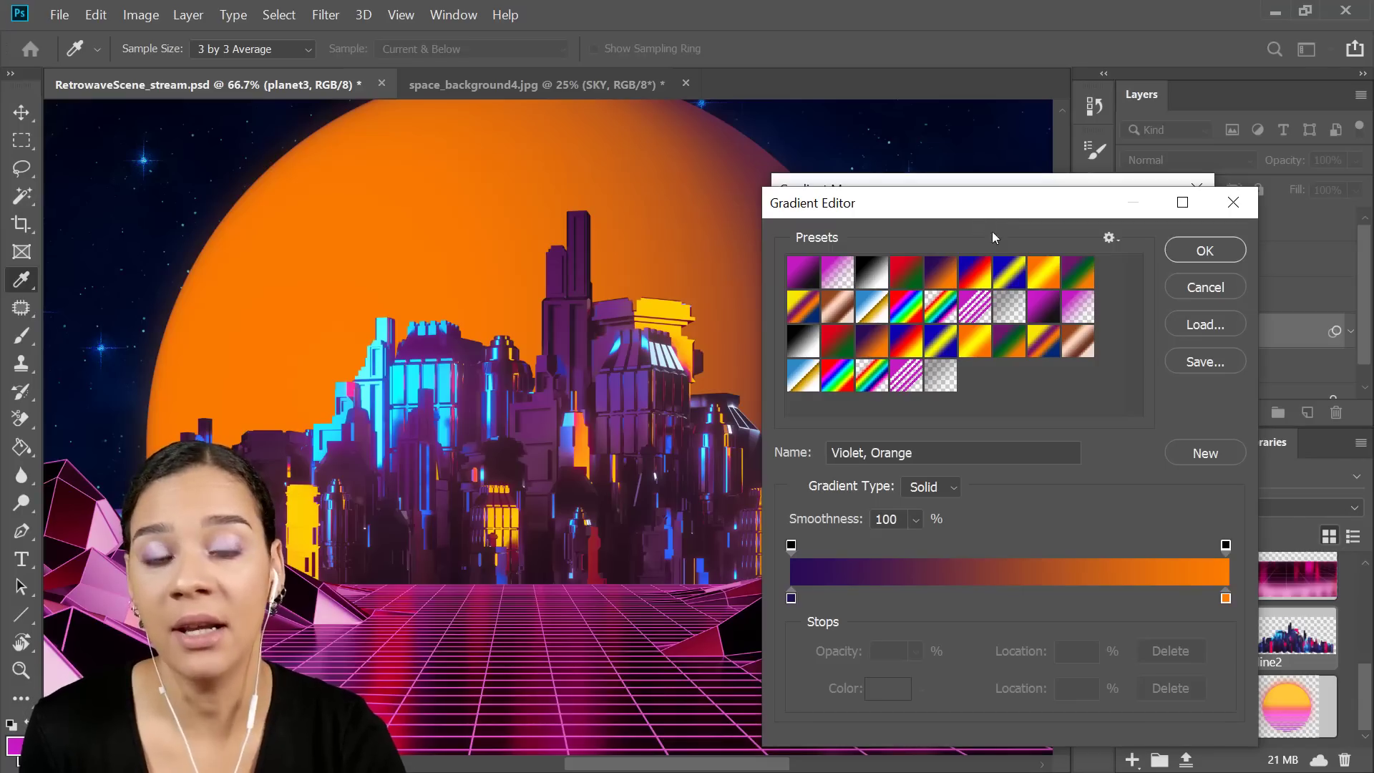
Change the gradient's violet start stop to magenta bb0fb1.
{"action": "double_click", "coordinate": [790, 597]}
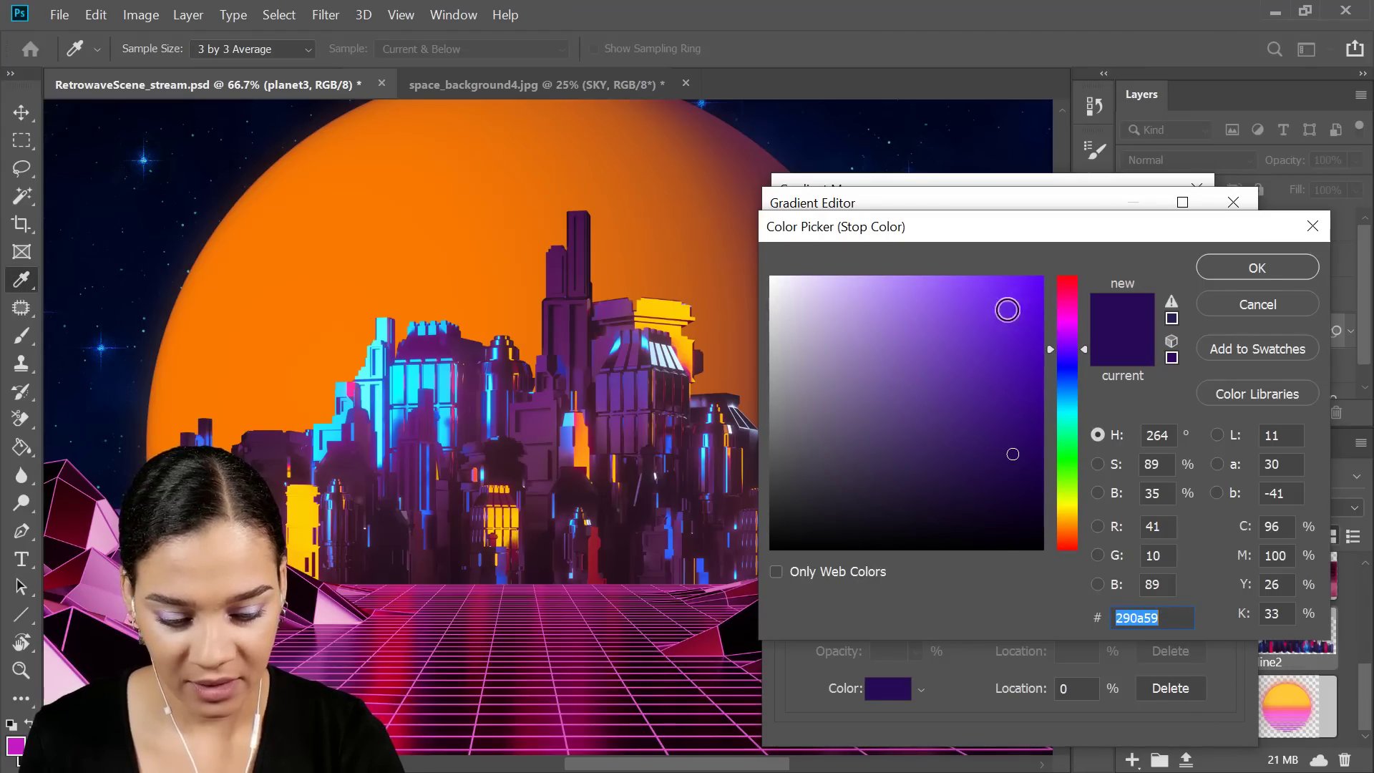
{"action": "left_click_drag", "start_coordinate": [1081, 336], "coordinate": [1084, 318]}
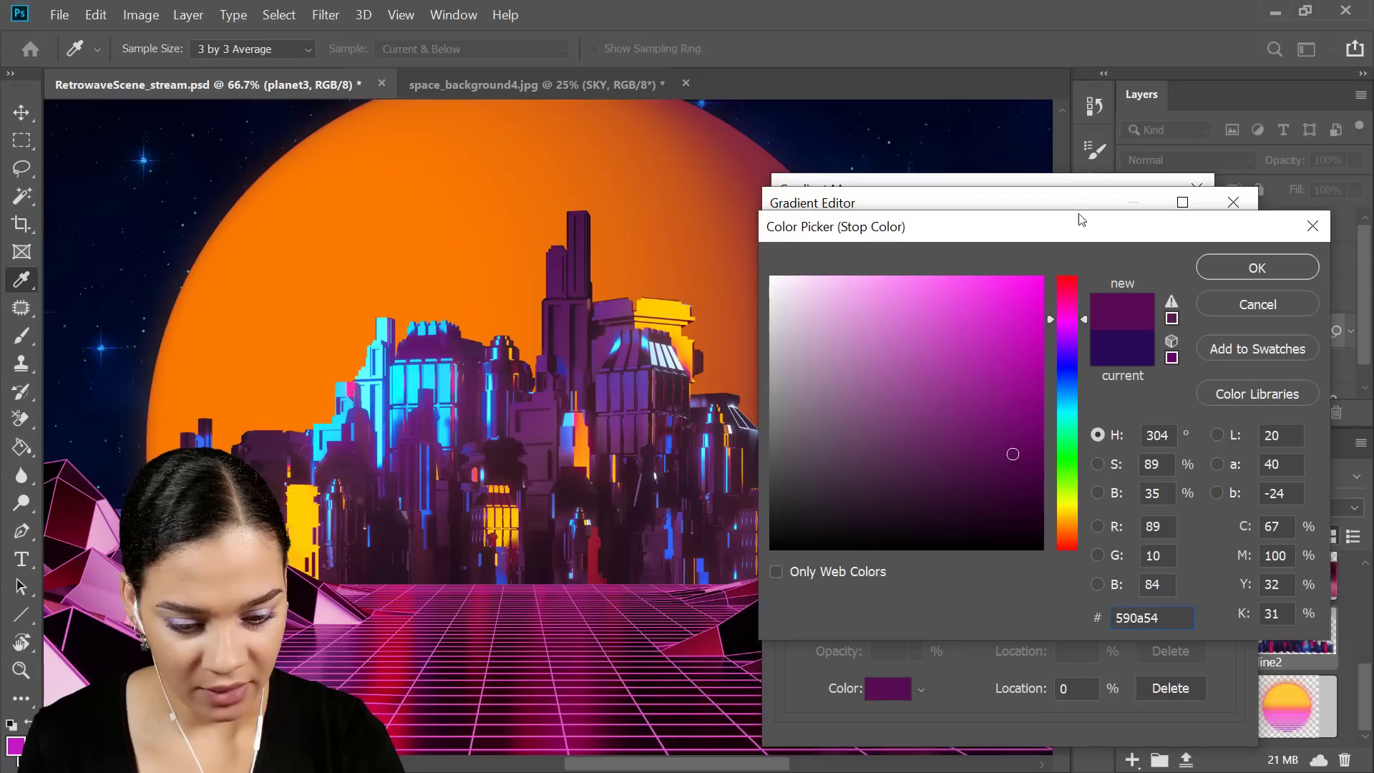
{"action": "left_click", "coordinate": [1022, 350]}
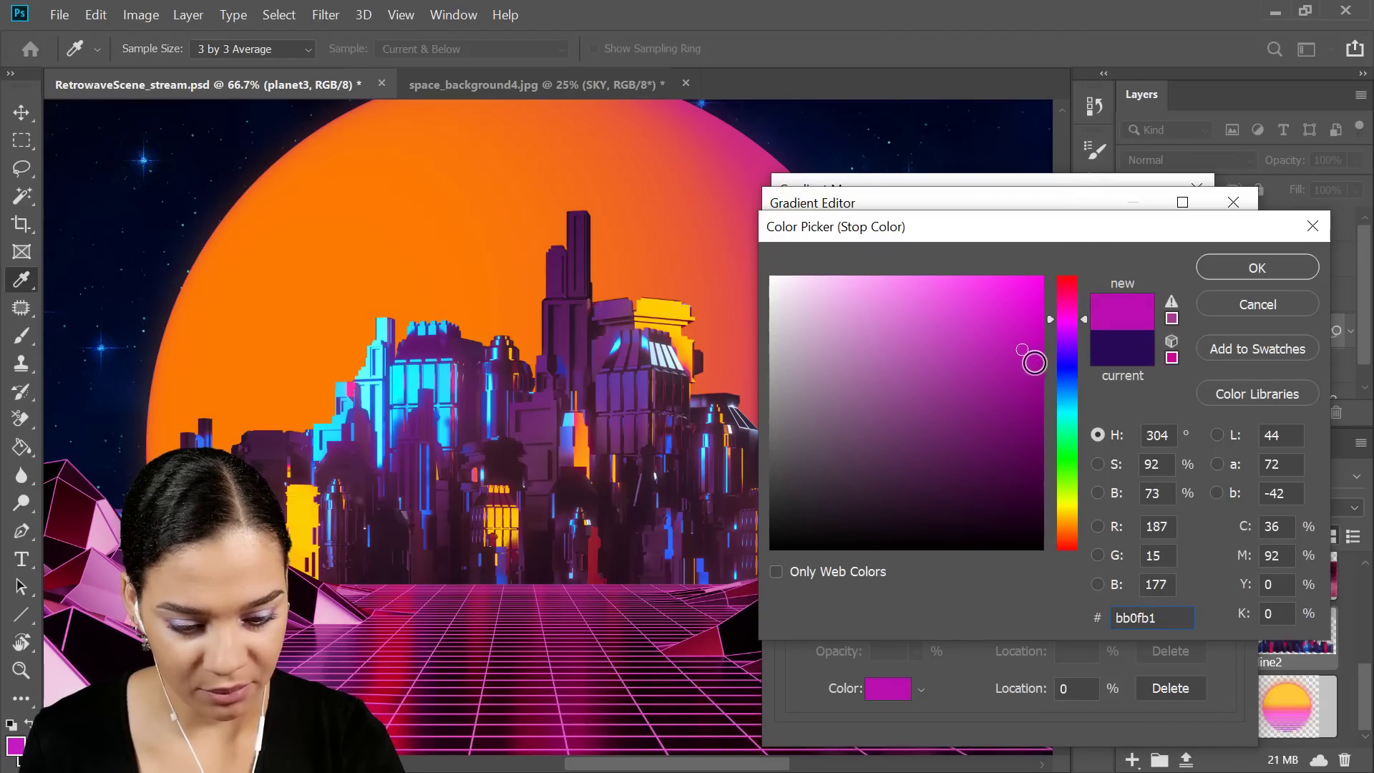
{"action": "left_click", "coordinate": [1260, 268]}
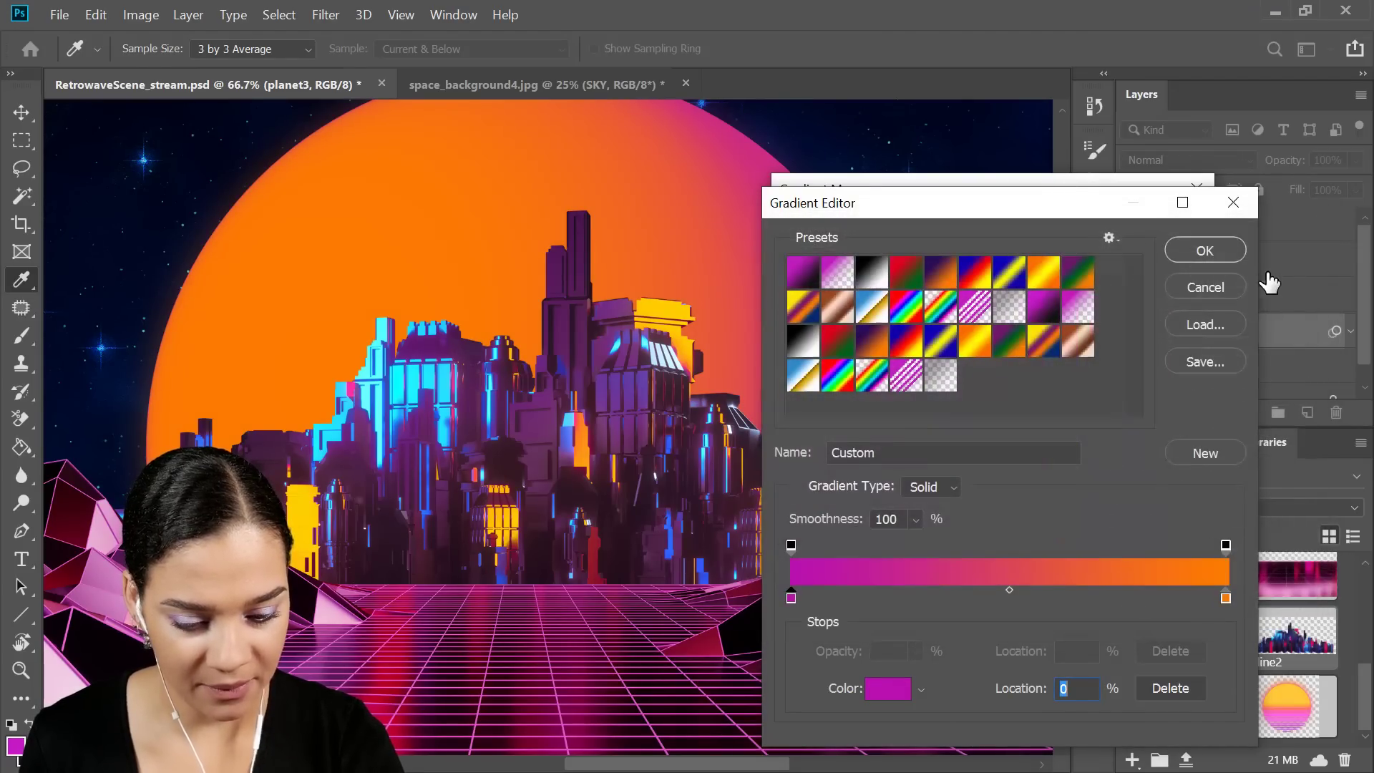
Change the gradient's orange end stop to the brighter orange ff9702.
{"action": "left_click", "coordinate": [1225, 598]}
{"action": "double_click", "coordinate": [1225, 598]}
{"action": "left_click_drag", "start_coordinate": [1009, 296], "coordinate": [965, 279]}
{"action": "mouse_move", "coordinate": [1080, 527]}
{"action": "left_mouse_down"}
{"action": "mouse_move", "coordinate": [1082, 514]}
{"action": "mouse_move", "coordinate": [1082, 527]}
{"action": "left_mouse_up"}
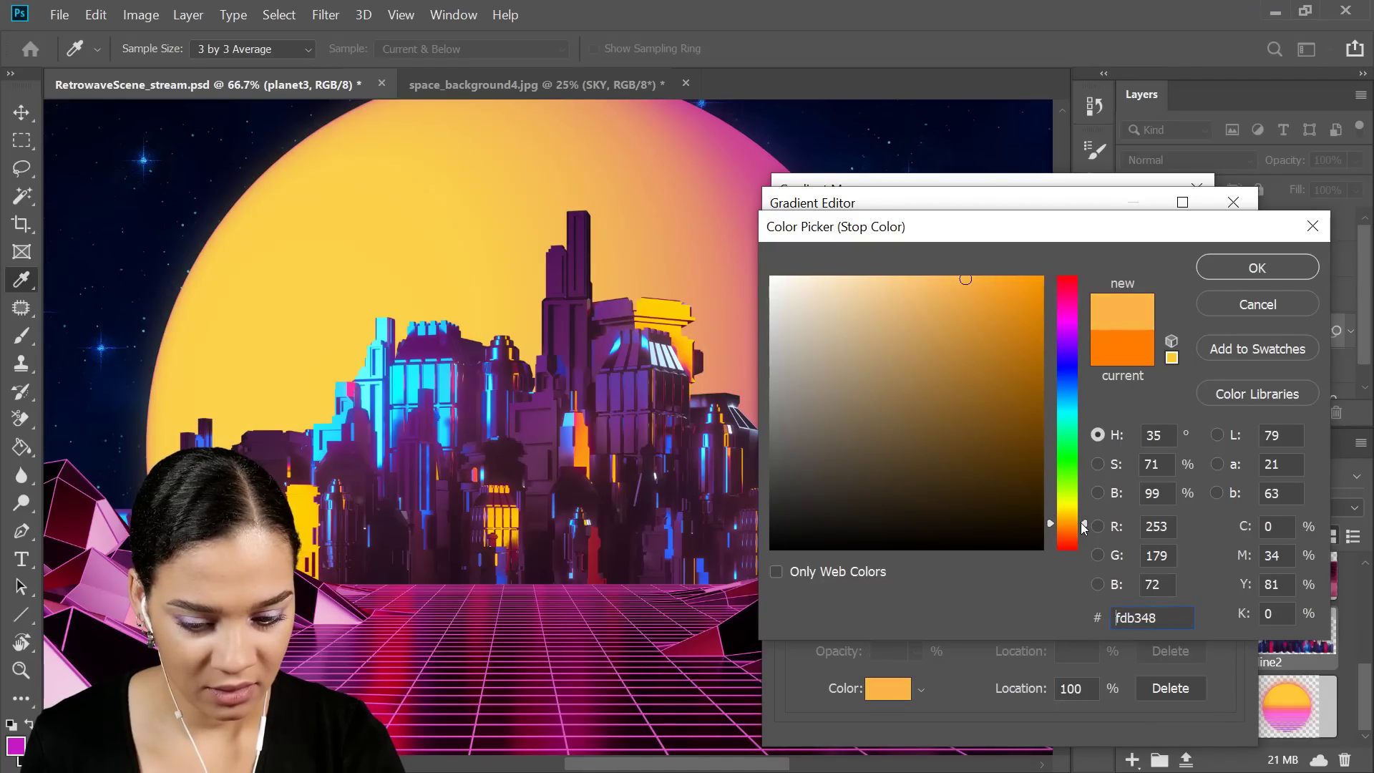
{"action": "left_click_drag", "start_coordinate": [1009, 286], "coordinate": [1041, 269]}
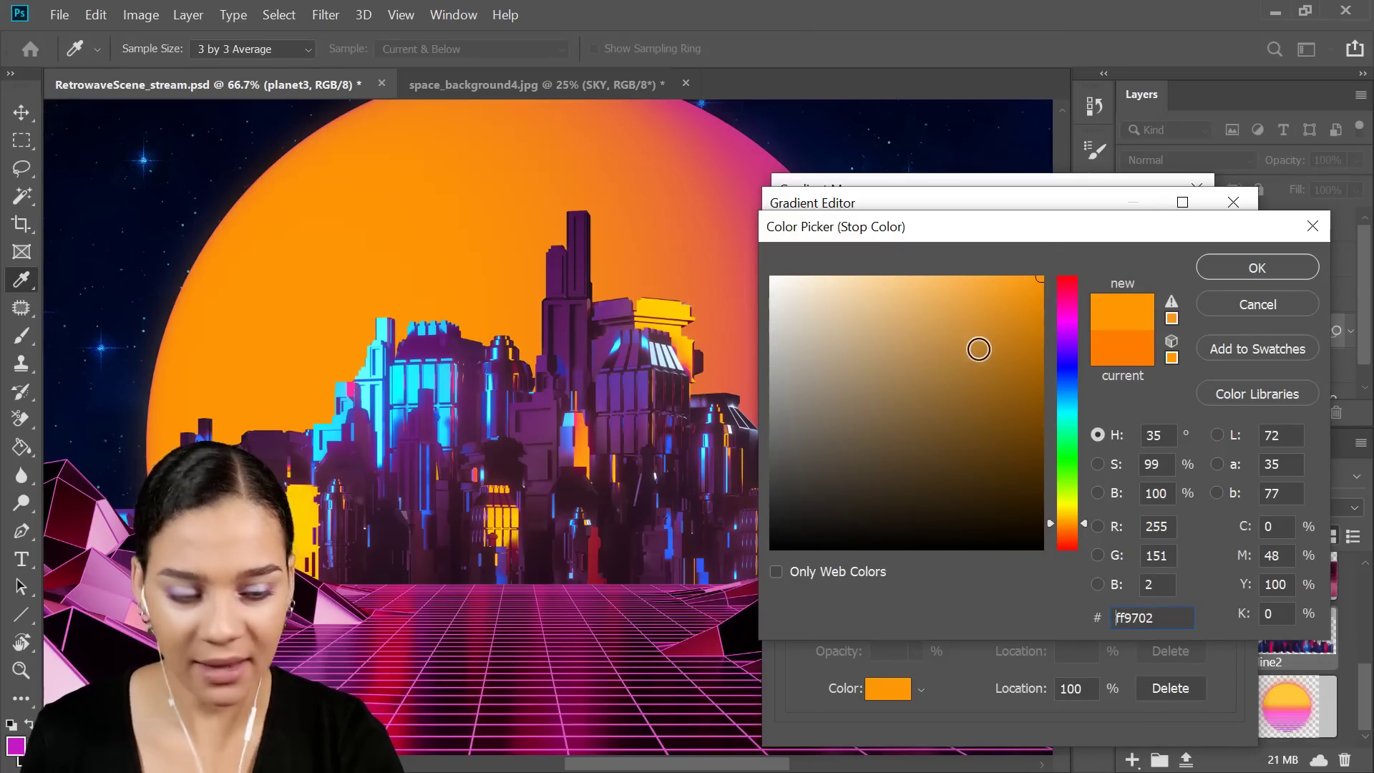
{"action": "left_click", "coordinate": [1256, 269]}
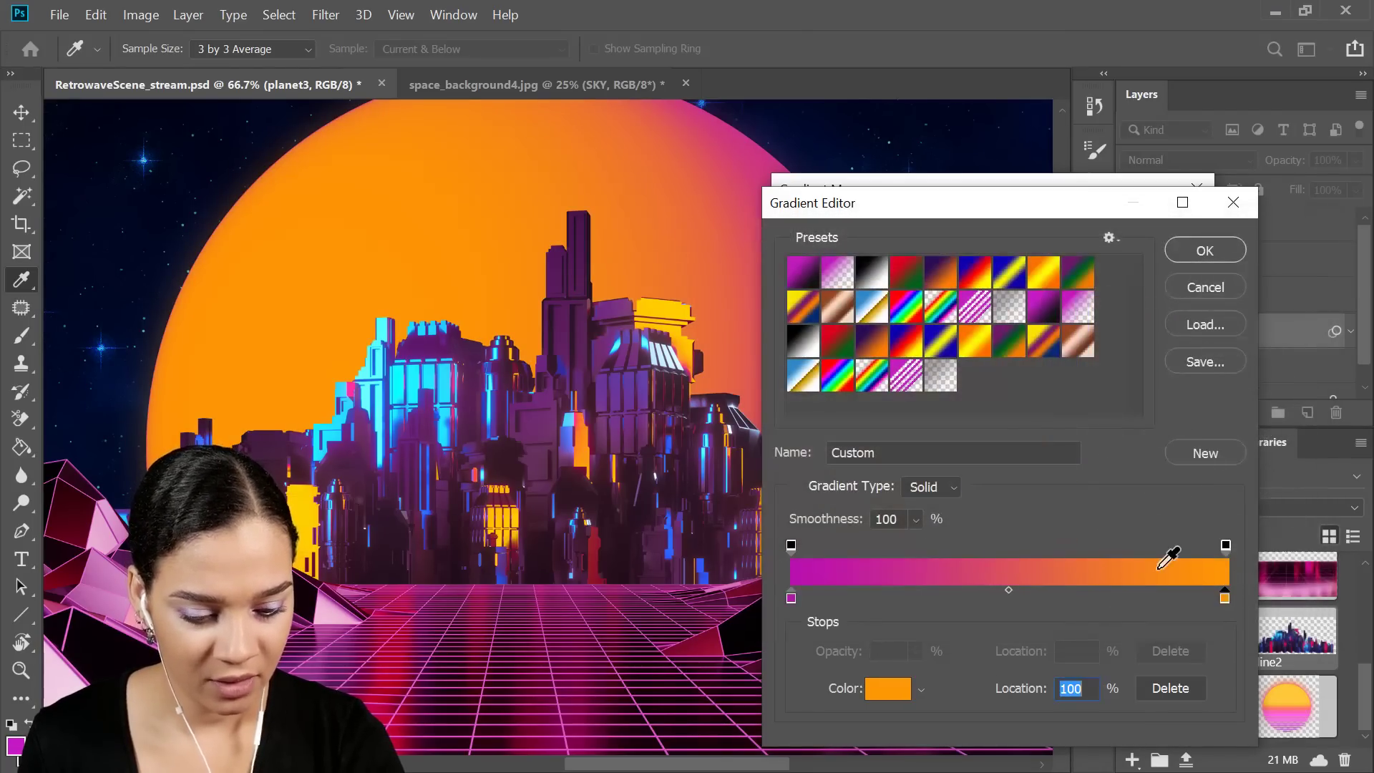
Shift the orange stop to about three quarters along the gradient, add a light orange ffb244 stop at 99%, and apply the Gradient Map.
{"action": "left_click_drag", "start_coordinate": [1226, 599], "coordinate": [1122, 599]}
{"action": "left_click", "coordinate": [1223, 600]}
{"action": "double_click", "coordinate": [1223, 599]}
{"action": "left_click_drag", "start_coordinate": [1021, 285], "coordinate": [971, 275]}
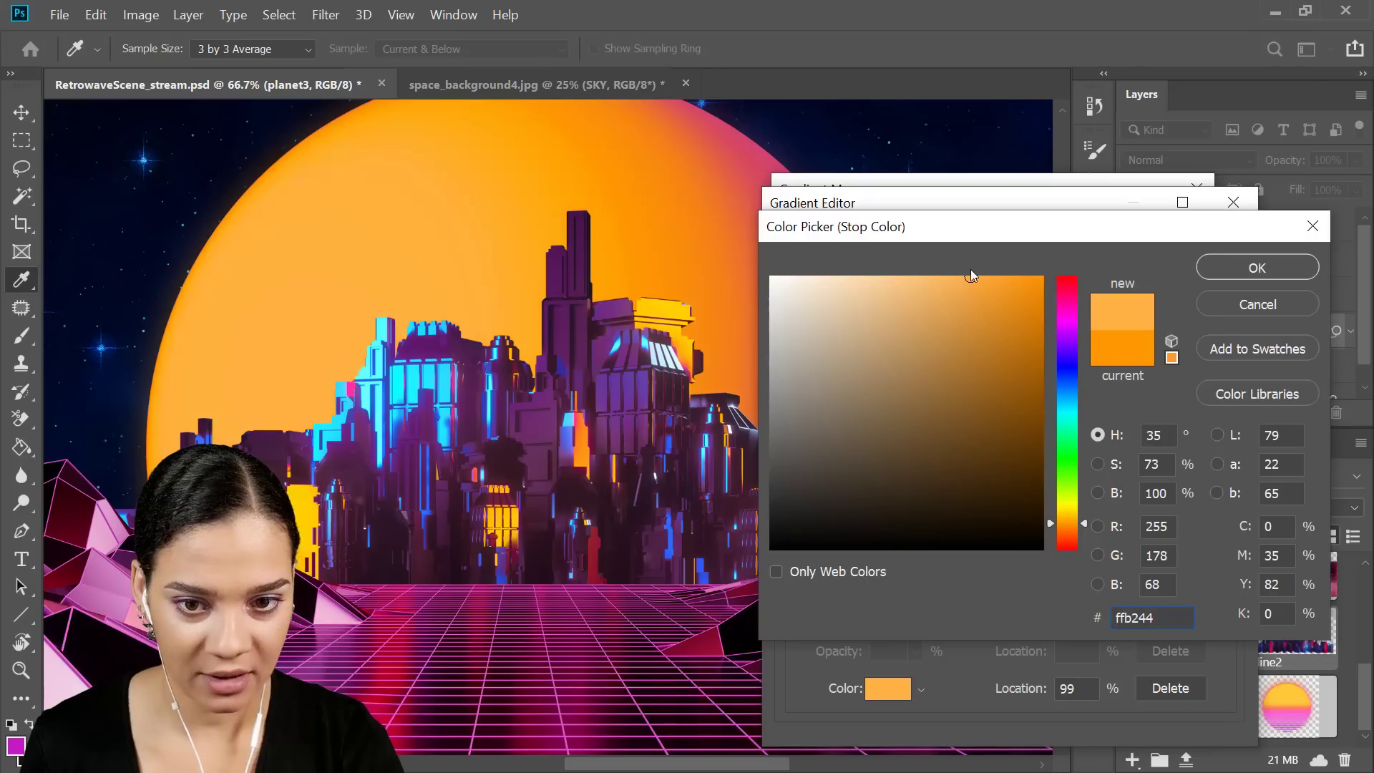
{"action": "left_click", "coordinate": [1254, 270]}
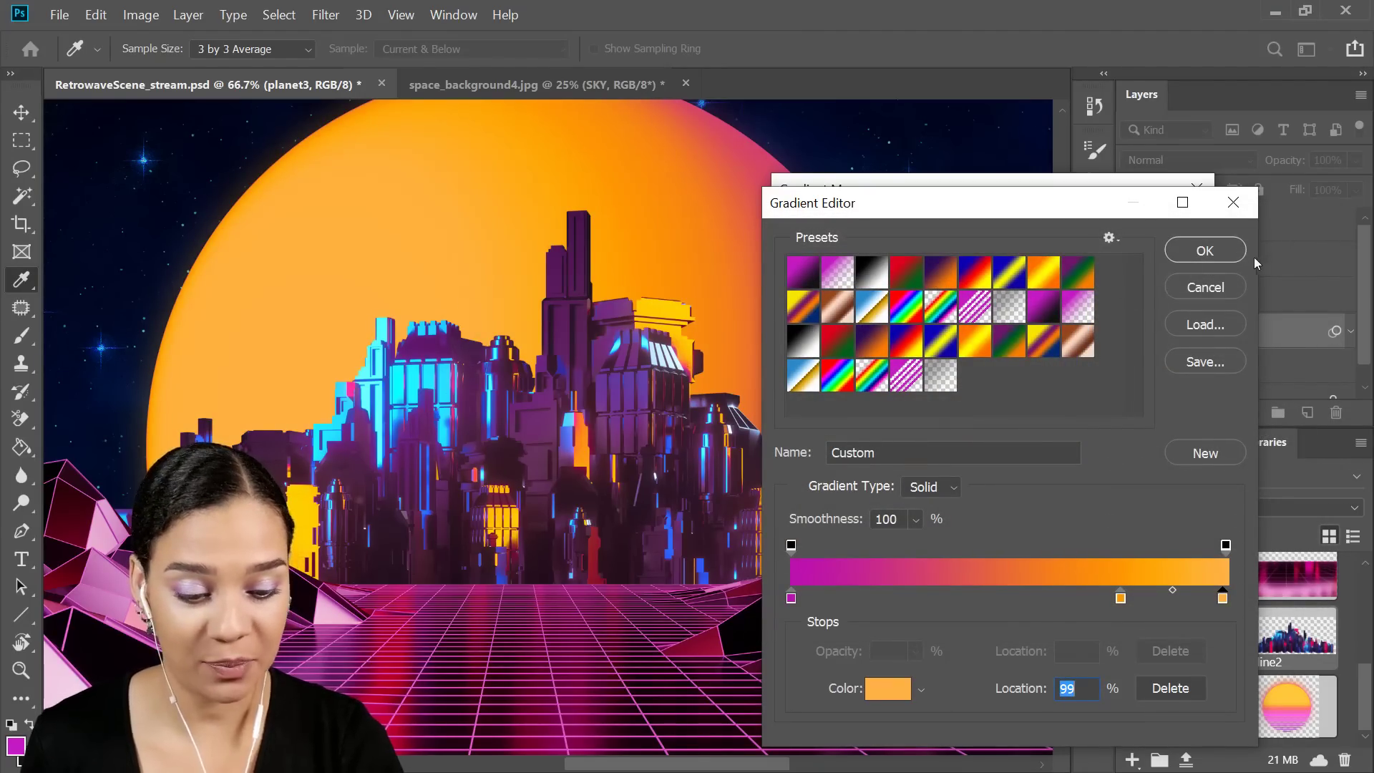
{"action": "left_click", "coordinate": [1217, 246]}
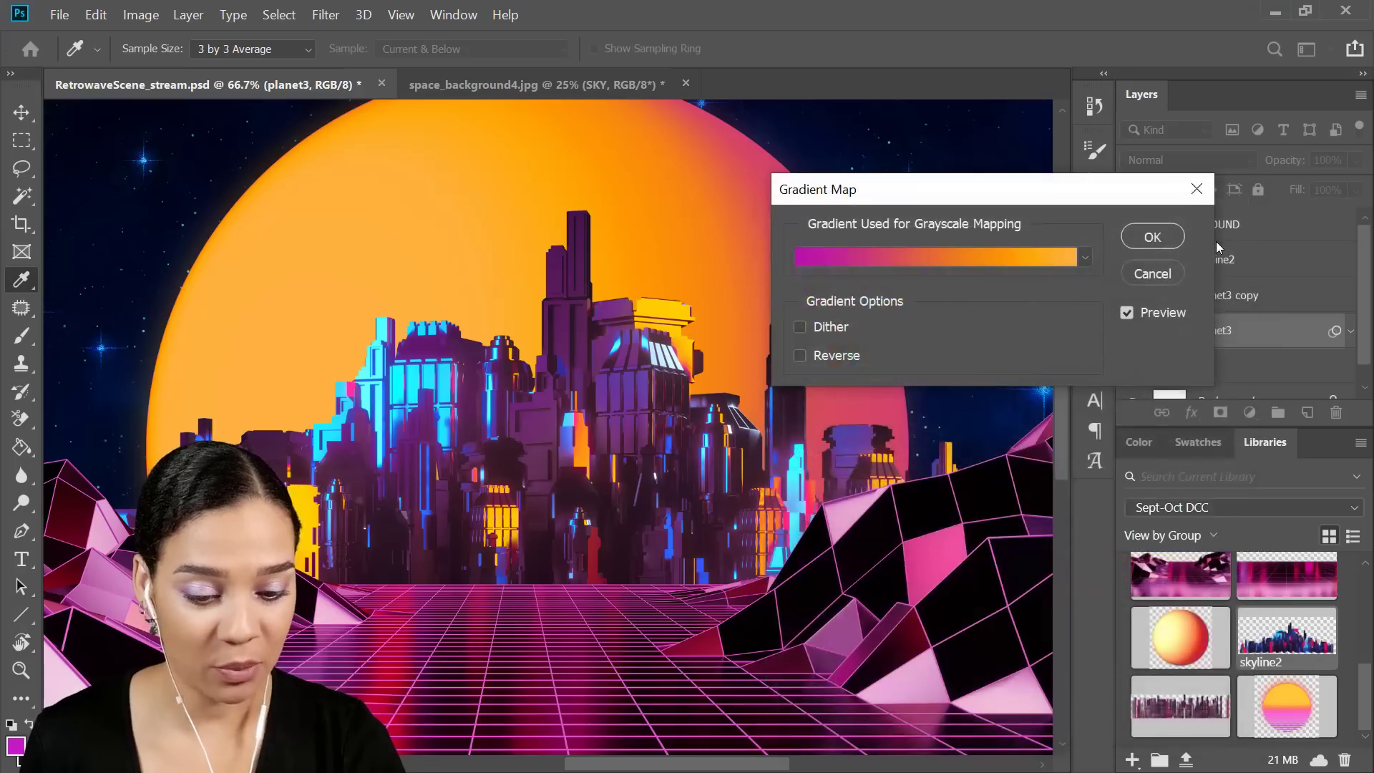
{"action": "left_click", "coordinate": [1165, 244]}
{"action": "key", "text": "b"}
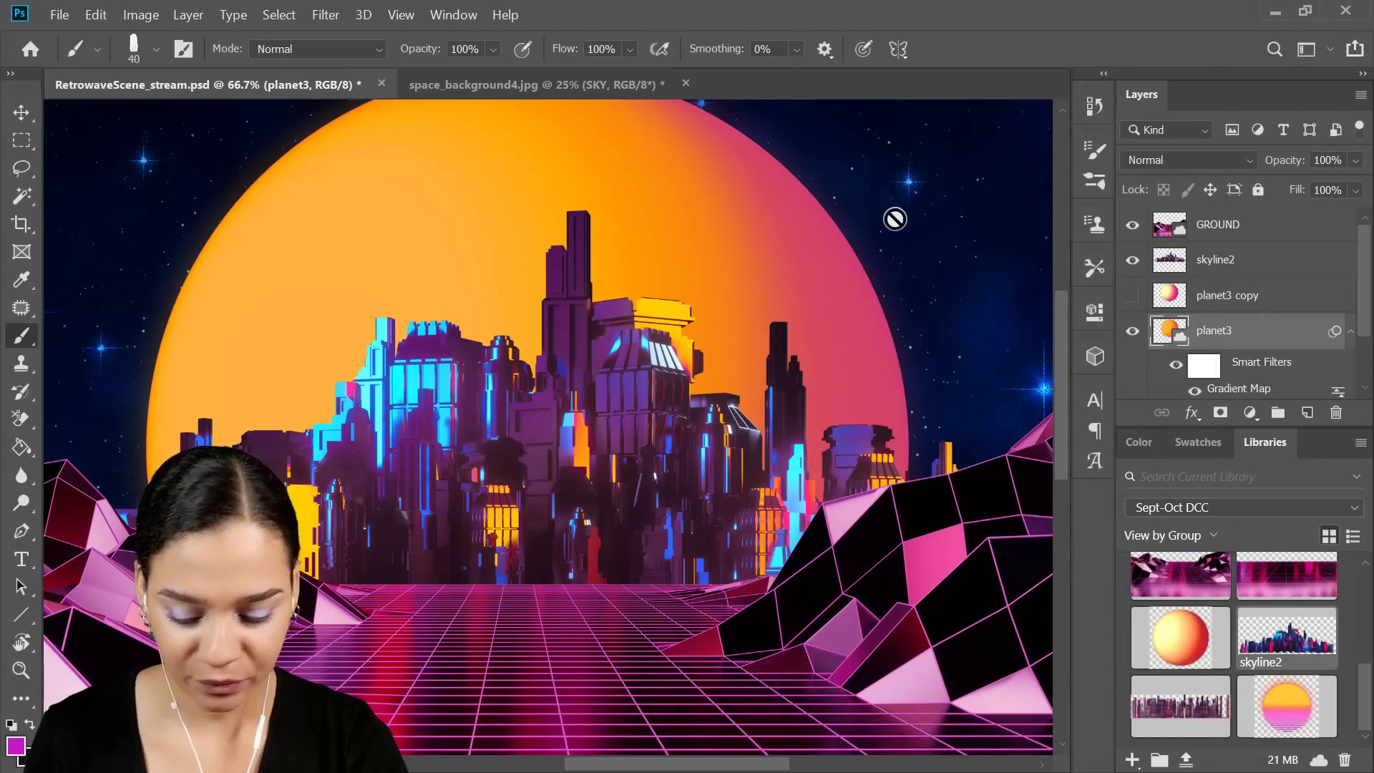
Examine the recoloured planet against the skyline and ground, both close up and in the full composition.
{"action": "key", "text": "ctrl+minus"}
{"action": "key", "text": "ctrl+minus"}
{"action": "key", "text": "ctrl+plus"}
{"action": "key", "text": "ctrl+plus"}
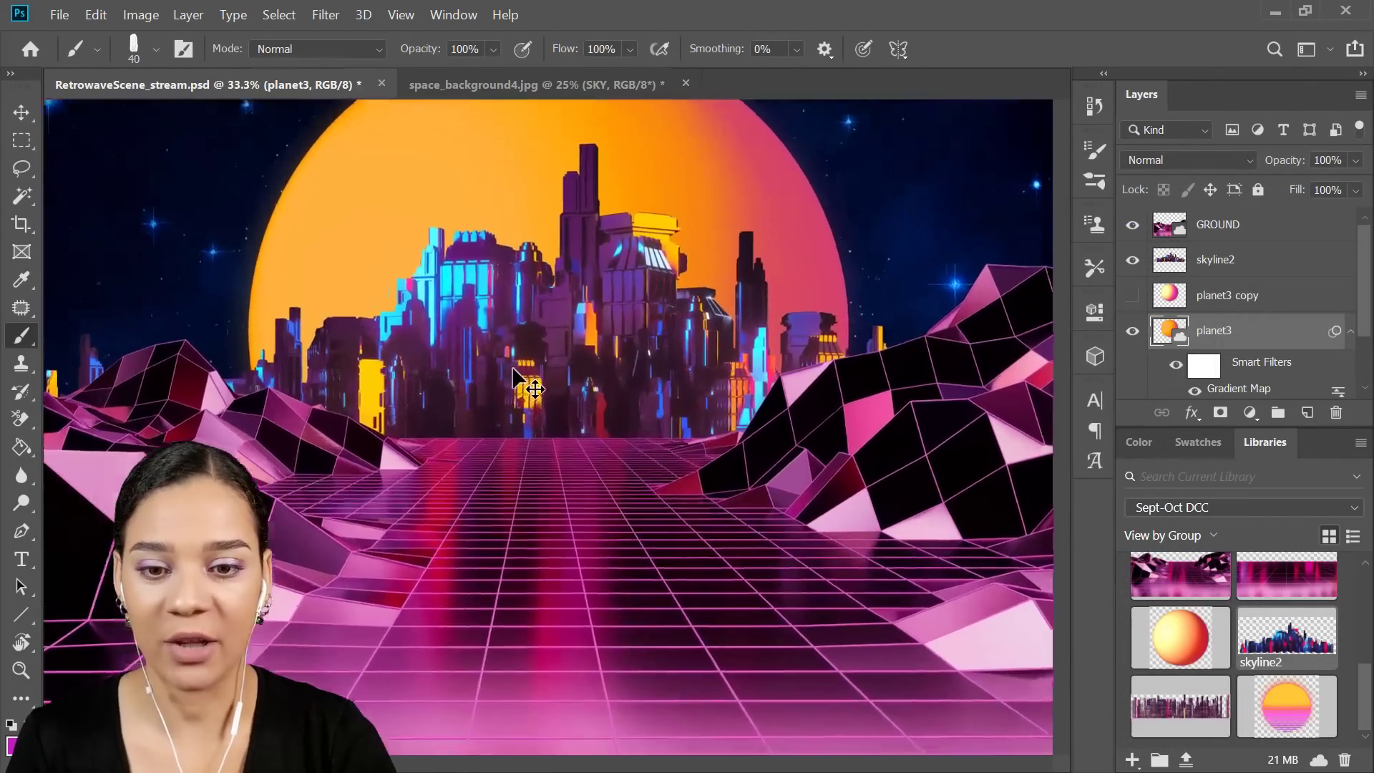
{"action": "mouse_move", "coordinate": [621, 268]}
{"action": "left_mouse_down"}
{"action": "mouse_move", "coordinate": [707, 301]}
{"action": "mouse_move", "coordinate": [709, 371]}
{"action": "left_mouse_up"}
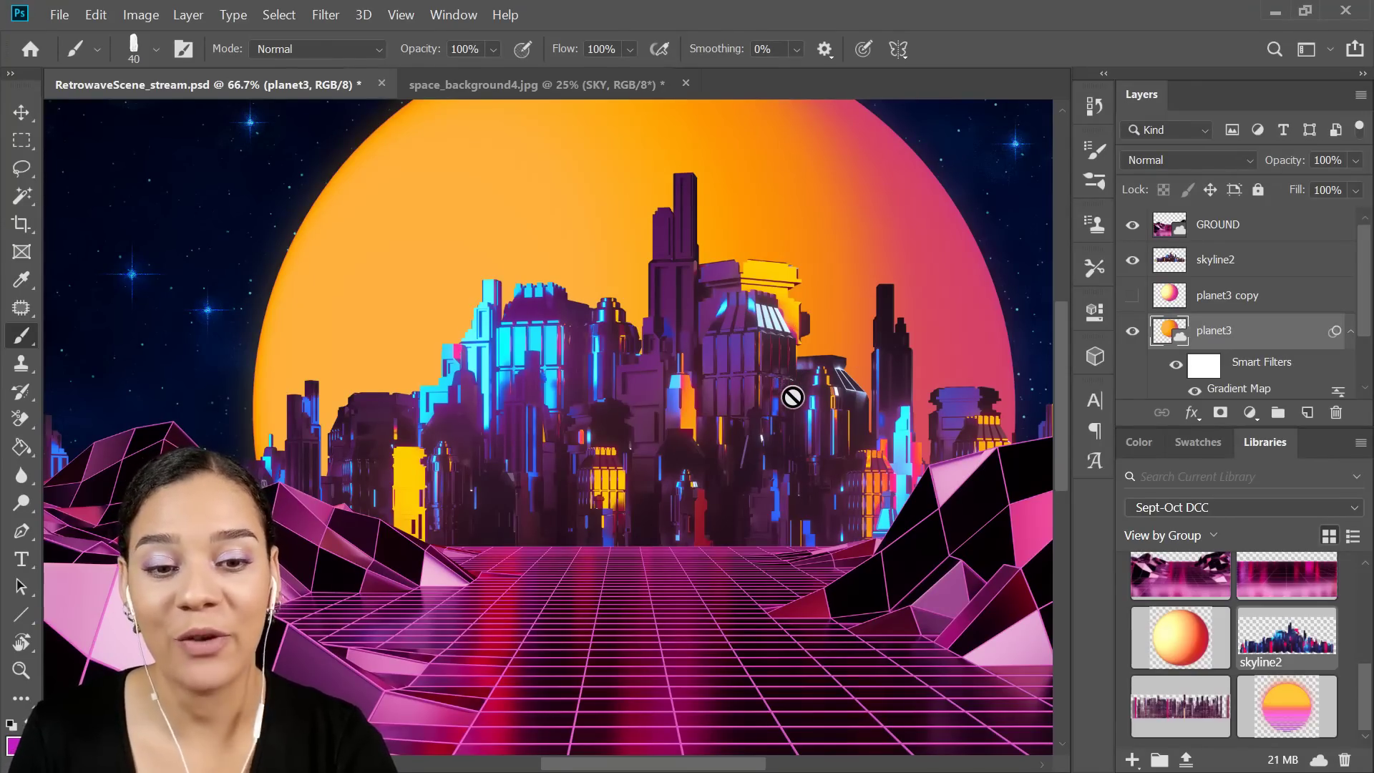
{"action": "left_click_drag", "start_coordinate": [791, 393], "coordinate": [779, 444]}
{"action": "left_click_drag", "start_coordinate": [777, 362], "coordinate": [776, 354]}
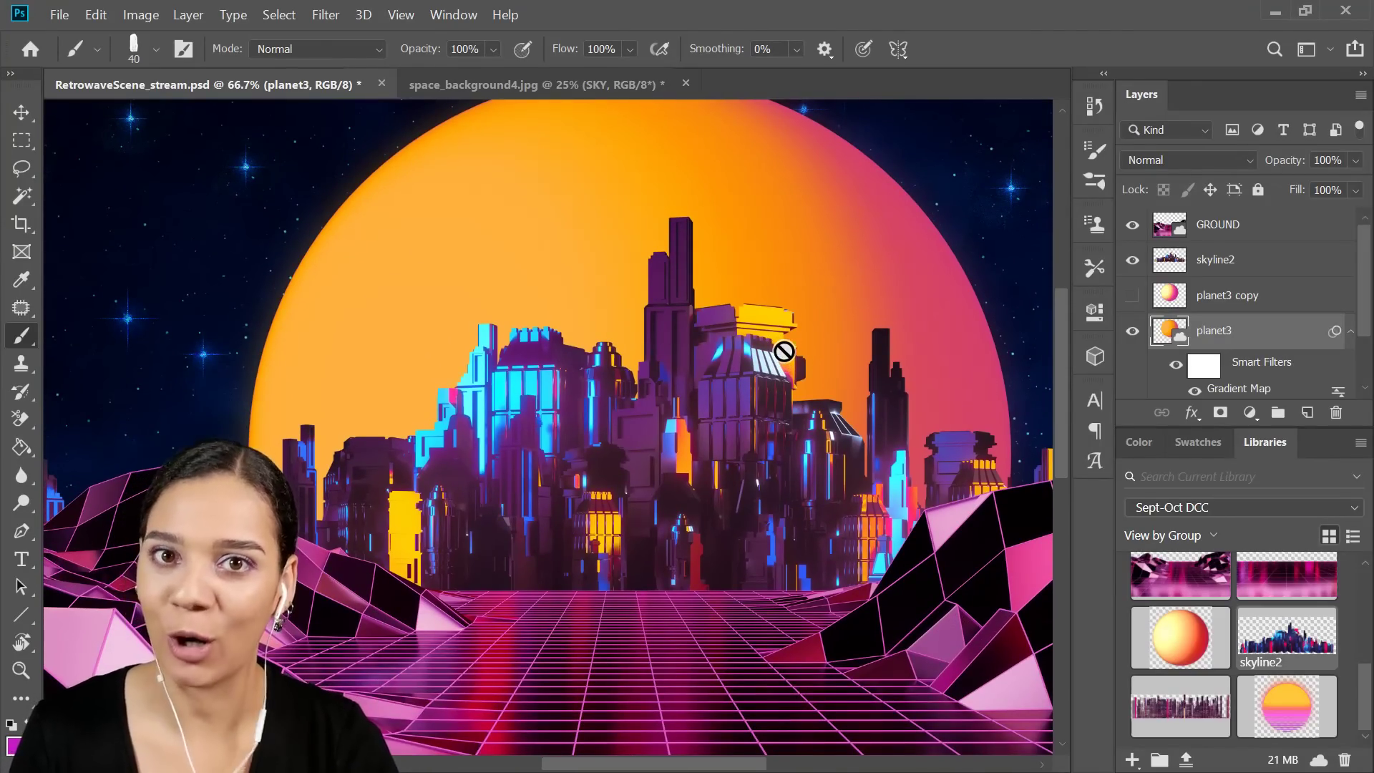
{"action": "key", "text": "ctrl+minus"}
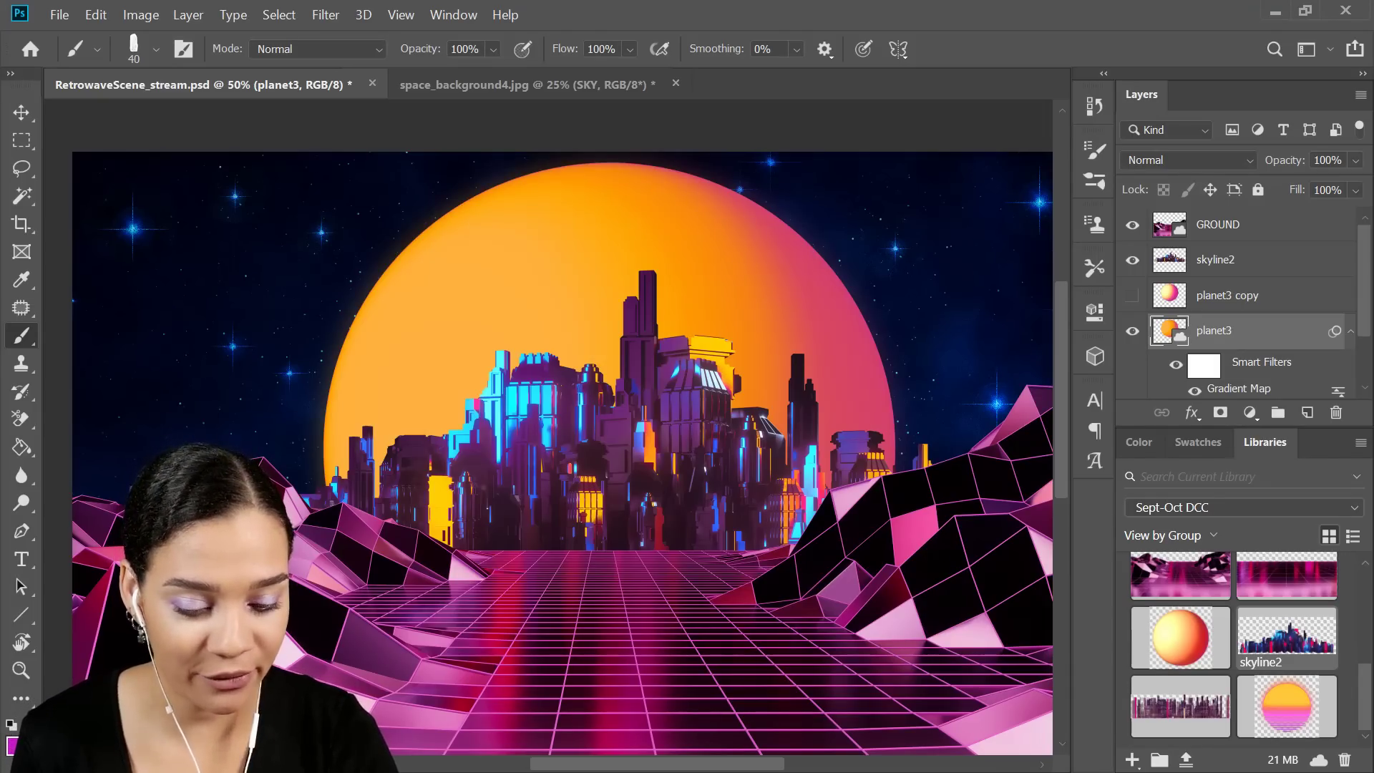
{"action": "key", "text": "ctrl+minus"}
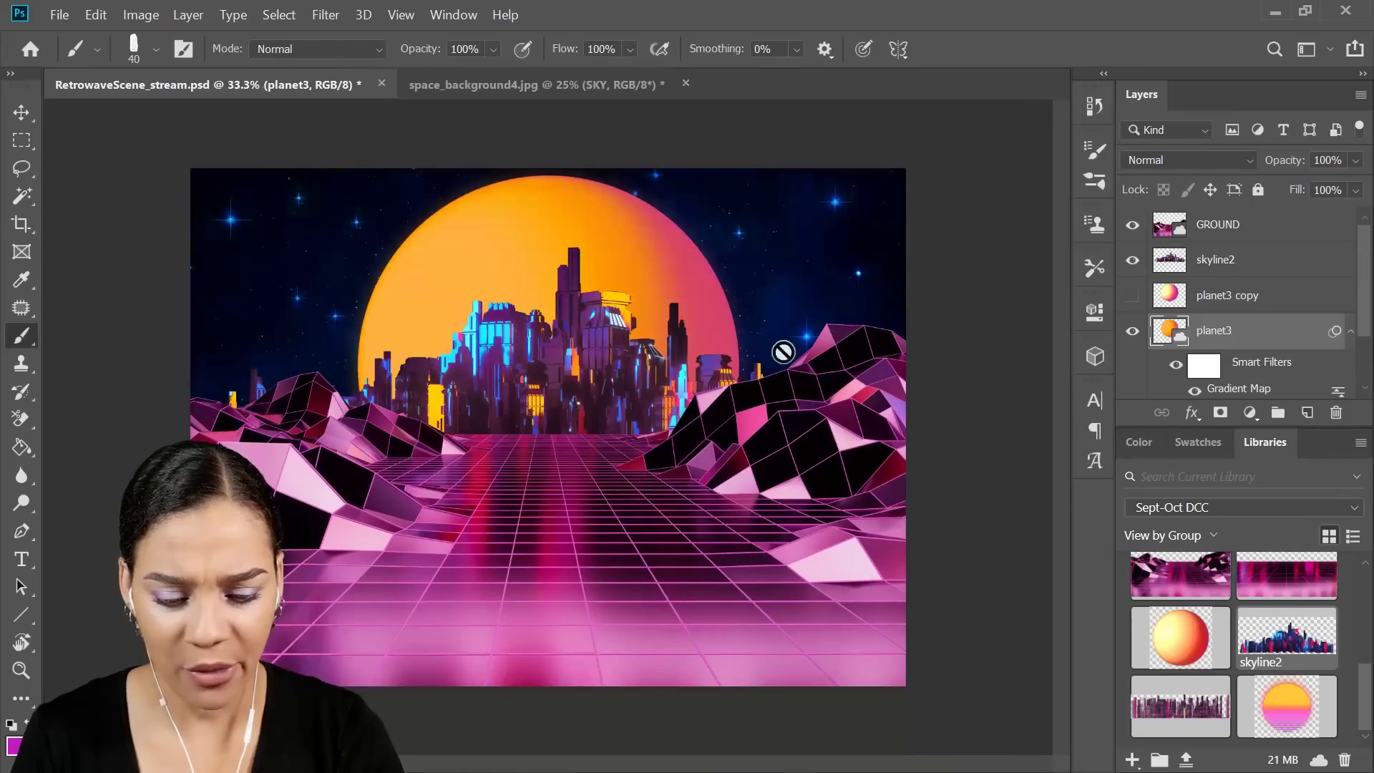
{"action": "key", "text": "ctrl+plus"}
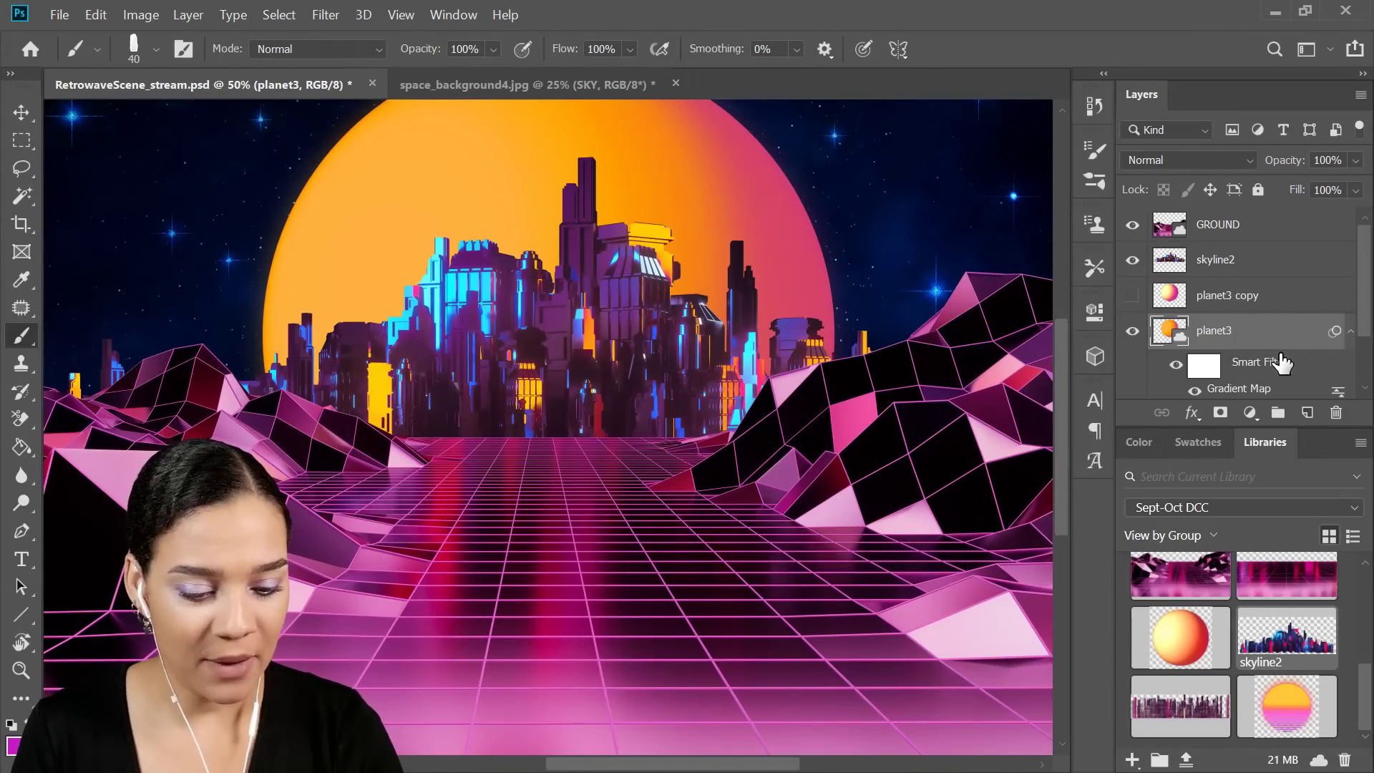
Place the GLITCH image from the library's FINISHING TEXTURES group and move its layer above GROUND.
{"action": "scroll", "coordinate": [1272, 640], "scroll_direction": "up", "scroll_amount": 5}
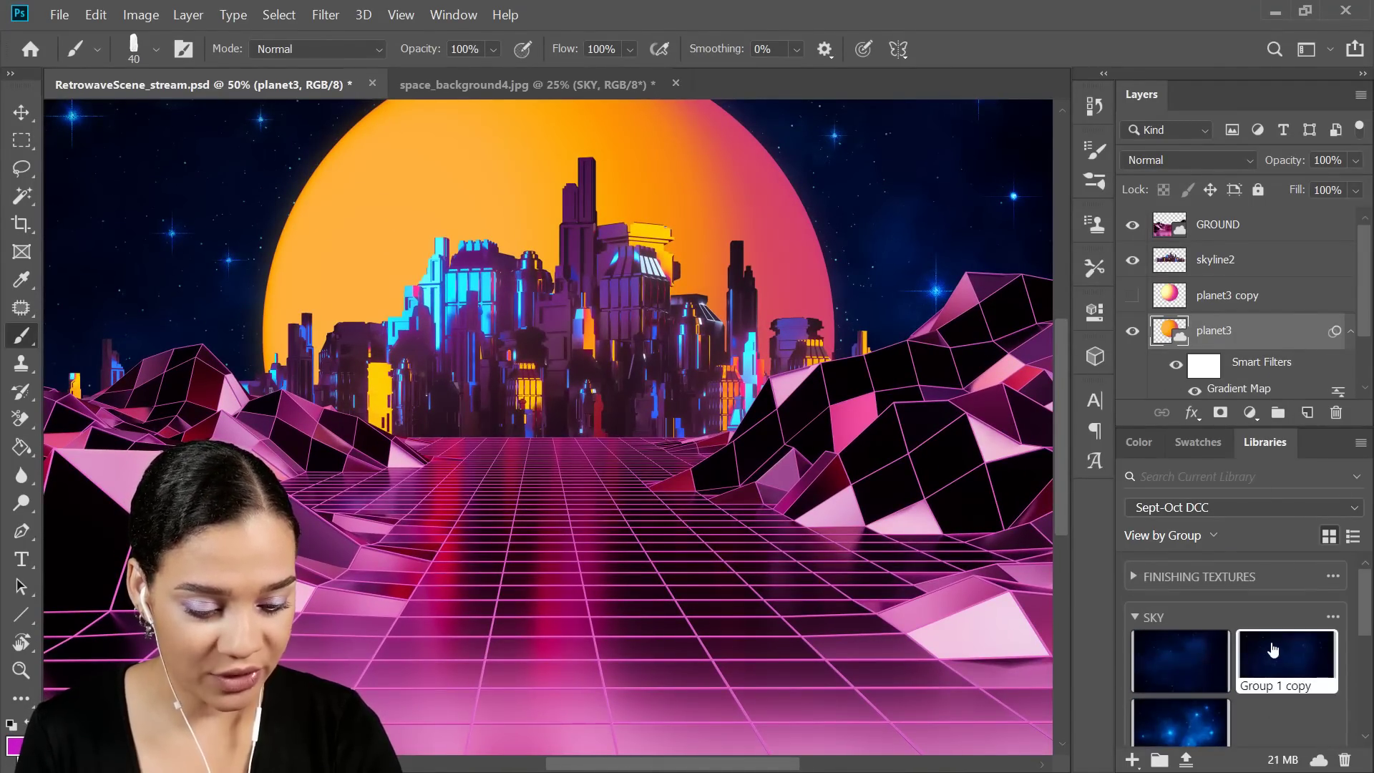
{"action": "left_click", "coordinate": [1133, 576]}
{"action": "key", "text": "ctrl+minus"}
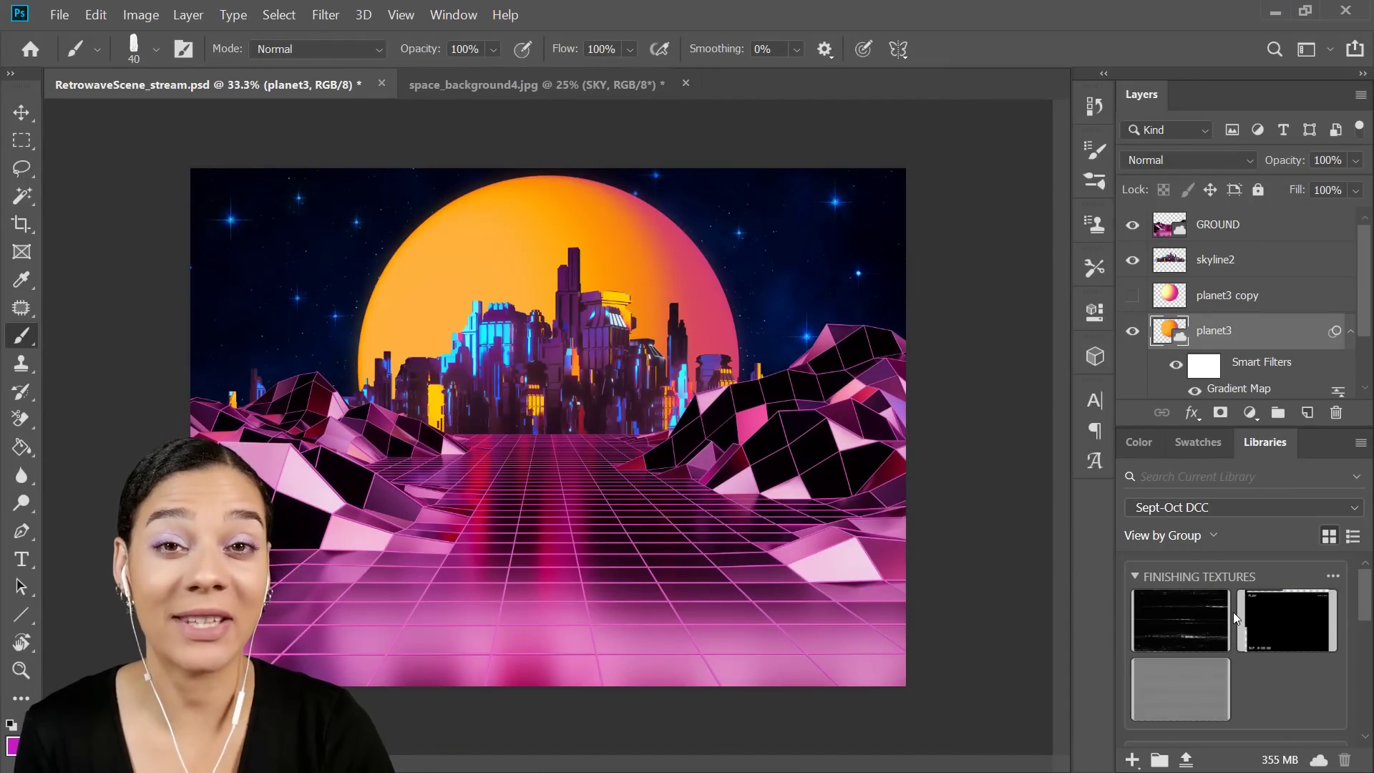
{"action": "left_click_drag", "start_coordinate": [1199, 630], "coordinate": [657, 450]}
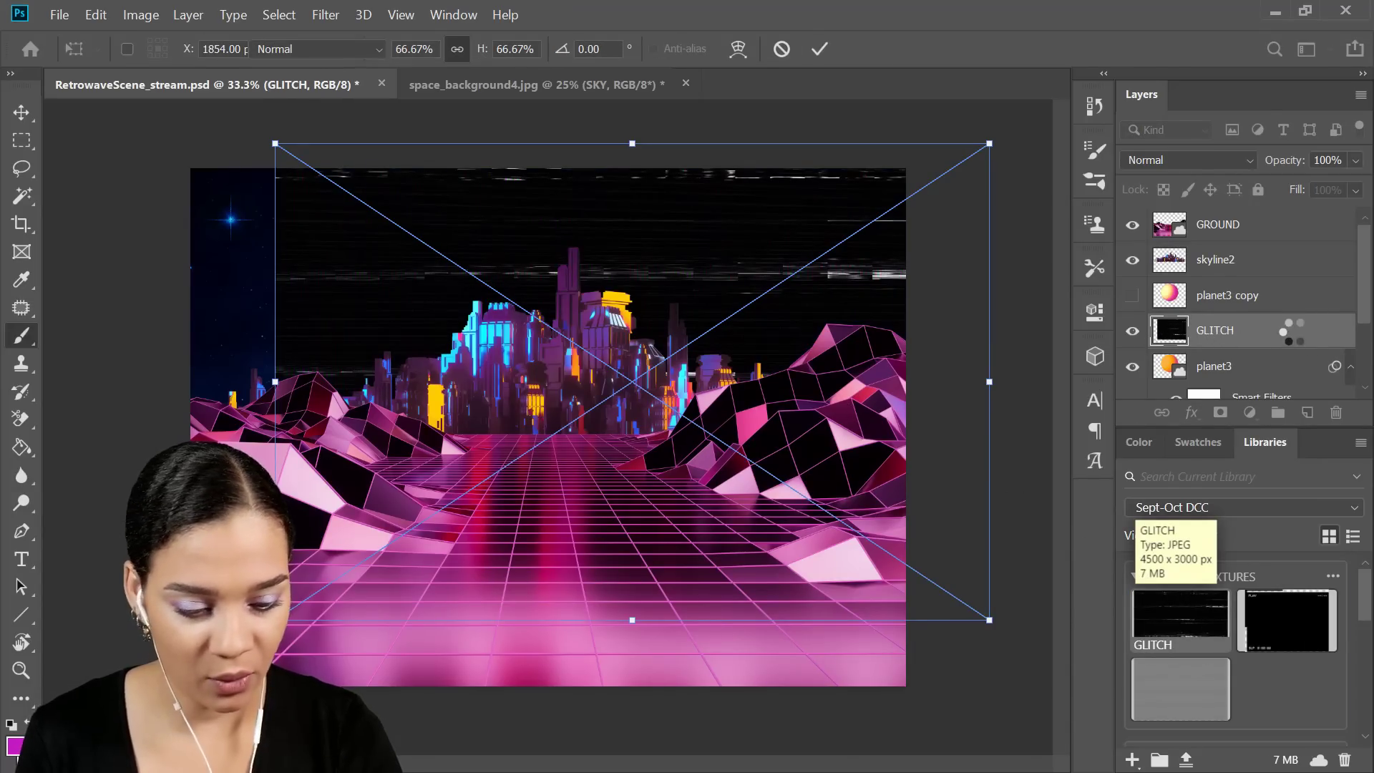
{"action": "key", "text": "Return"}
{"action": "left_click_drag", "start_coordinate": [1259, 330], "coordinate": [1266, 211]}
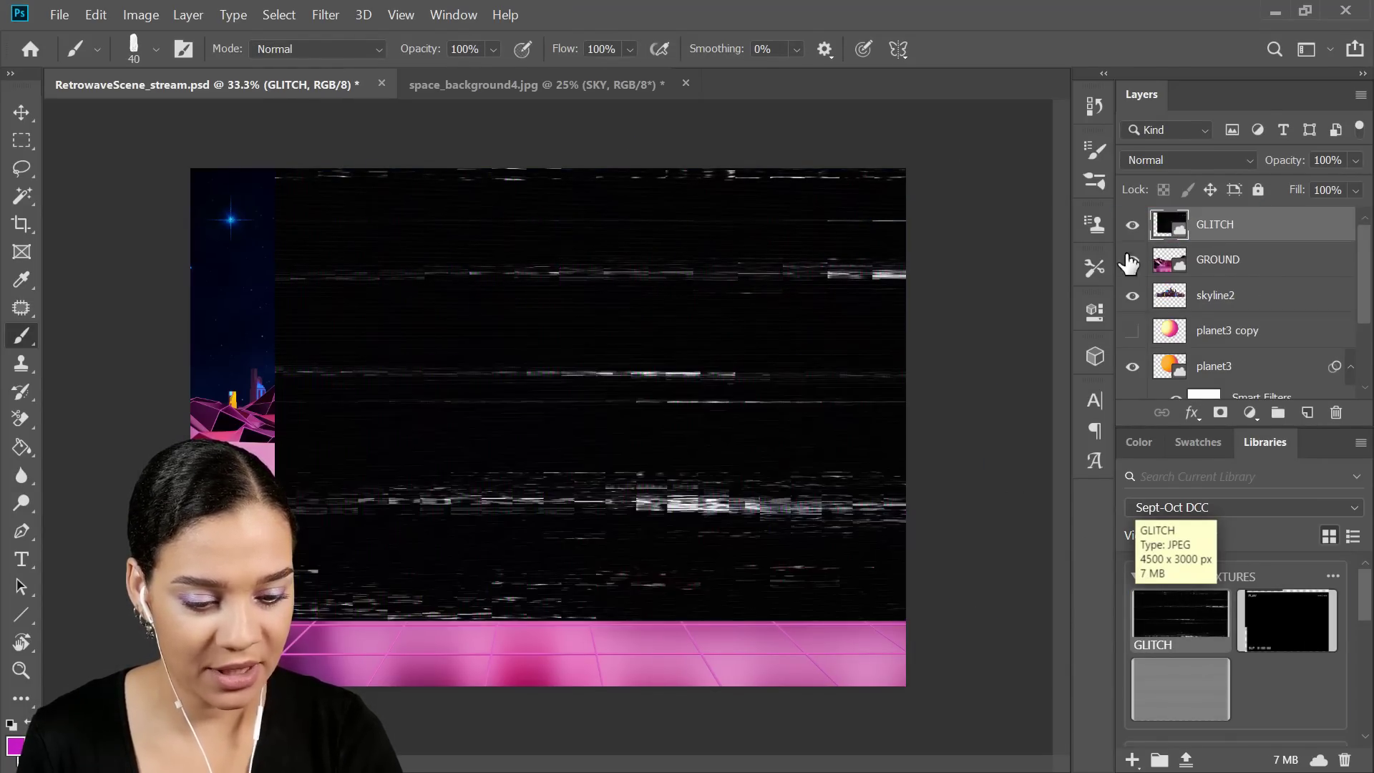
Scale the GLITCH texture to about 75% so it covers the canvas and set its blend mode to Lighten.
{"action": "key", "text": "ctrl+t"}
{"action": "left_click_drag", "start_coordinate": [798, 332], "coordinate": [712, 359]}
{"action": "left_click_drag", "start_coordinate": [909, 174], "coordinate": [966, 156]}
{"action": "left_click_drag", "start_coordinate": [847, 259], "coordinate": [847, 291]}
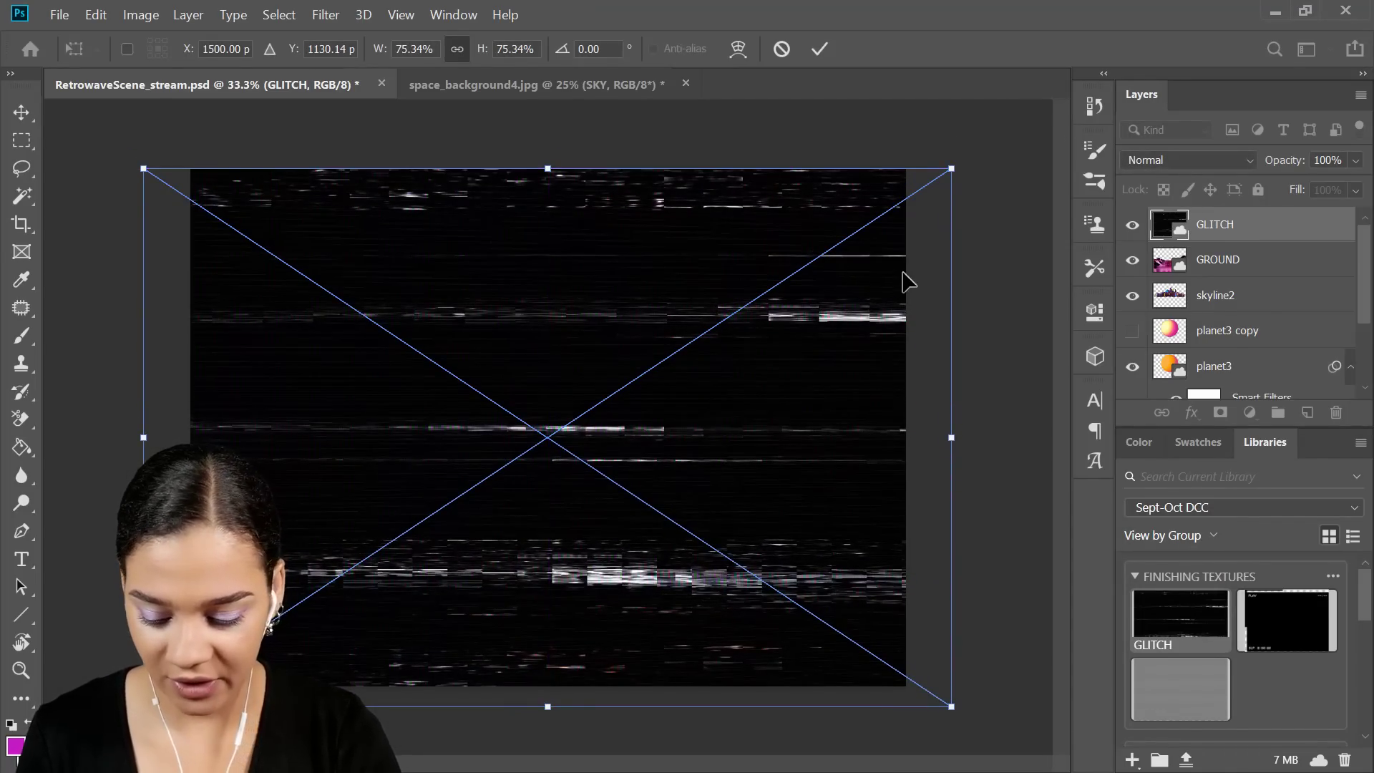
{"action": "key", "text": "Return"}
{"action": "left_click", "coordinate": [1181, 160]}
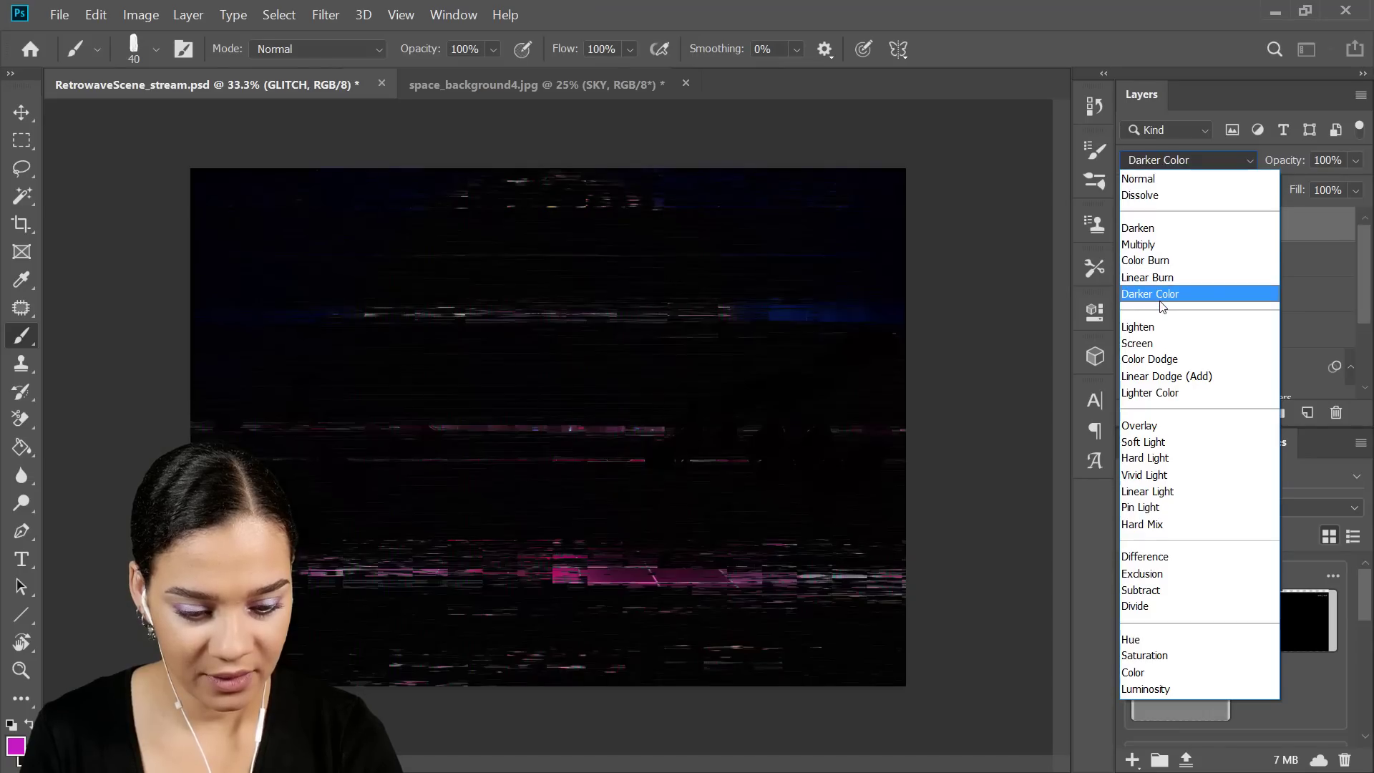
{"action": "left_click", "coordinate": [1160, 328]}
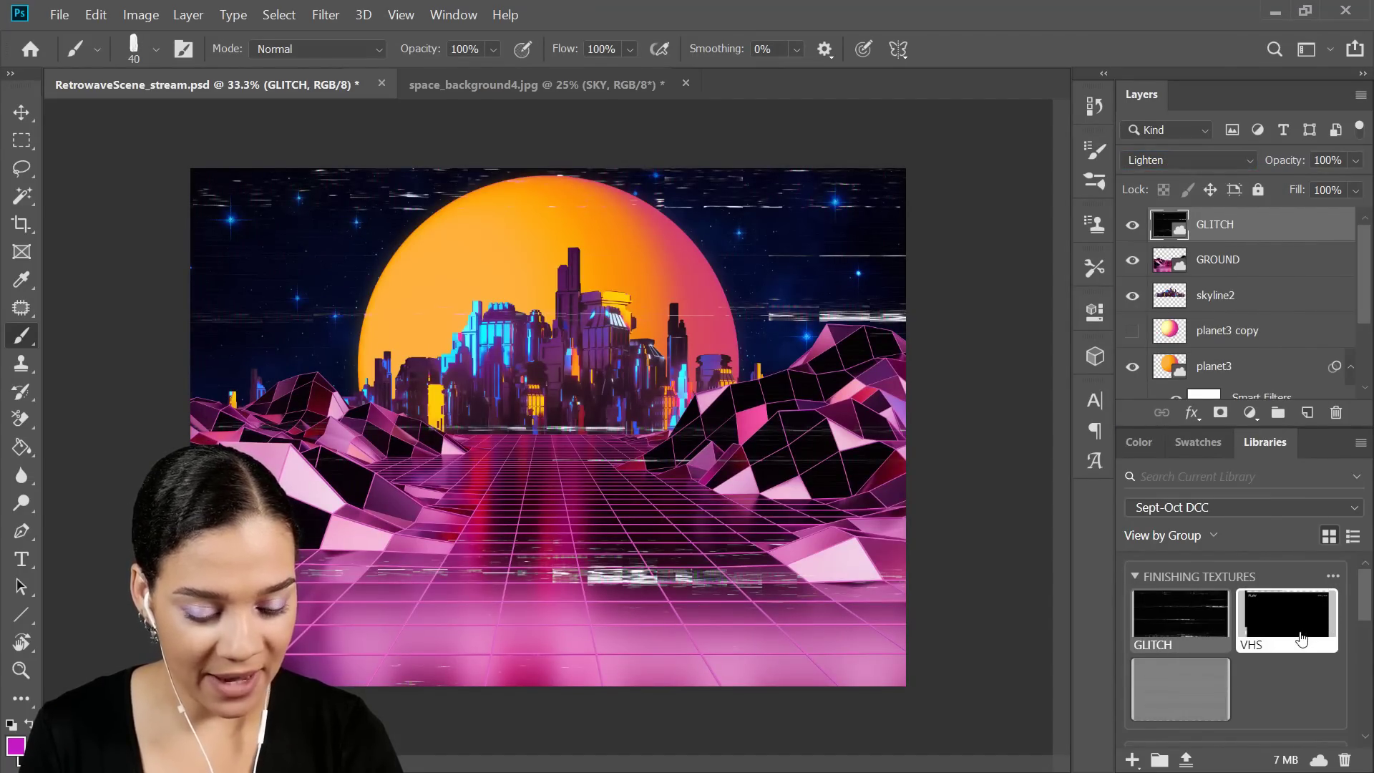
Place the VHS texture over the whole canvas at about 101.6% scale and set its blend mode to Lighten.
{"action": "left_click_drag", "start_coordinate": [1325, 624], "coordinate": [577, 408]}
{"action": "left_click_drag", "start_coordinate": [714, 290], "coordinate": [693, 322]}
{"action": "left_click_drag", "start_coordinate": [895, 166], "coordinate": [926, 144]}
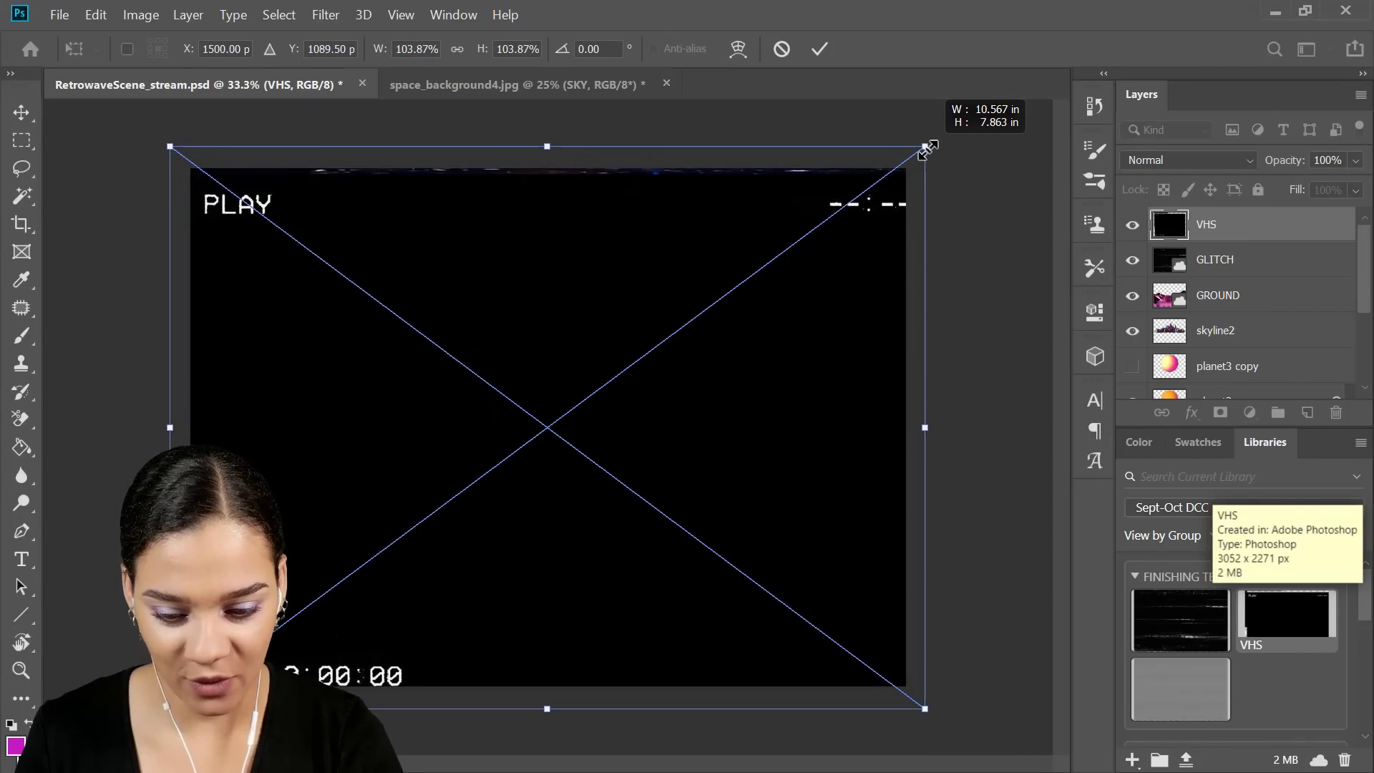
{"action": "left_click_drag", "start_coordinate": [852, 297], "coordinate": [867, 282]}
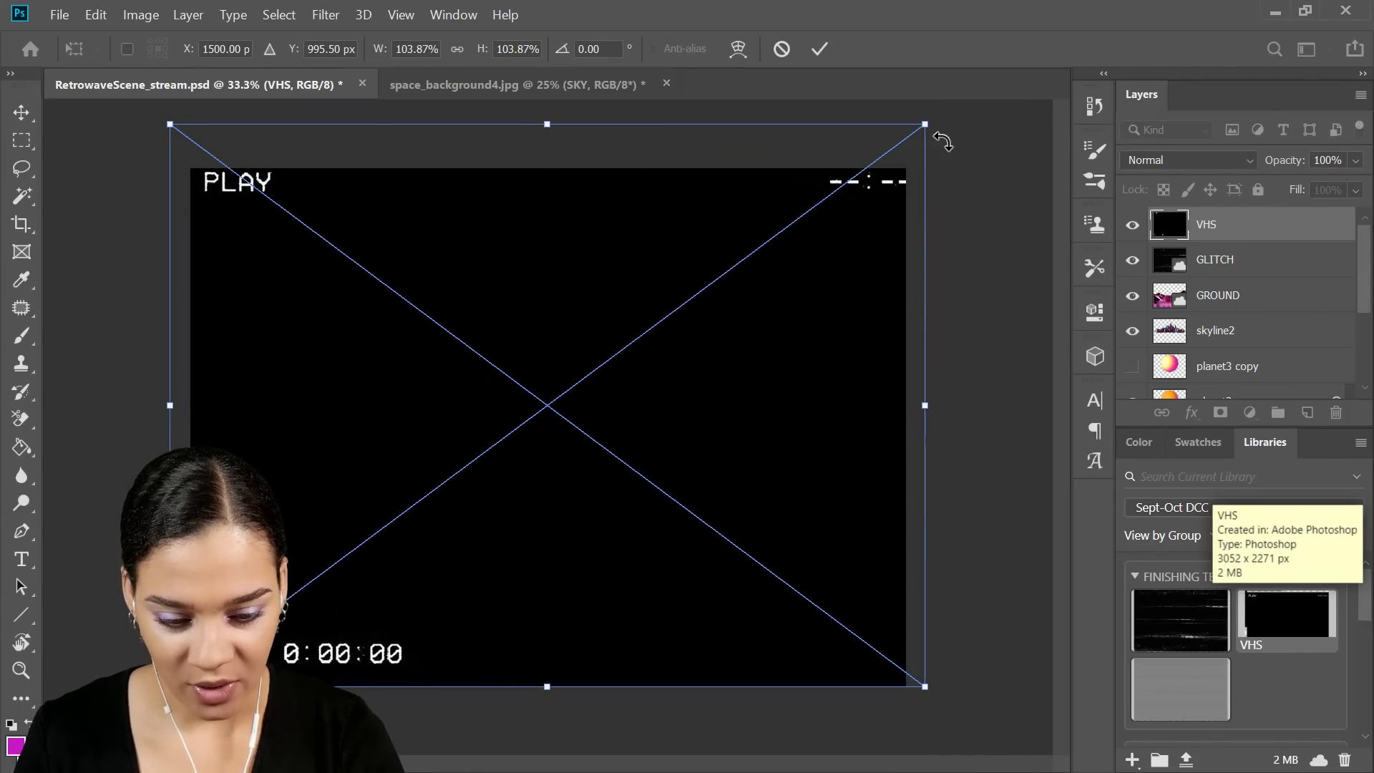
{"action": "left_click_drag", "start_coordinate": [925, 126], "coordinate": [911, 138]}
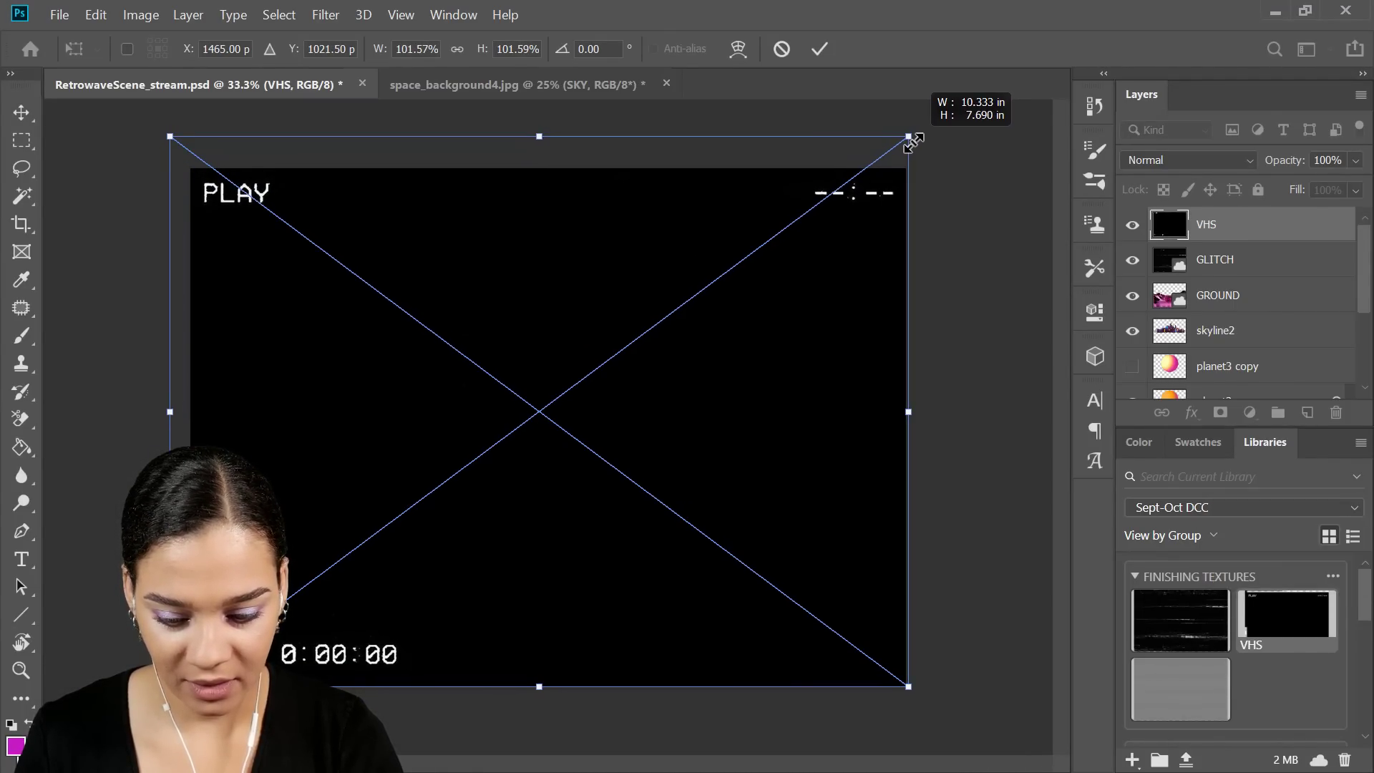
{"action": "key", "text": "b"}
{"action": "left_click", "coordinate": [1189, 159]}
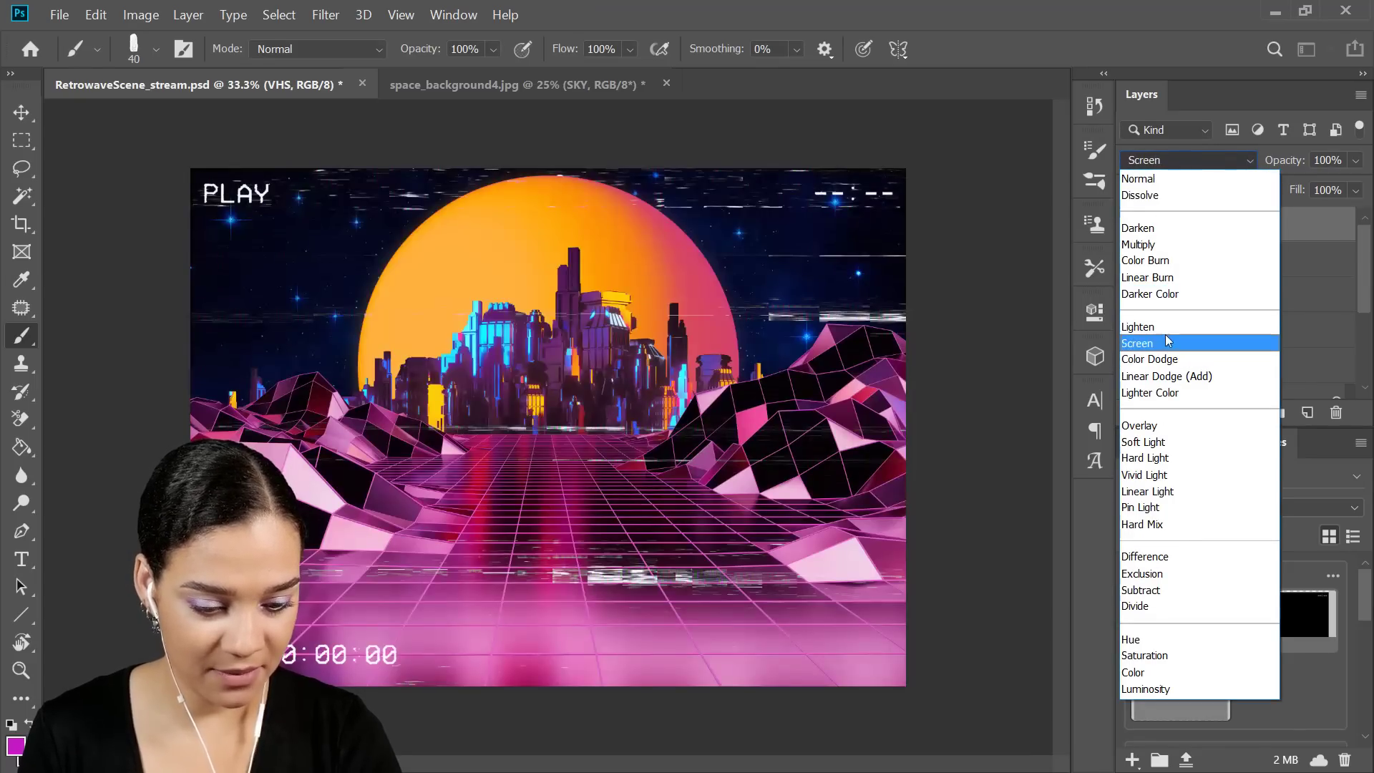
{"action": "left_click", "coordinate": [1142, 327]}
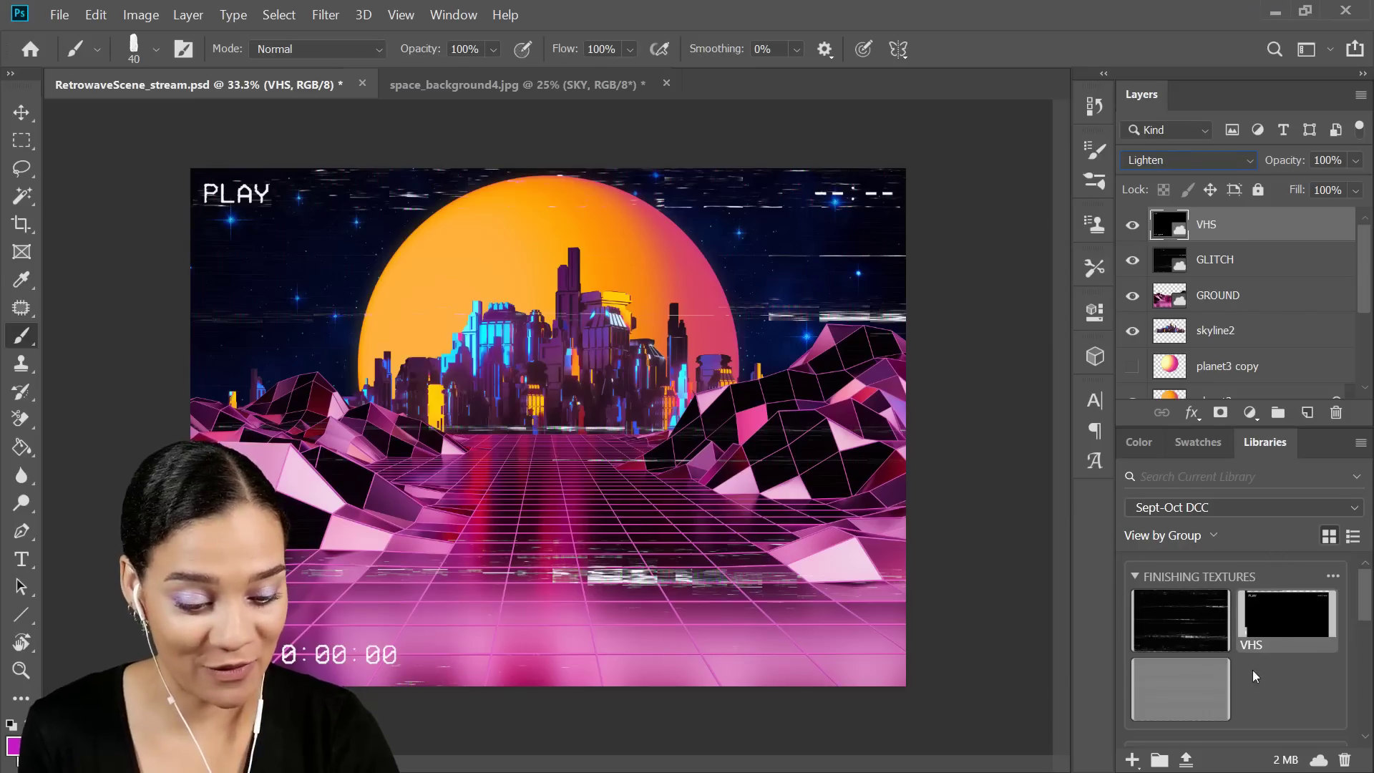
Place the LINES texture from the library, scale it over the whole canvas and set its blend mode to Soft Light.
{"action": "left_click_drag", "start_coordinate": [1190, 711], "coordinate": [546, 448]}
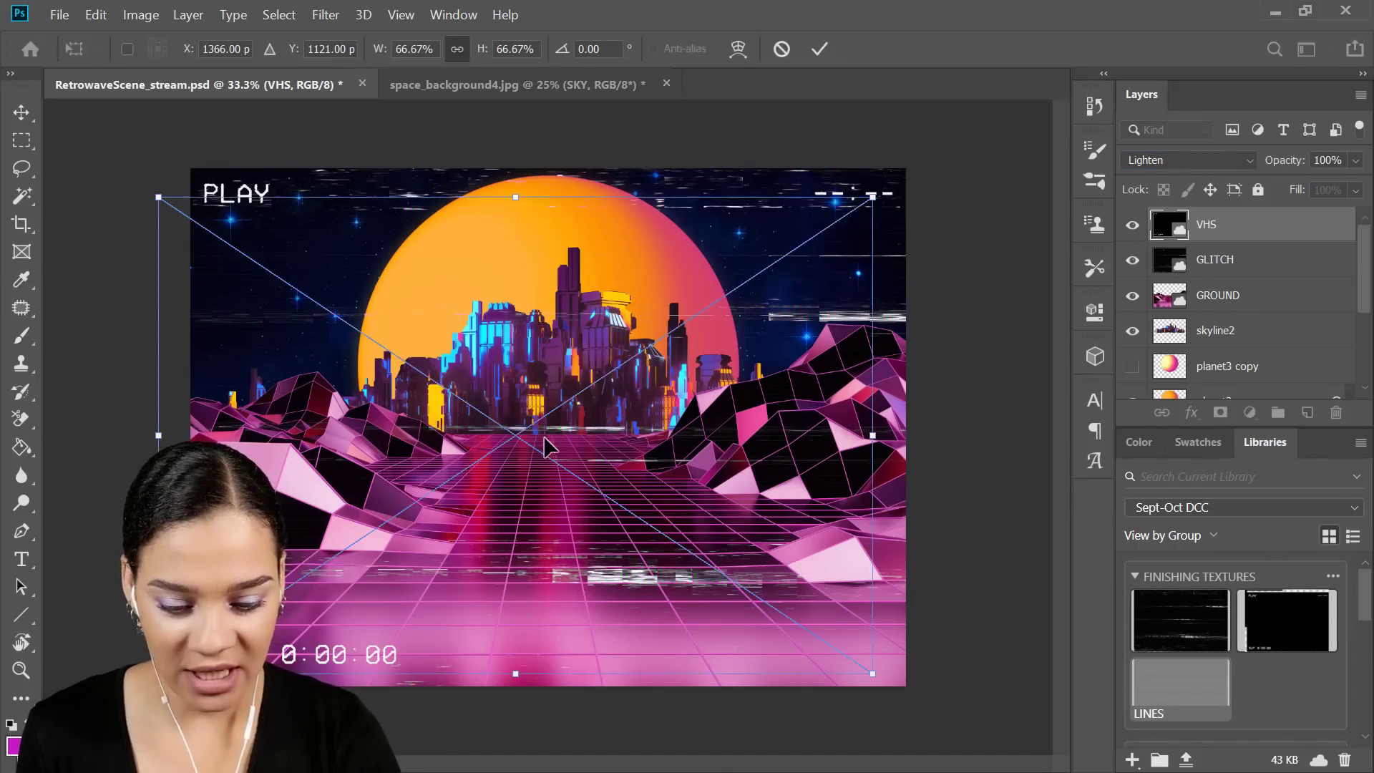
{"action": "left_click_drag", "start_coordinate": [871, 197], "coordinate": [975, 141]}
{"action": "left_click_drag", "start_coordinate": [751, 352], "coordinate": [754, 322]}
{"action": "key", "text": "b"}
{"action": "left_click", "coordinate": [1187, 160]}
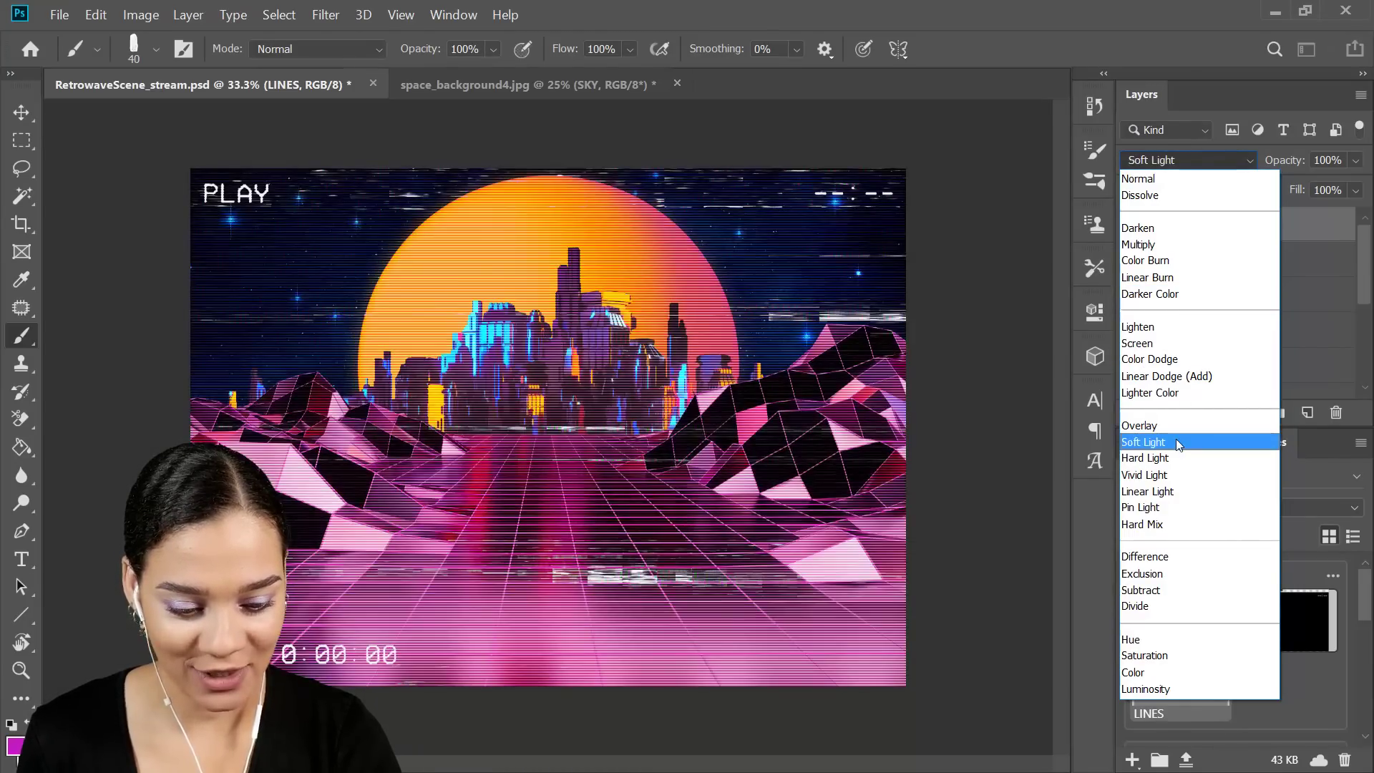
{"action": "left_click", "coordinate": [1178, 442]}
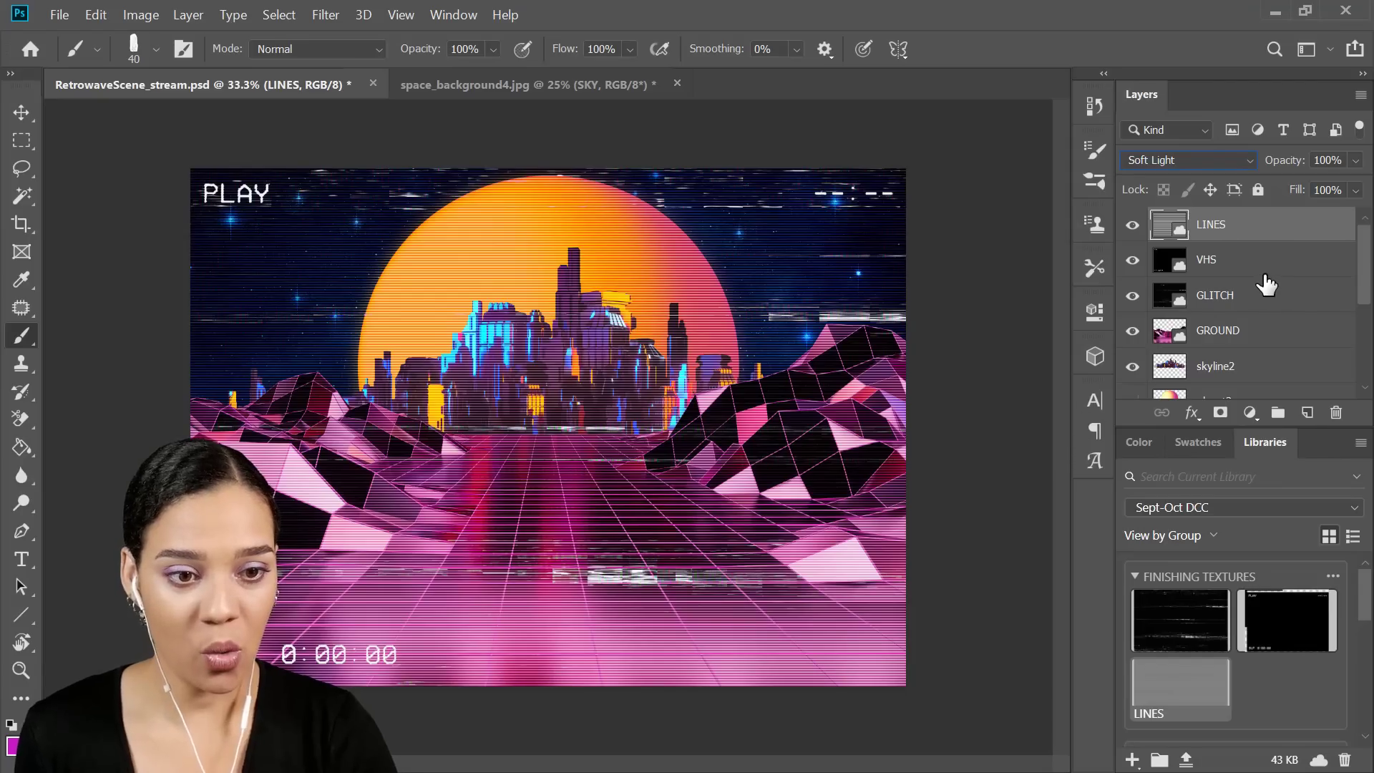
Lower the LINES layer's opacity to 47% and check the scanlines close up against the skyline.
{"action": "left_click", "coordinate": [1356, 163]}
{"action": "left_click", "coordinate": [1301, 184]}
{"action": "key", "text": "ctrl+plus"}
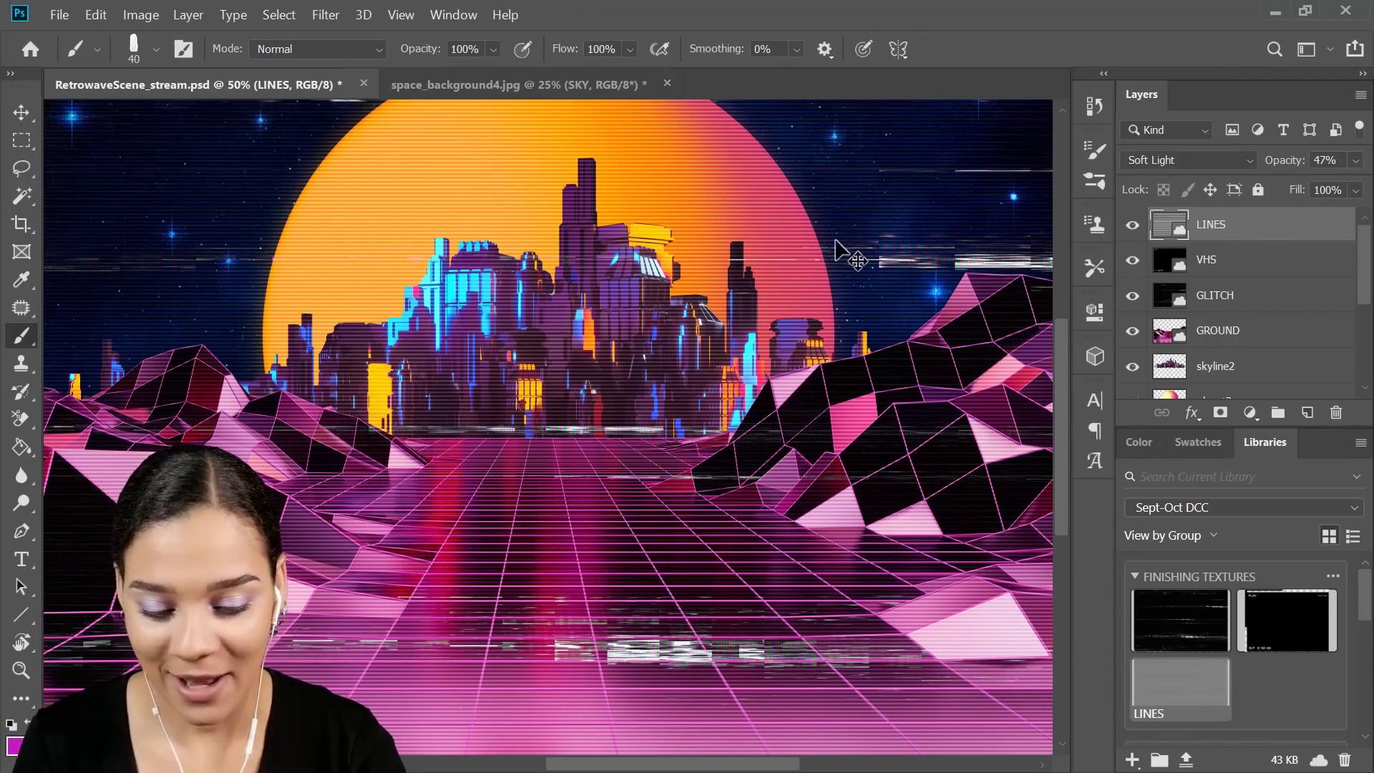
{"action": "key", "text": "ctrl+minus"}
Save the composite as the JPEG file RetrowaveScene_stream.jpg at Maximum quality 12 with the Baseline ("Standard") format.
{"action": "key", "text": "shift+ctrl+s"}
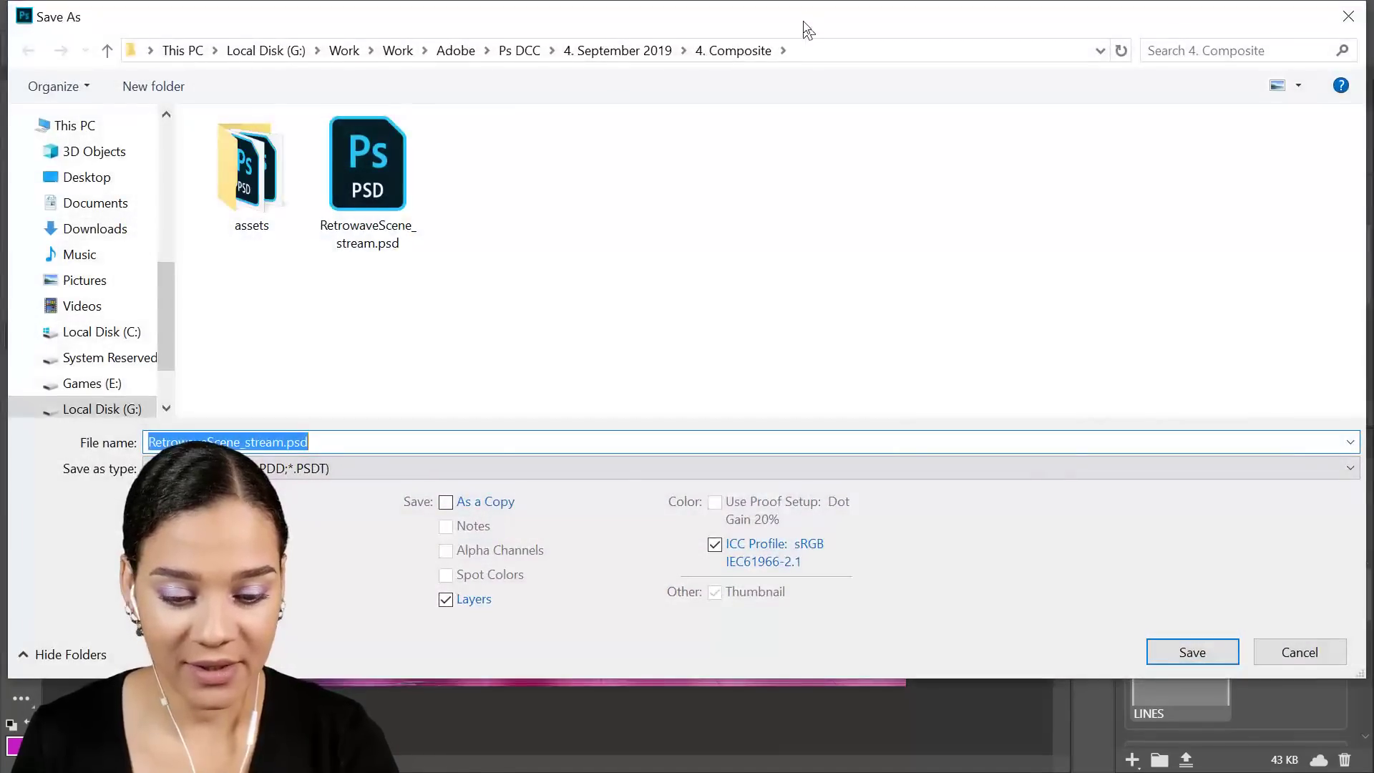
{"action": "key", "text": "Escape"}
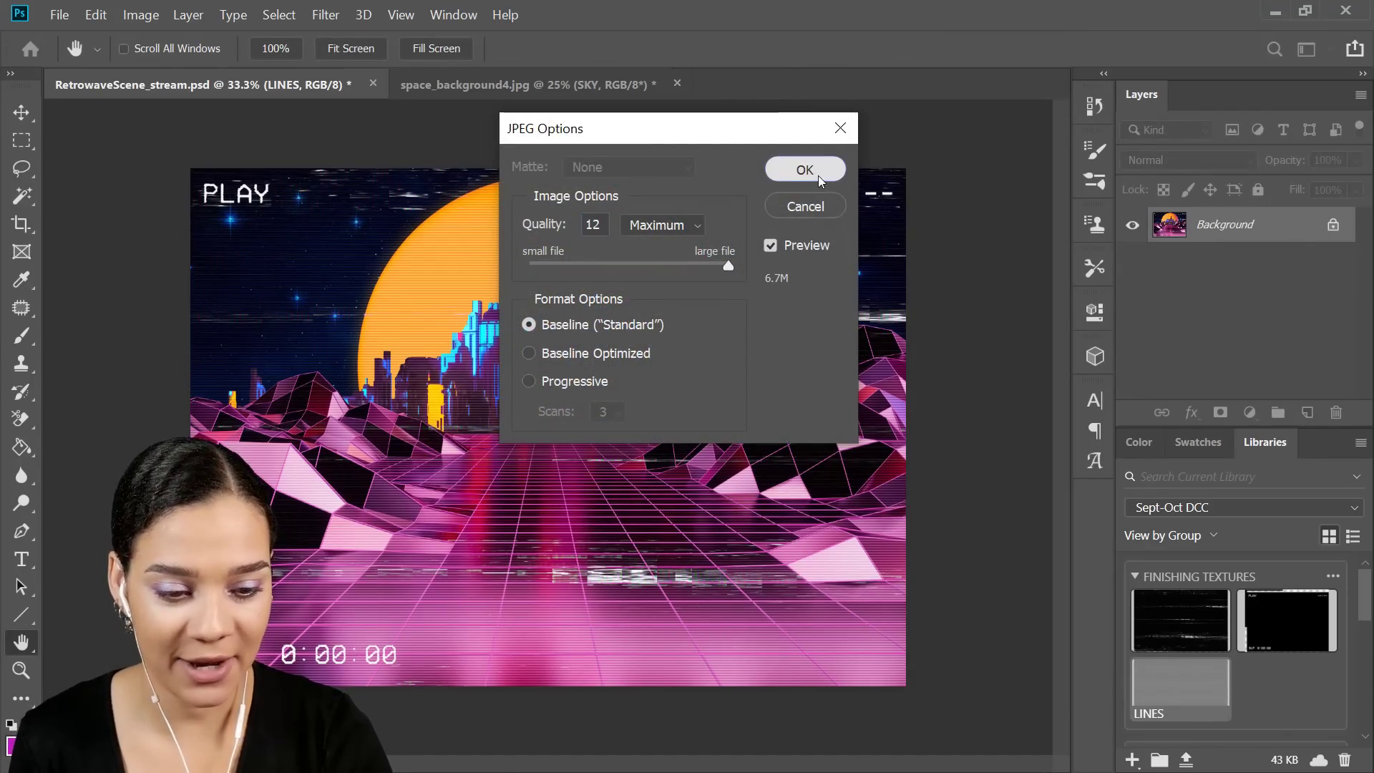
{"action": "left_click", "coordinate": [804, 170]}
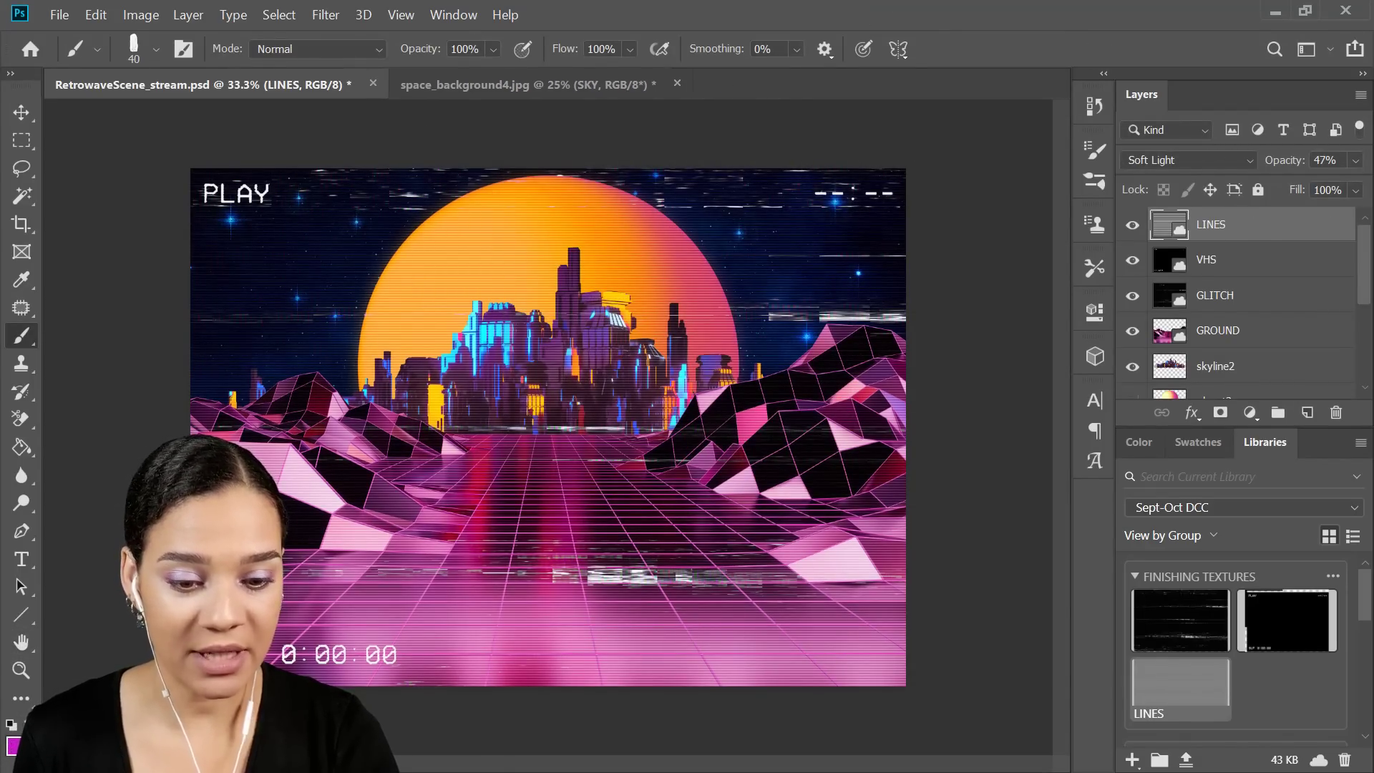
Switch to Discord and attach RetrowaveScene_stream.jpg to a new post in the current-challenge channel.
{"action": "key", "text": "alt+Tab"}
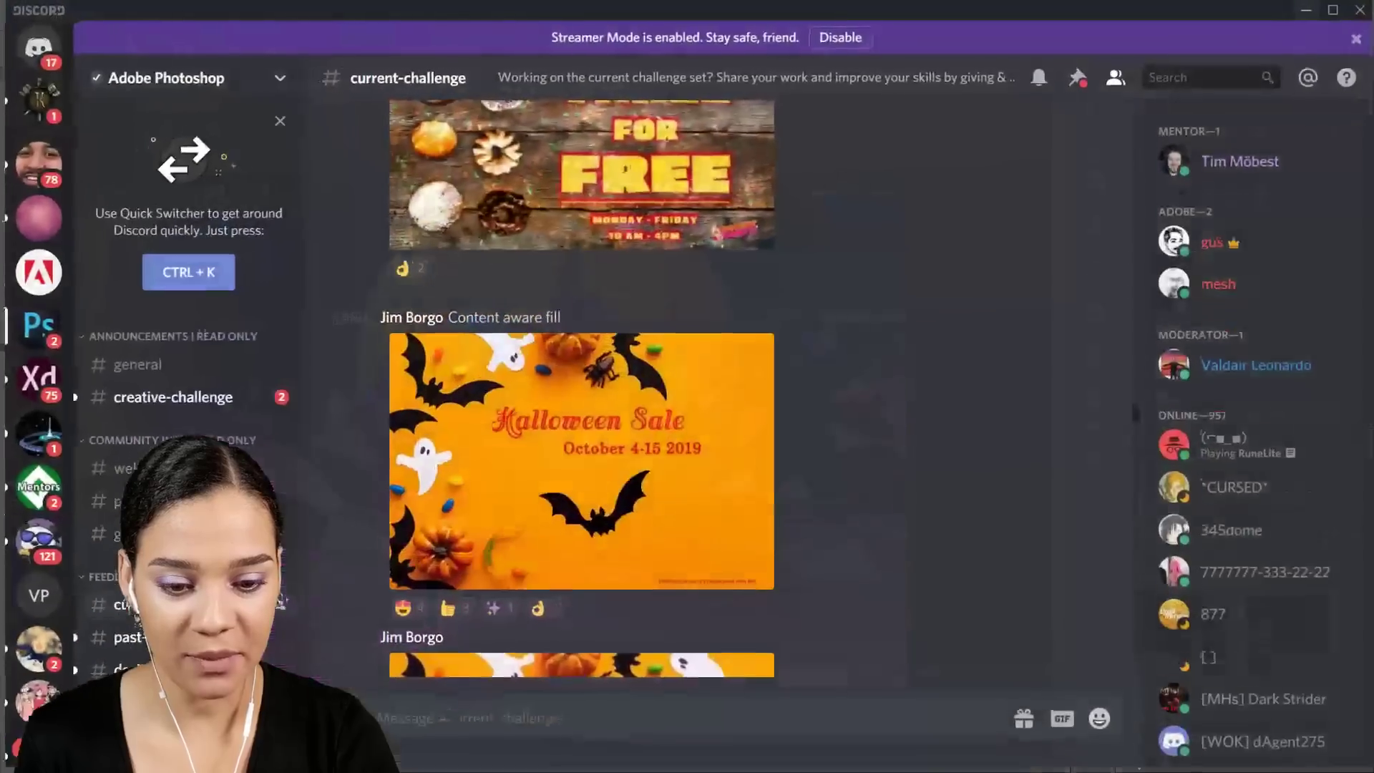
{"action": "scroll", "coordinate": [665, 408], "scroll_direction": "down", "scroll_amount": 10}
{"action": "scroll", "coordinate": [644, 408], "scroll_direction": "down", "scroll_amount": 20}
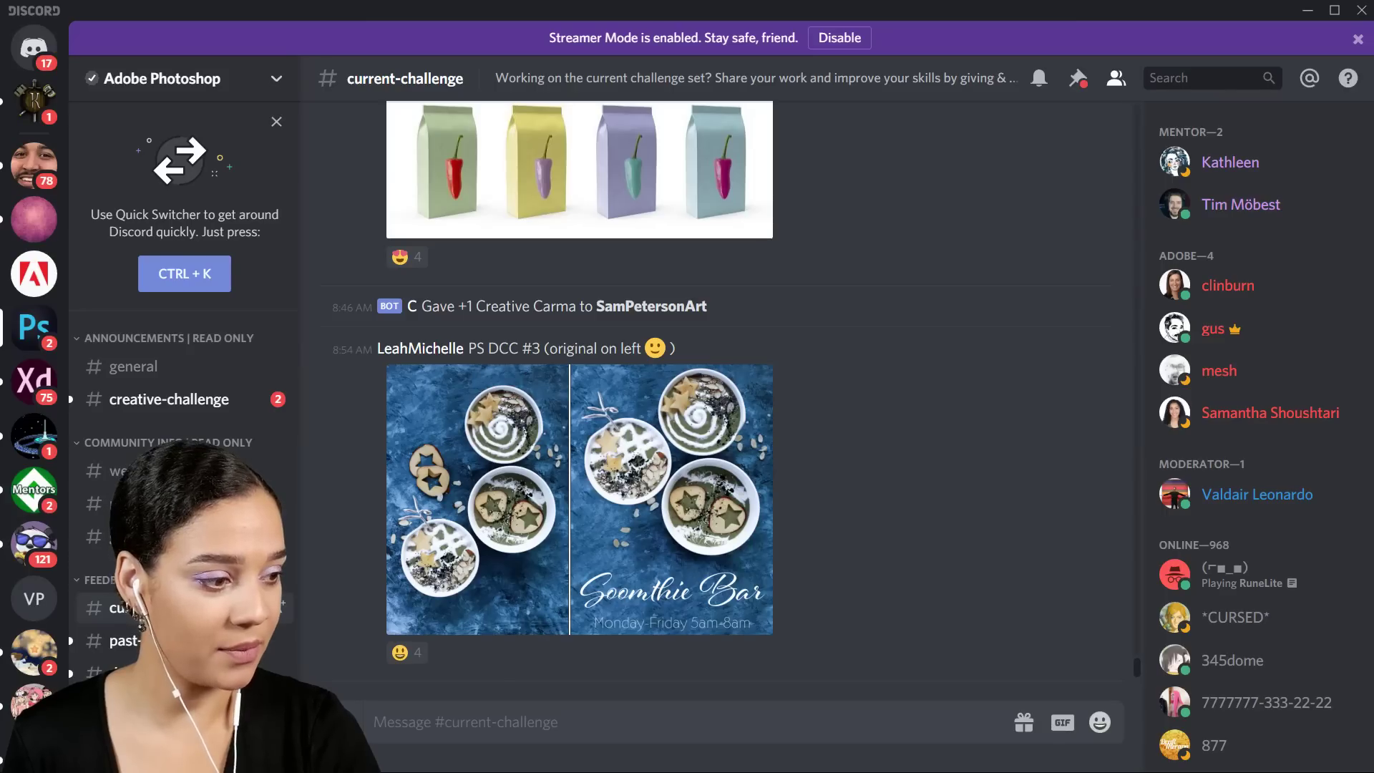
{"action": "key", "text": "ctrl+v"}
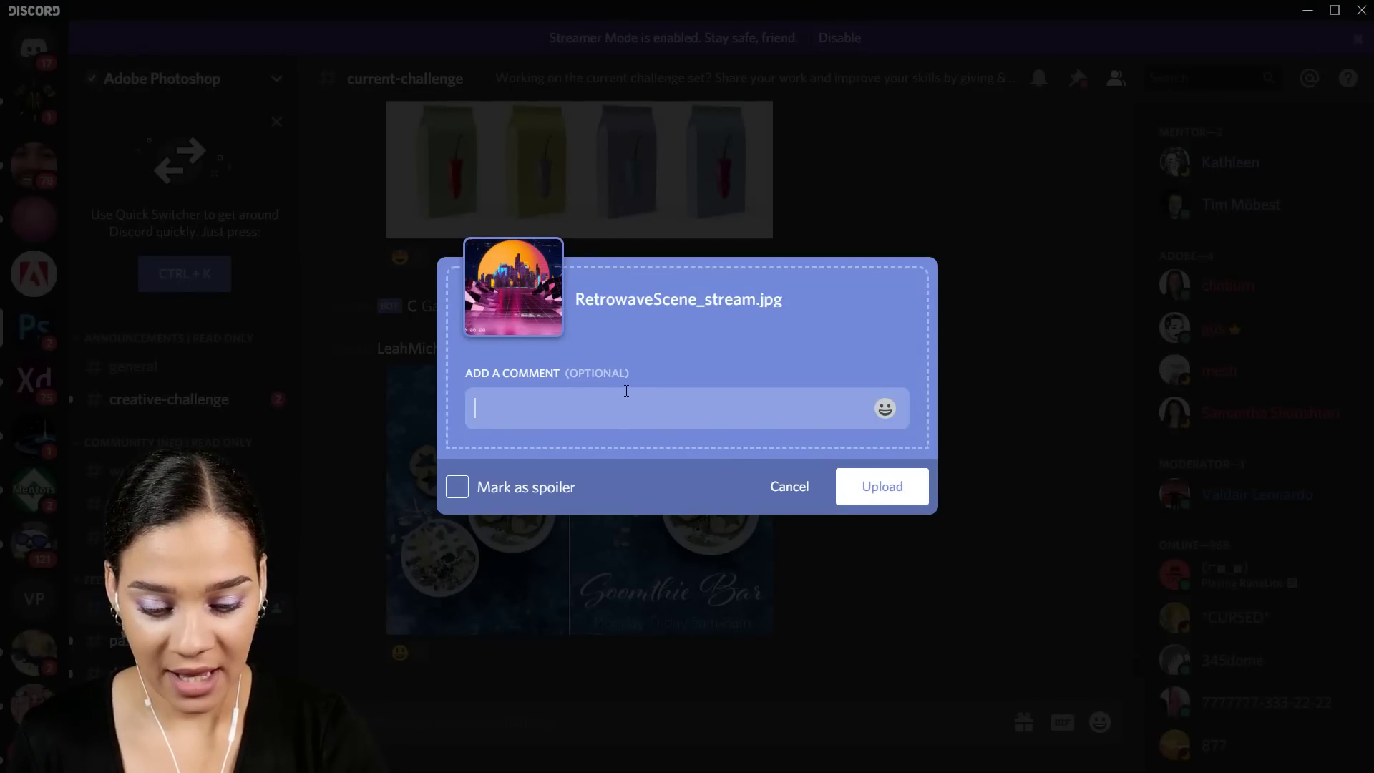
{"action": "type", "text": "hERE"}
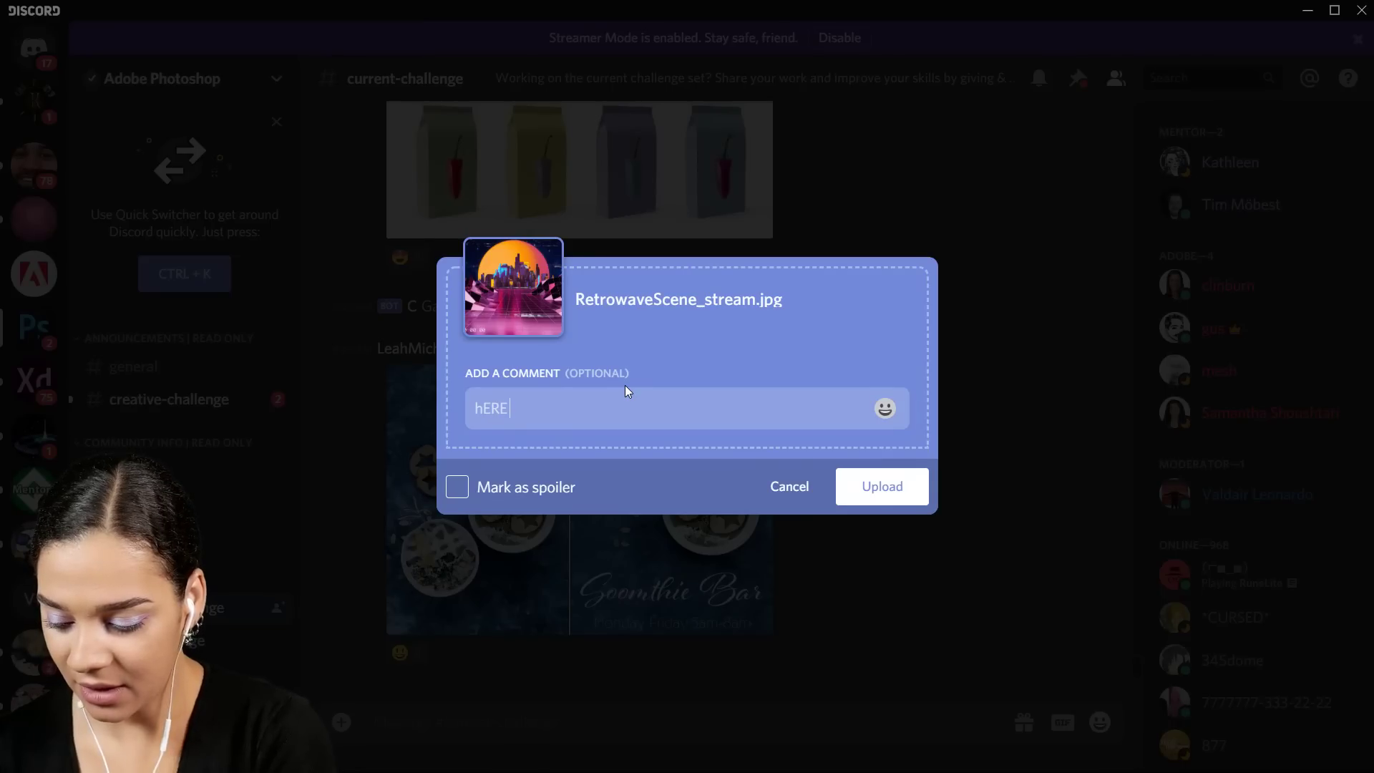
{"action": "type", "text": " IS MY COMPO"}
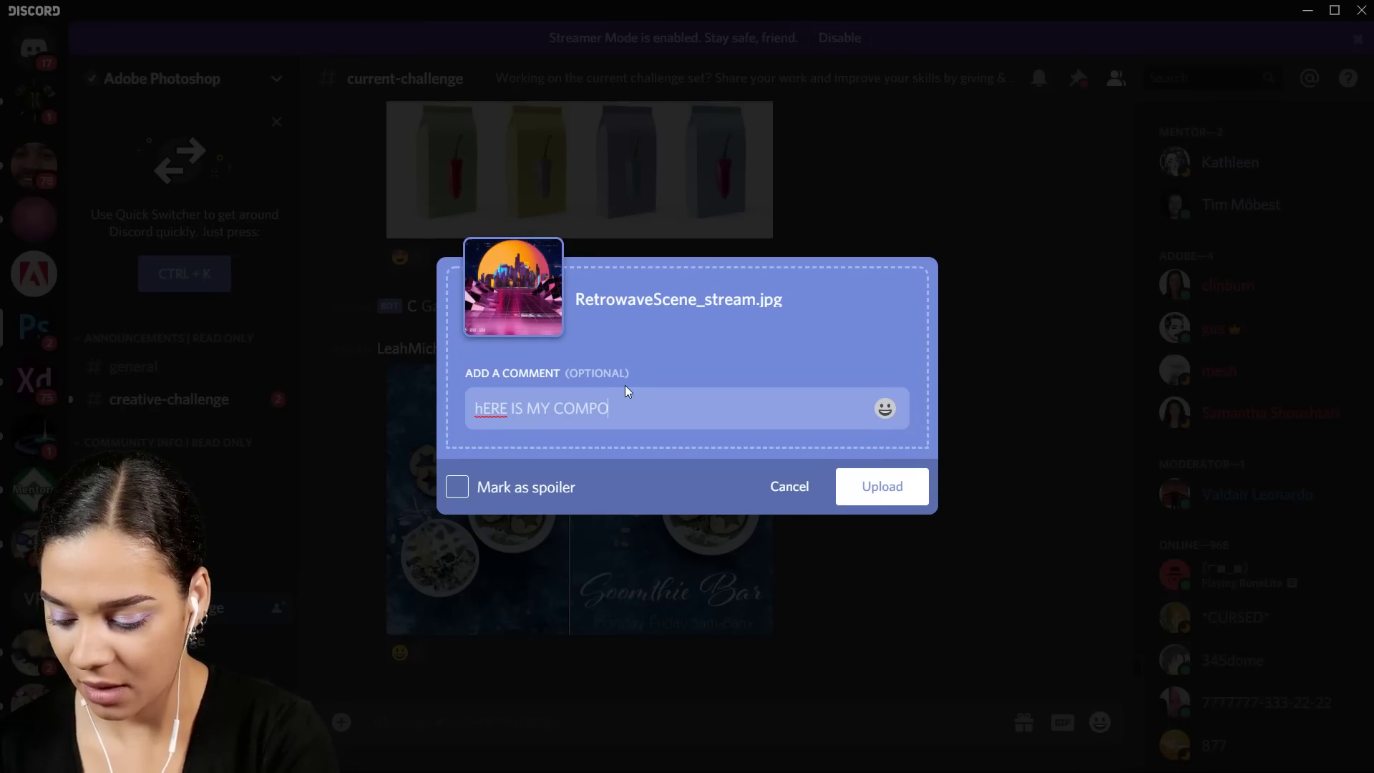
{"action": "type", "text": "SITE"}
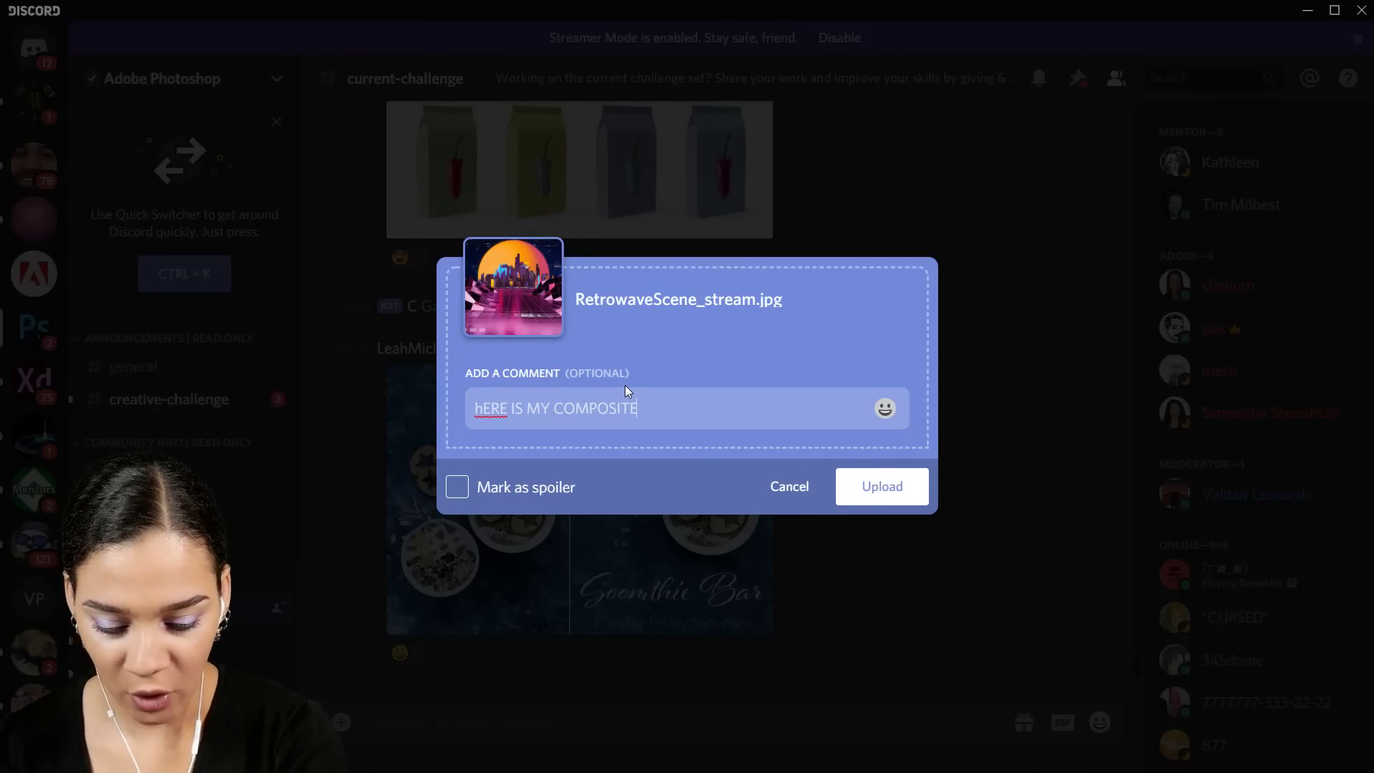
{"action": "key", "text": "ctrl+BackSpace"}
{"action": "key", "text": "ctrl+BackSpace"}
{"action": "key", "text": "ctrl+BackSpace"}
{"action": "key", "text": "ctrl+BackSpace"}
Add the comment "Here is my composite from today's challenge!" to the image and upload it.
{"action": "type", "text": "H"}
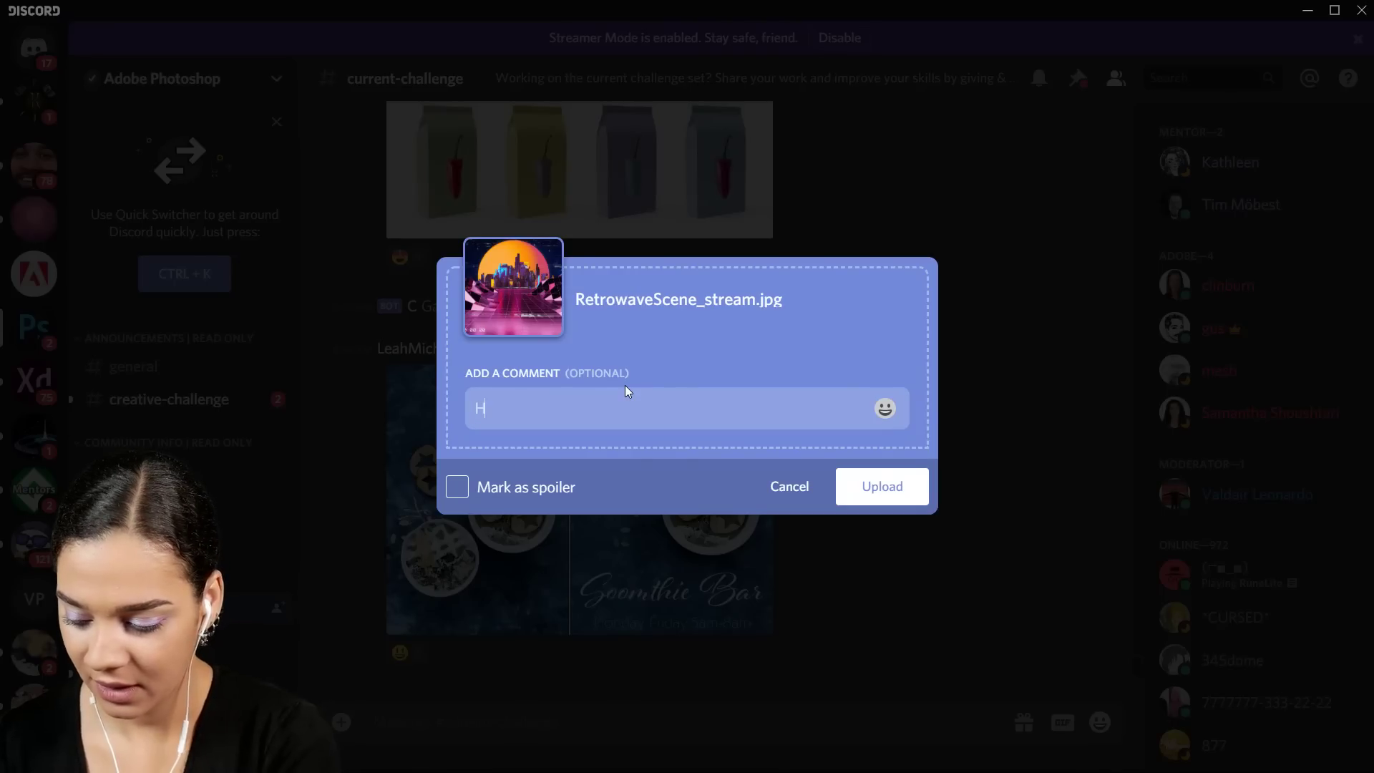
{"action": "type", "text": "ere i"}
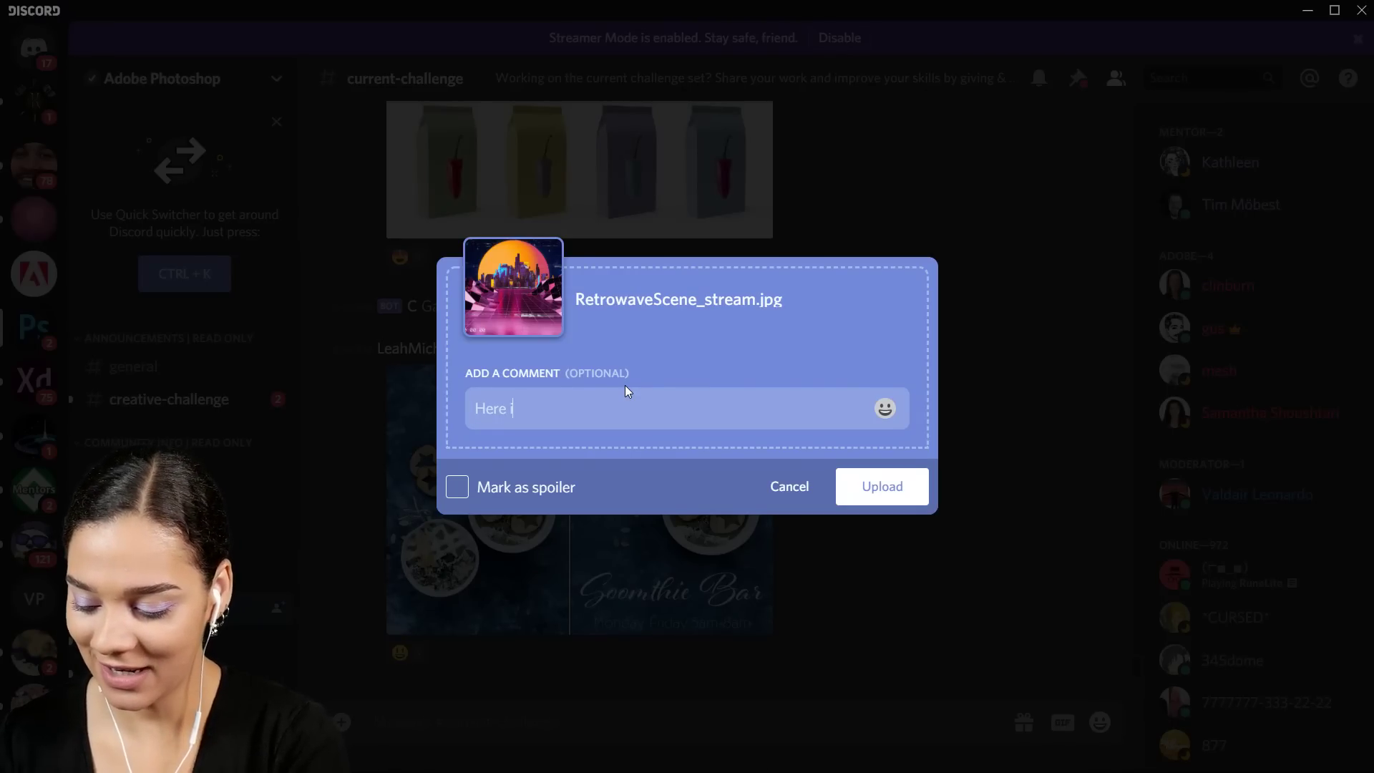
{"action": "type", "text": "s my composi"}
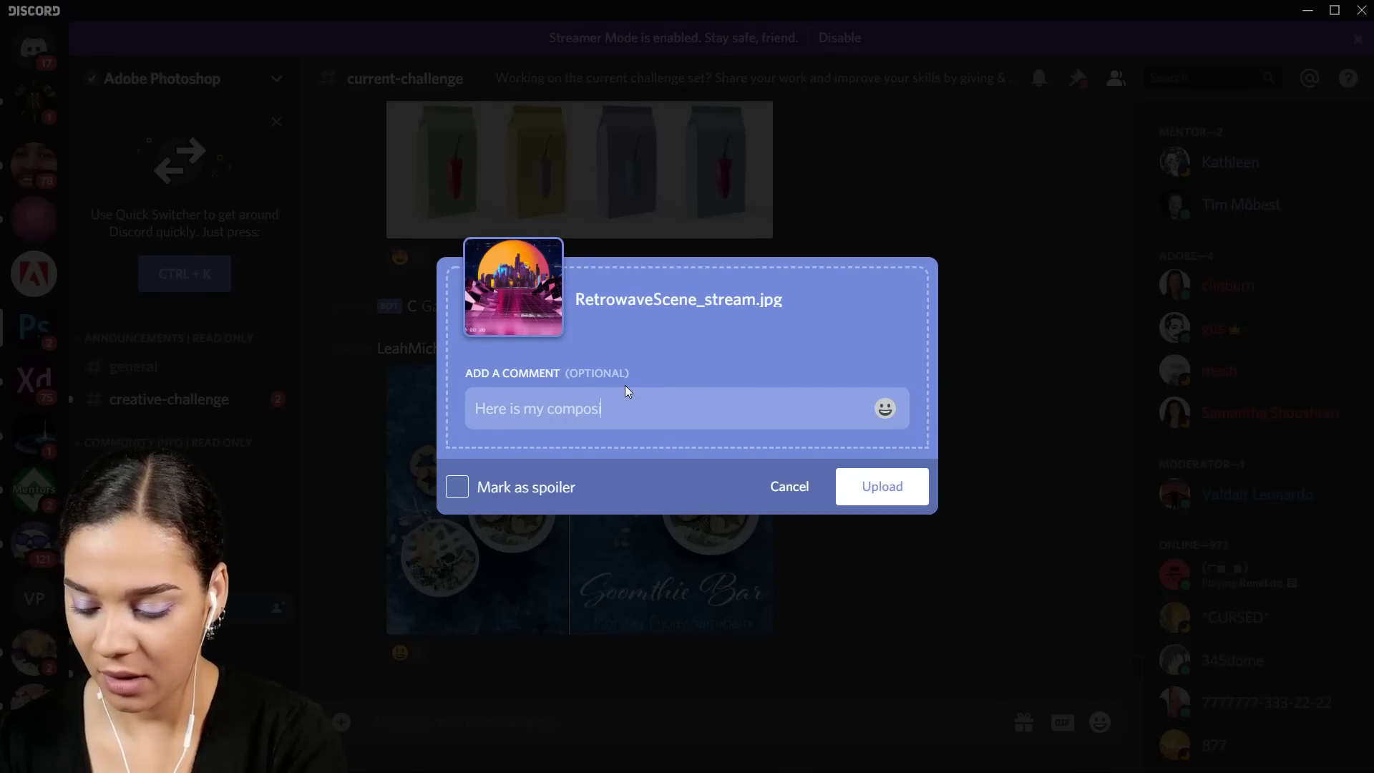
{"action": "type", "text": "te from t"}
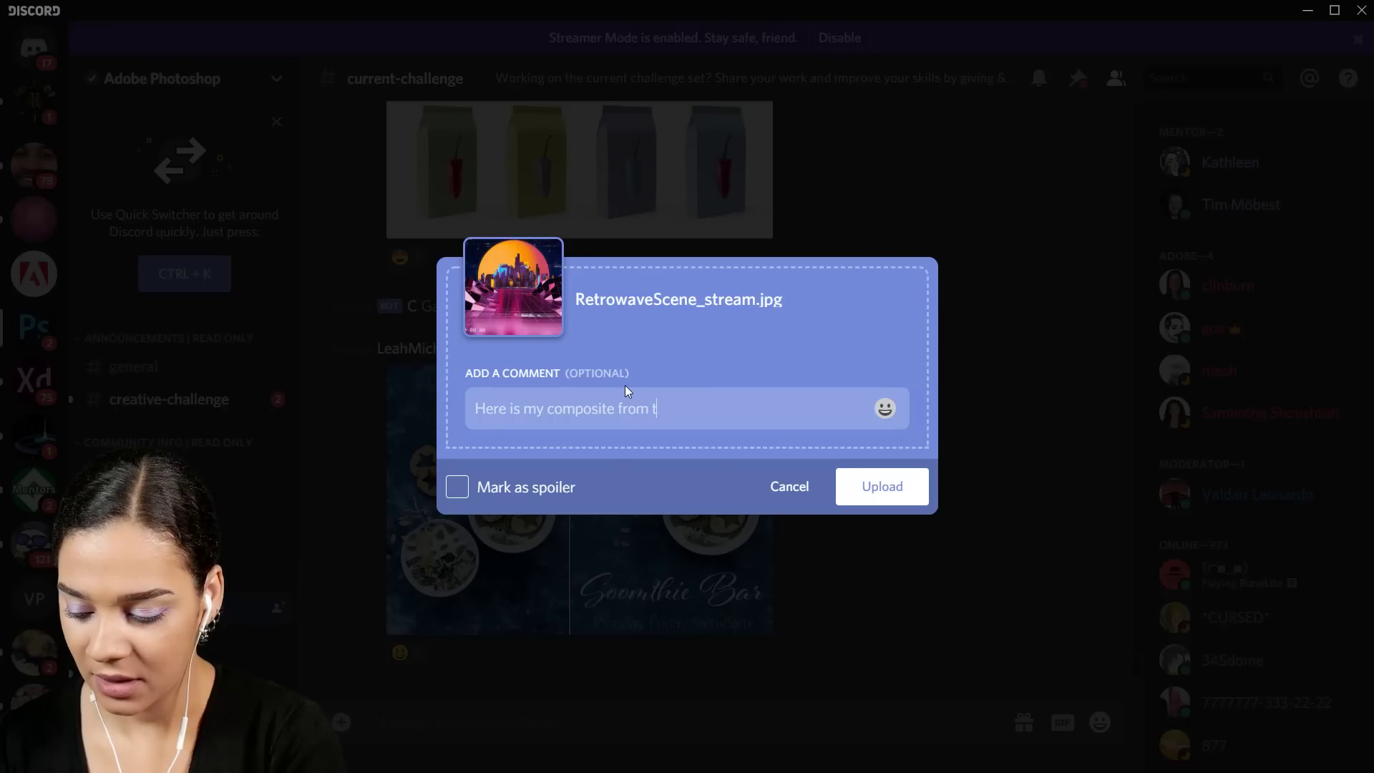
{"action": "type", "text": "oday's chall"}
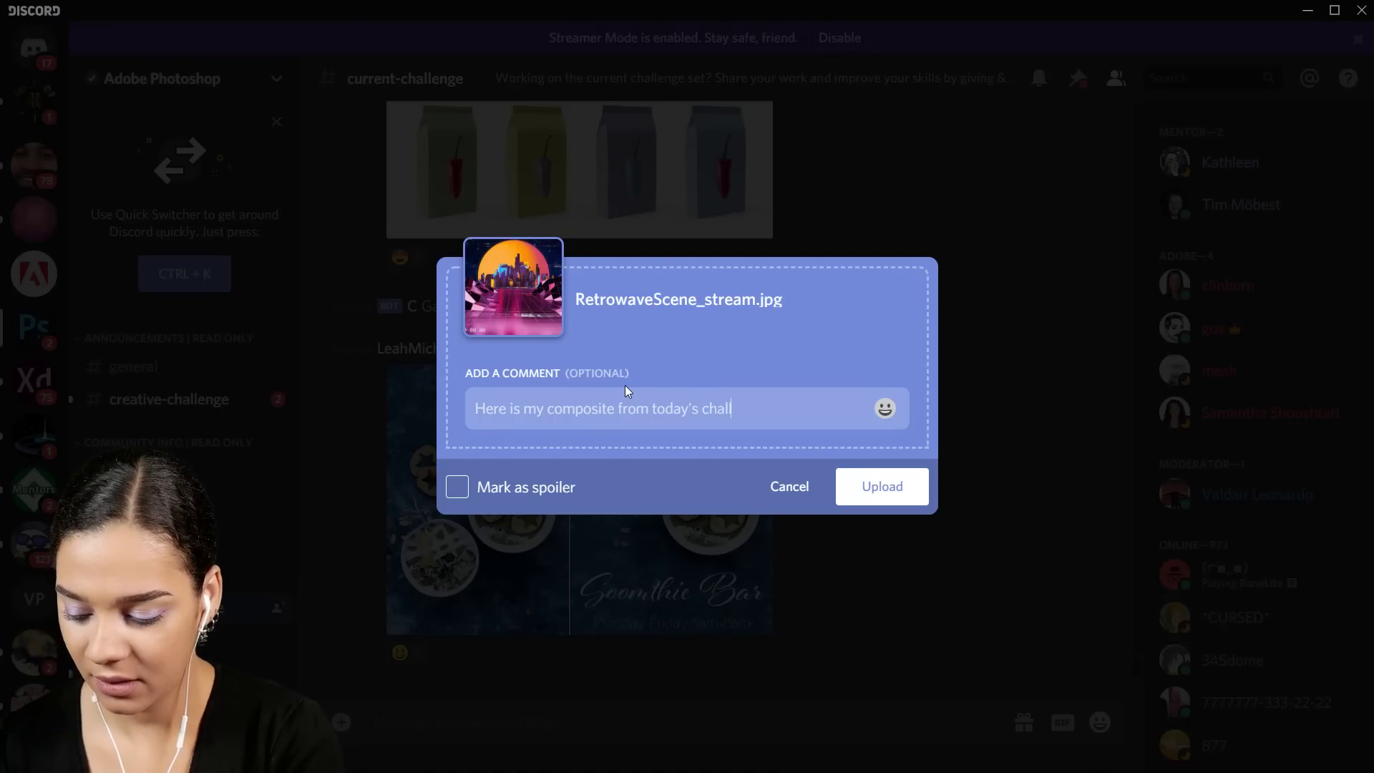
{"action": "type", "text": "enge!"}
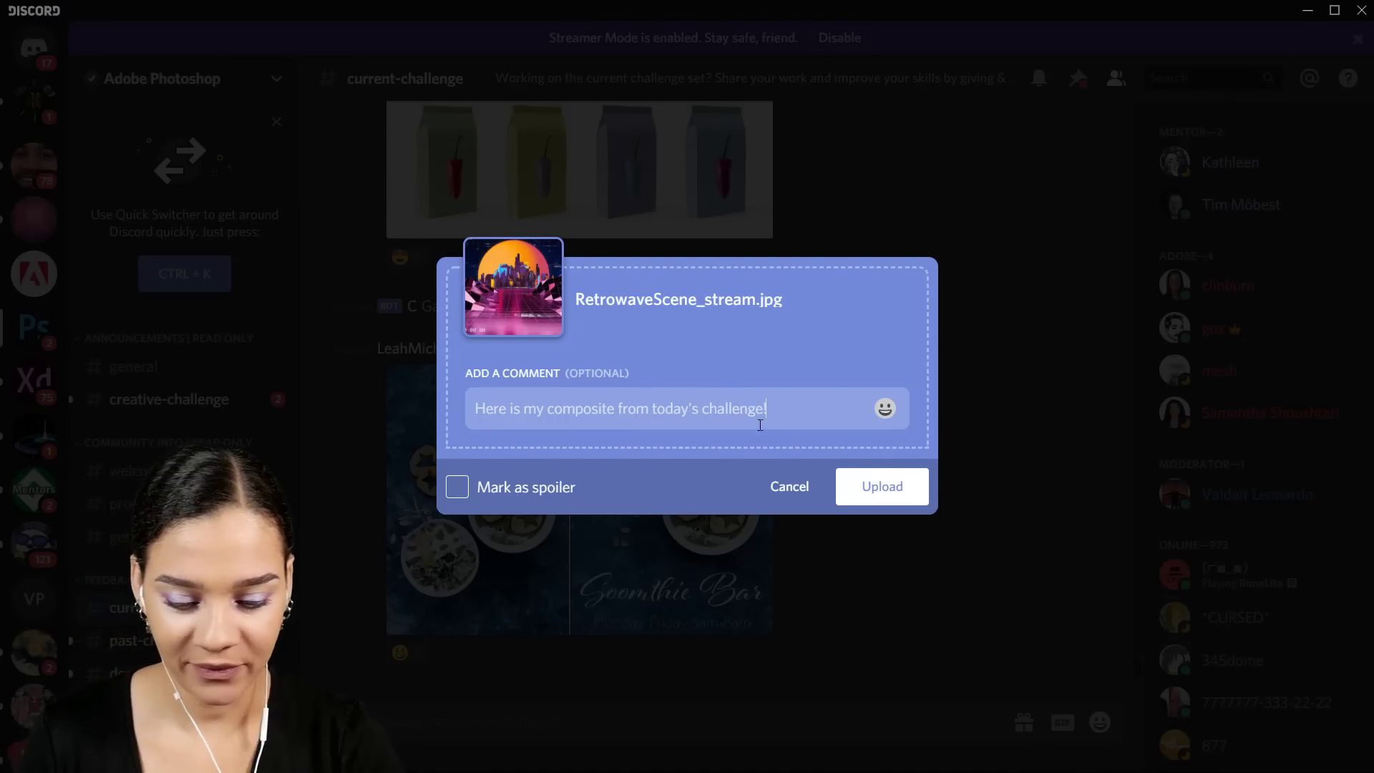
{"action": "left_click", "coordinate": [883, 486]}
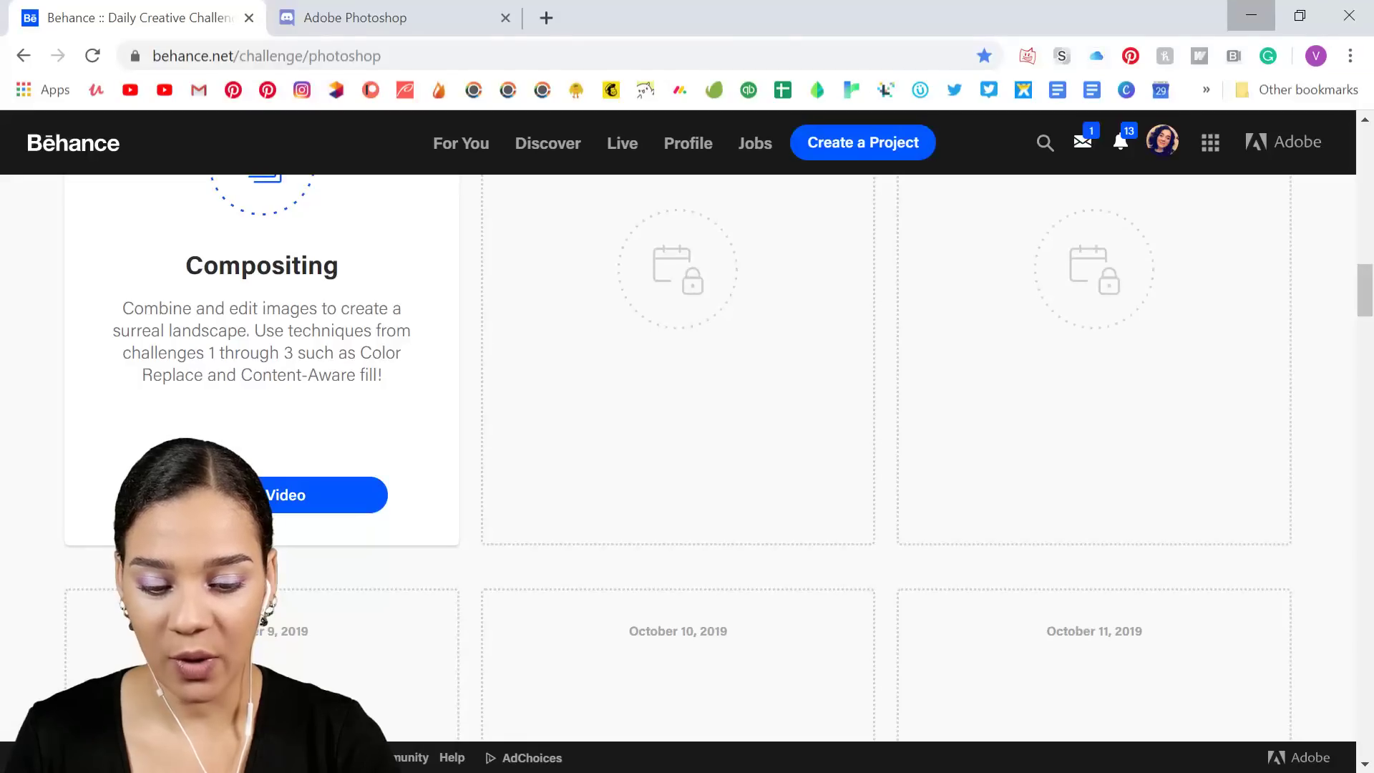
On Behance, open the profile's PS DCC Sept 2019 project for editing.
{"action": "left_click", "coordinate": [1163, 141]}
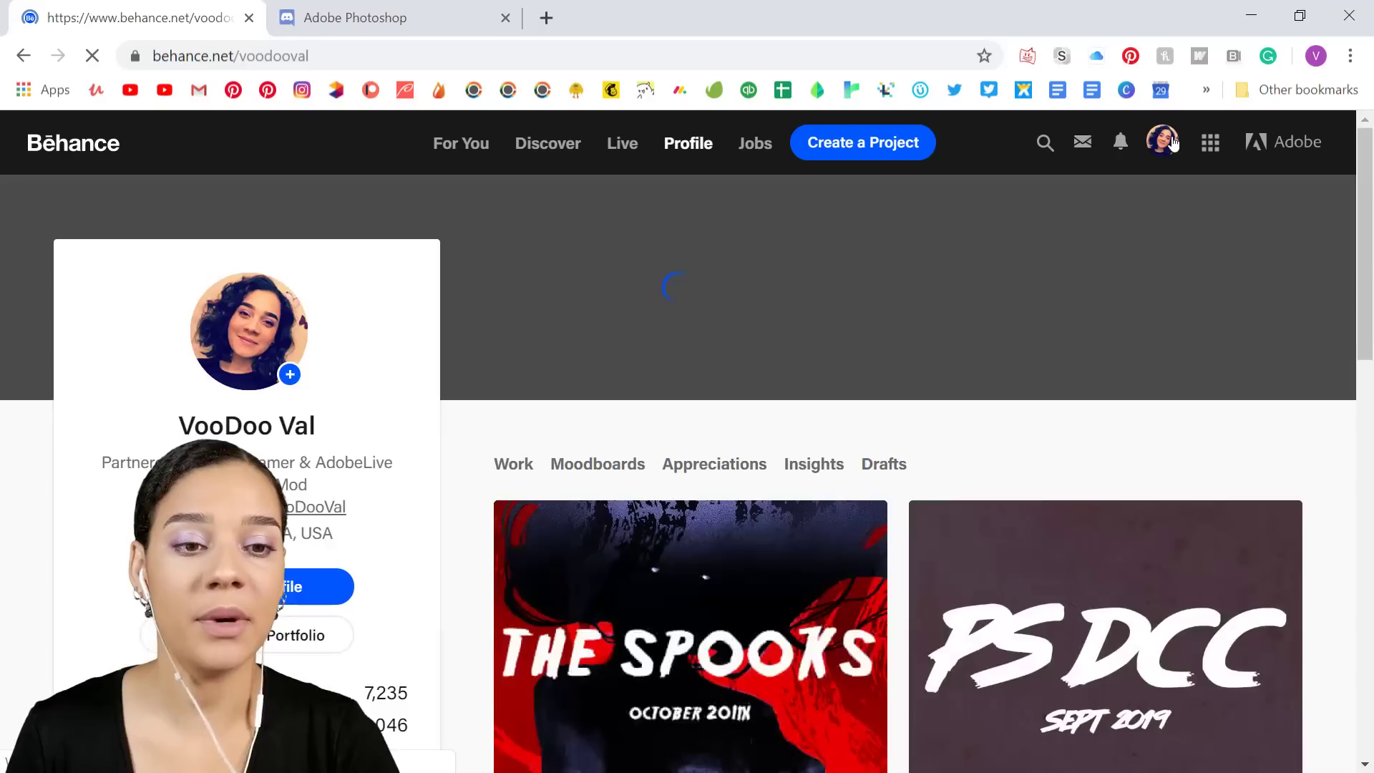
{"action": "left_click", "coordinate": [949, 535]}
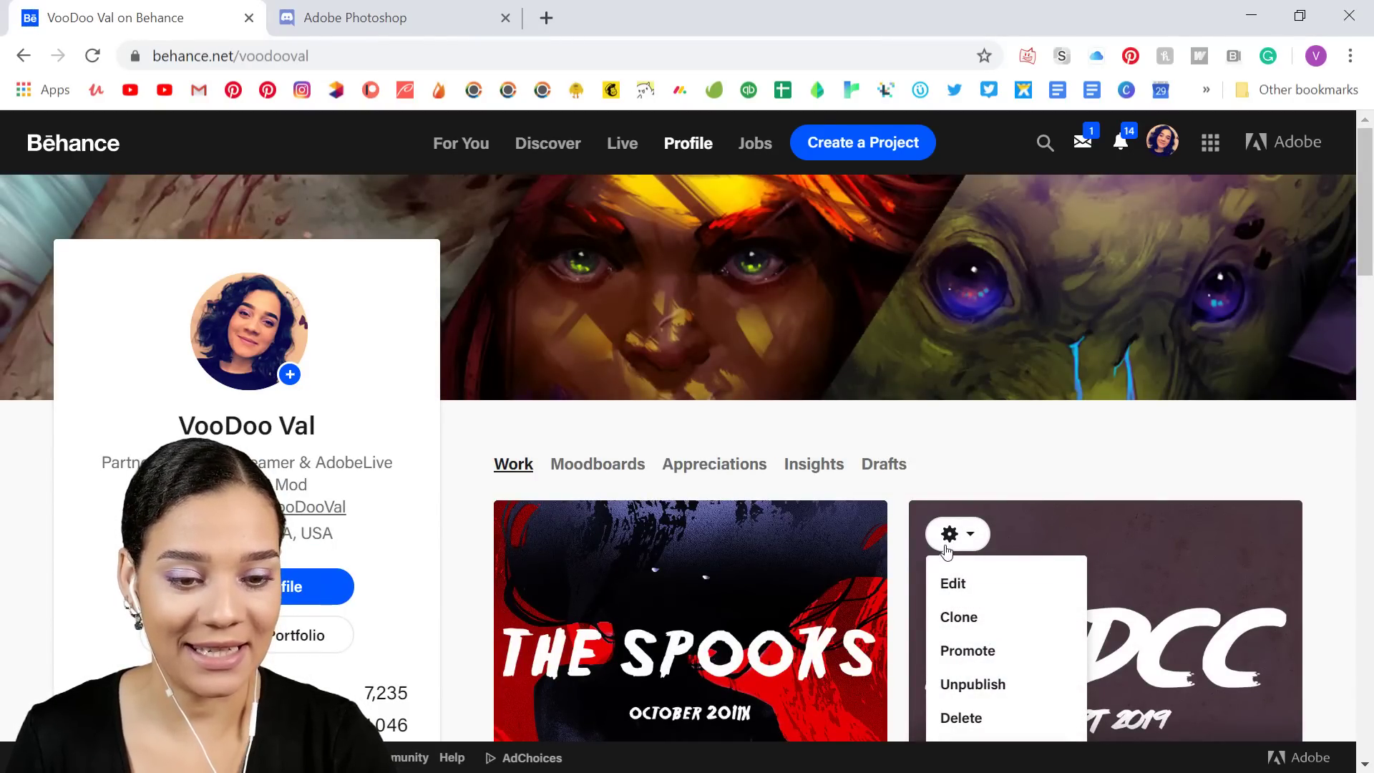
{"action": "left_click", "coordinate": [963, 591]}
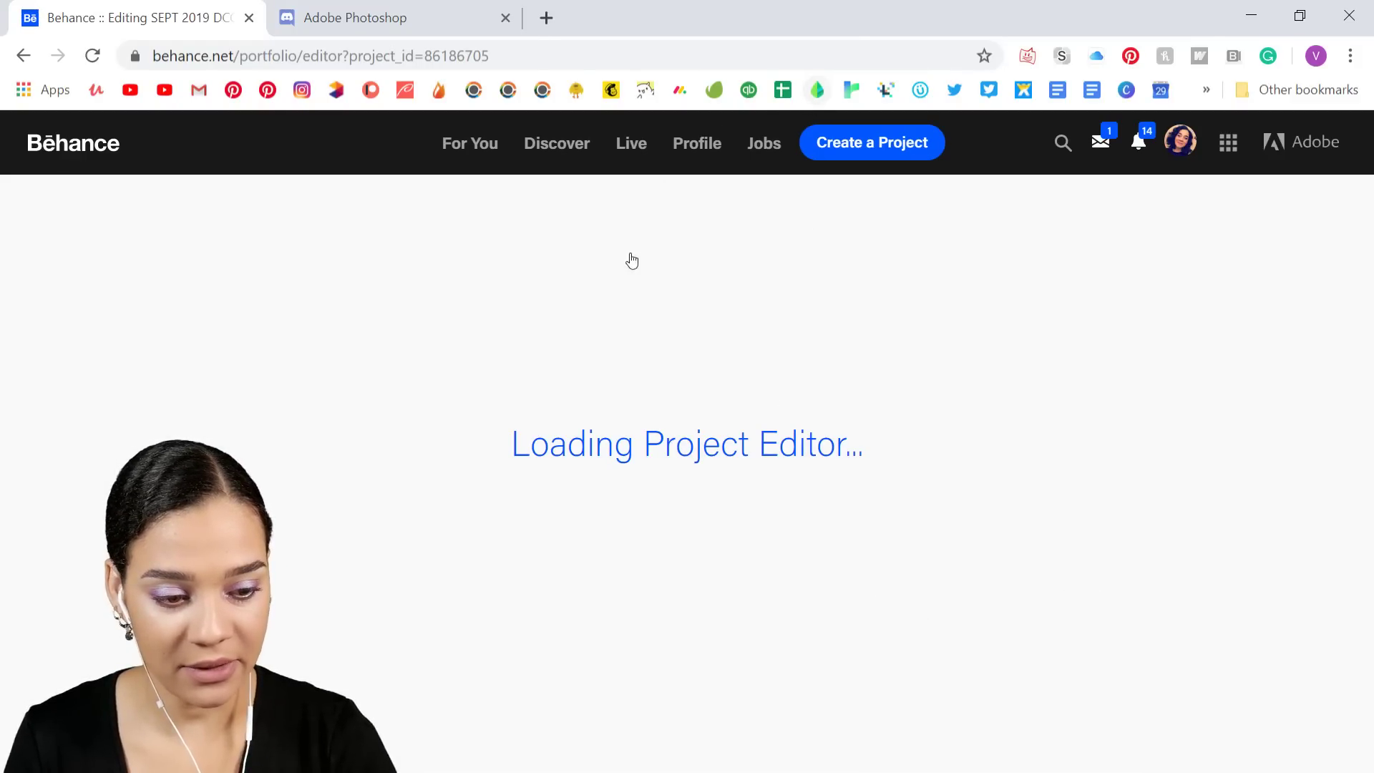
Centre and bold the "CHALLENGE 4:" heading and extend it with the title "Compositing!".
{"action": "scroll", "coordinate": [872, 458], "scroll_direction": "down", "scroll_amount": 5}
{"action": "scroll", "coordinate": [872, 458], "scroll_direction": "down", "scroll_amount": 15}
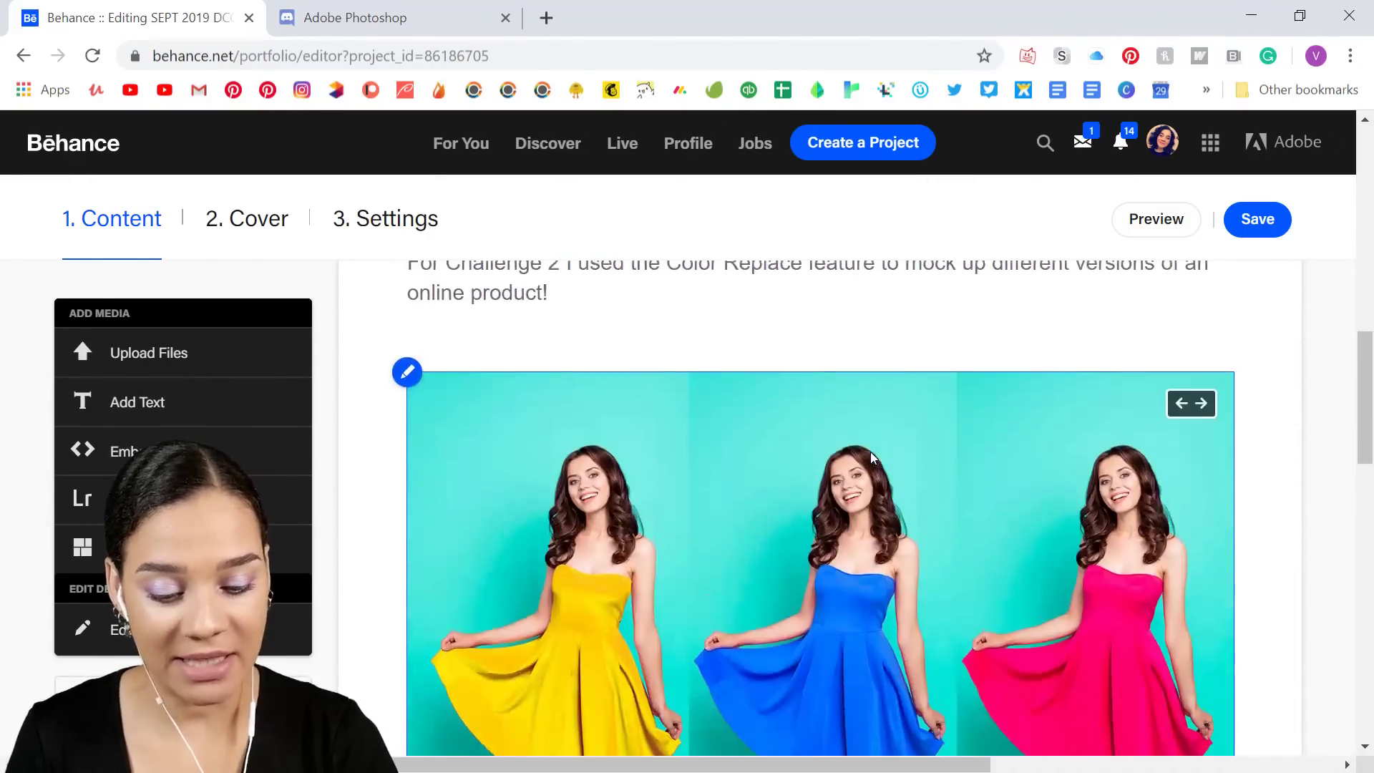
{"action": "scroll", "coordinate": [520, 446], "scroll_direction": "up", "scroll_amount": 3}
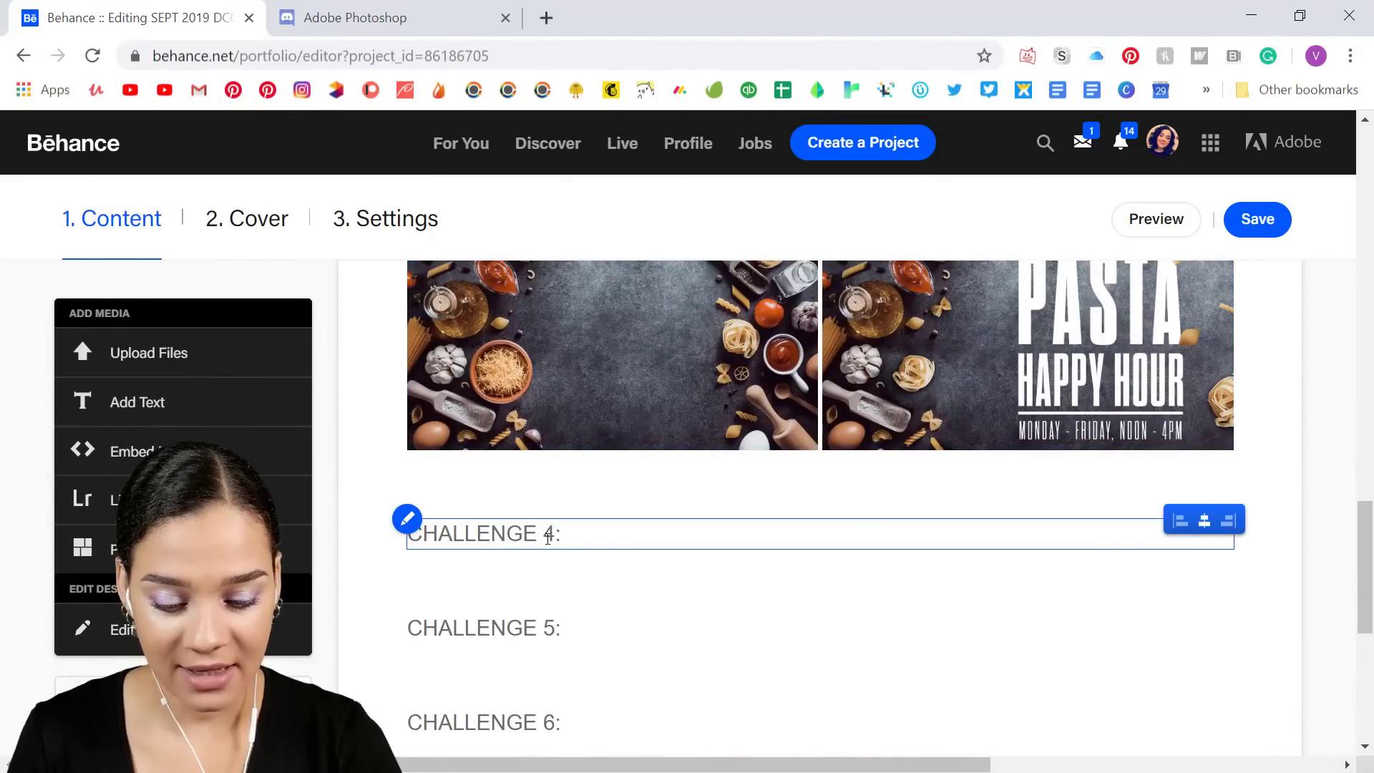
{"action": "triple_click", "coordinate": [552, 533]}
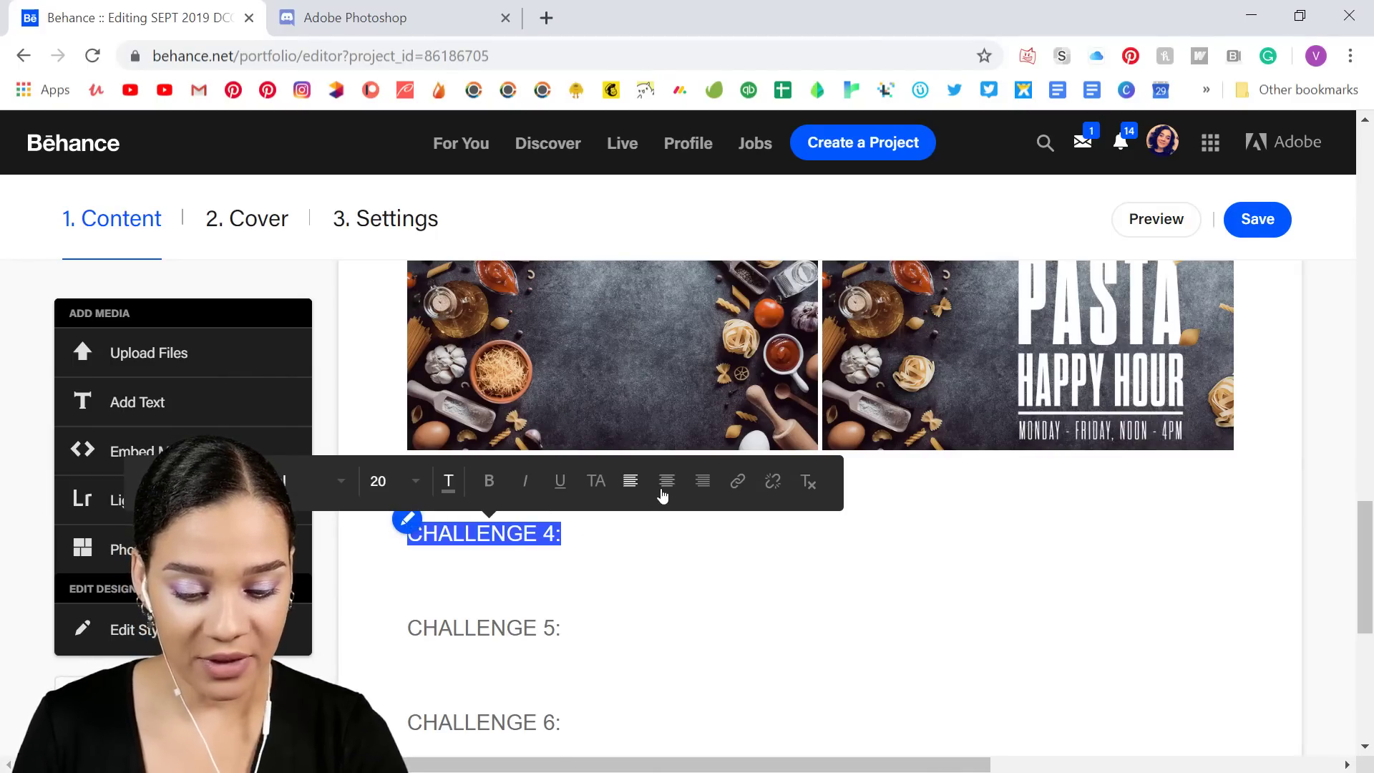
{"action": "left_click", "coordinate": [666, 481]}
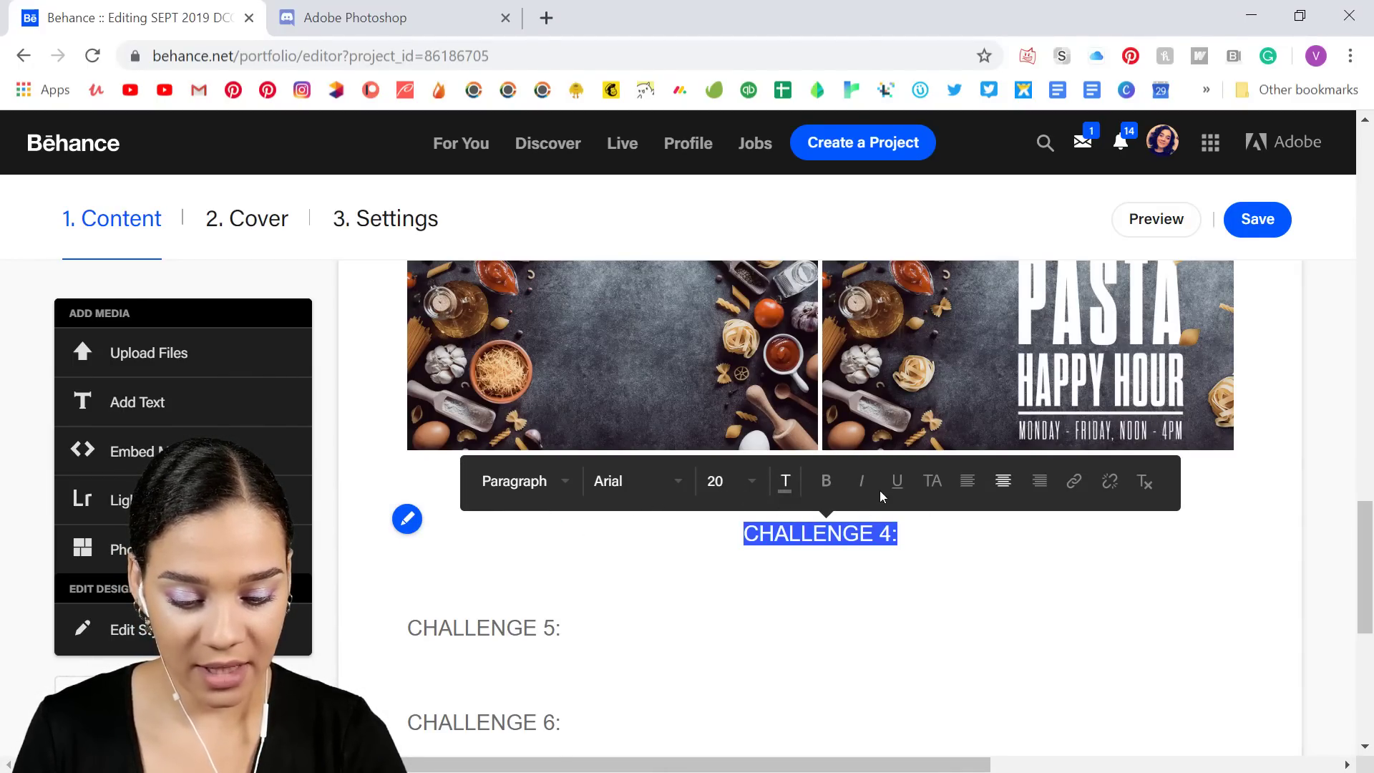
{"action": "left_click", "coordinate": [826, 481]}
{"action": "left_click", "coordinate": [933, 544]}
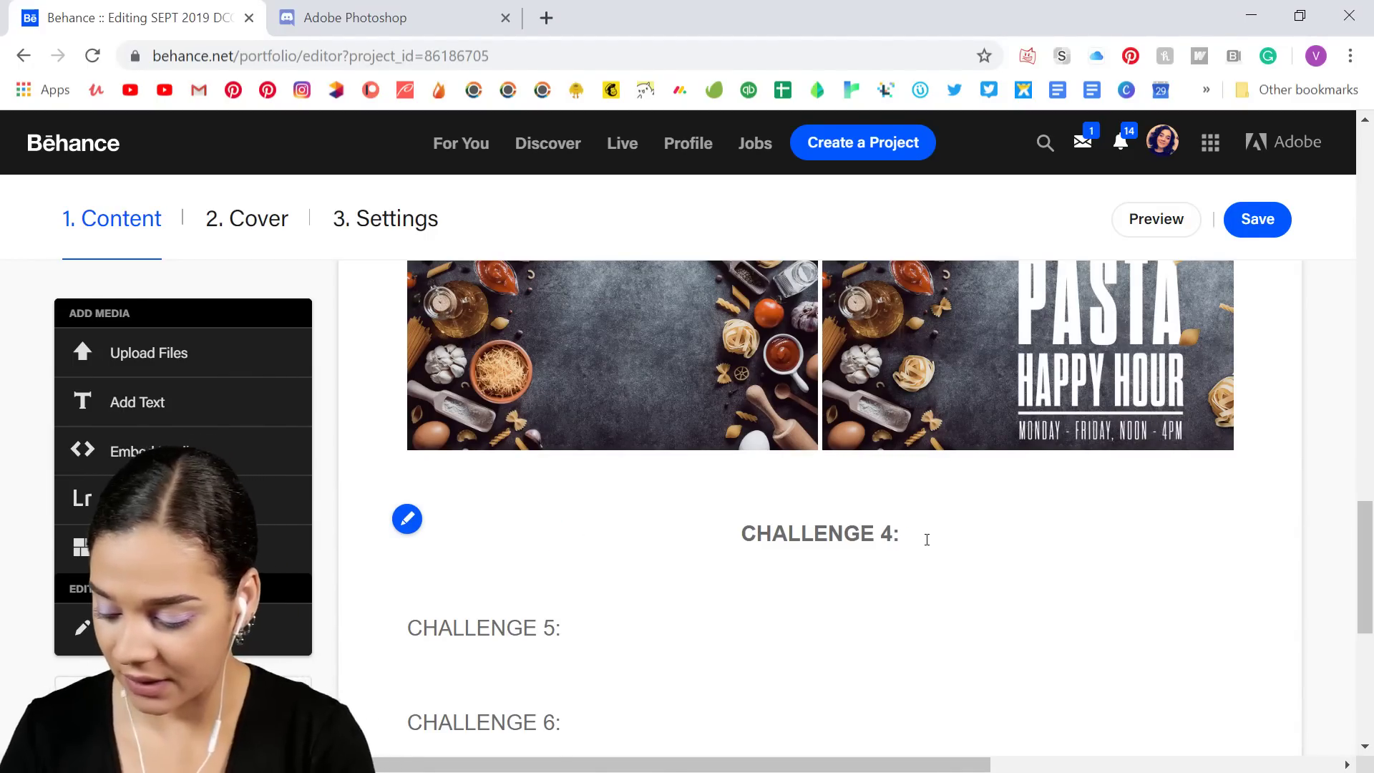
{"action": "type", "text": "Compositing!"}
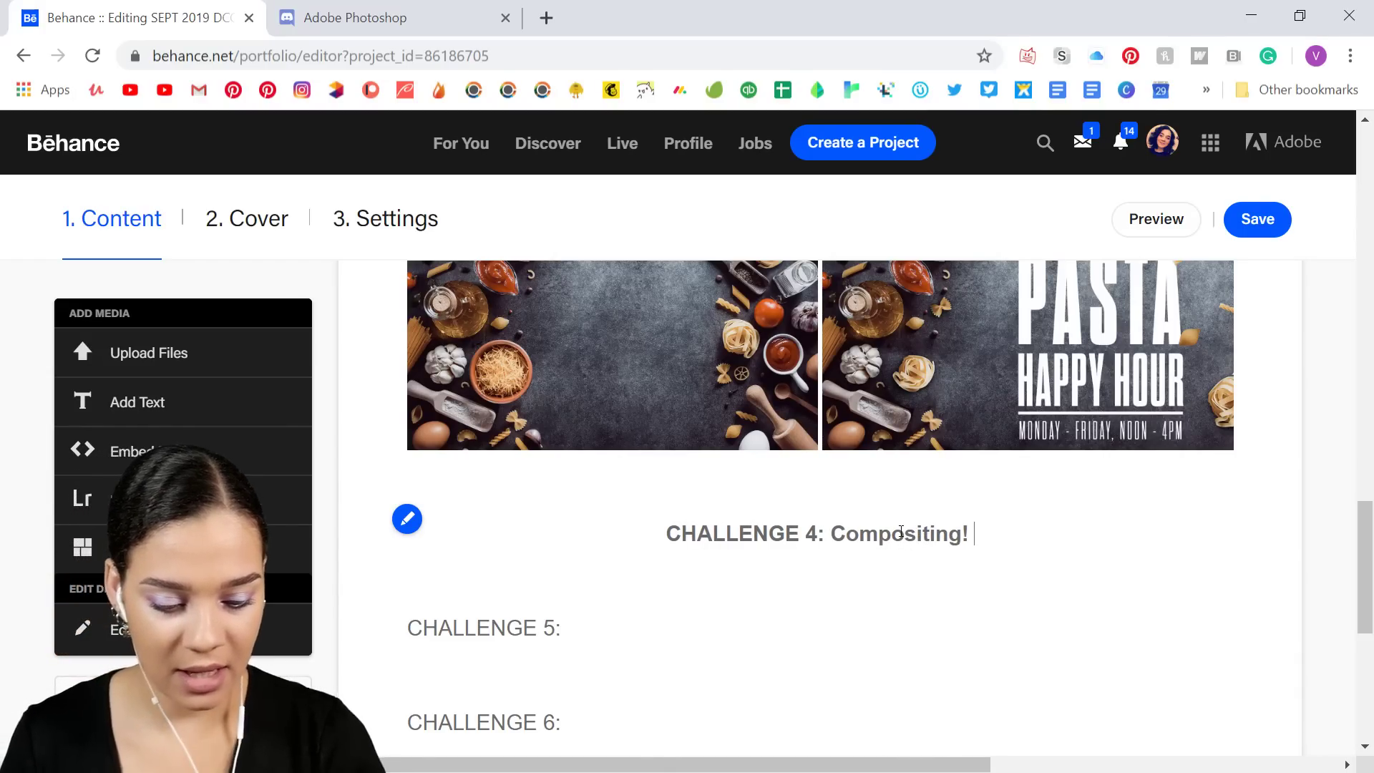
Add a text block below the Challenge 4 heading reading "Today I used the previous challenges and some compositing knowledge to create a scene!".
{"action": "left_click", "coordinate": [832, 584]}
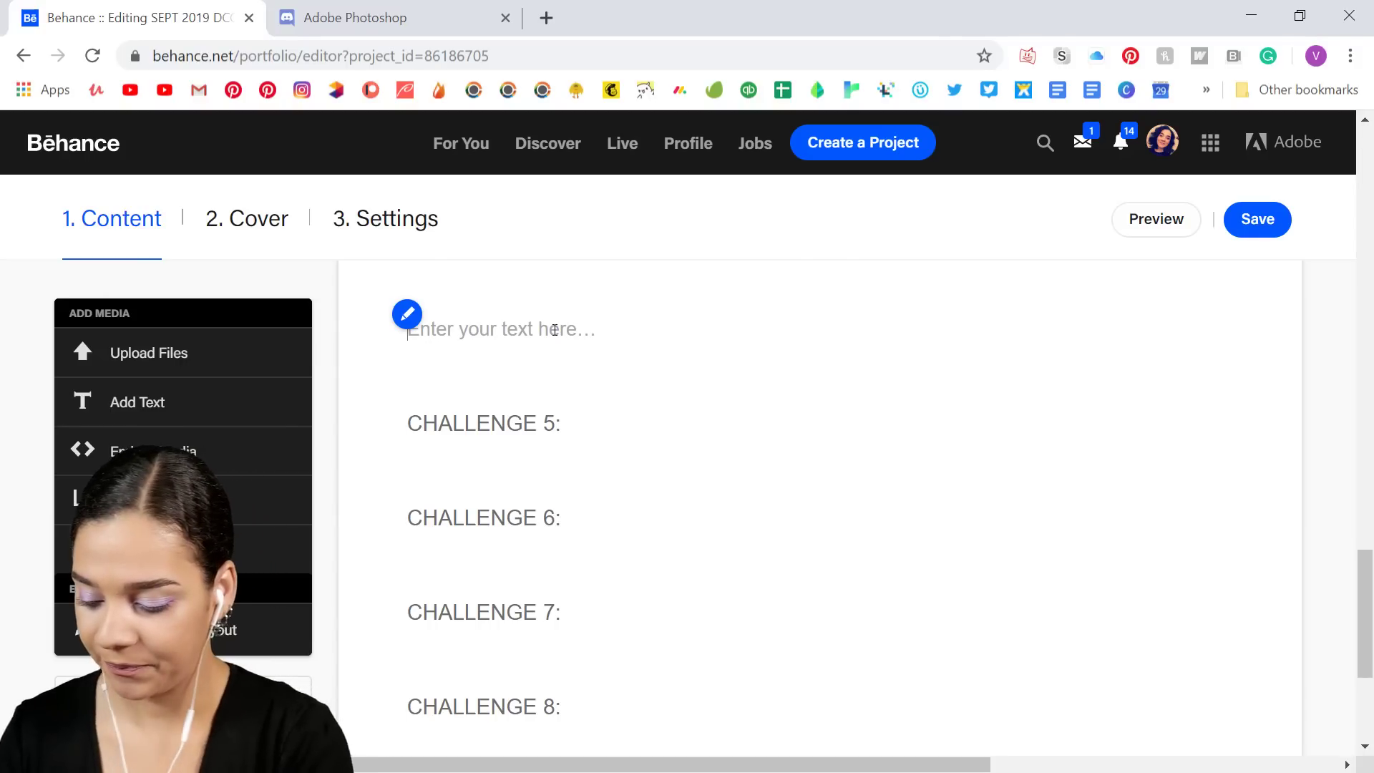
{"action": "left_click", "coordinate": [555, 330]}
{"action": "type", "text": "Today I "}
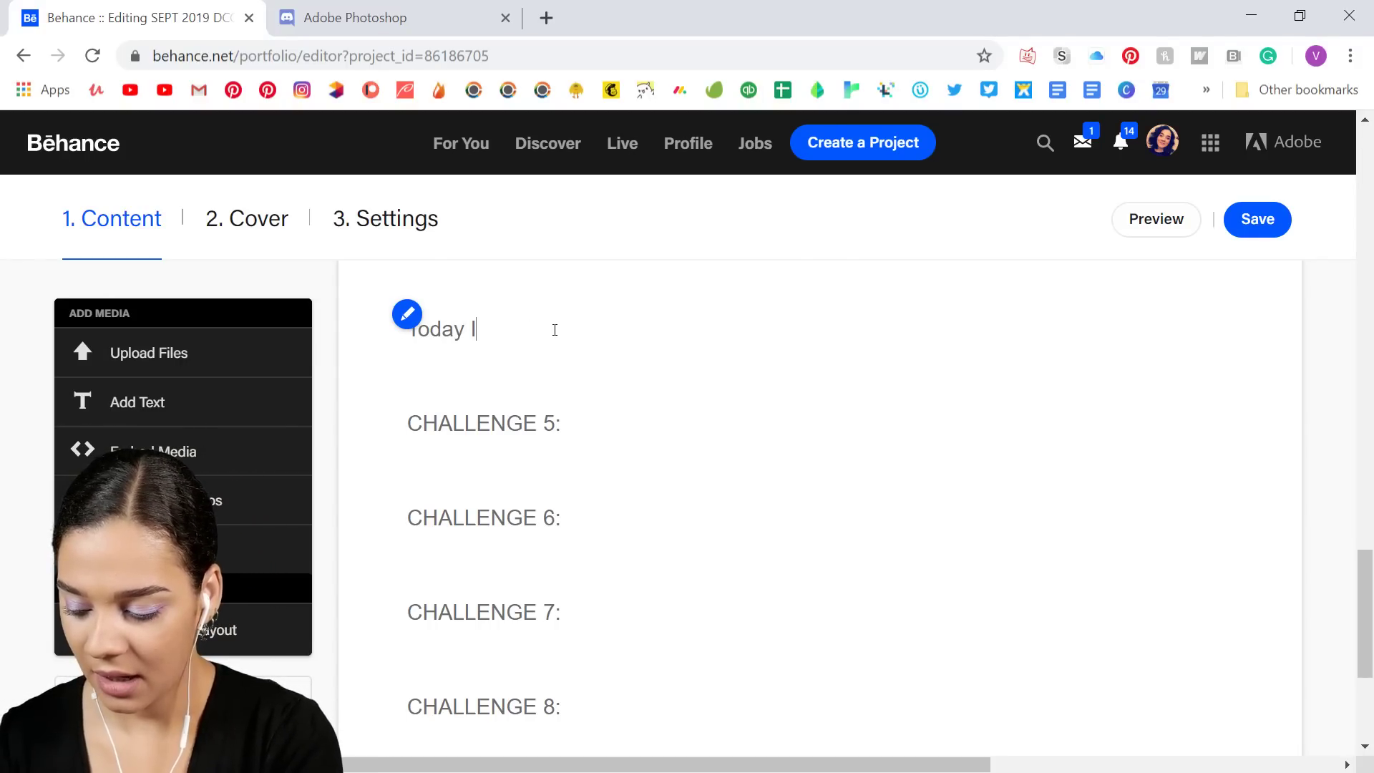
{"action": "type", "text": "used the p"}
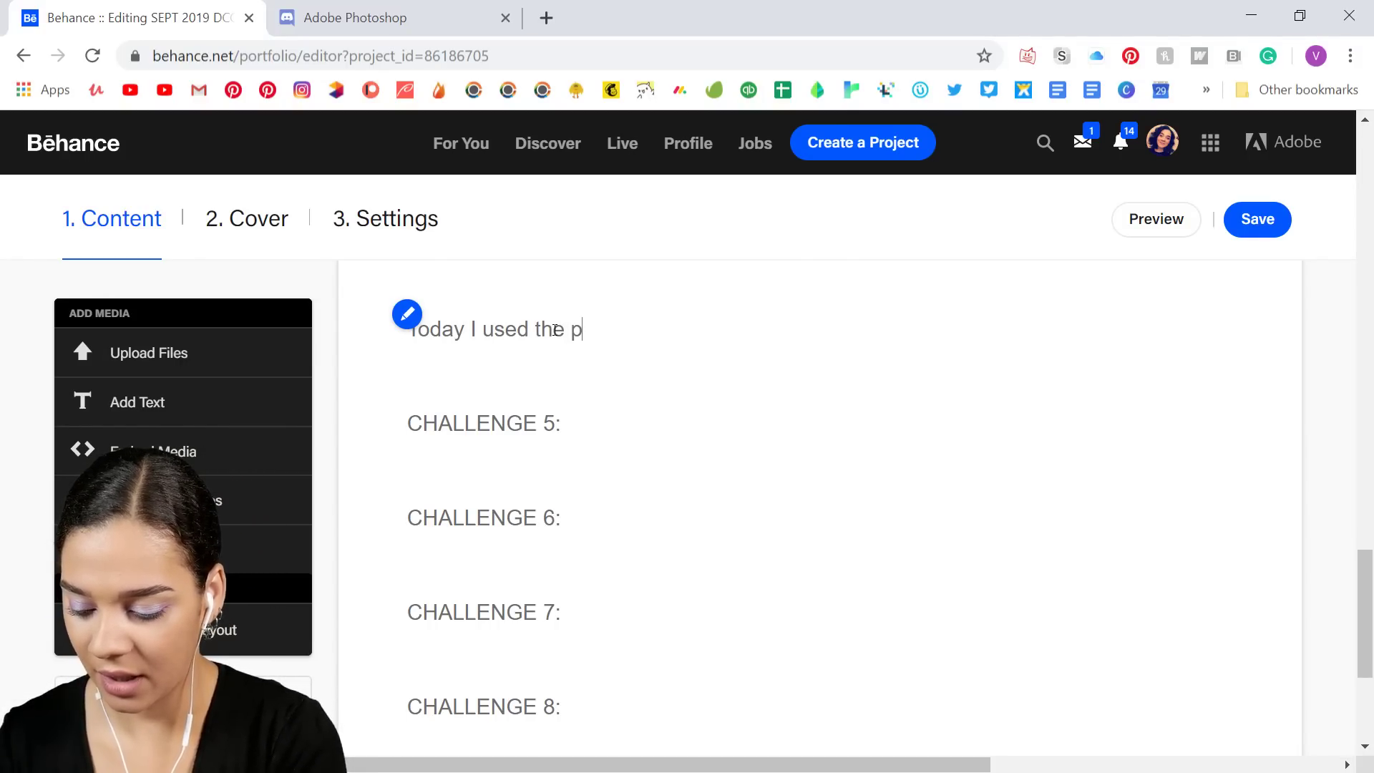
{"action": "type", "text": "revi"}
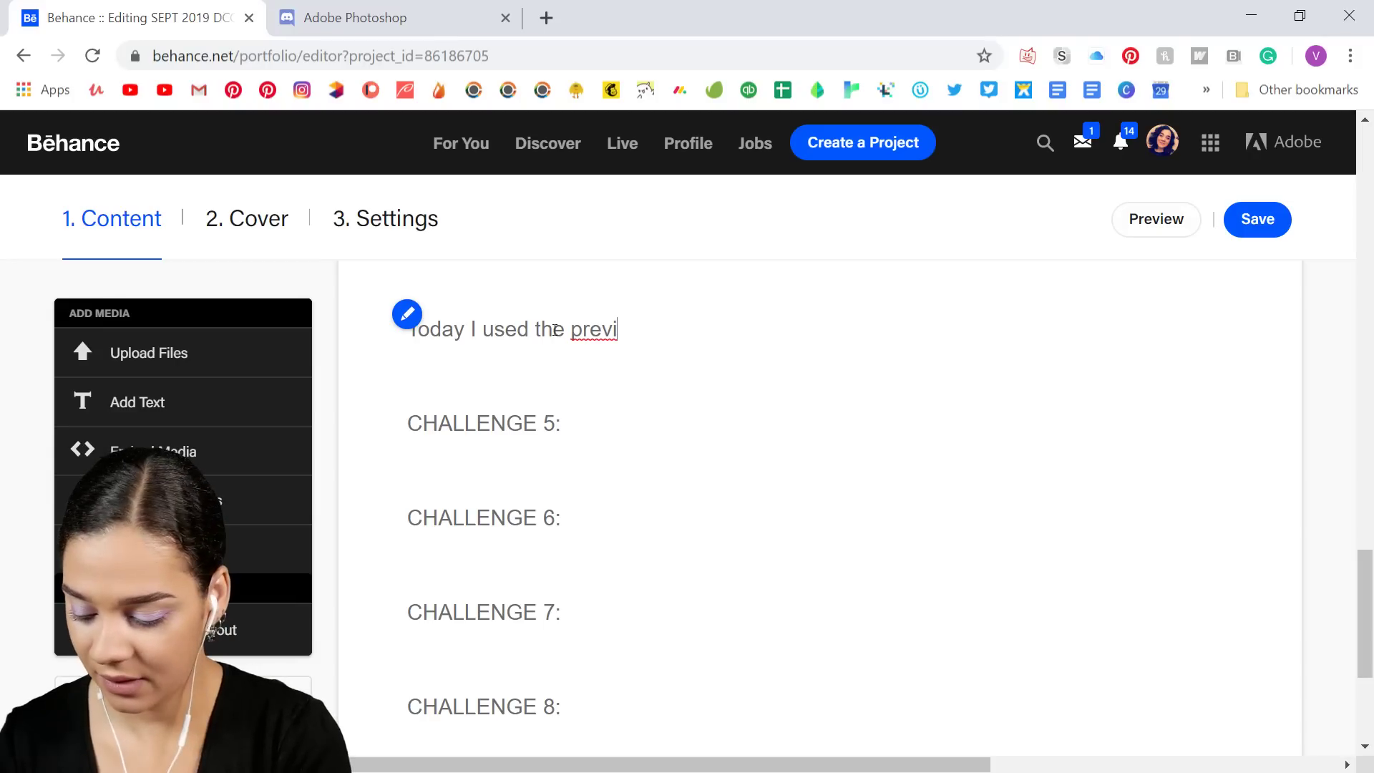
{"action": "type", "text": "ous challenge"}
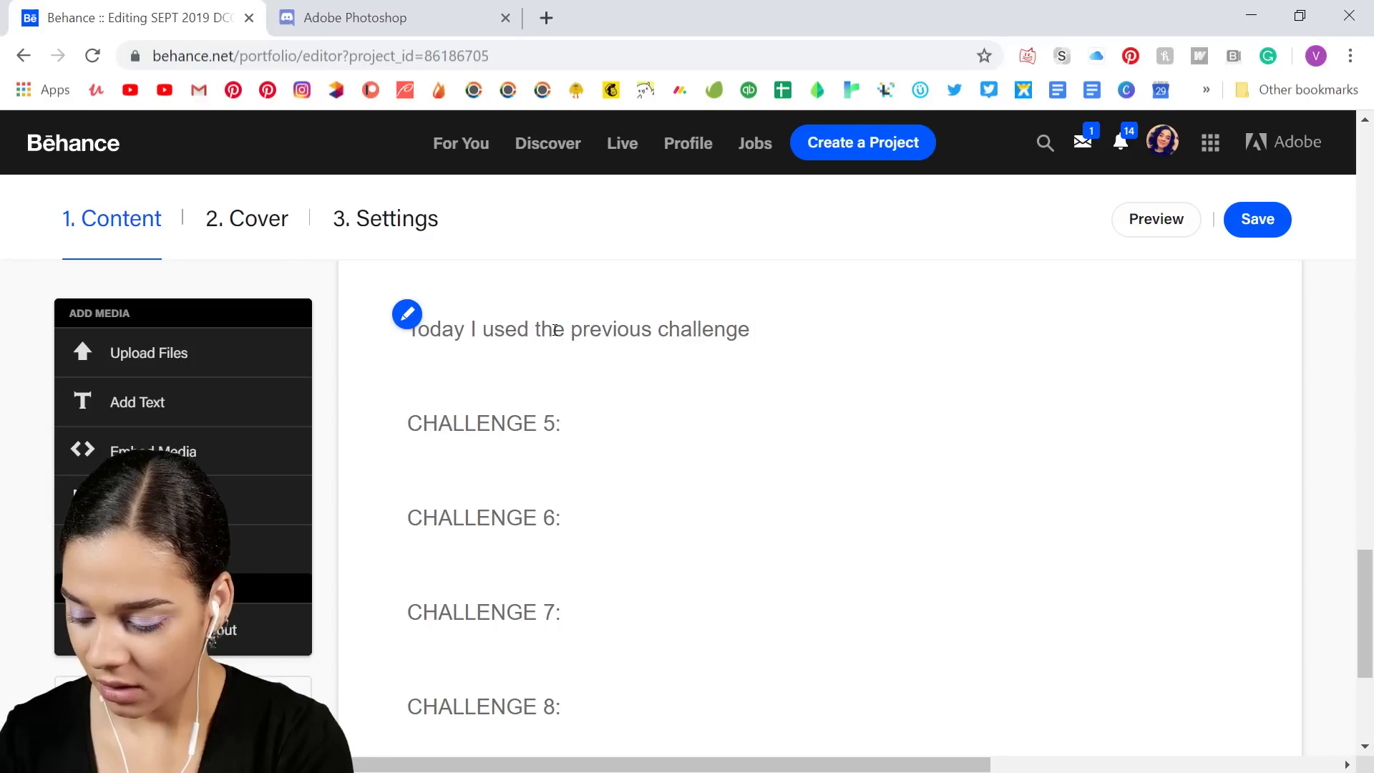
{"action": "key", "text": "BackSpace"}
{"action": "type", "text": "s and "}
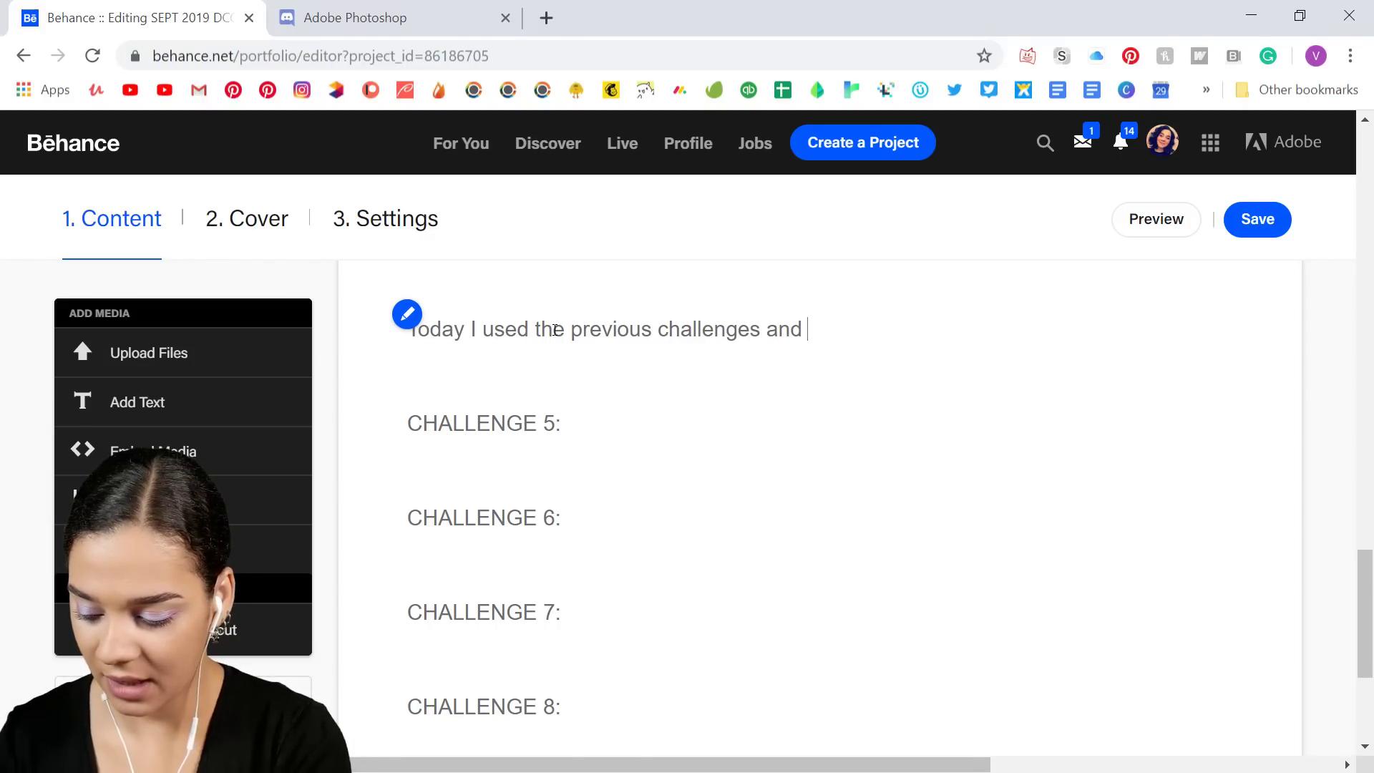
{"action": "type", "text": "some comp"}
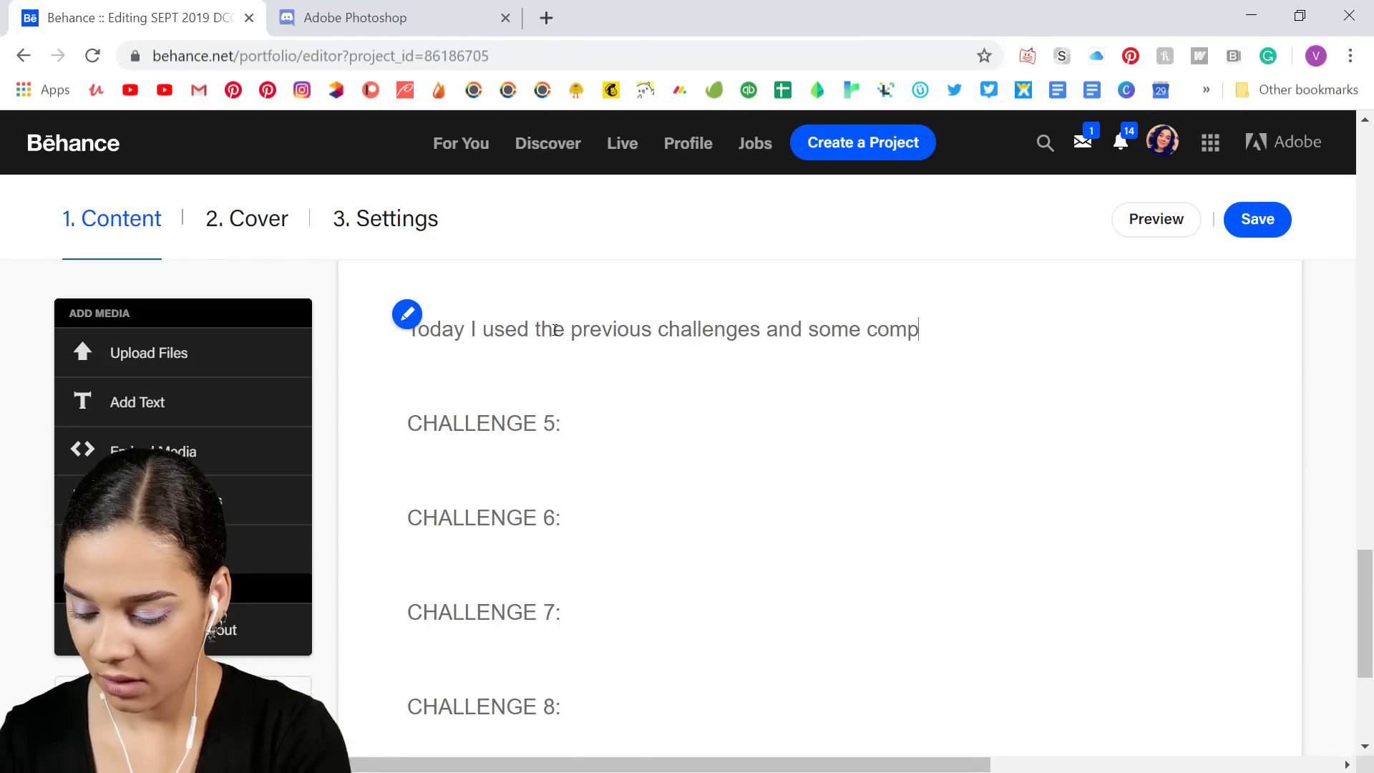
{"action": "type", "text": "ositing "}
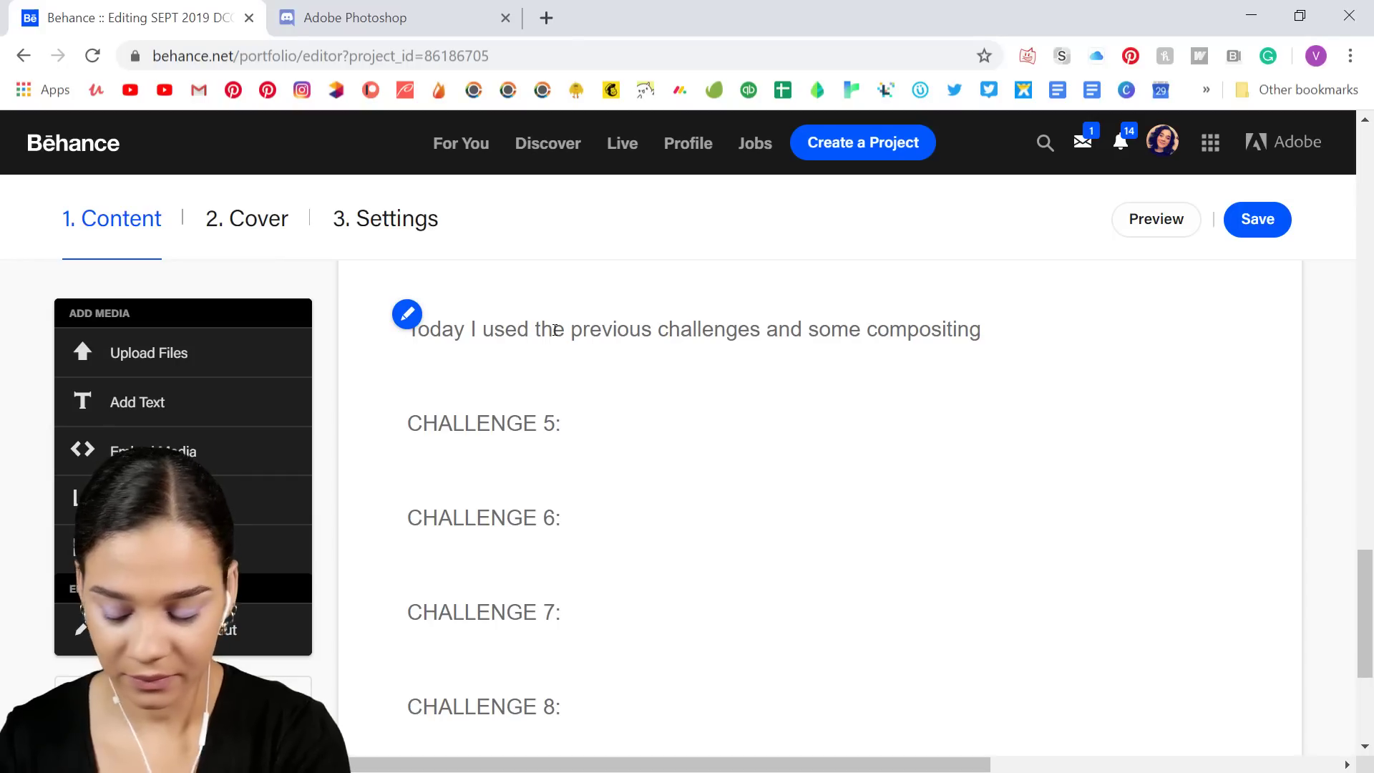
{"action": "type", "text": "knowledg"}
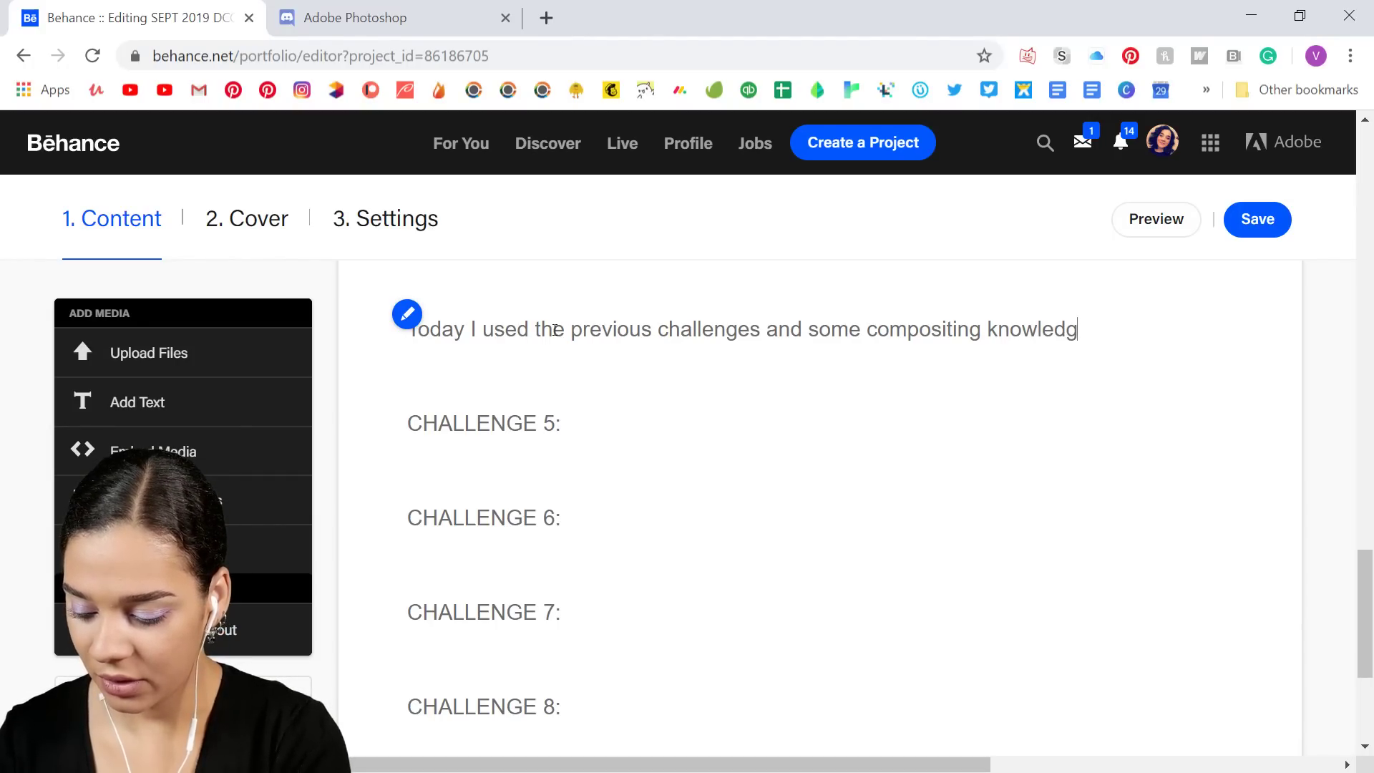
{"action": "type", "text": "e to c"}
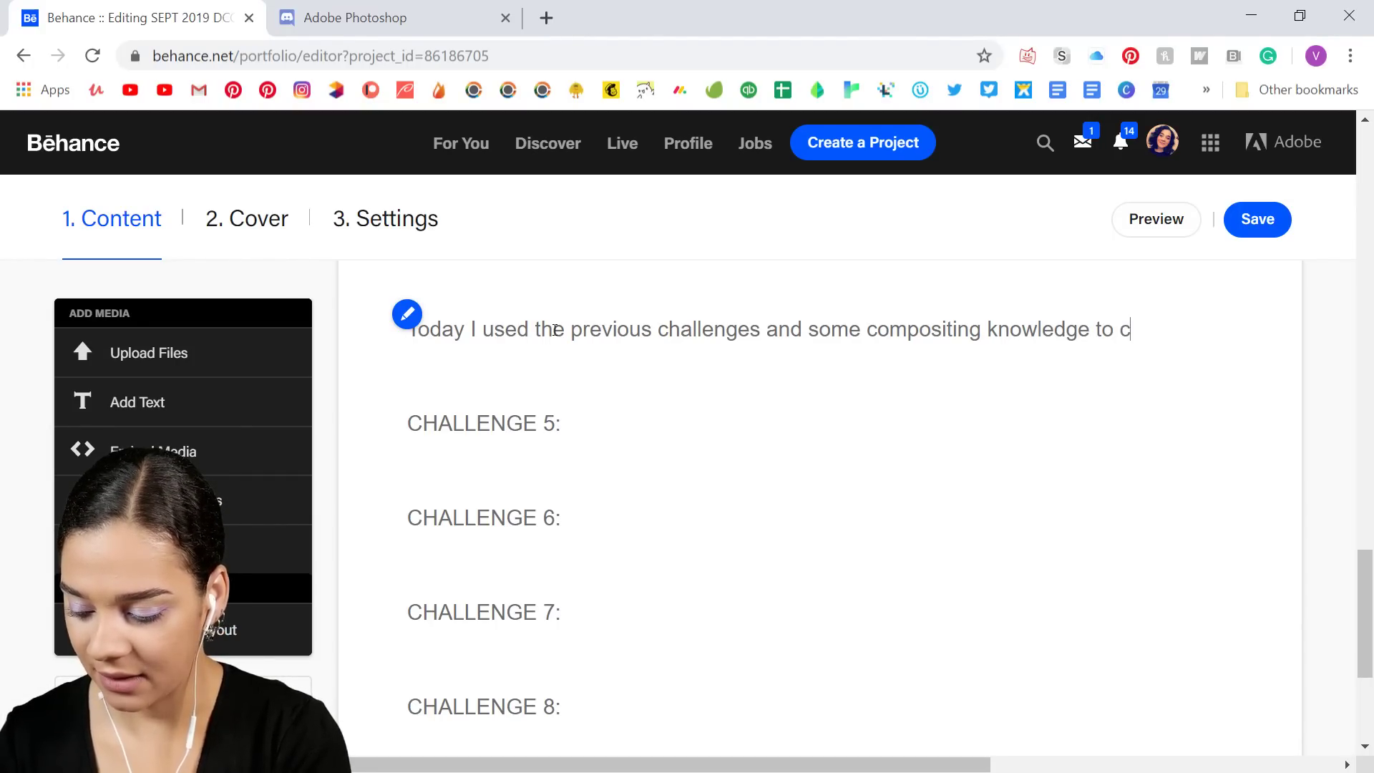
{"action": "type", "text": "reate a scene!"}
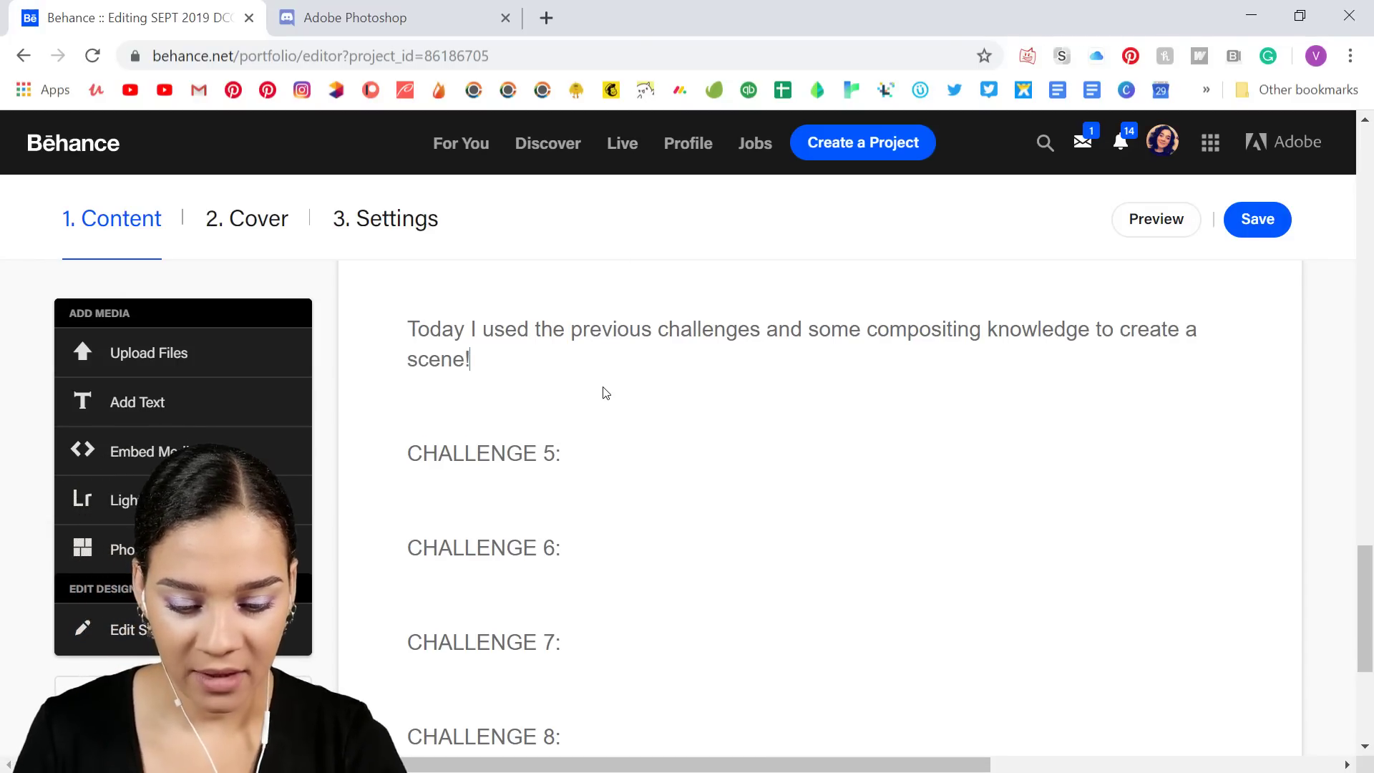
Upload the retrowave scene image between the Challenge 4 description and the Challenge 5 heading, and add padding to its sides.
{"action": "scroll", "coordinate": [601, 389], "scroll_direction": "up", "scroll_amount": 3}
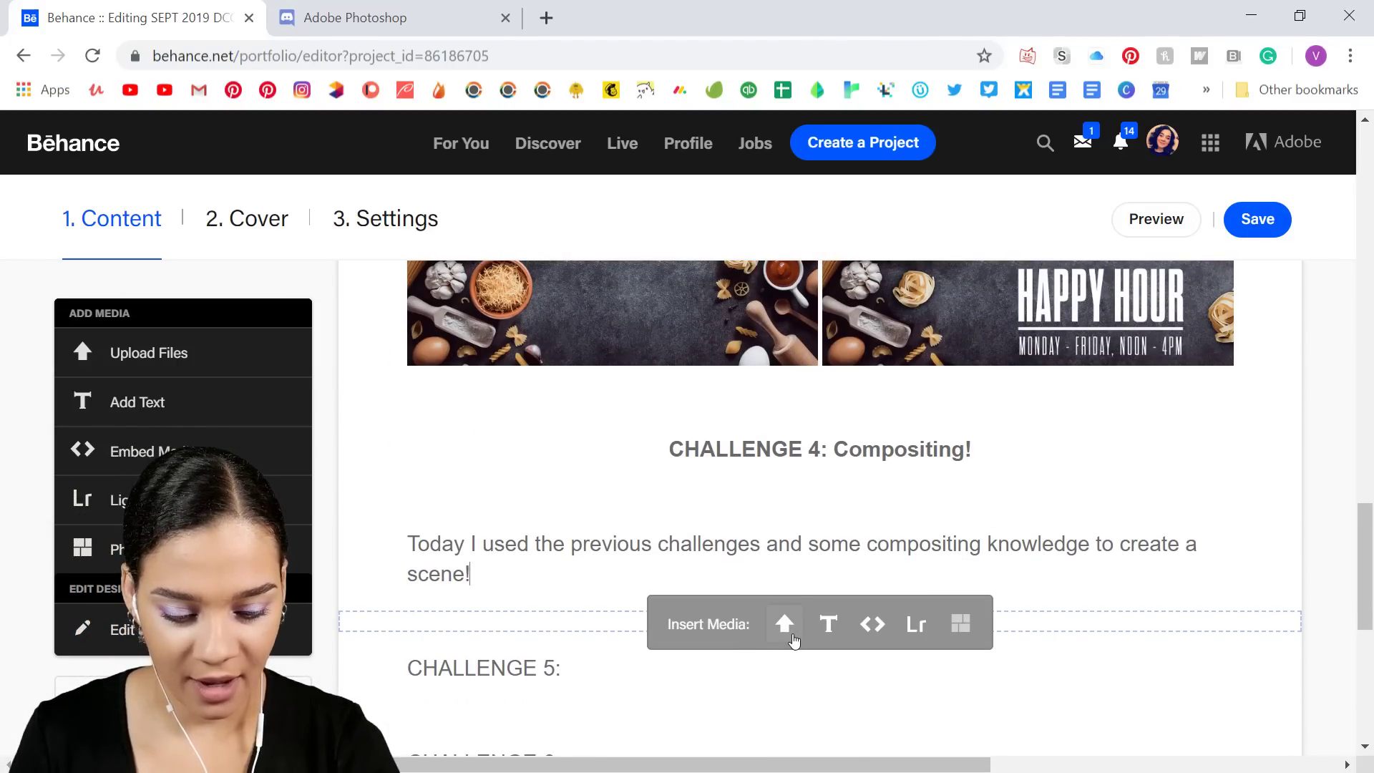
{"action": "left_click", "coordinate": [790, 637]}
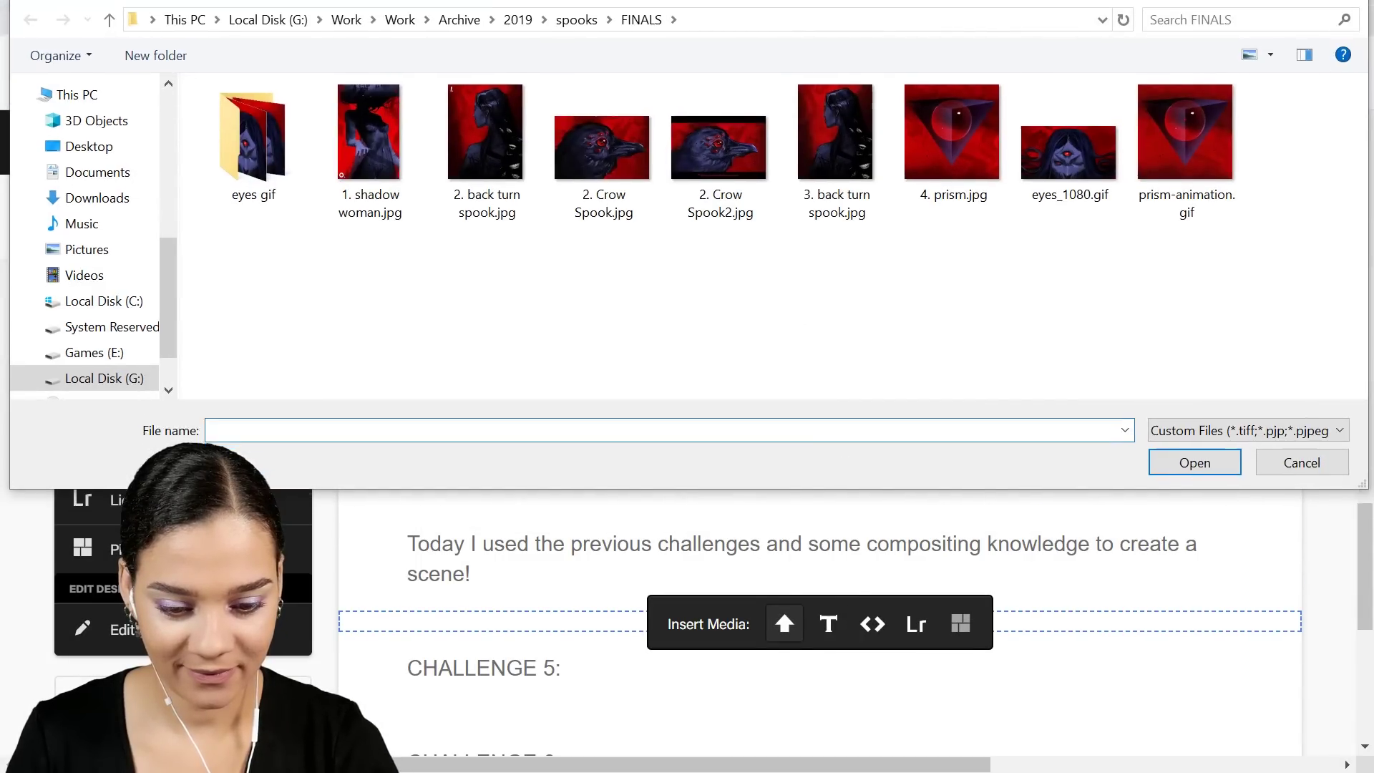
{"action": "key", "text": "Escape"}
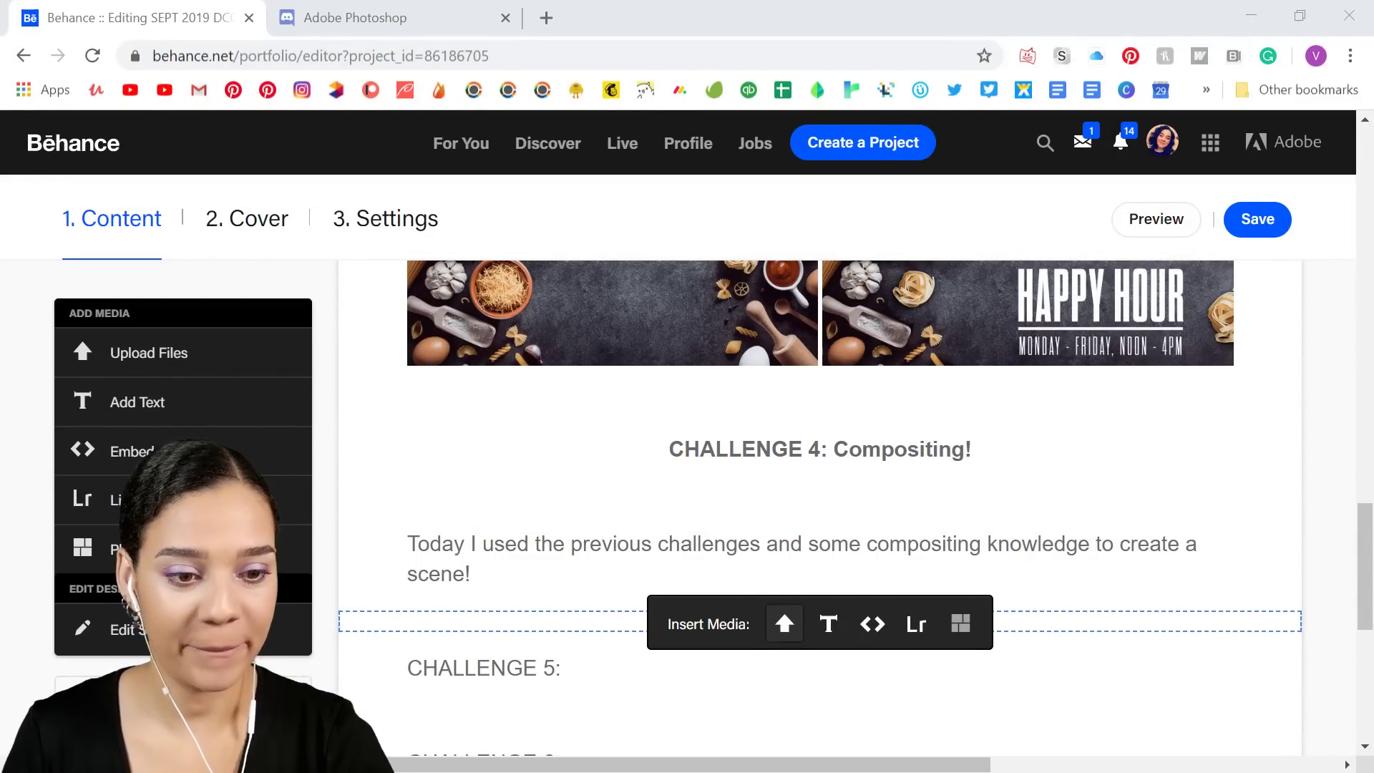
{"action": "scroll", "coordinate": [813, 237], "scroll_direction": "down", "scroll_amount": 4}
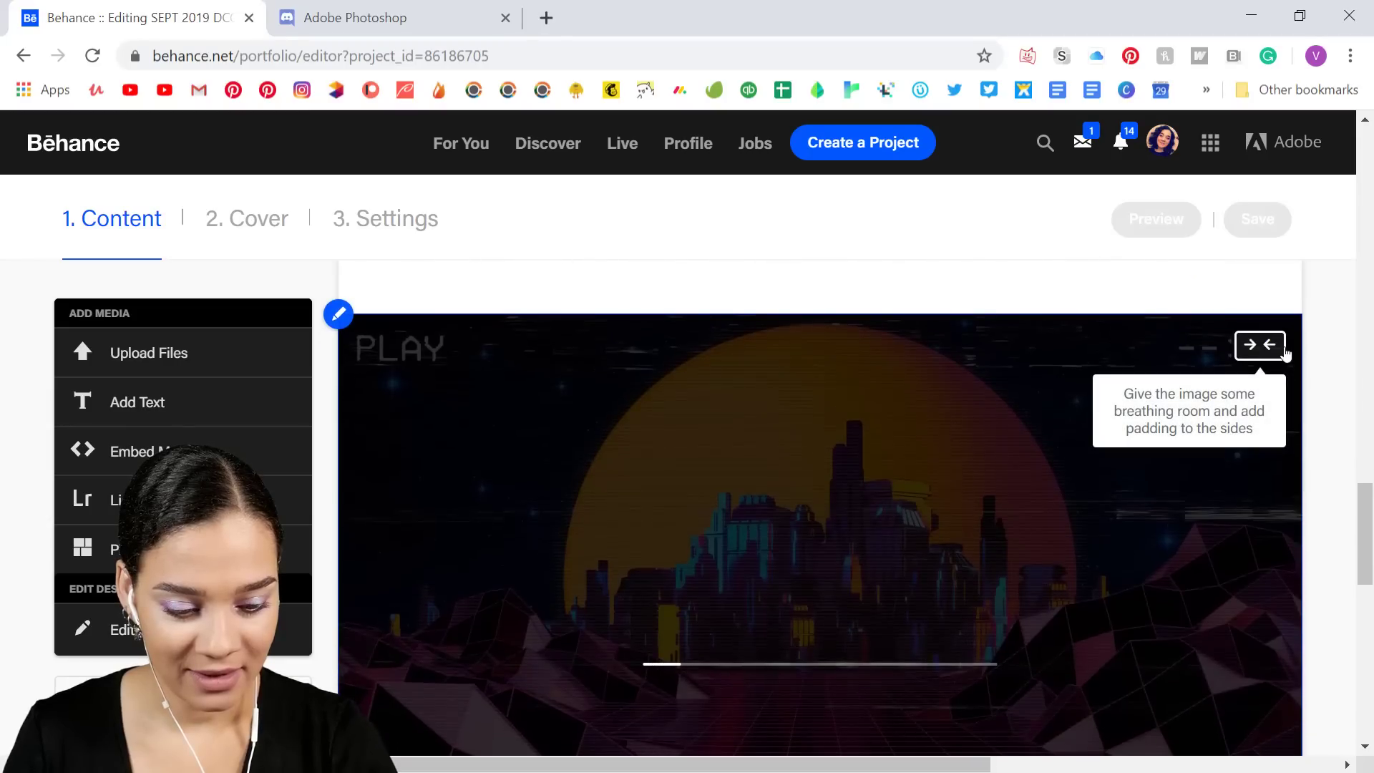
{"action": "left_click", "coordinate": [1265, 349]}
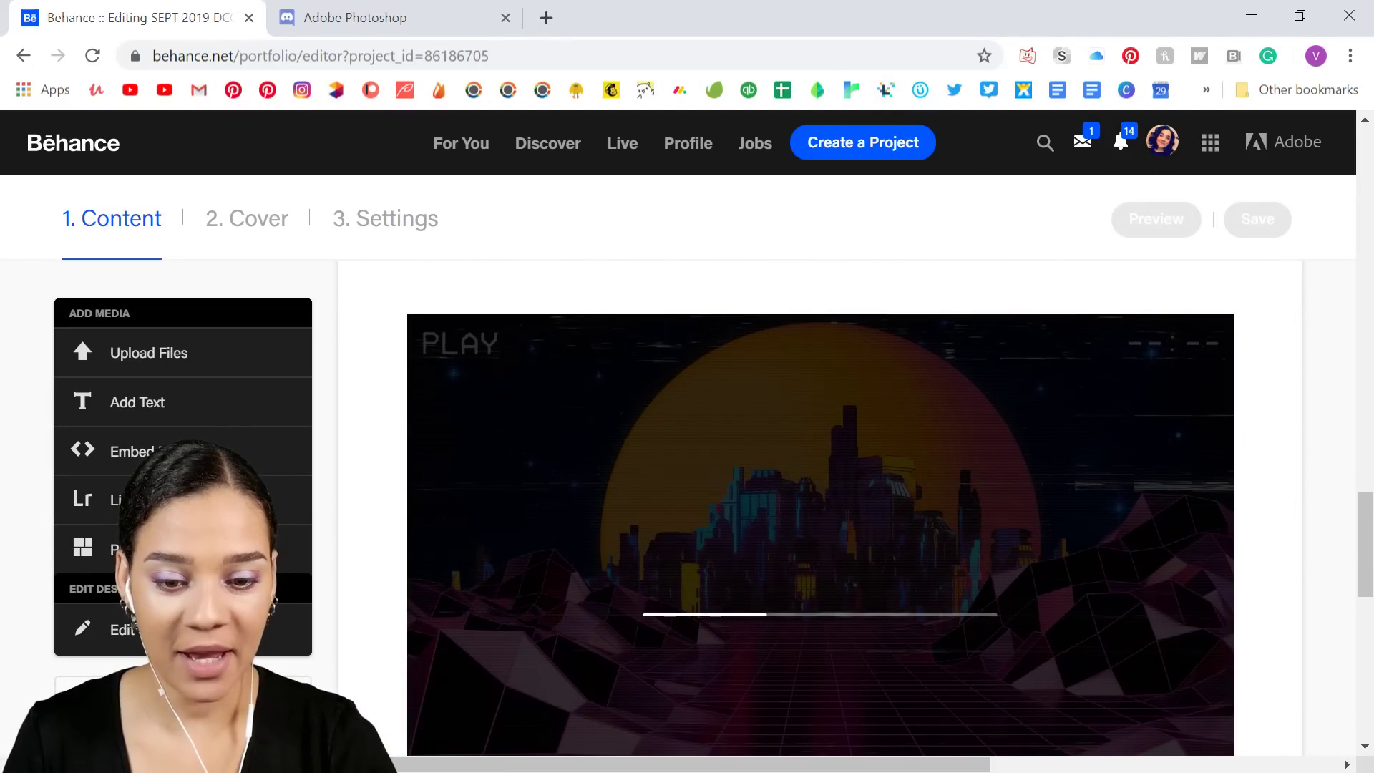